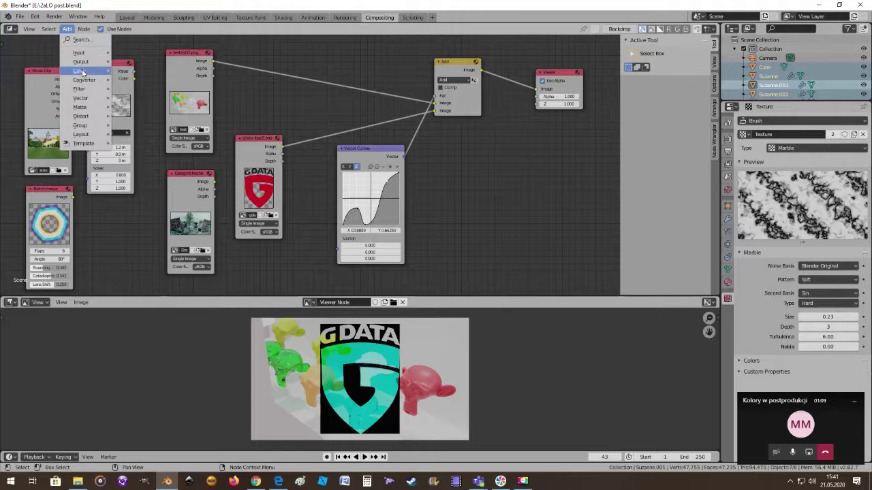
Move the Add node slightly closer to the Viewer node and reselect Add as its blend mode.
mouse_move(83, 80)
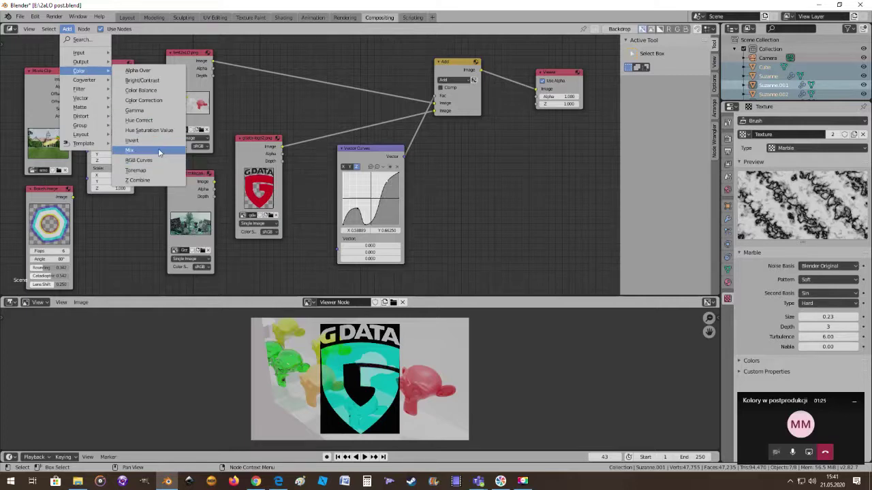
drag(452, 65, 469, 69)
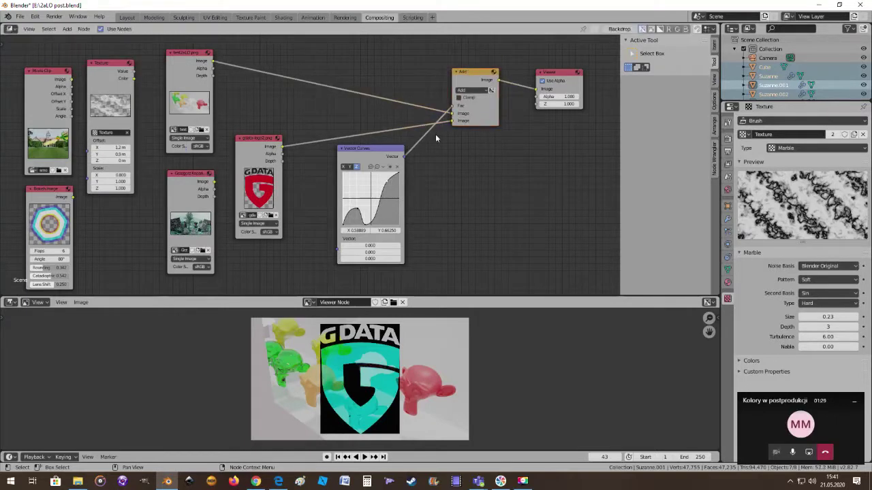
click(486, 91)
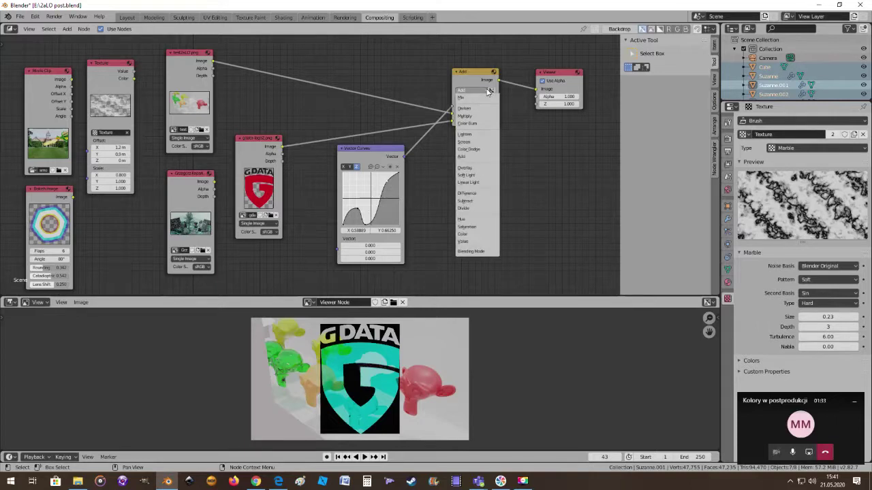
click(488, 90)
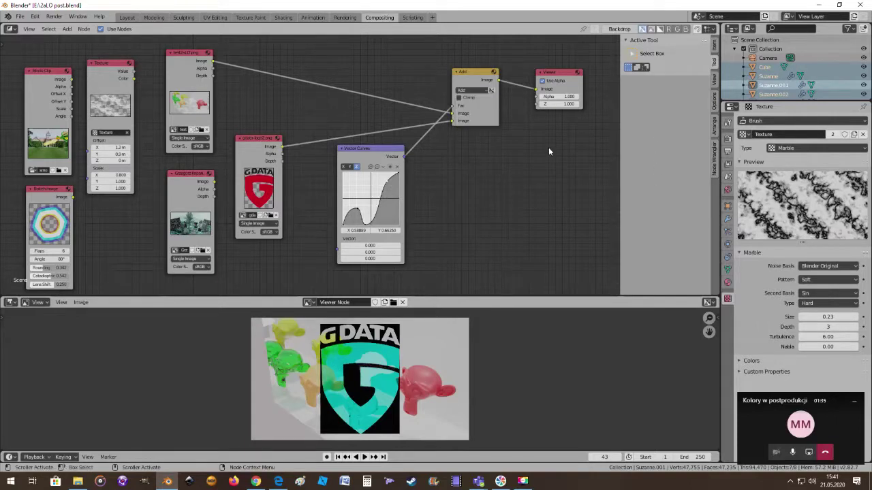
Hide the node editor's sidebar so the mixing and Viewer nodes have more room.
scroll(548, 147, up, 3)
scroll(558, 159, down, 1)
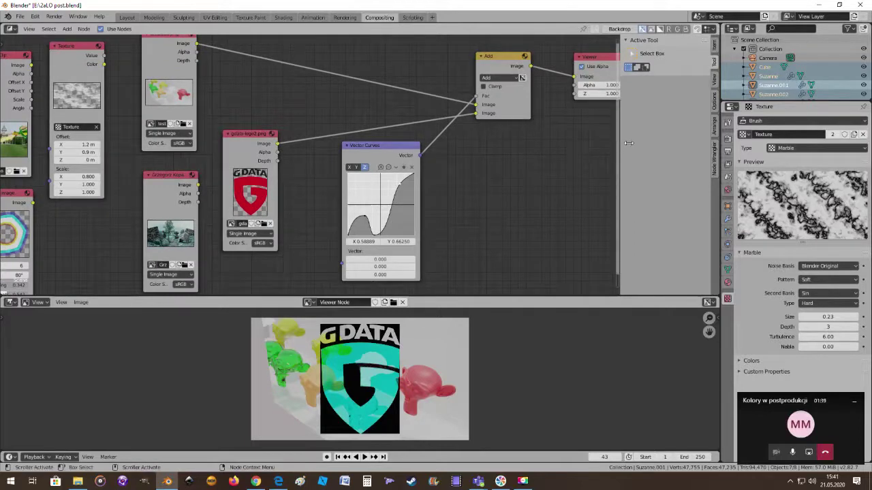
key(n)
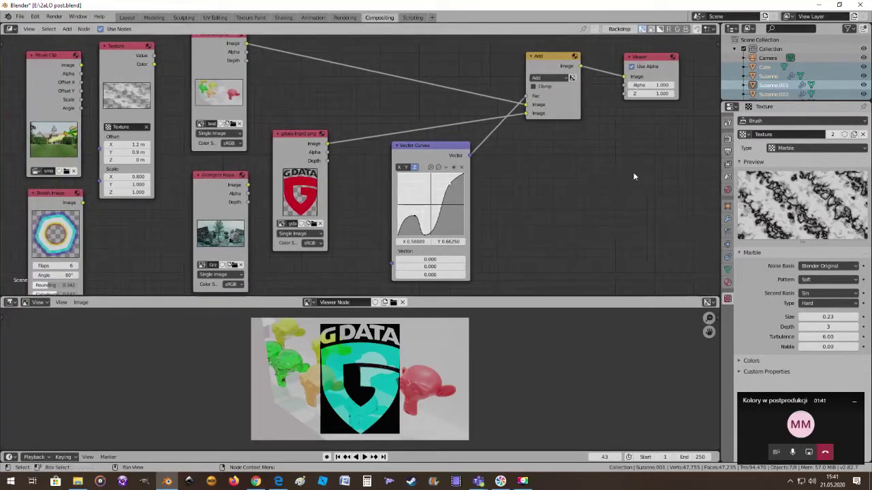
middle_drag(632, 177, 558, 191)
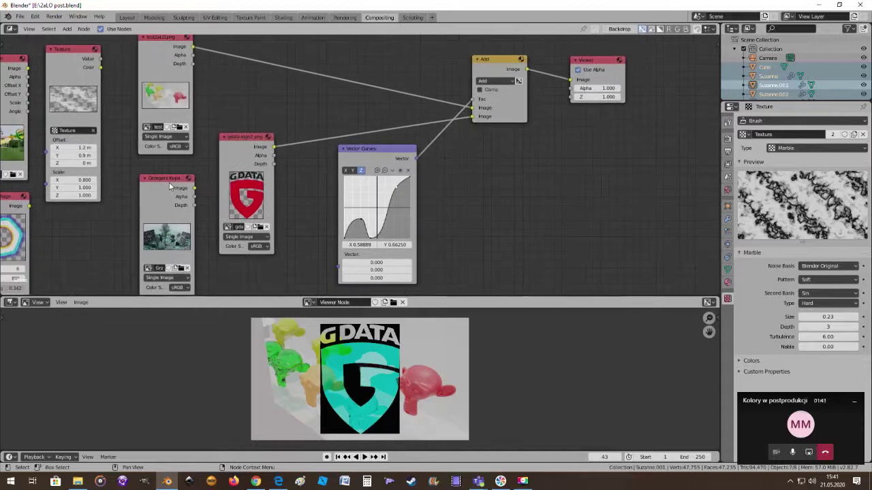
Reposition the two lower image nodes and delete the Vector Curves node that drives the Add node's factor.
drag(163, 176, 158, 177)
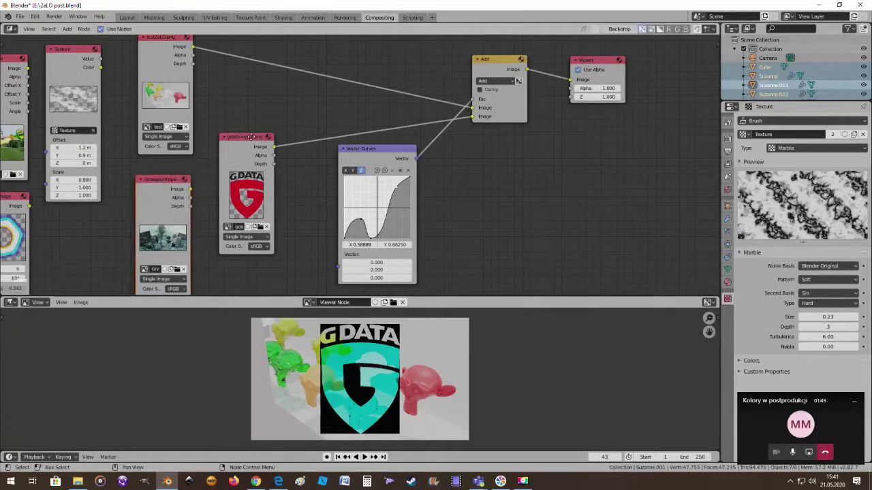
drag(250, 137, 245, 153)
drag(374, 151, 361, 175)
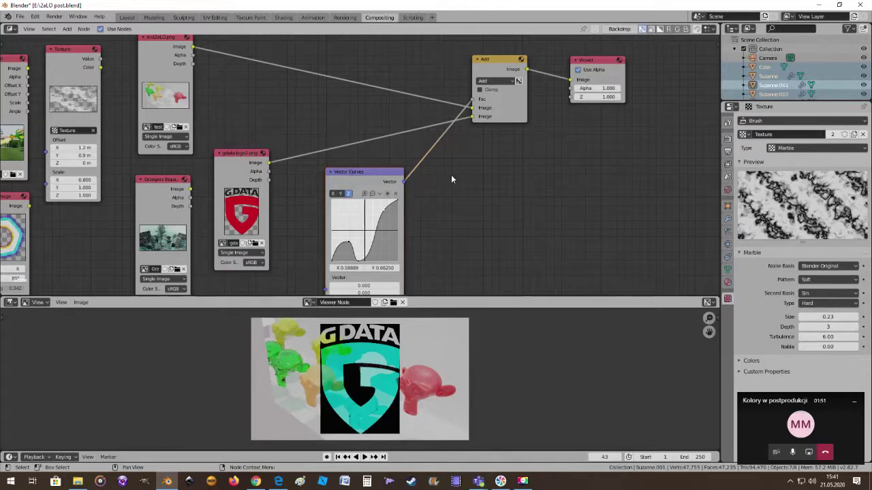
key(x)
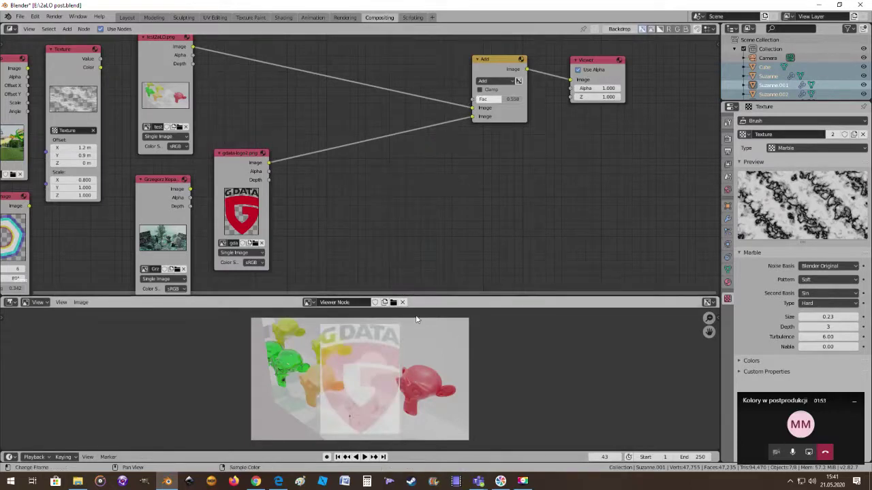
Try the Multiply blend mode on the Add node, then switch back to Add with a factor of 1.000.
scroll(409, 231, up, 1)
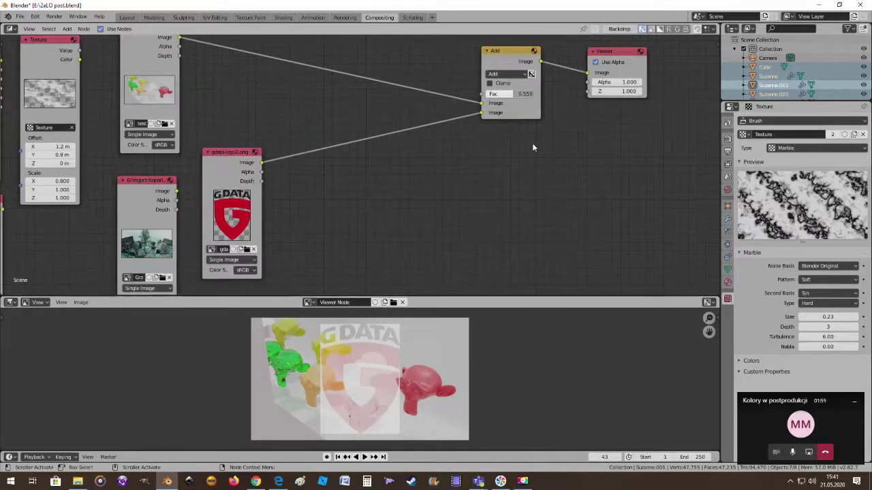
click(504, 73)
click(507, 112)
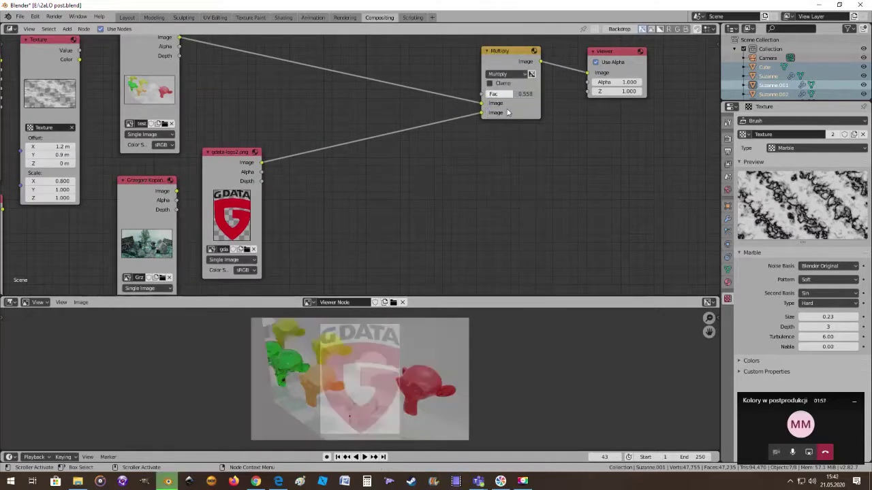
click(504, 74)
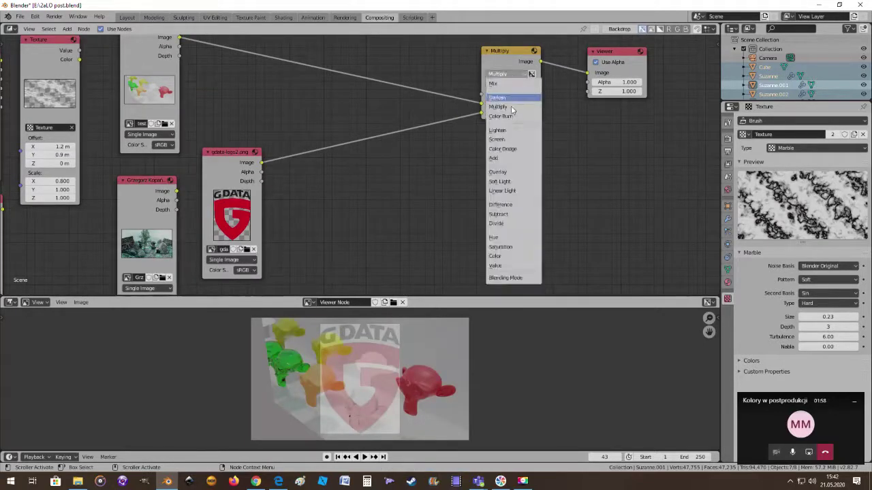
click(506, 158)
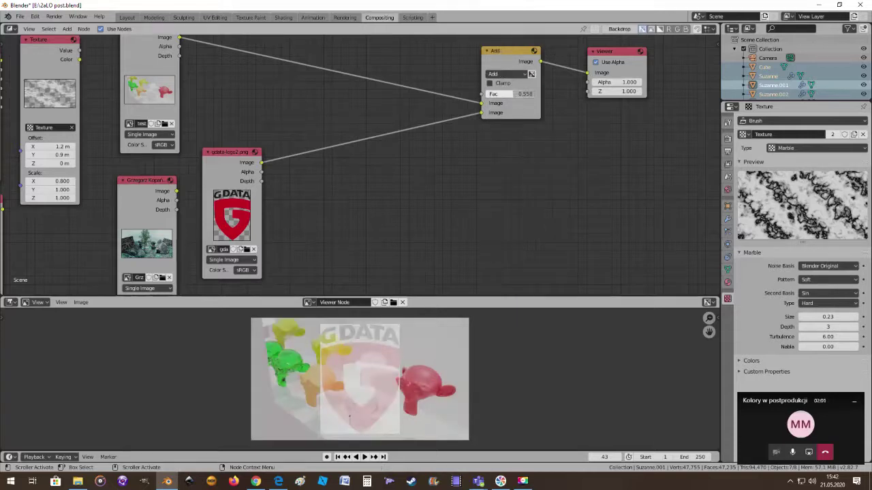
drag(516, 94, 538, 97)
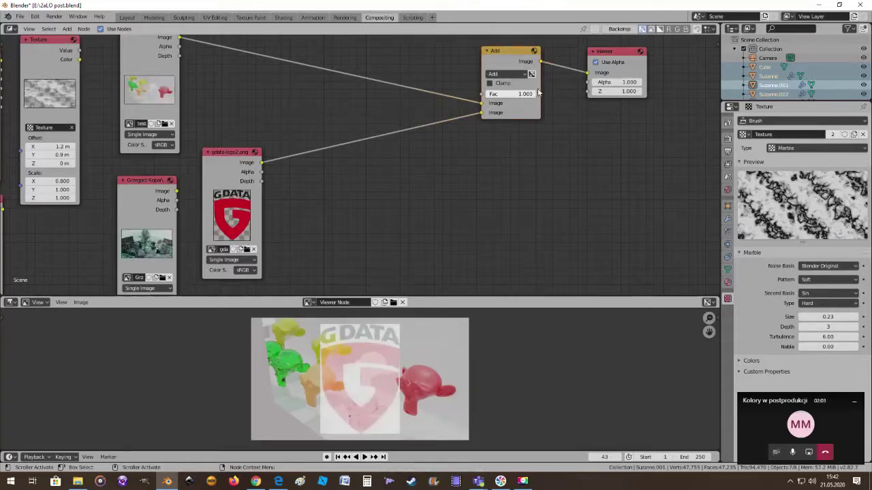
Change the colour mixing node's blend mode to Mix and set its factor to 0.525.
click(512, 74)
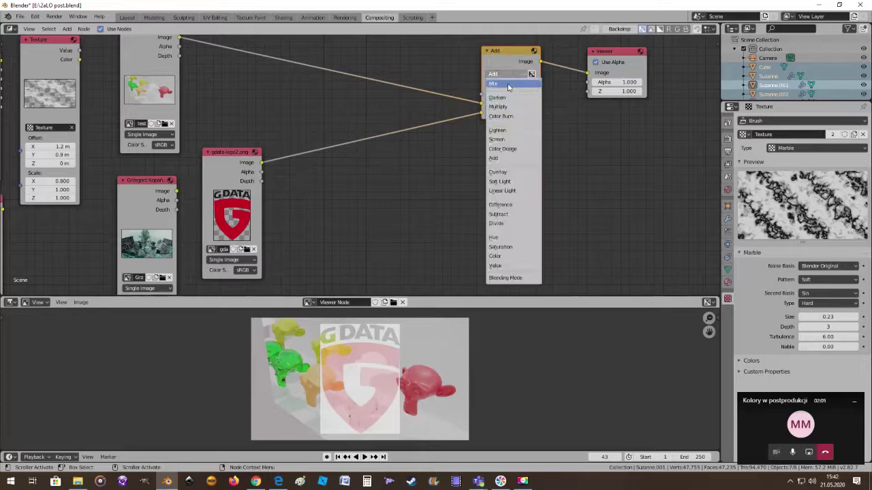
click(495, 83)
drag(533, 94, 513, 95)
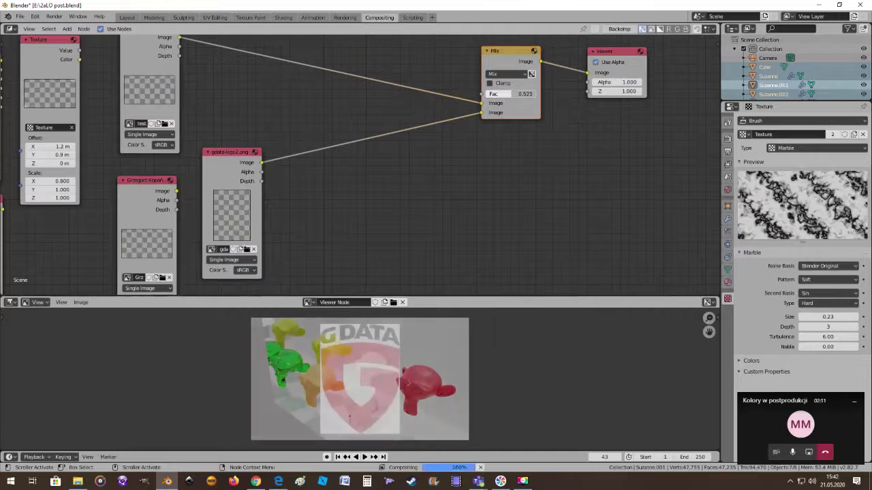
click(513, 95)
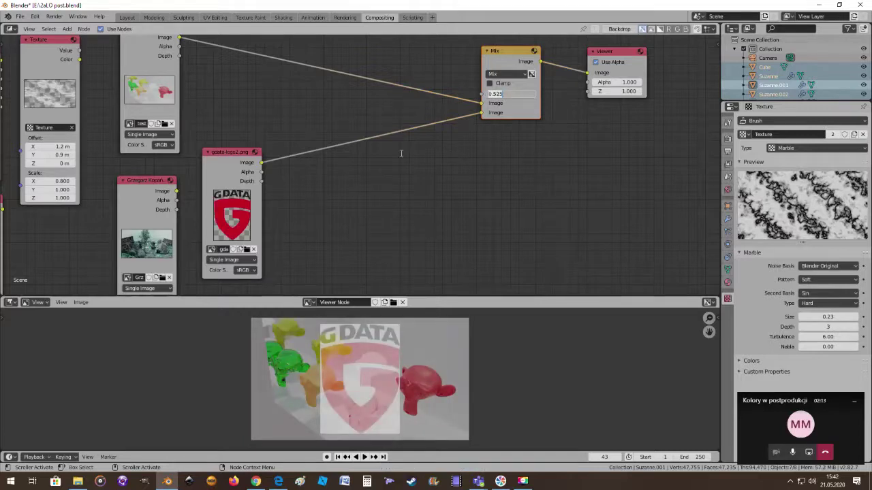
key(Return)
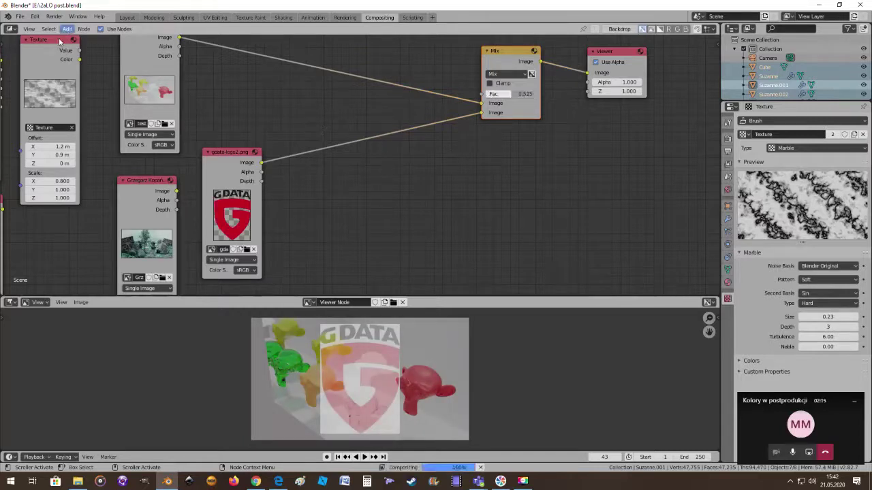
Add an Alpha Over colour node and place it directly below the Mix node.
click(67, 29)
mouse_move(82, 71)
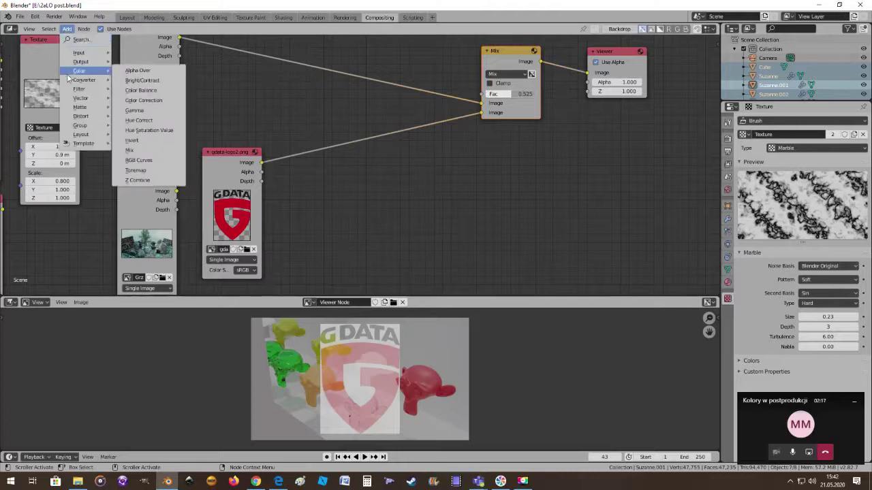
click(140, 71)
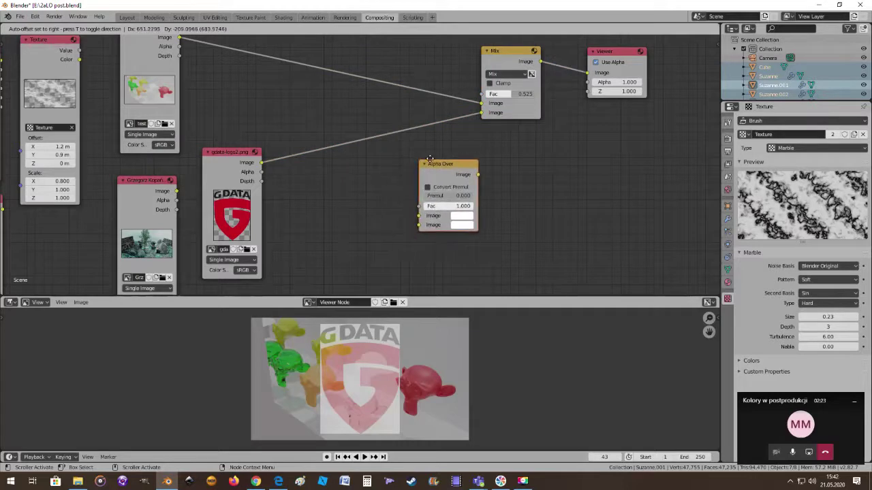
click(480, 130)
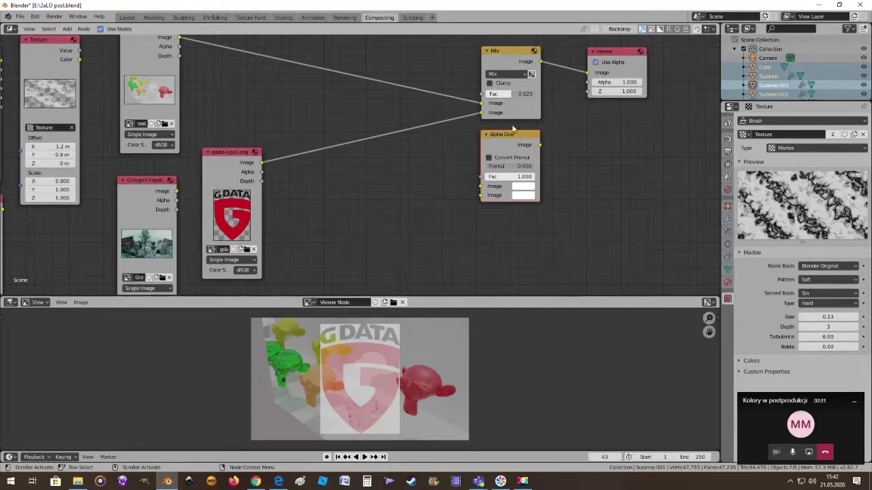
Move the Mix node up and away from the Viewer, and align the Alpha Over node beneath it.
scroll(575, 120, down, 3)
scroll(569, 120, up, 2)
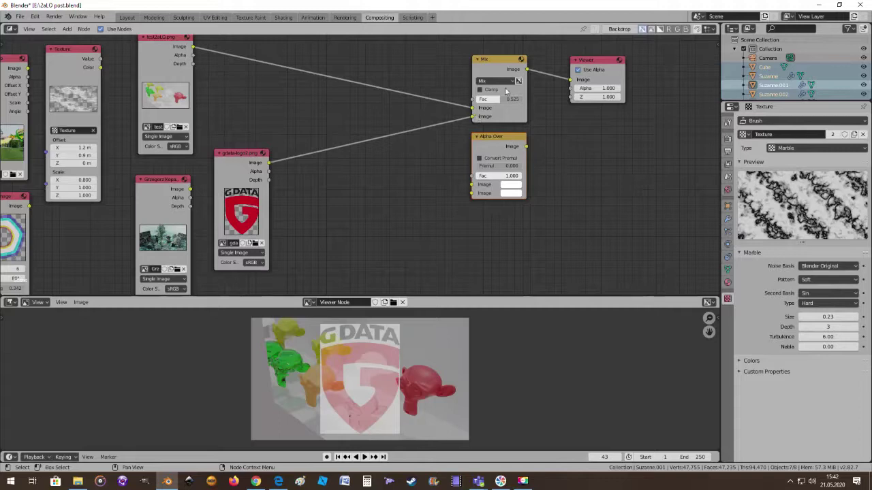
drag(504, 63, 492, 54)
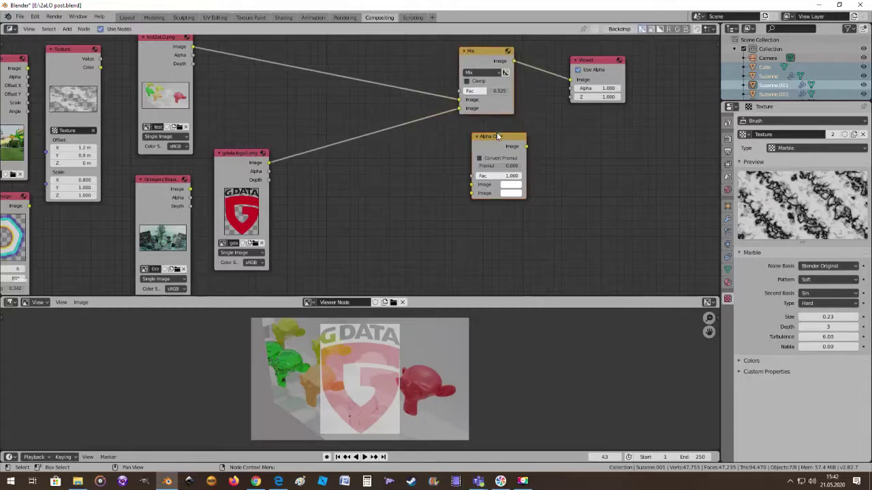
drag(497, 133, 476, 130)
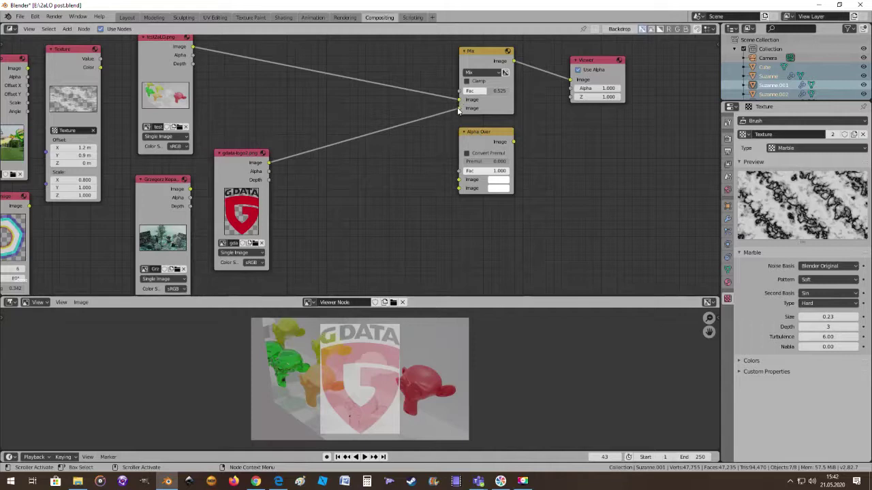
Reroute the monkey render and the logo to Alpha Over's first and second image inputs, and connect its output to the Viewer.
drag(459, 108, 459, 188)
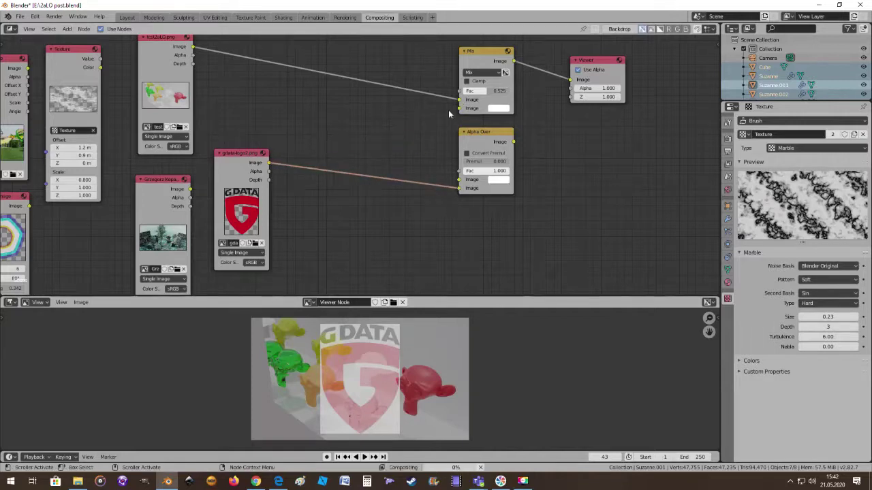
drag(460, 101, 460, 180)
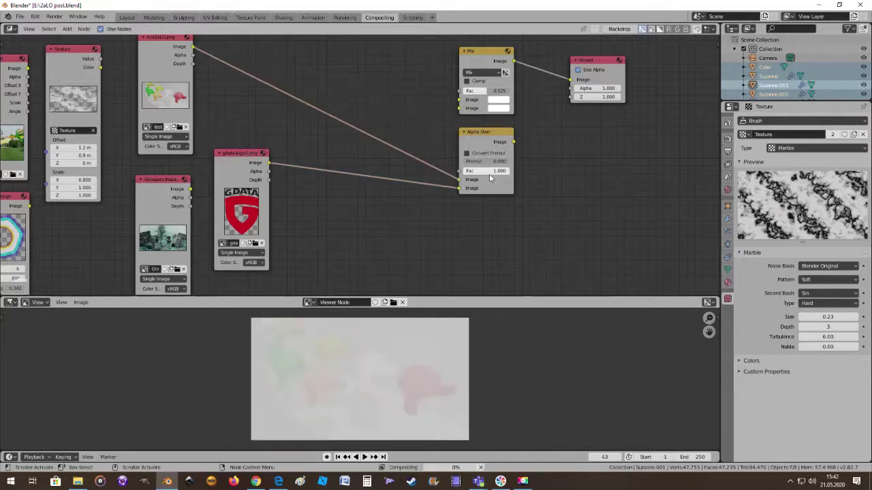
drag(515, 141, 570, 80)
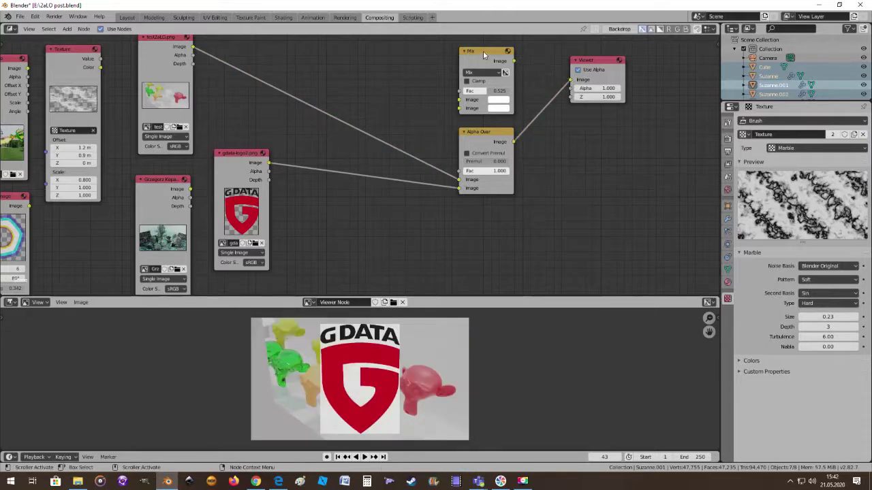
Nudge the disconnected Mix node and the Alpha Over node upward, keeping them stacked beside the Viewer.
drag(483, 51, 483, 52)
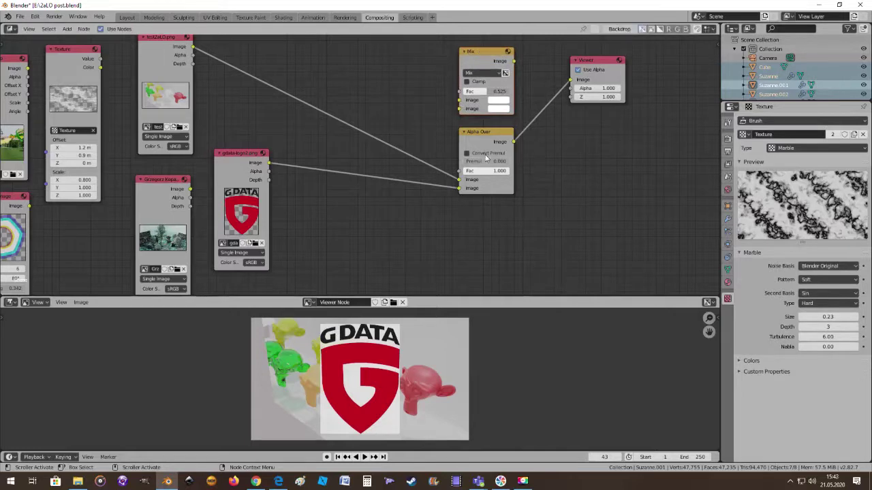
drag(483, 132, 483, 128)
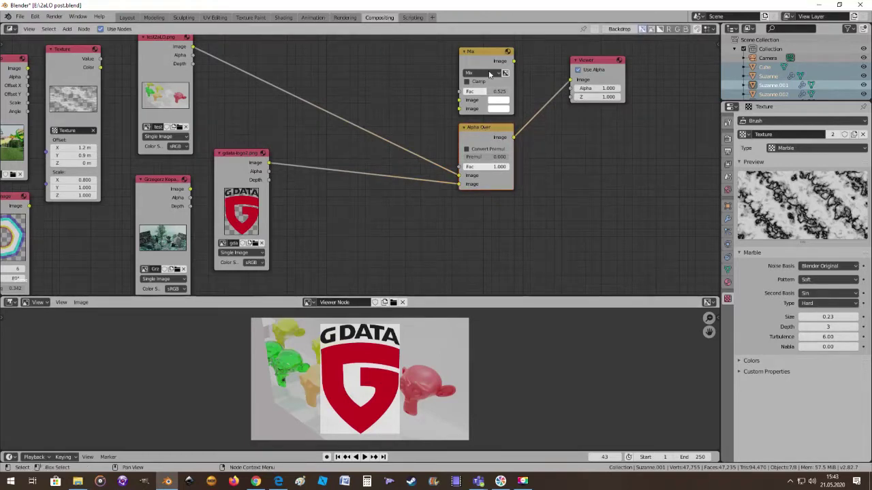
drag(489, 57, 486, 49)
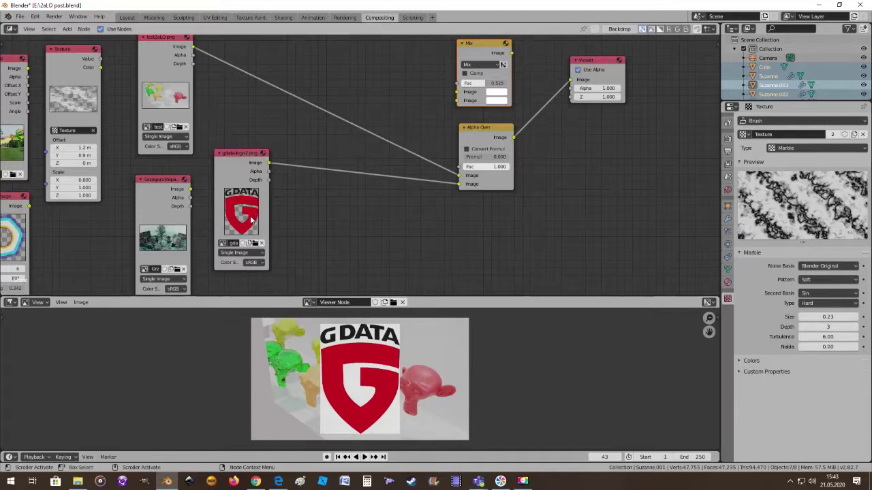
drag(472, 128, 472, 123)
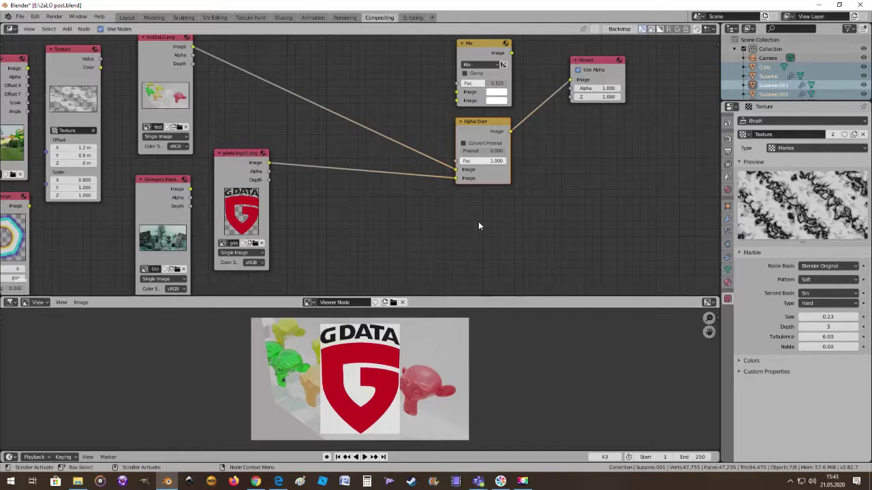
Try an Alpha Over factor of 0.513, restore it to 1.000, and reset the Convert Premul option to off.
drag(500, 163, 476, 178)
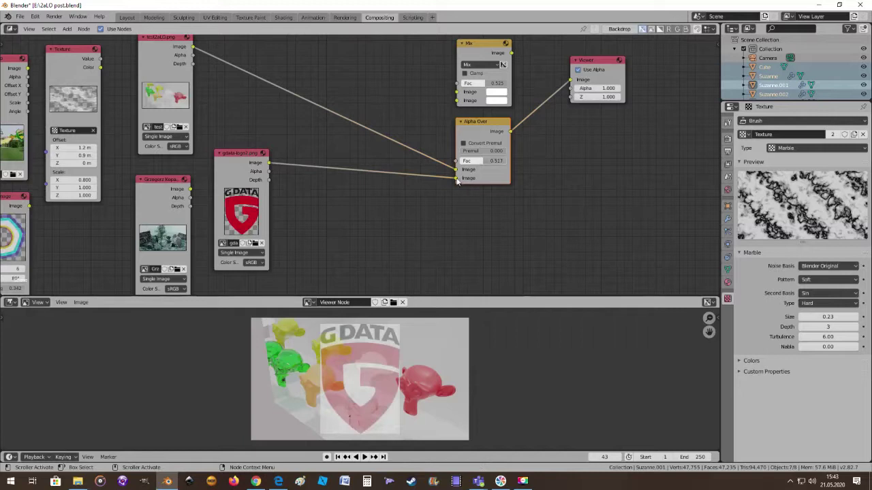
drag(479, 161, 522, 150)
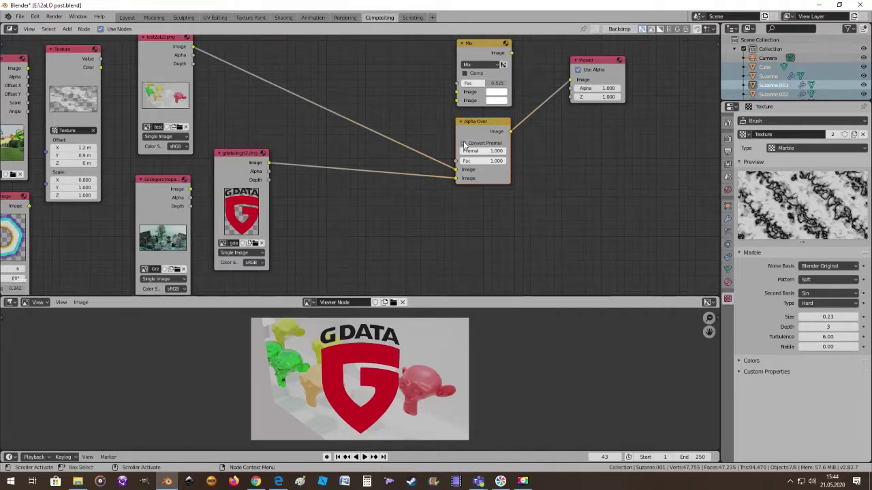
key(BackSpace)
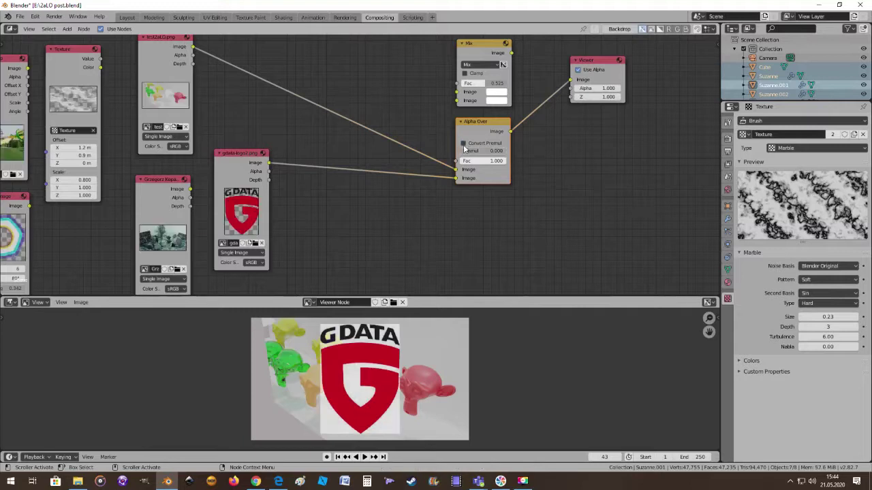
Turn on Convert Premul for the Alpha Over node, switching it off and on again to compare the logo's background.
click(463, 144)
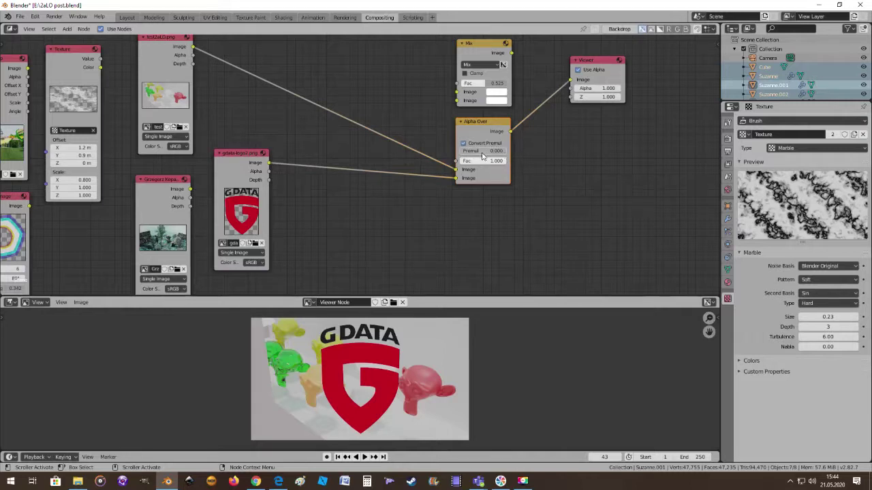
click(464, 143)
click(463, 144)
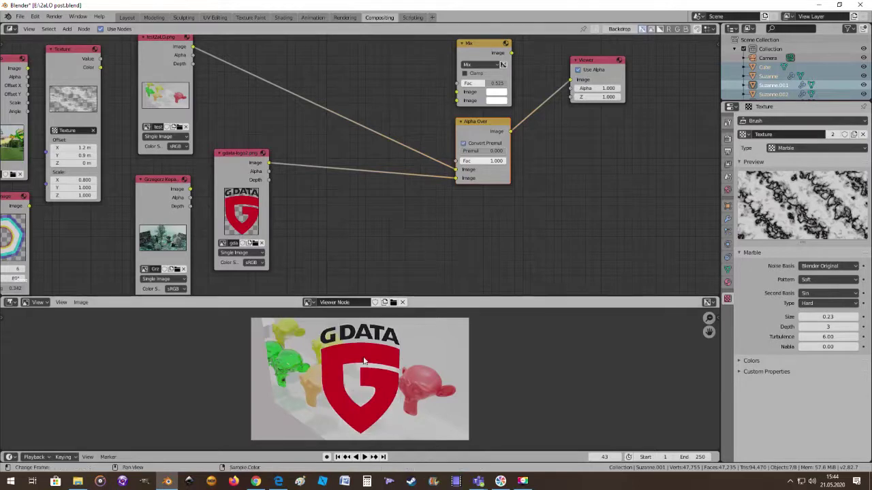
Stack the Mix node directly above the Alpha Over node in one column and shift the Viewer node slightly farther from them.
scroll(480, 216, down, 1)
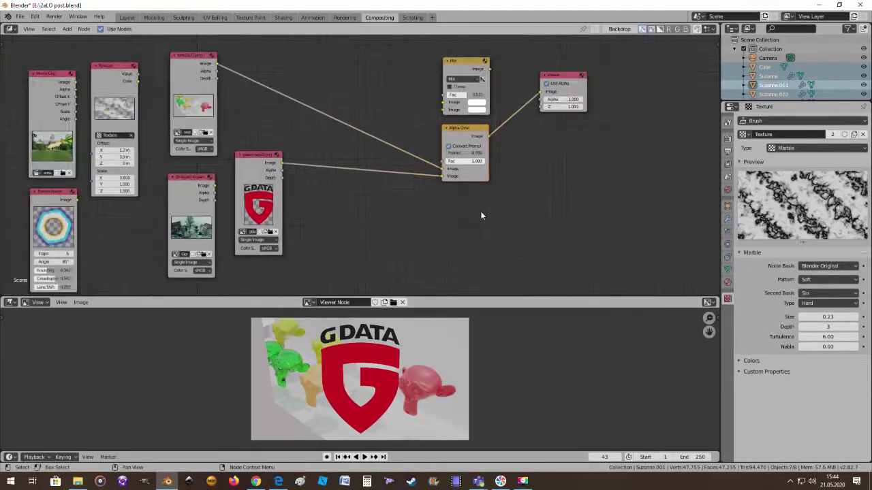
scroll(487, 211, up, 1)
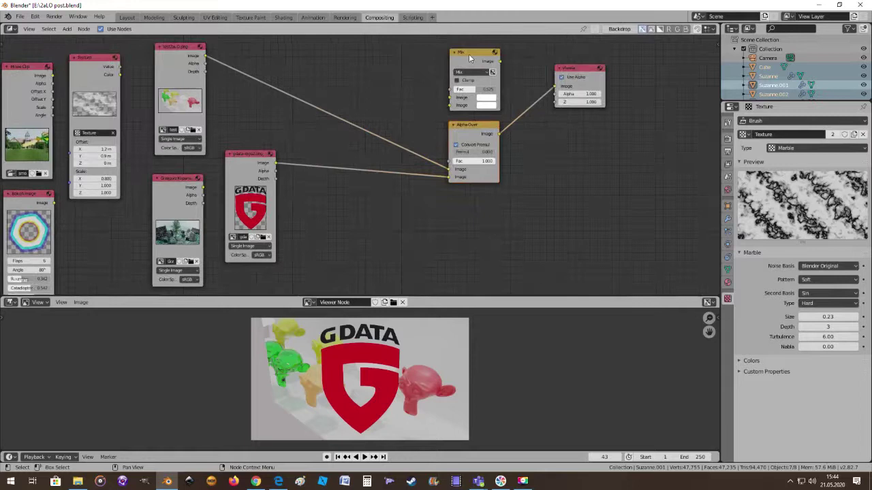
drag(468, 54, 468, 50)
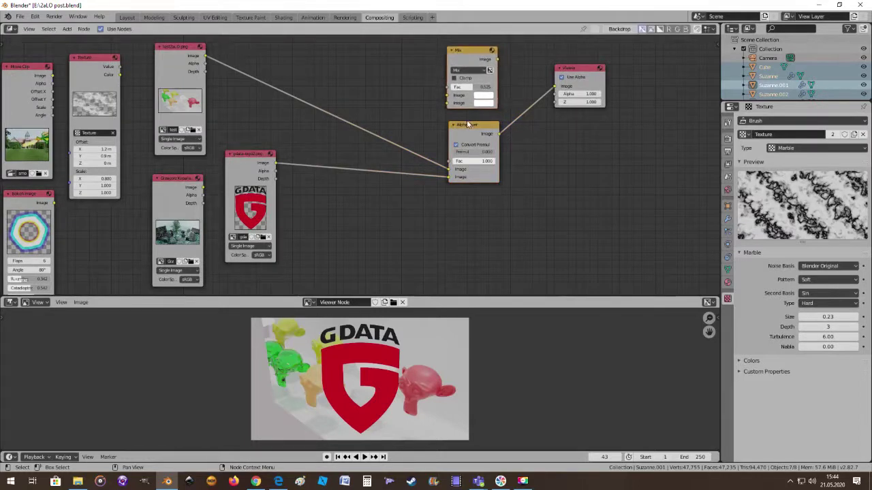
drag(466, 125, 463, 119)
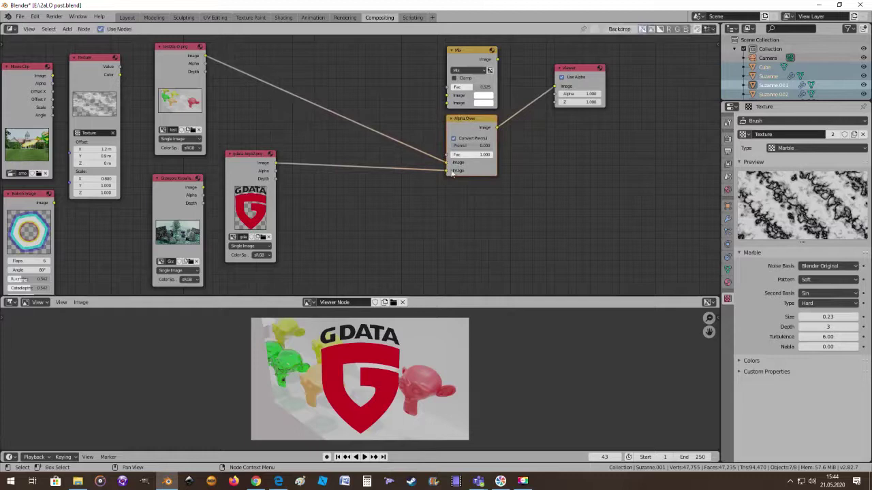
scroll(498, 221, down, 1)
scroll(497, 222, up, 1)
drag(580, 71, 595, 73)
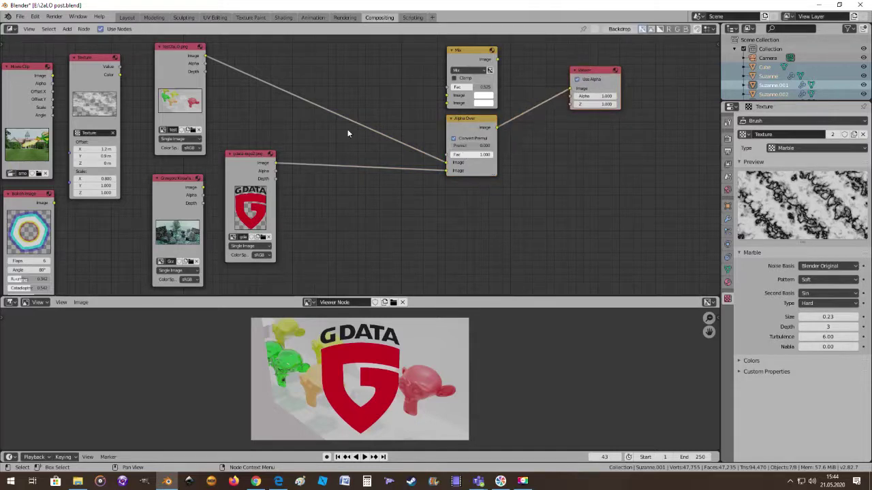
Line up the monkey render node above the logo node, and nudge the Mix and Alpha Over nodes back into one column.
drag(243, 153, 240, 169)
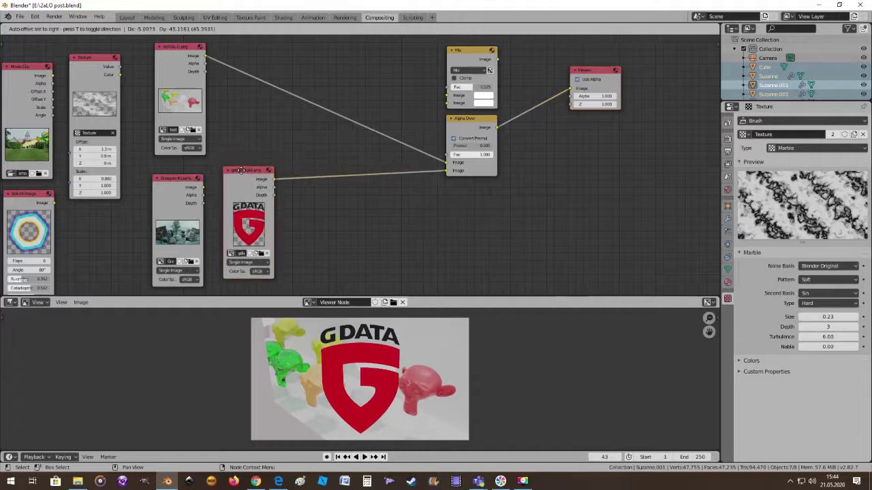
drag(187, 47, 256, 49)
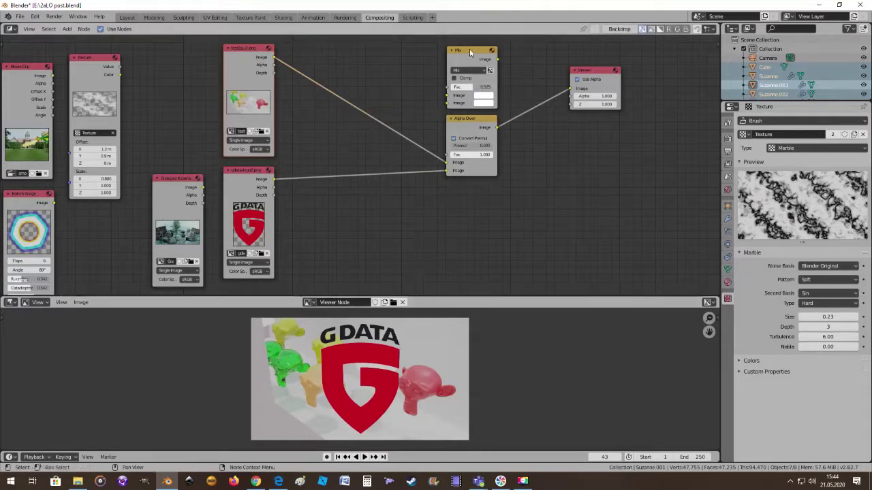
drag(471, 49, 470, 48)
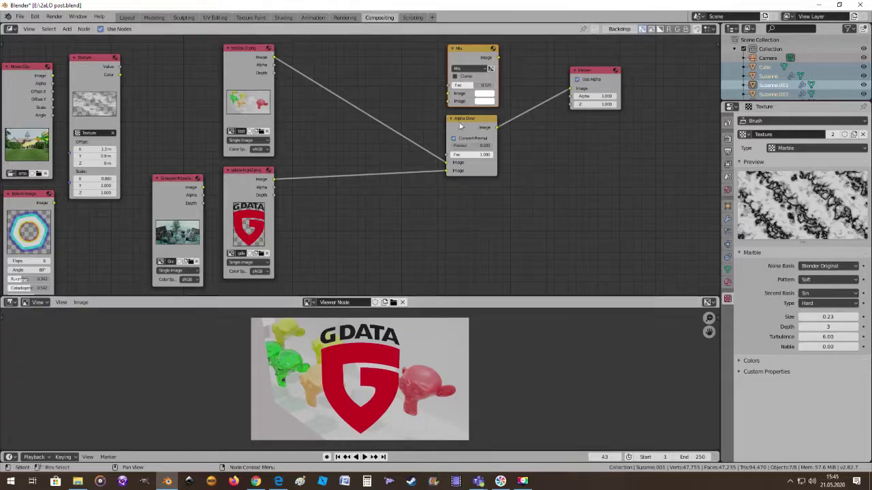
drag(462, 121, 463, 121)
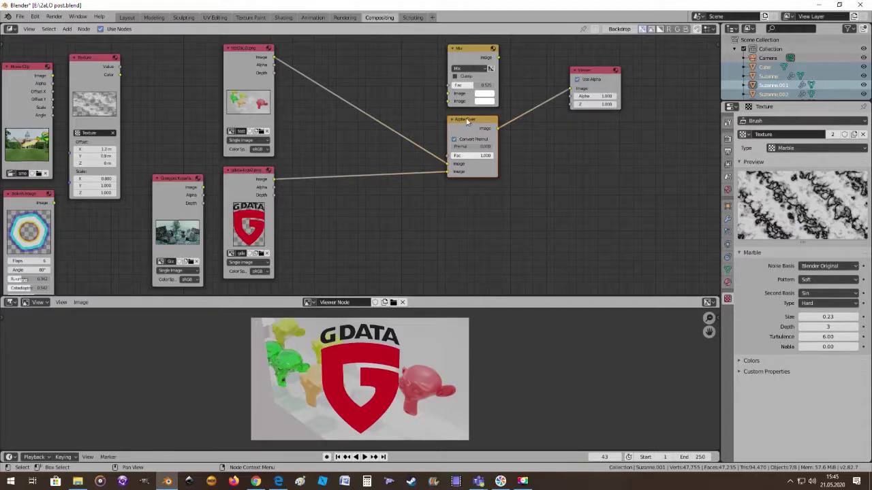
key(g)
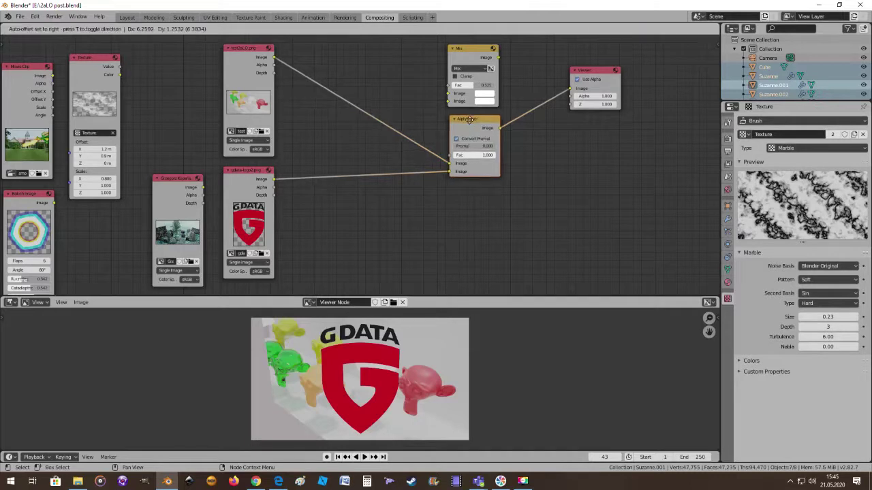
key(Escape)
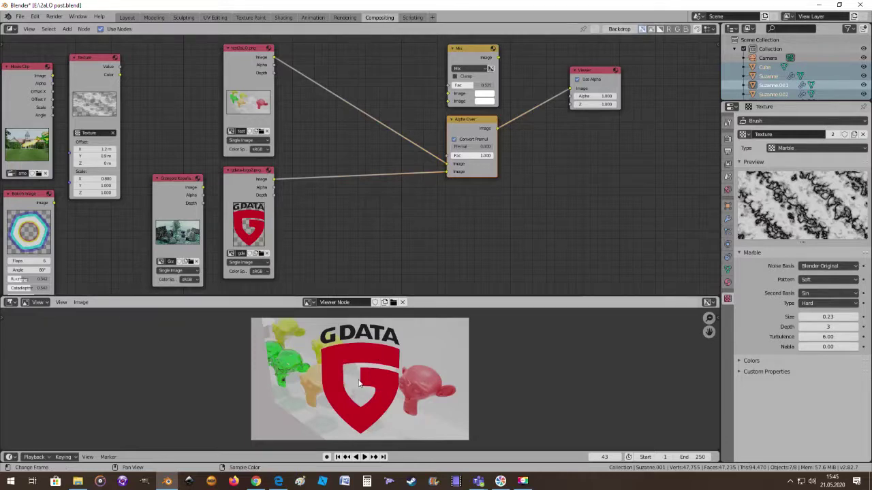
Add a Bright/Contrast node and insert it into the link between the monkey render and Alpha Over's first image input.
click(67, 28)
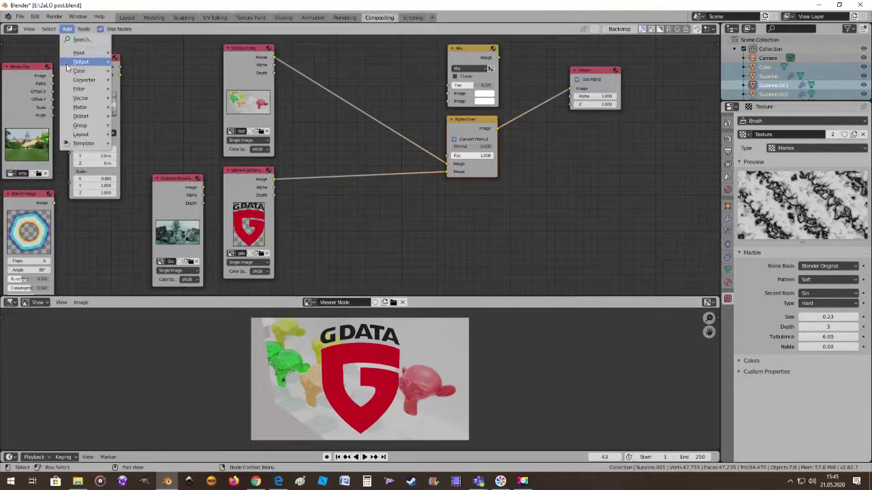
mouse_move(71, 75)
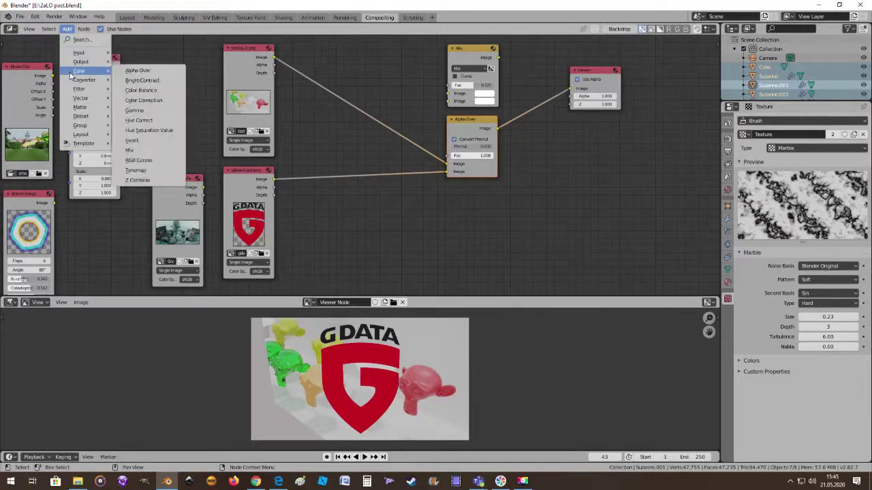
click(151, 84)
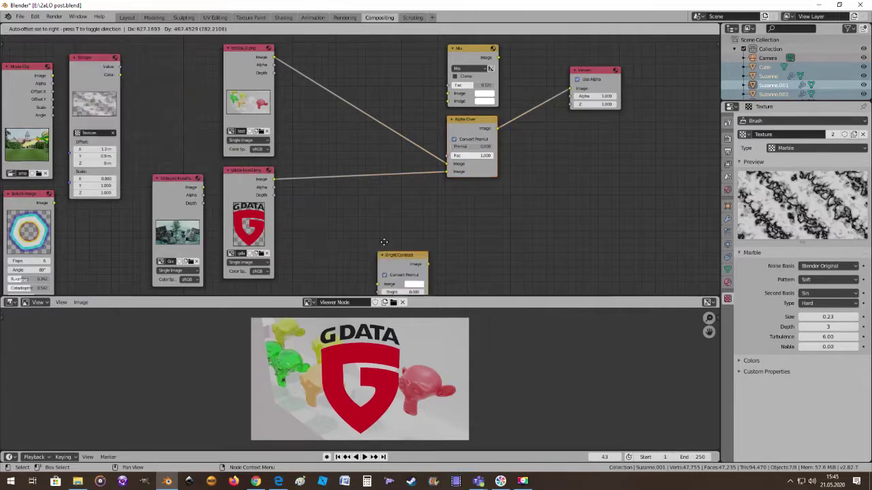
click(397, 225)
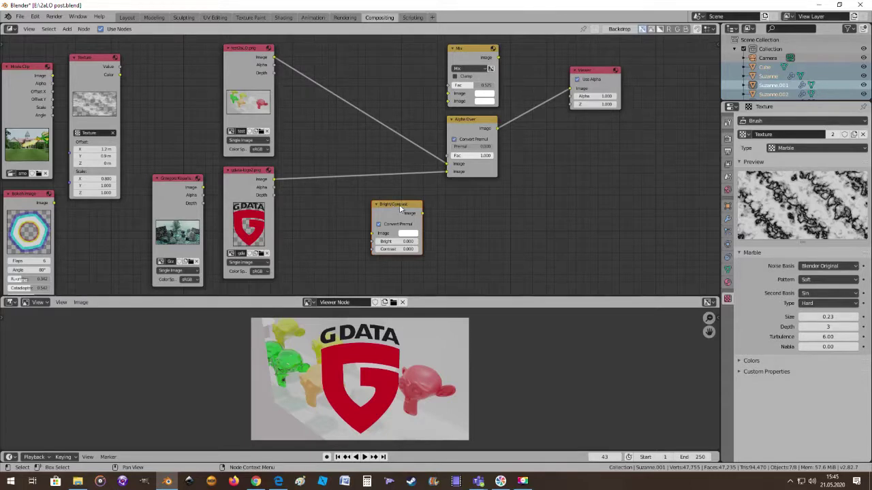
drag(394, 207, 360, 89)
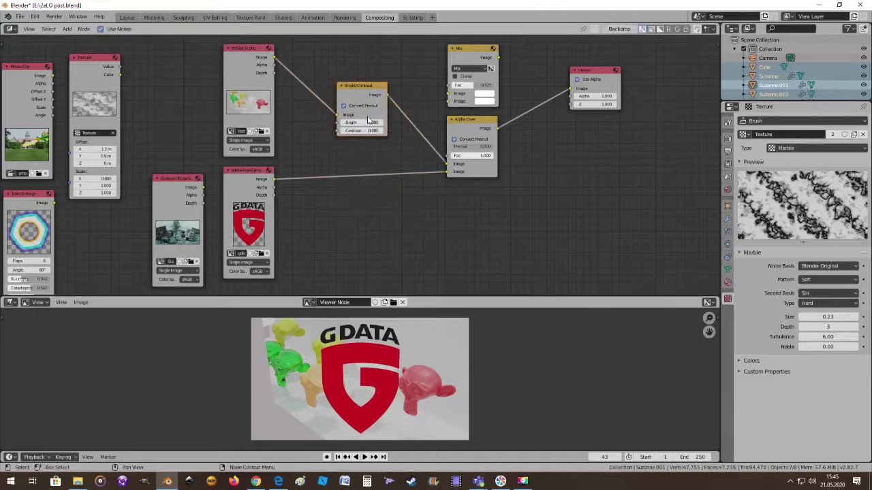
Toggle Convert Premul on the Bright/Contrast node to compare, leaving it off.
scroll(379, 96, up, 2)
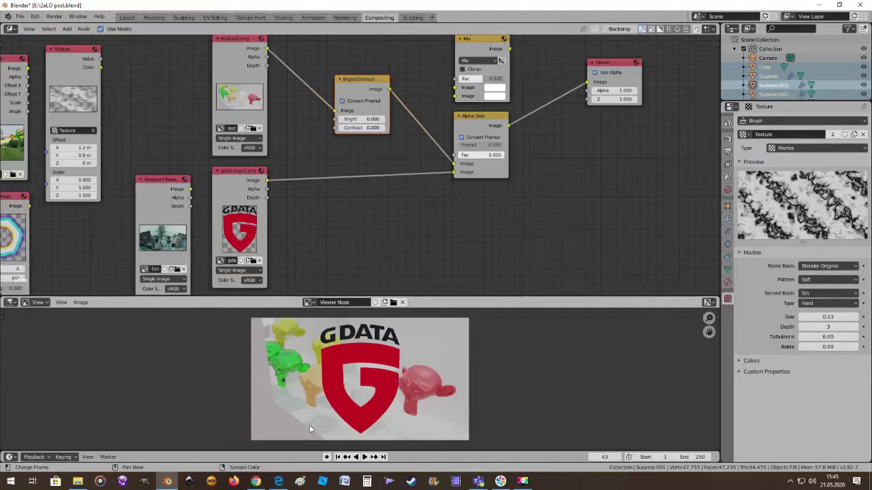
click(342, 101)
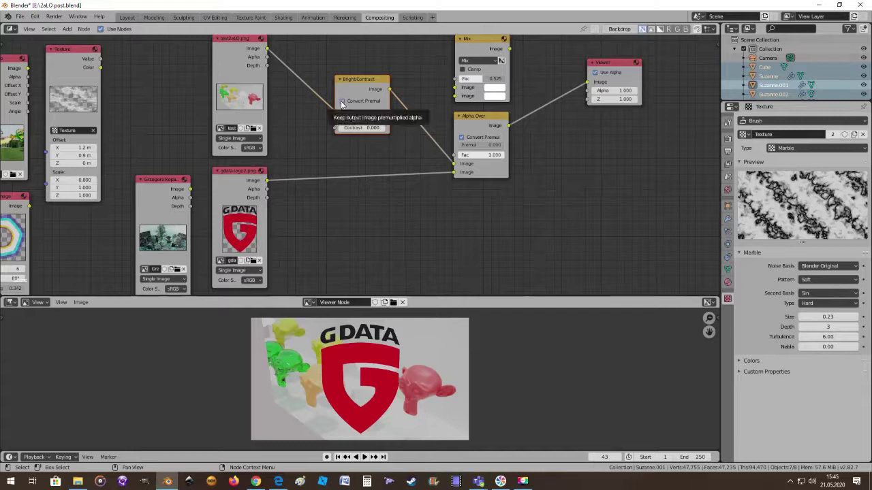
click(343, 100)
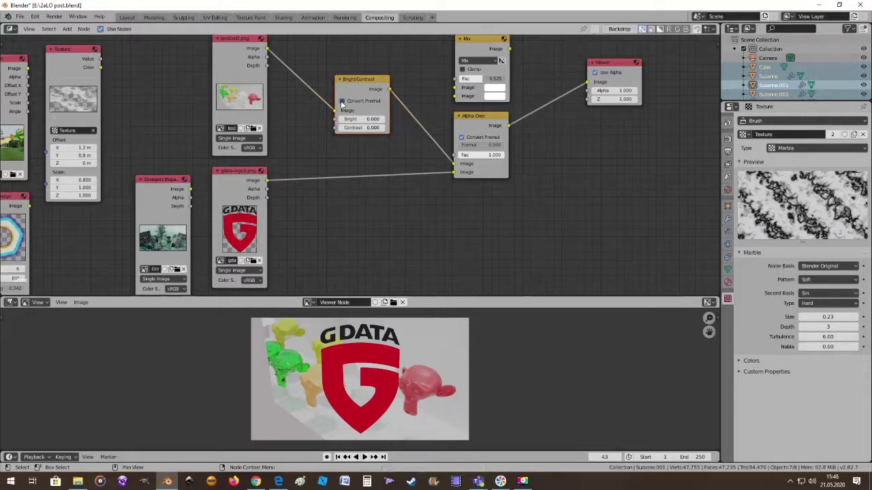
click(342, 101)
Try a Bright value of 12.200 and a Contrast value of 31.700 on the Bright/Contrast node for the monkey render.
scroll(370, 133, up, 1)
scroll(368, 129, up, 1)
scroll(367, 129, down, 1)
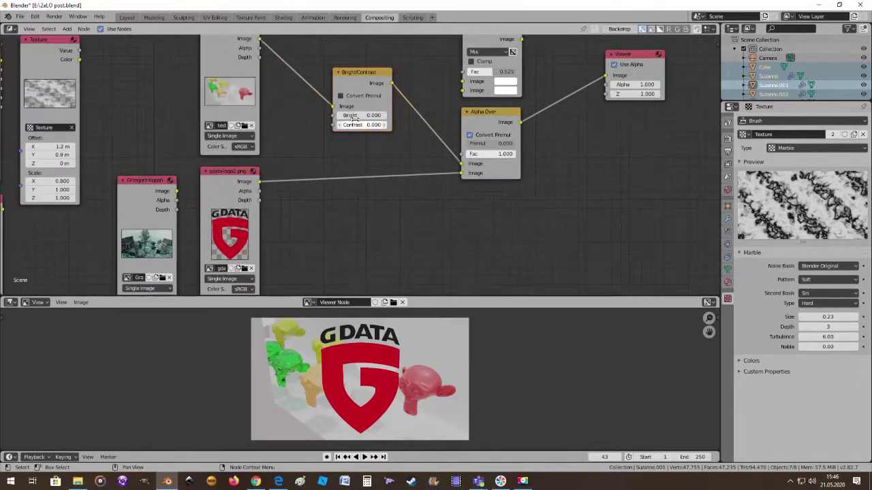
drag(350, 116, 417, 115)
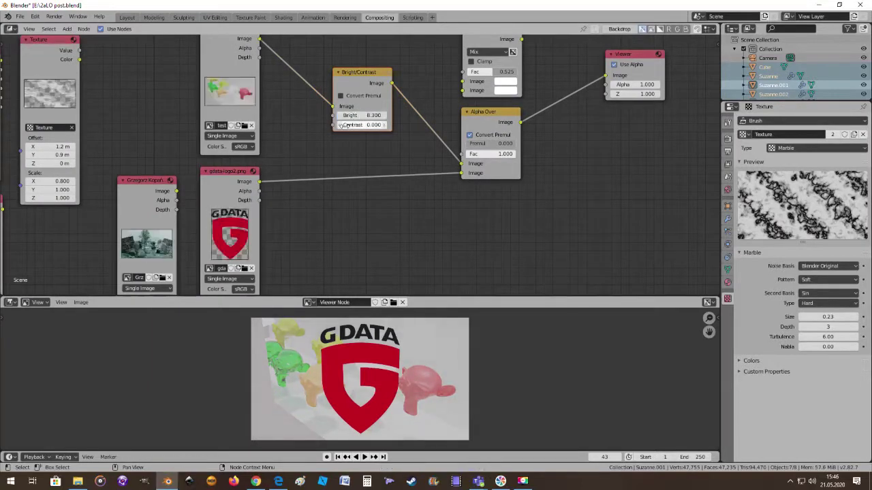
mouse_move(353, 125)
mouse_down()
mouse_move(370, 124)
mouse_move(352, 115)
mouse_move(361, 125)
mouse_move(321, 133)
mouse_move(355, 125)
mouse_move(346, 125)
mouse_up()
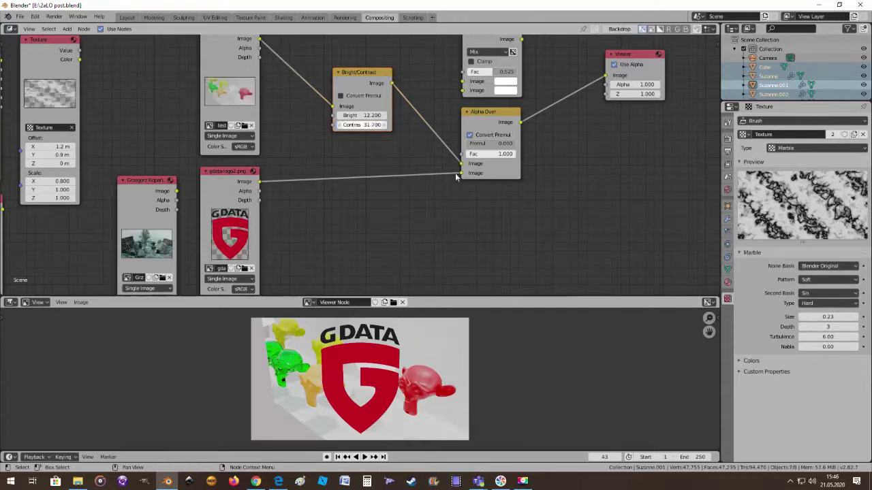
Detach the Bright/Contrast node, link the monkey render straight to Alpha Over's first image input, and place the detached node below the logo link.
drag(356, 76, 354, 72)
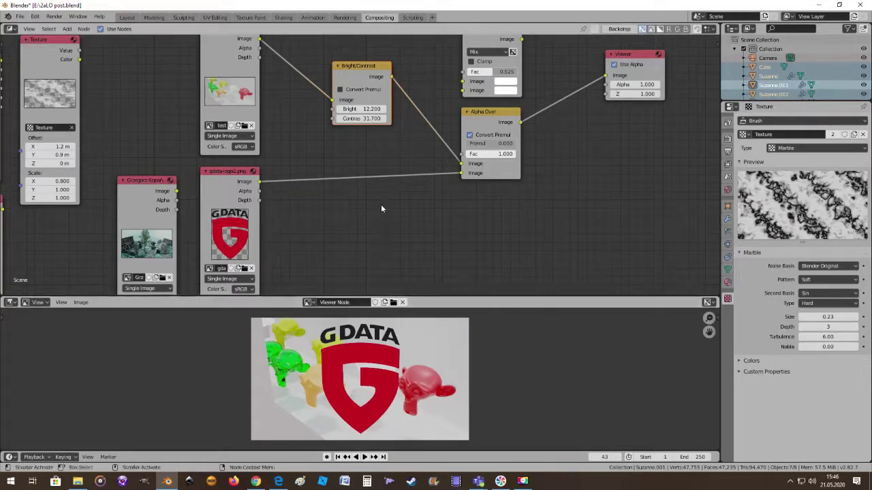
drag(364, 66, 346, 75)
drag(315, 109, 462, 164)
drag(336, 76, 348, 220)
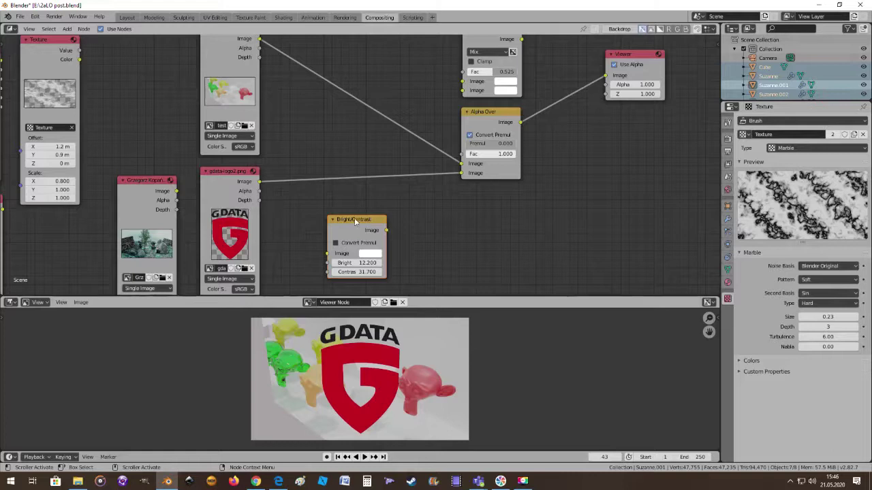
Connect the Bright/Contrast output to Alpha Over's Fac input, and set Bright to -1.100 and Contrast to 48.100.
drag(355, 222, 462, 154)
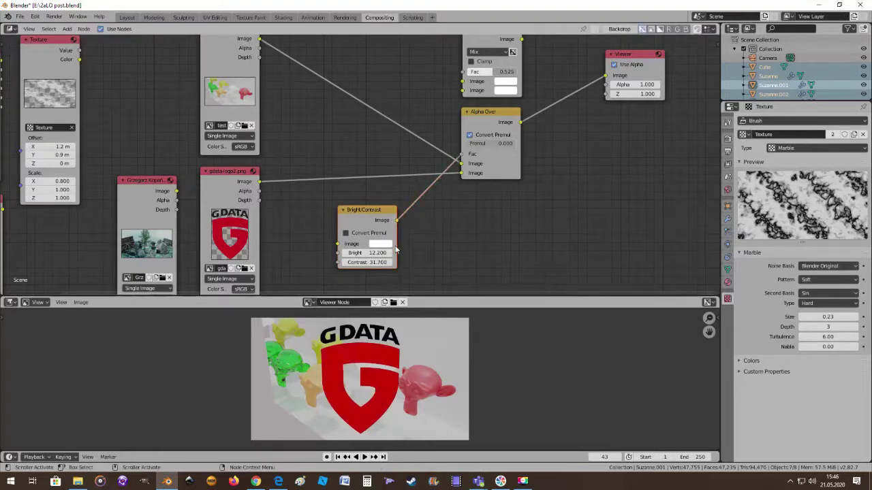
drag(395, 250, 384, 253)
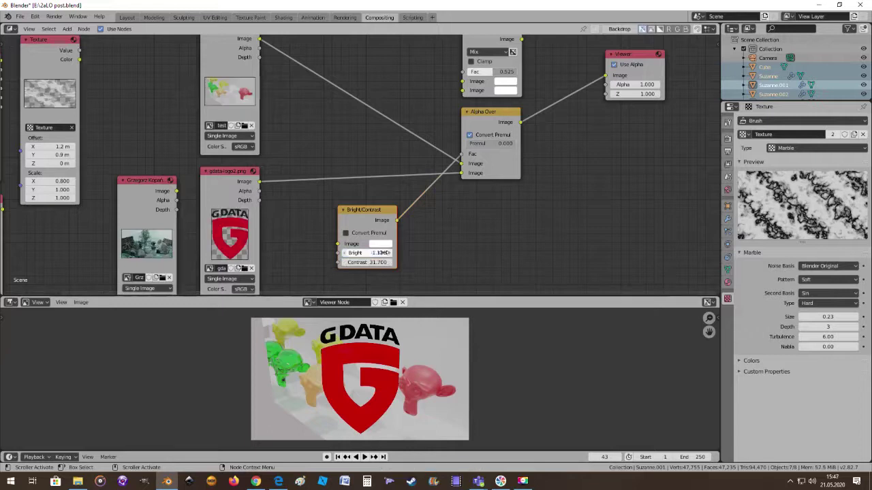
click(371, 262)
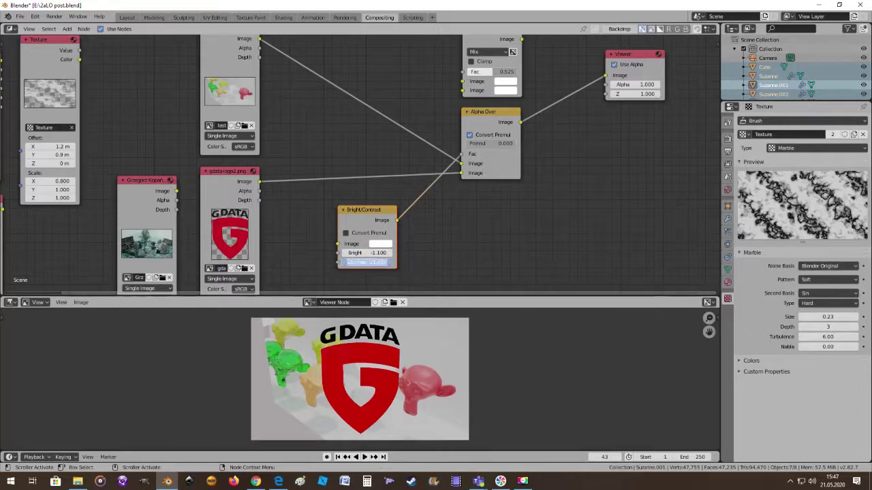
text(48.1)
key(Return)
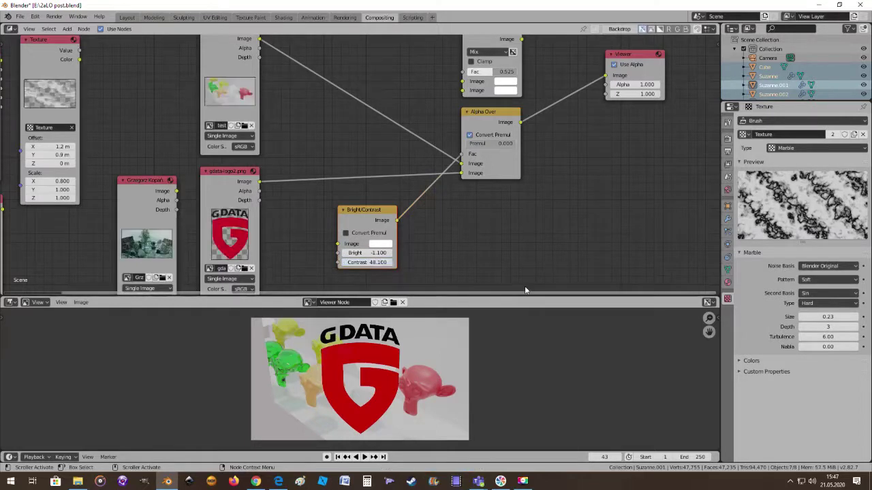
Reposition the Bright/Contrast node a little closer to Alpha Over, and disconnect the logo from Alpha Over's second image input.
drag(365, 215, 357, 211)
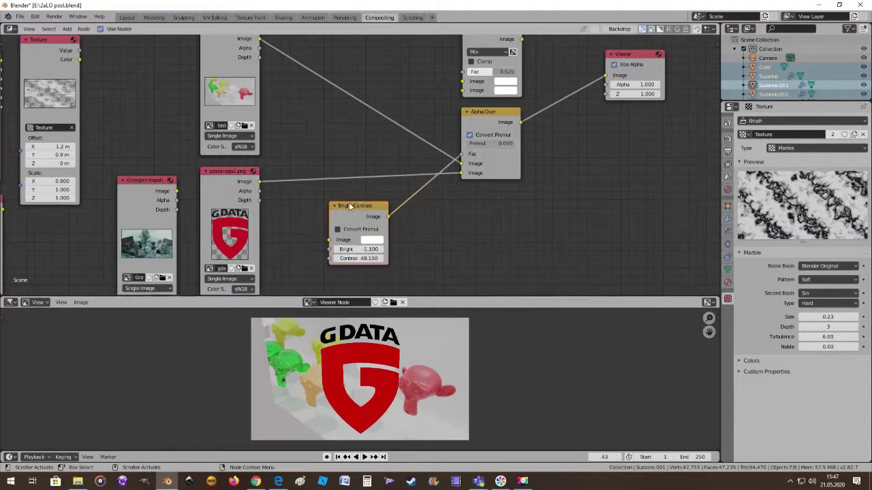
drag(350, 205, 351, 209)
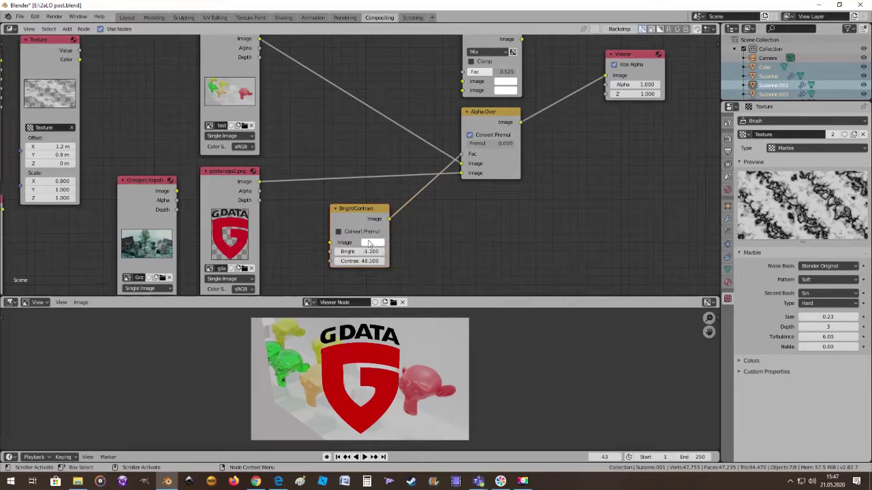
drag(365, 215, 380, 212)
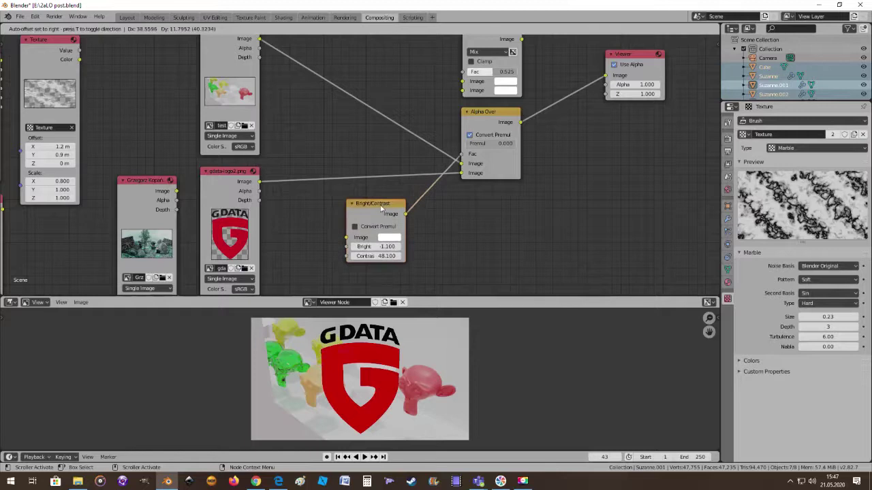
scroll(382, 167, down, 2)
scroll(359, 151, up, 3)
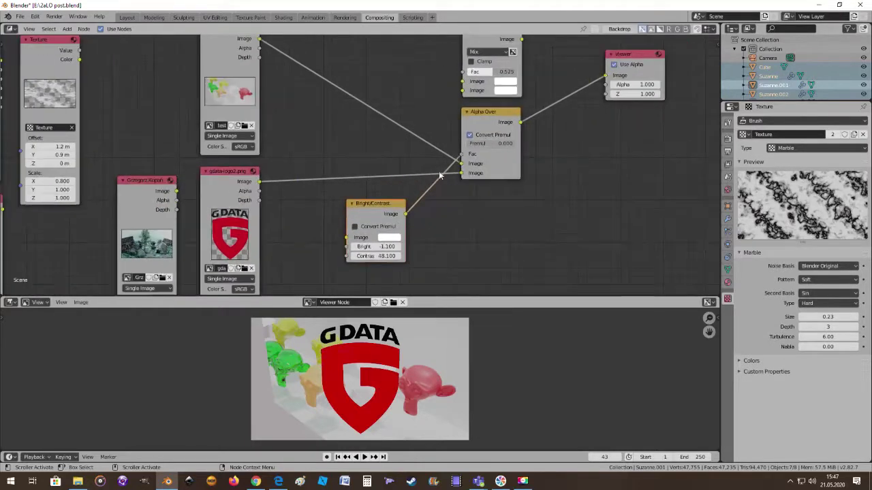
drag(461, 172, 384, 168)
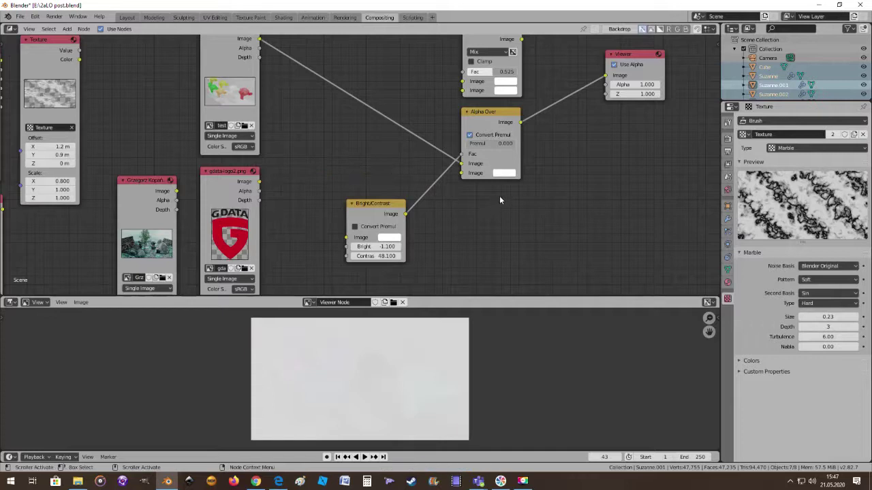
Move the monkey render's link from Alpha Over's first image input to its second image input.
scroll(499, 200, down, 1)
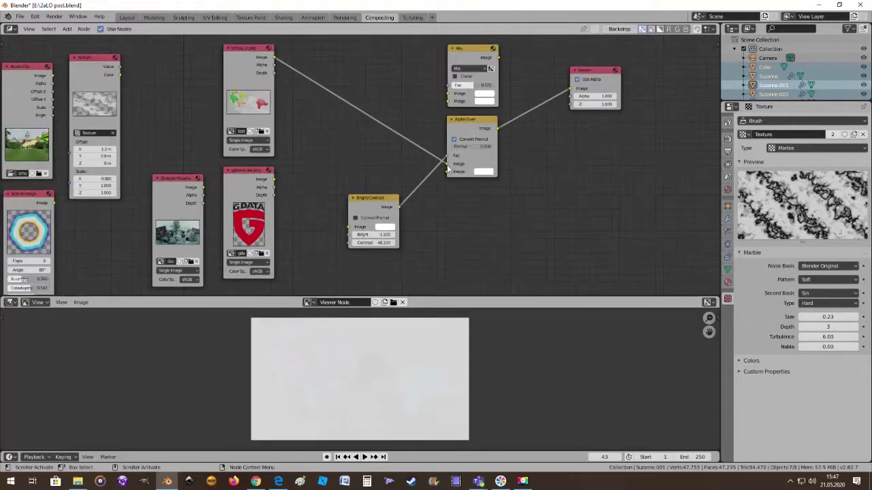
drag(447, 165, 448, 172)
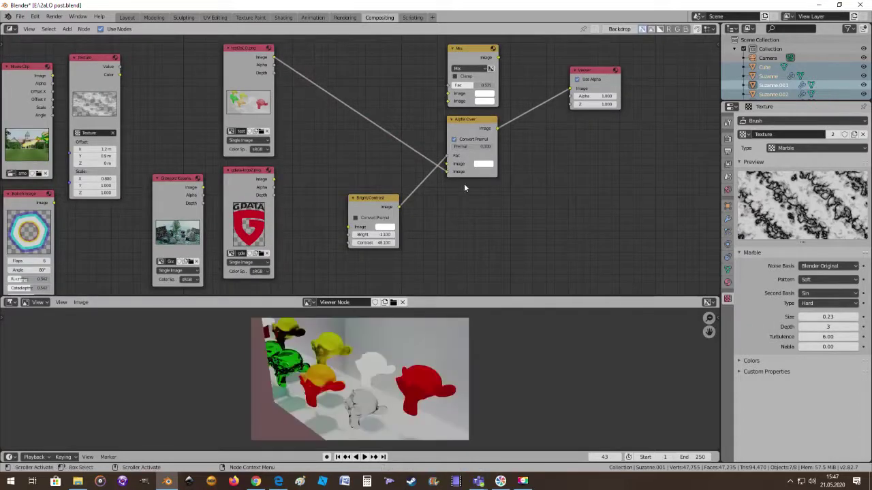
scroll(474, 181, up, 1)
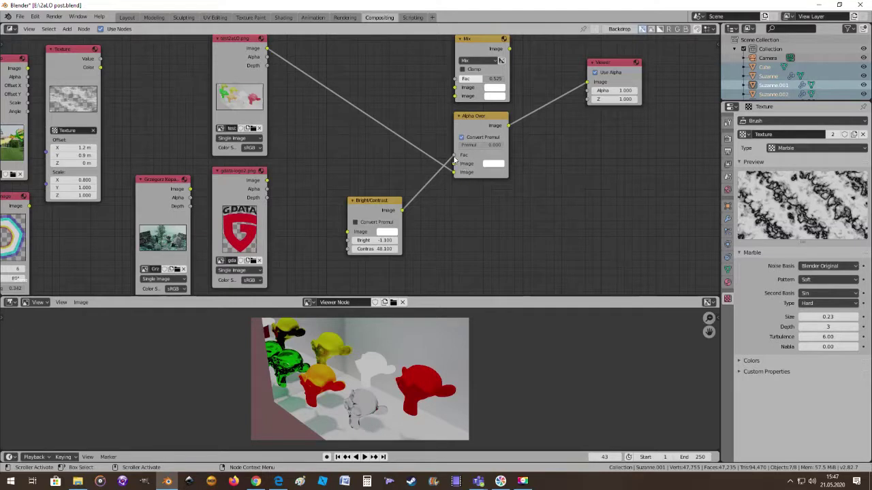
Disconnect and reconnect the Bright/Contrast output at Alpha Over's Fac input, and try a Bright of 0.800 and a Contrast of 46.000.
mouse_move(453, 158)
mouse_down()
mouse_move(405, 169)
mouse_move(454, 164)
mouse_move(454, 172)
mouse_up()
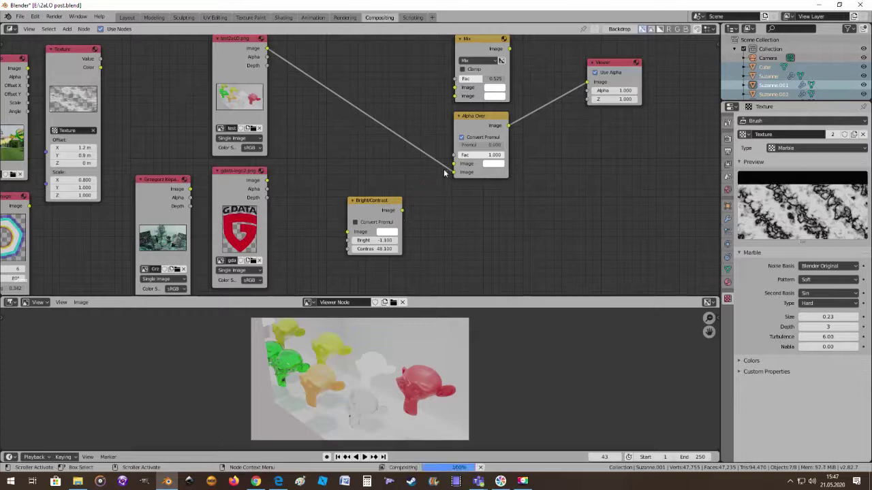
drag(401, 210, 455, 155)
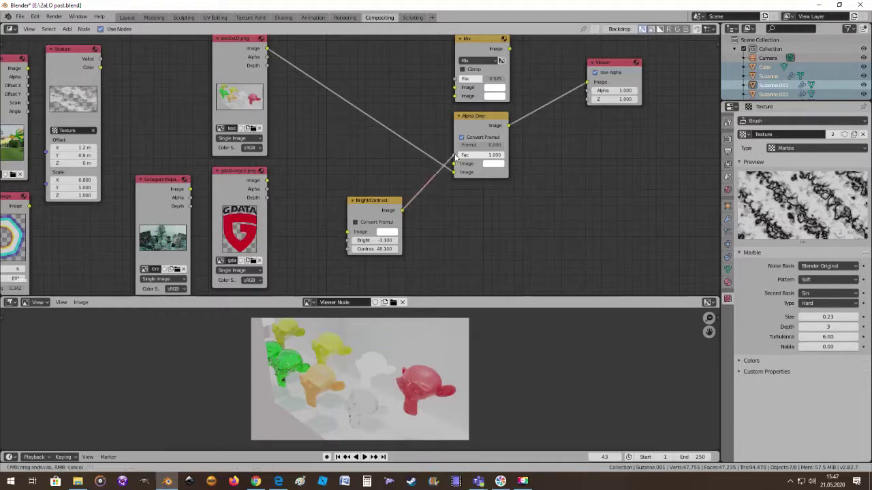
mouse_move(373, 242)
mouse_down()
mouse_move(347, 242)
mouse_move(381, 242)
mouse_move(368, 248)
mouse_up()
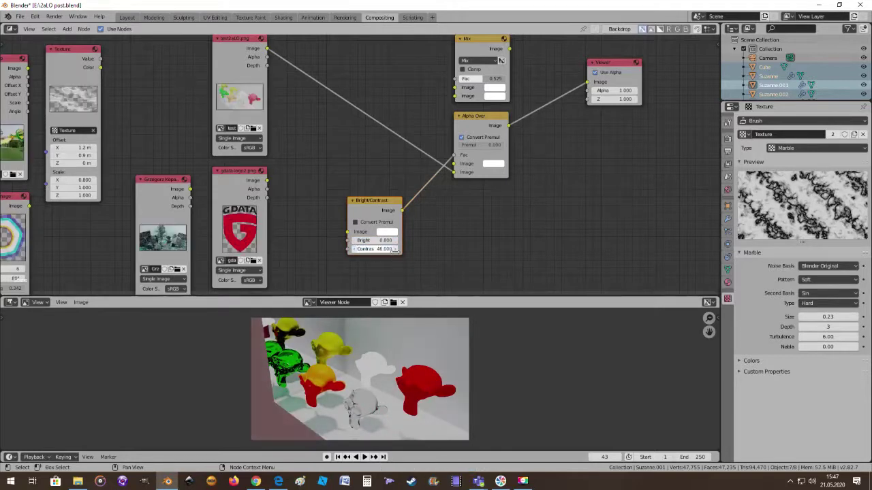
key(Return)
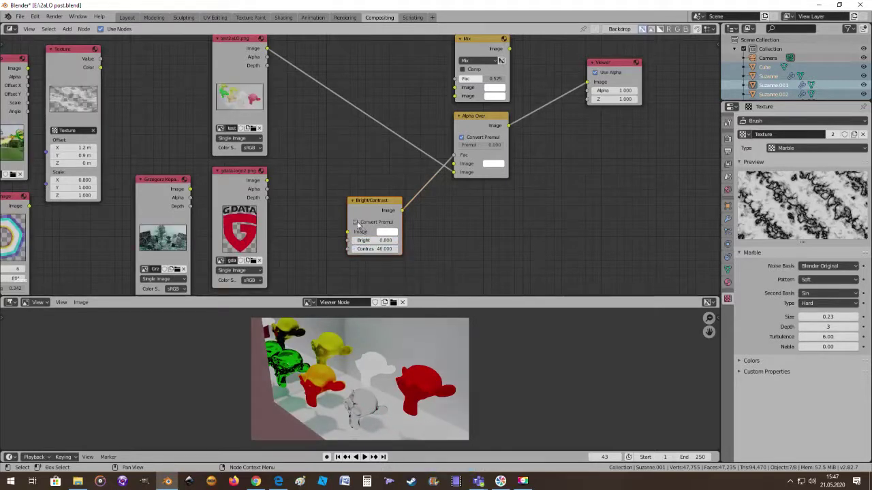
scroll(372, 333, up, 3)
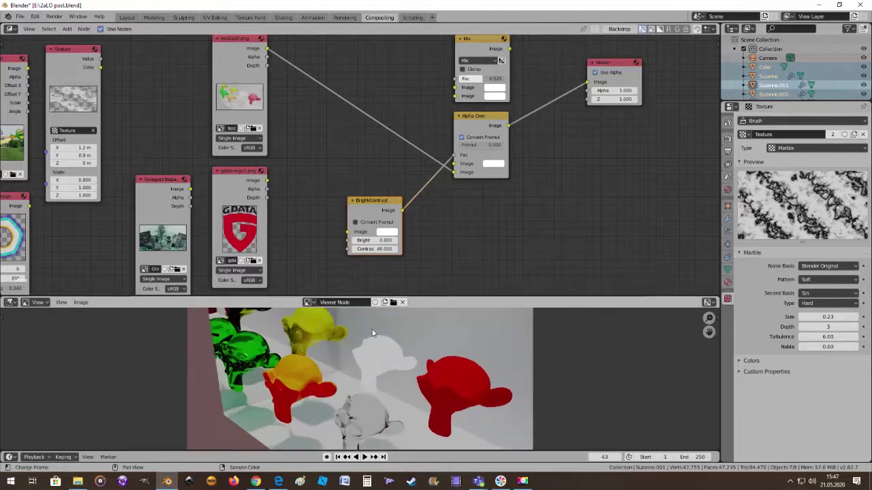
Try a Bright value of 5.000 and a Contrast value of 10.000 on the Bright/Contrast node driving Fac.
click(376, 241)
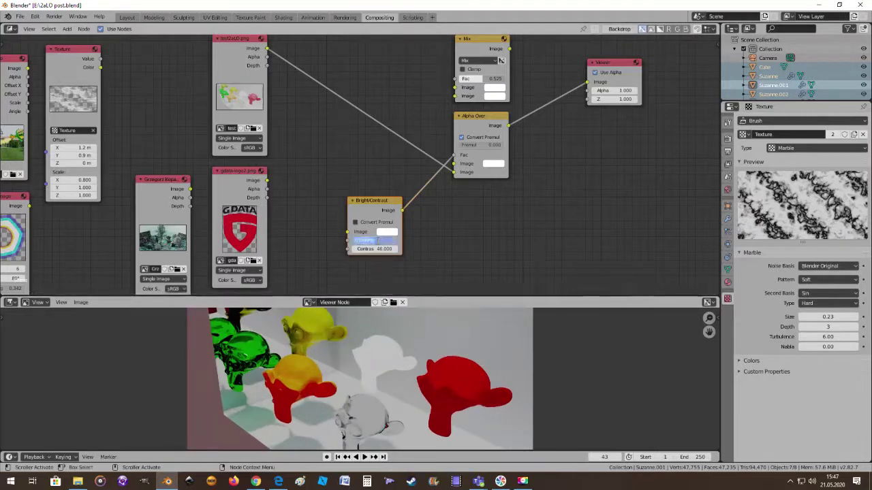
text(5)
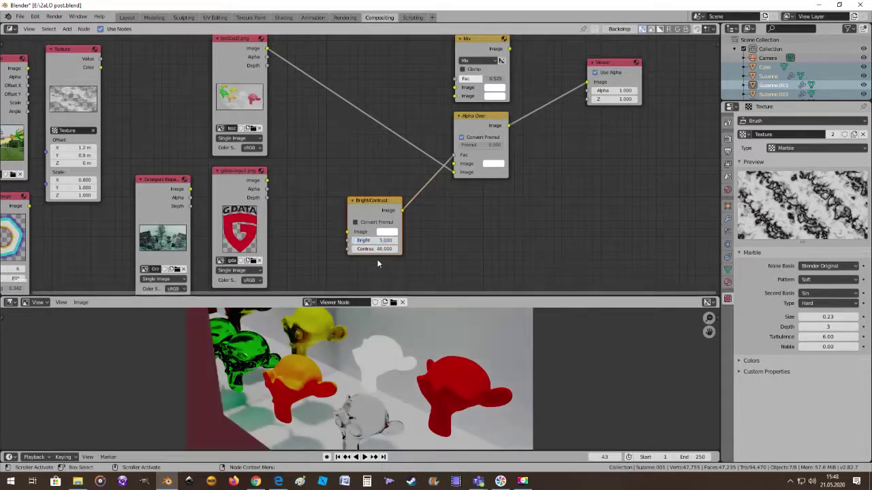
key(Tab)
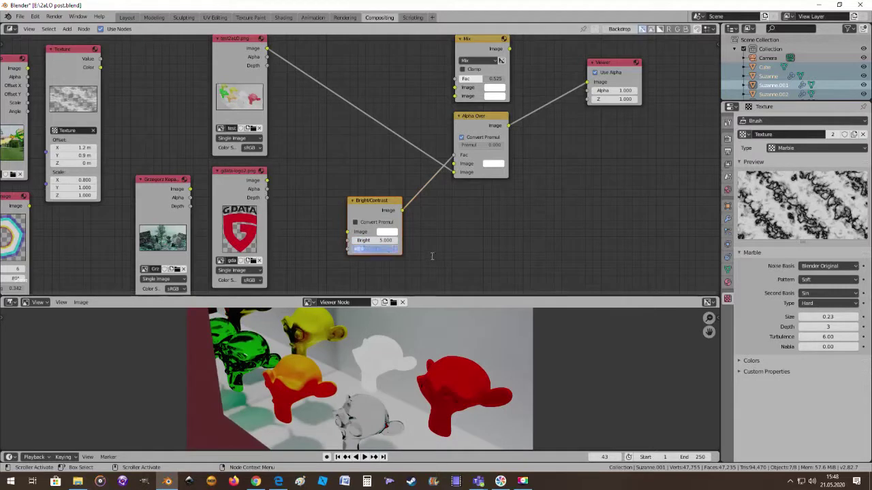
text(10)
key(Return)
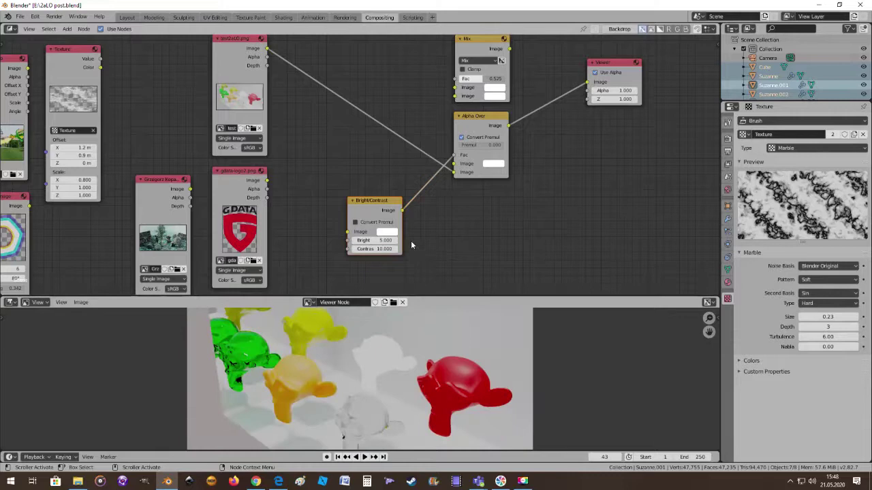
Move the Bright/Contrast node up beside the logo node, and link the logo's image output to its image input.
scroll(411, 244, down, 2)
scroll(361, 204, up, 2)
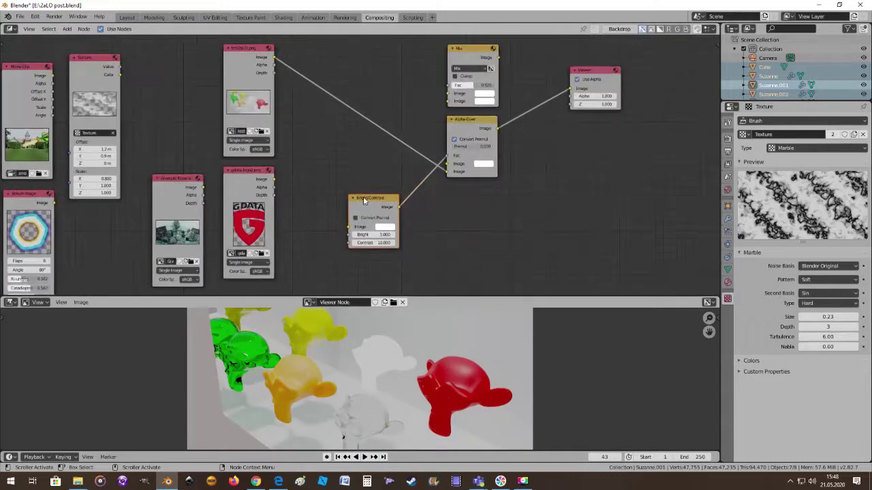
drag(365, 199, 357, 169)
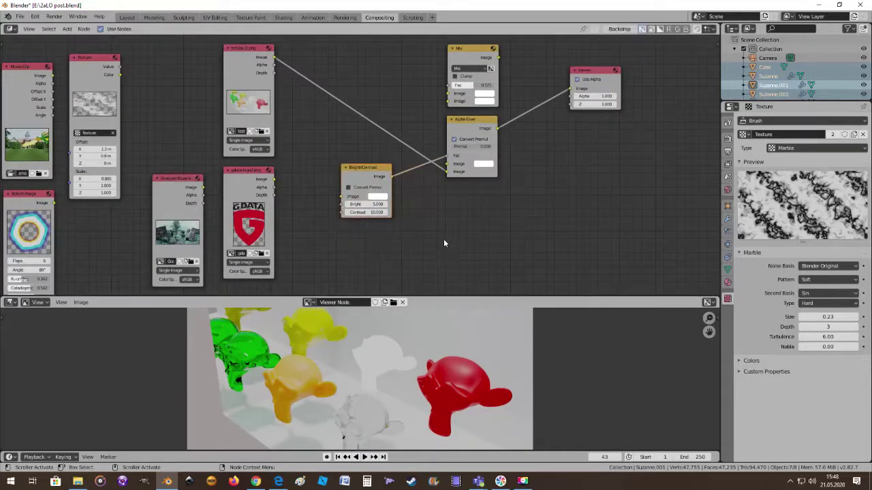
scroll(368, 189, up, 1)
scroll(405, 218, down, 1)
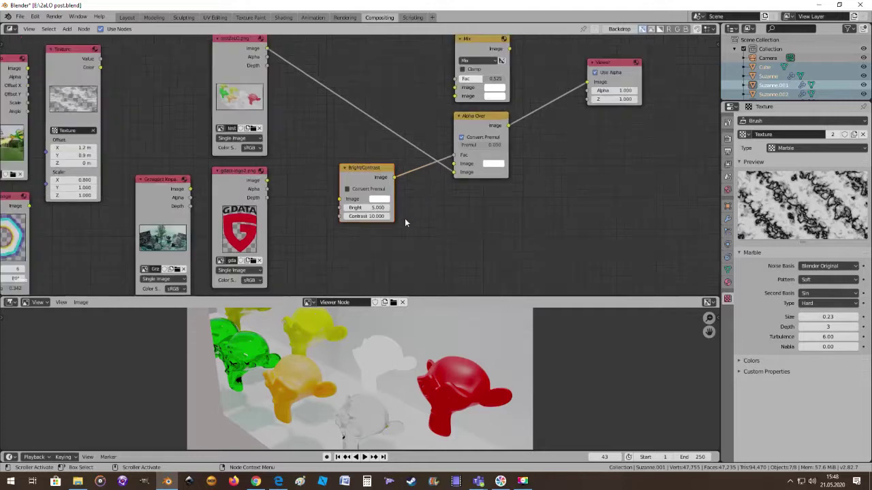
scroll(382, 197, up, 2)
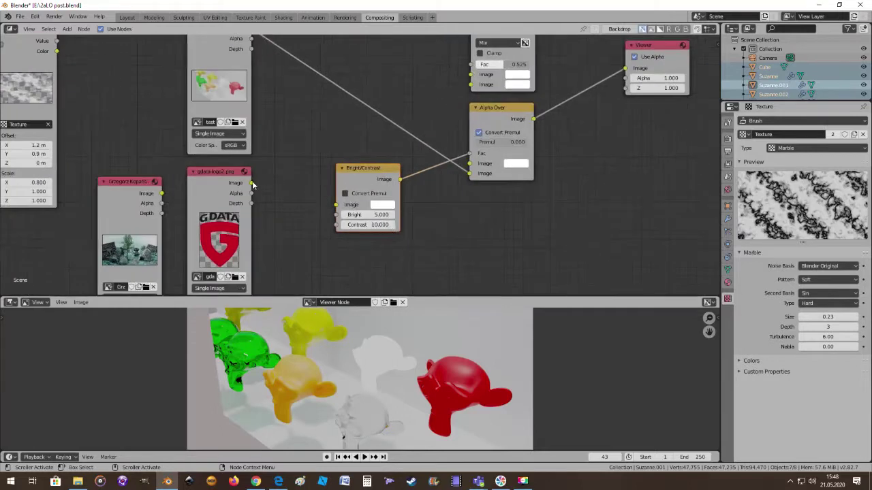
drag(251, 184, 336, 204)
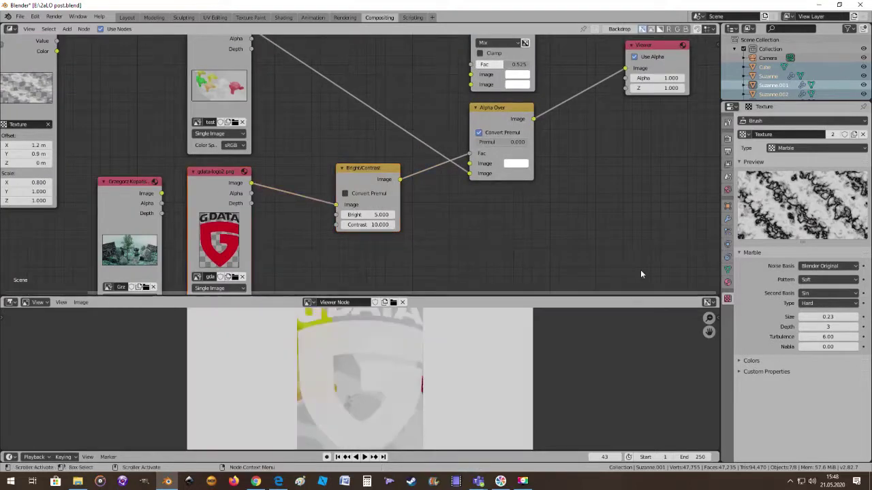
scroll(518, 259, down, 1)
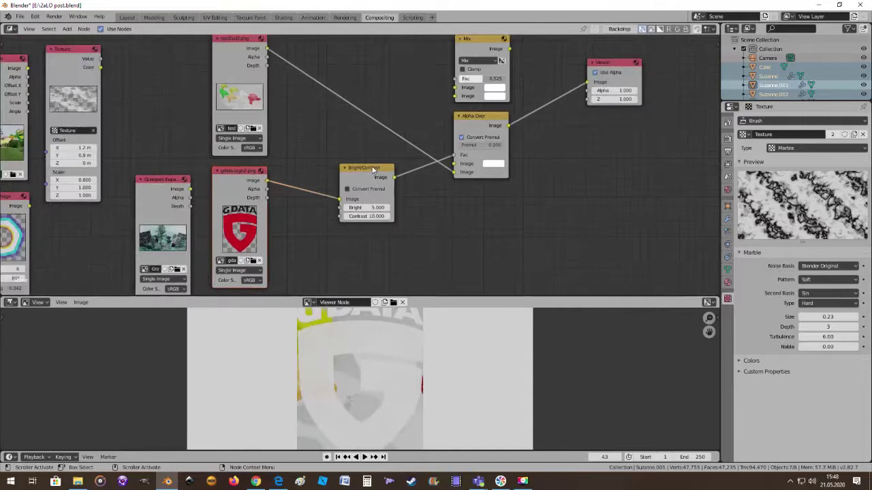
drag(373, 171, 360, 161)
scroll(380, 255, up, 1)
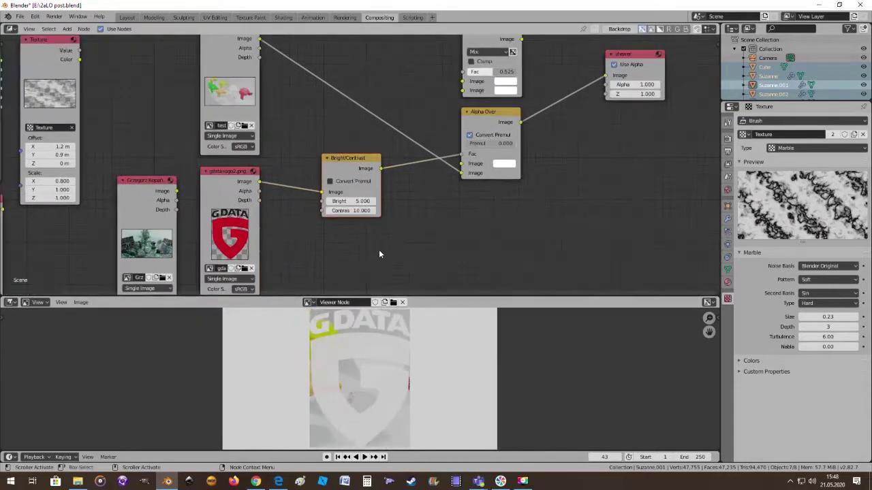
Try Bright 2.200 and Contrast 38.100 on the logo's Bright/Contrast node, and toggle its Convert Premul option on and back off.
scroll(380, 254, up, 1)
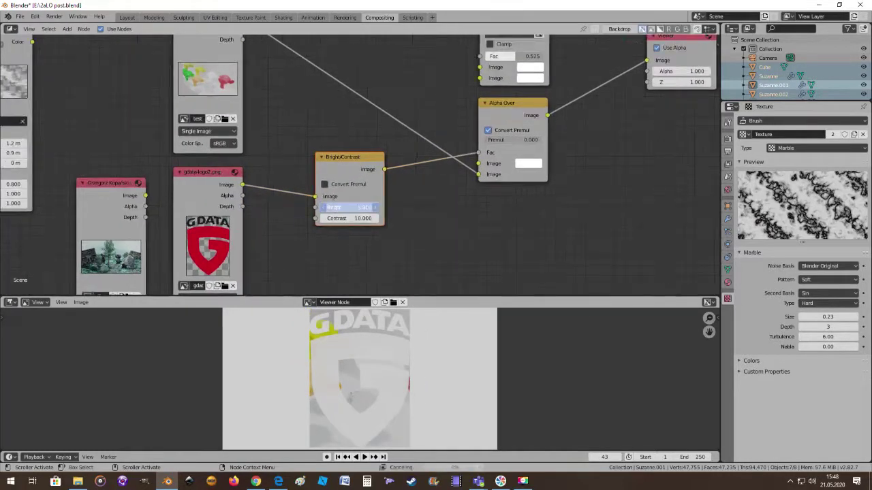
click(334, 207)
drag(347, 207, 357, 207)
click(352, 219)
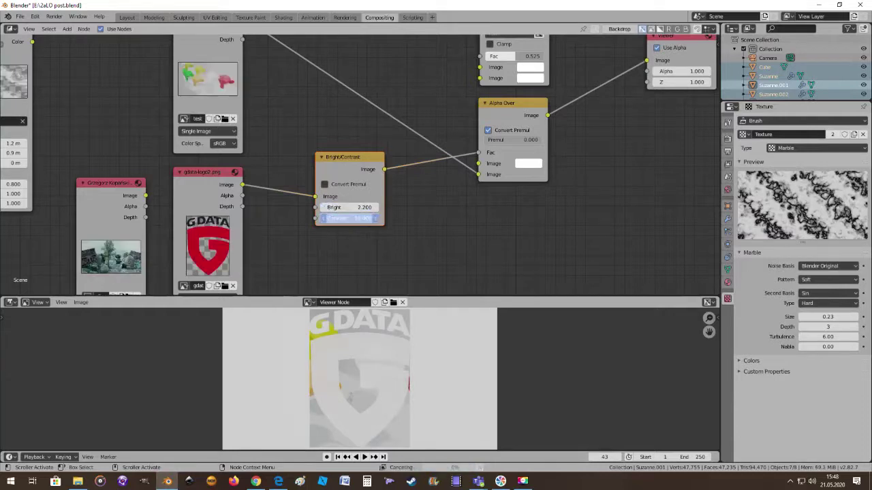
drag(351, 218, 335, 219)
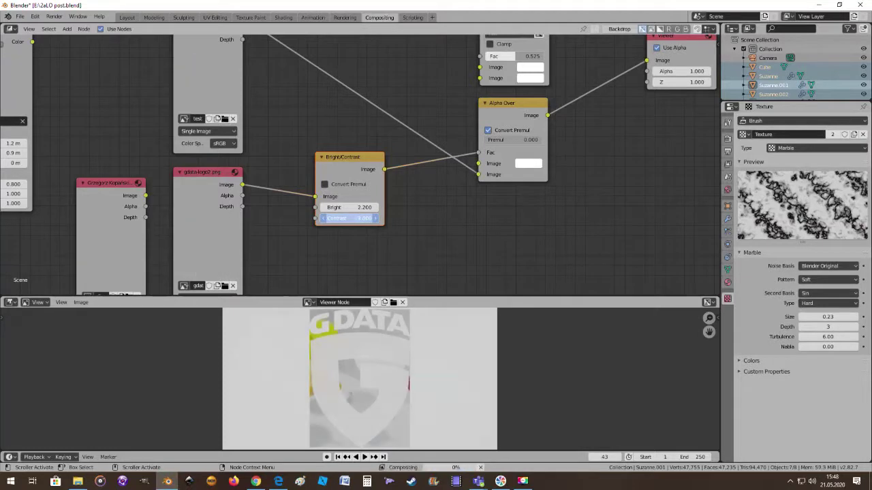
click(373, 218)
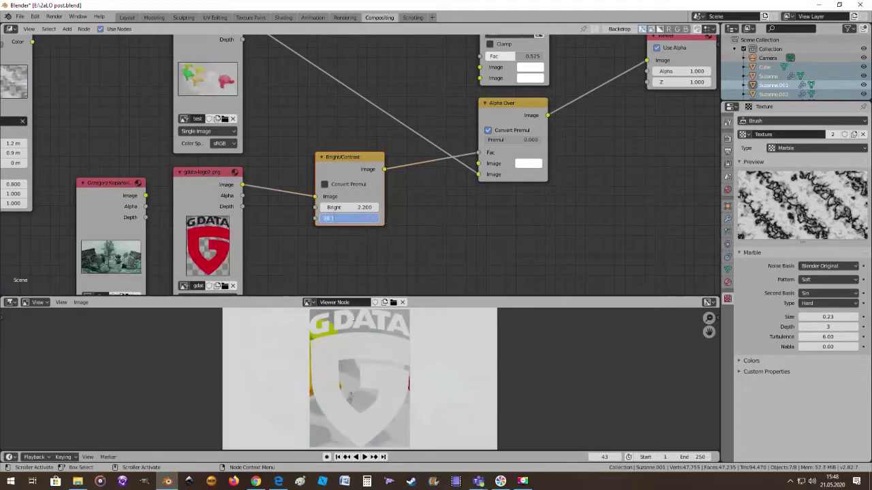
key(Return)
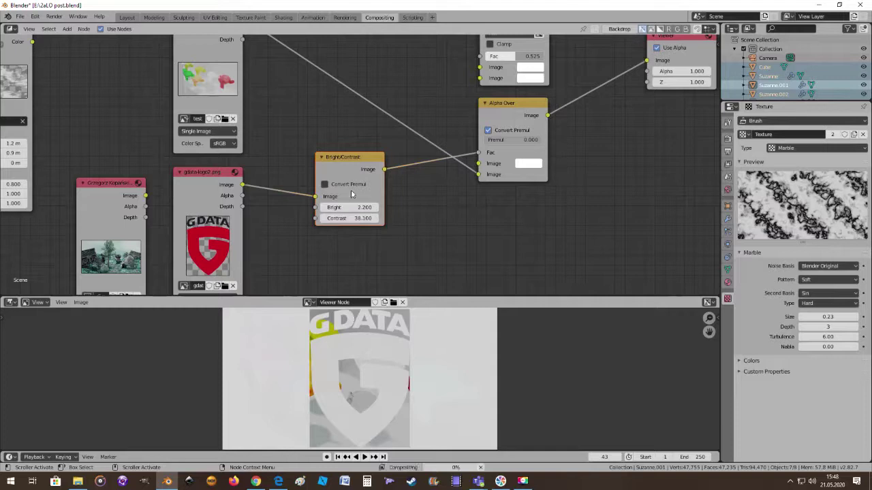
click(325, 185)
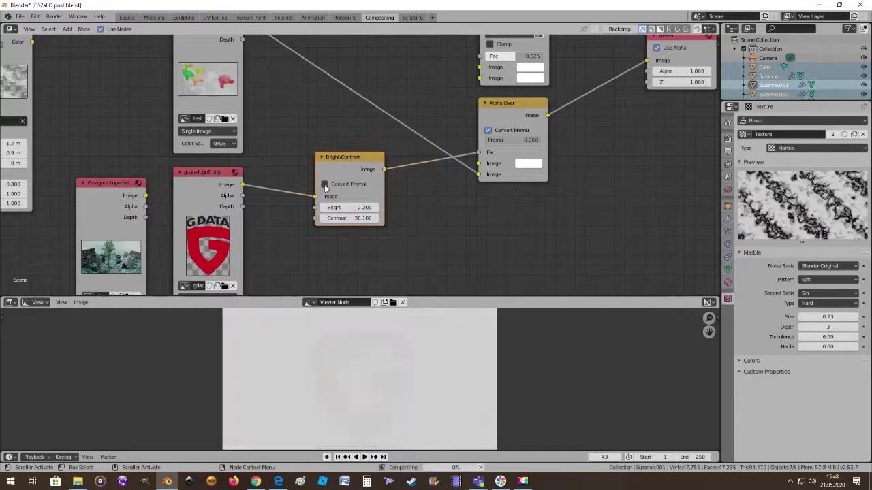
scroll(435, 344, down, 1)
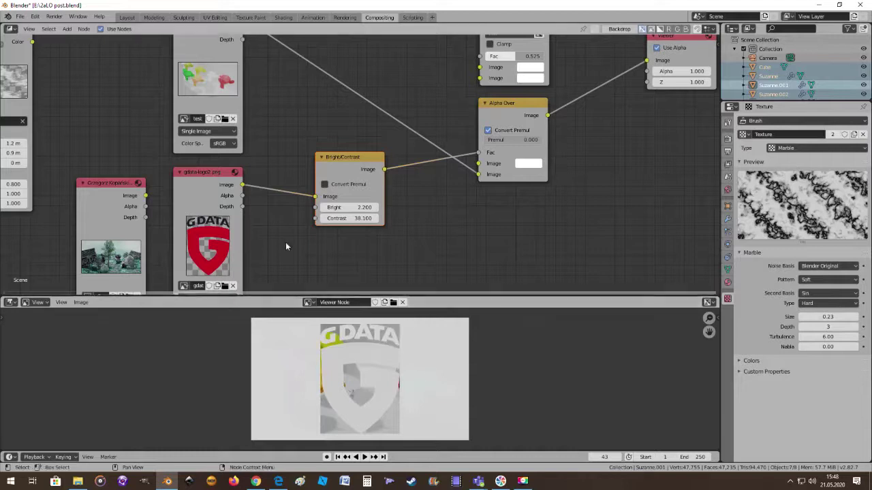
Shift the logo node slightly toward Bright/Contrast, link its image output to Alpha Over's first image input, and inspect the composite up close.
drag(224, 180, 239, 181)
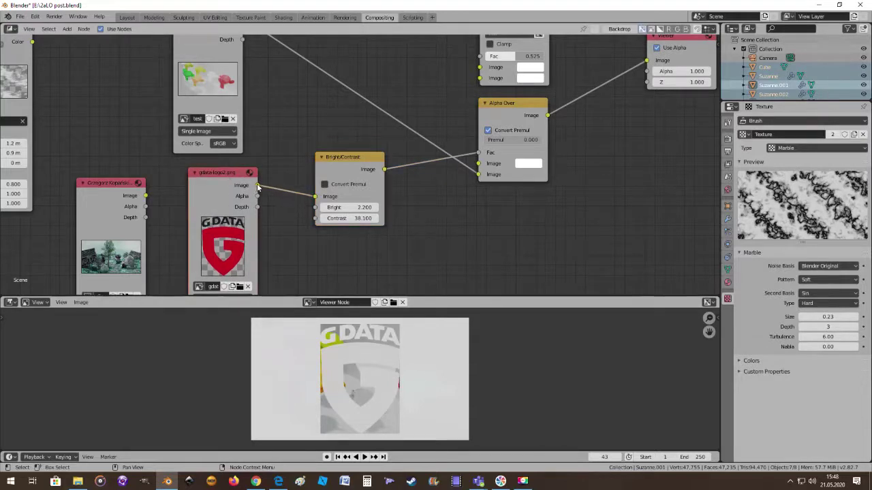
drag(258, 185, 479, 164)
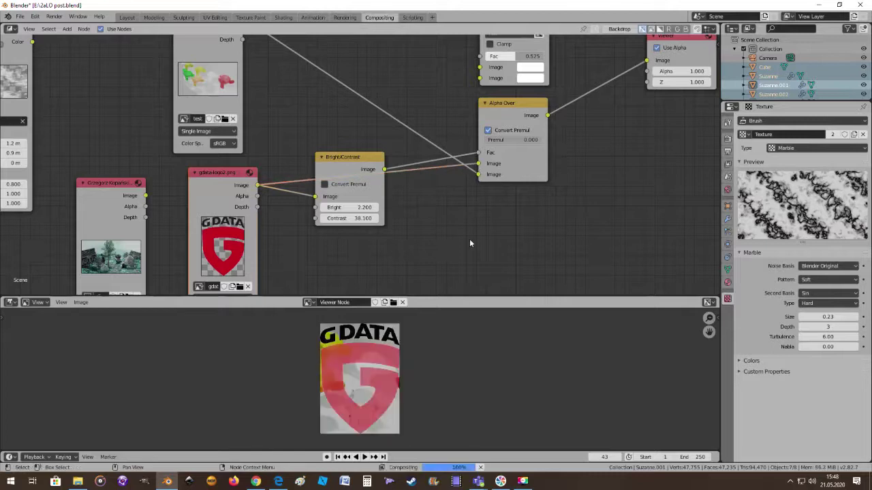
scroll(405, 392, up, 4)
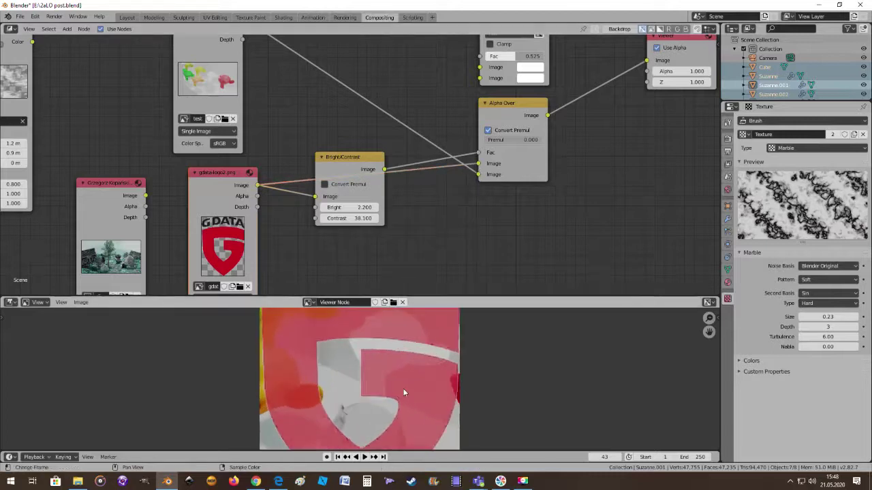
scroll(405, 392, down, 2)
scroll(405, 392, down, 3)
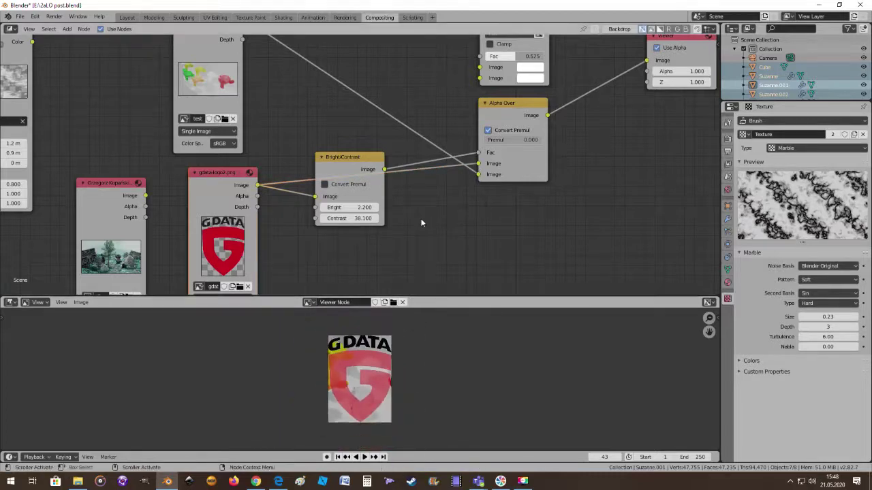
Place the Bright/Contrast node below the link from the logo to Alpha Over, and enable its Convert Premul option.
drag(346, 158, 388, 209)
scroll(468, 222, up, 1)
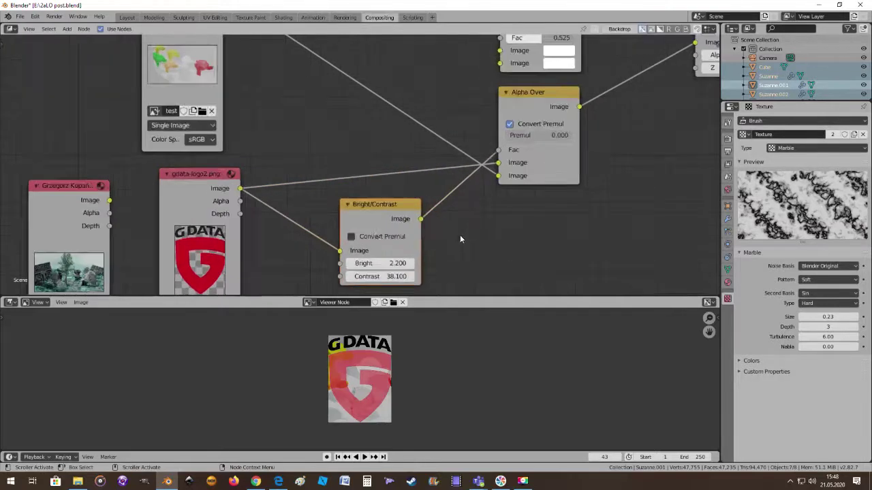
click(351, 238)
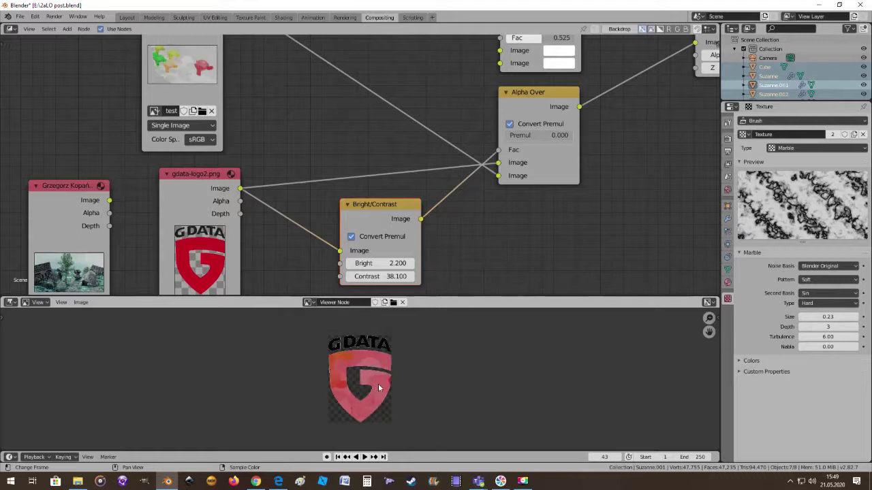
Set Bright to 1.200 and Contrast to 39.900 on the Bright/Contrast node, and select the Alpha Over node.
click(349, 263)
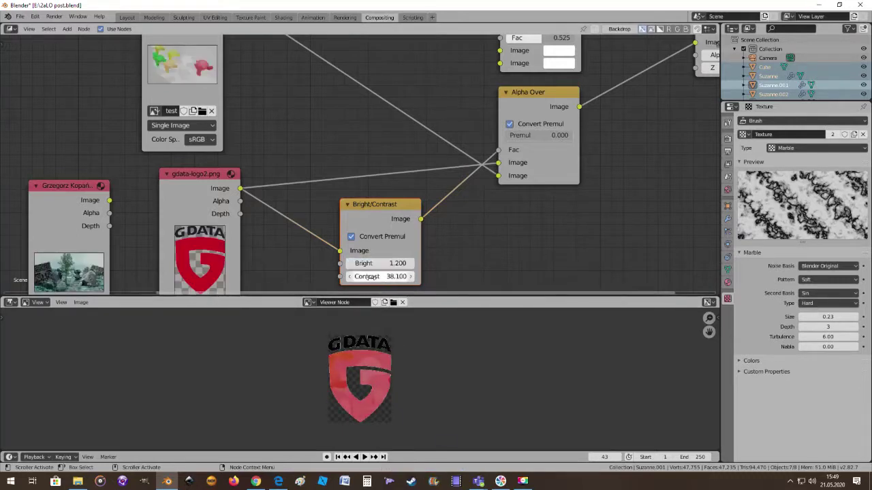
drag(385, 277, 402, 277)
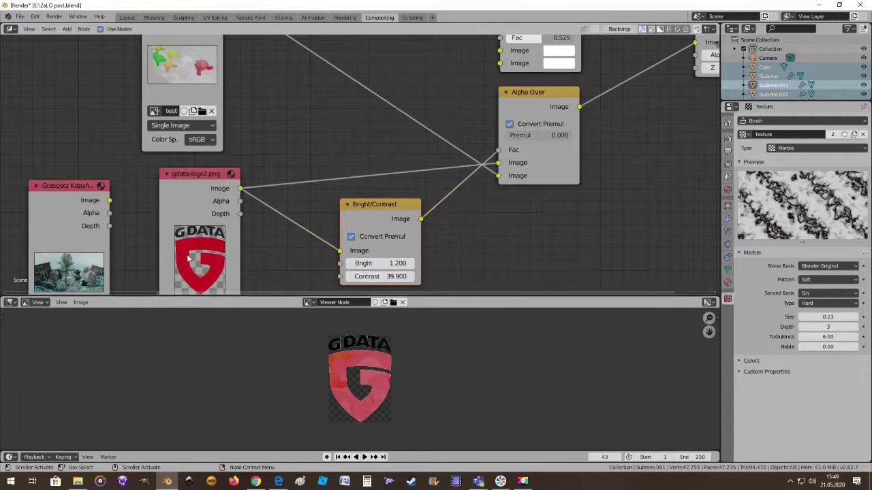
mouse_move(512, 137)
mouse_down()
mouse_move(578, 138)
mouse_move(512, 137)
mouse_up()
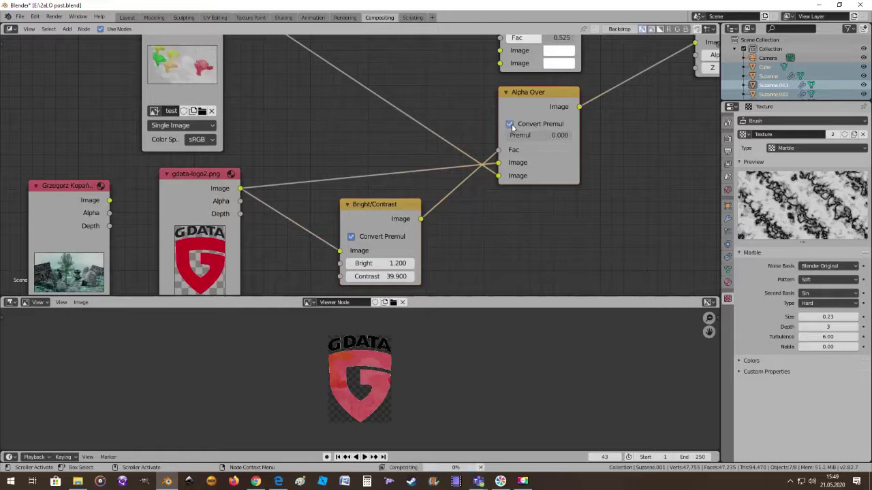
Move the Bright/Contrast node slightly toward the logo node and nudge the Alpha Over node away from it.
drag(386, 204, 376, 200)
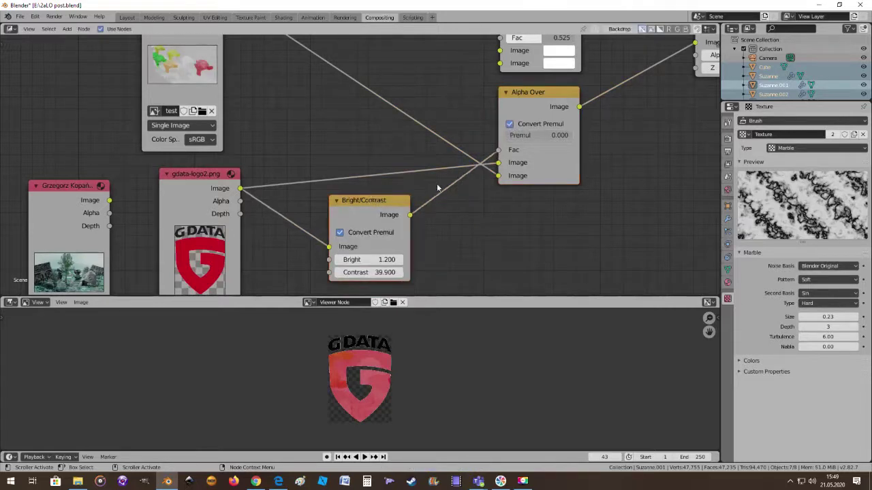
scroll(437, 198, down, 2)
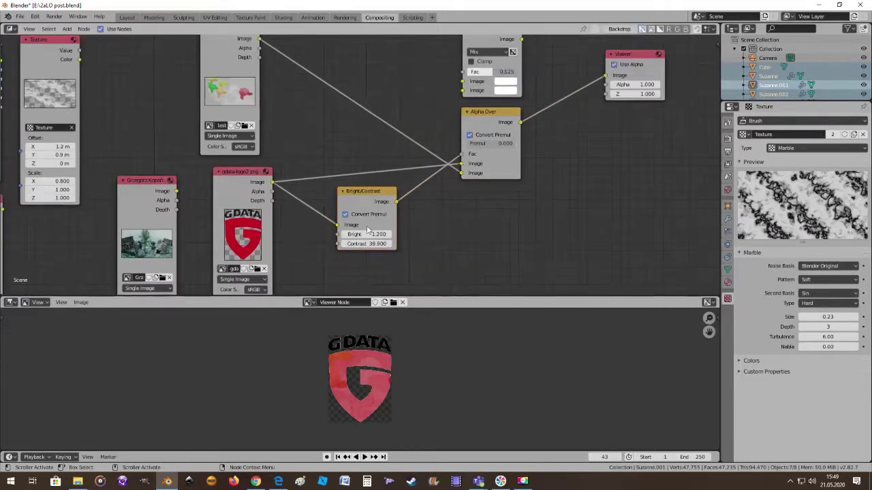
click(346, 214)
scroll(383, 196, down, 2)
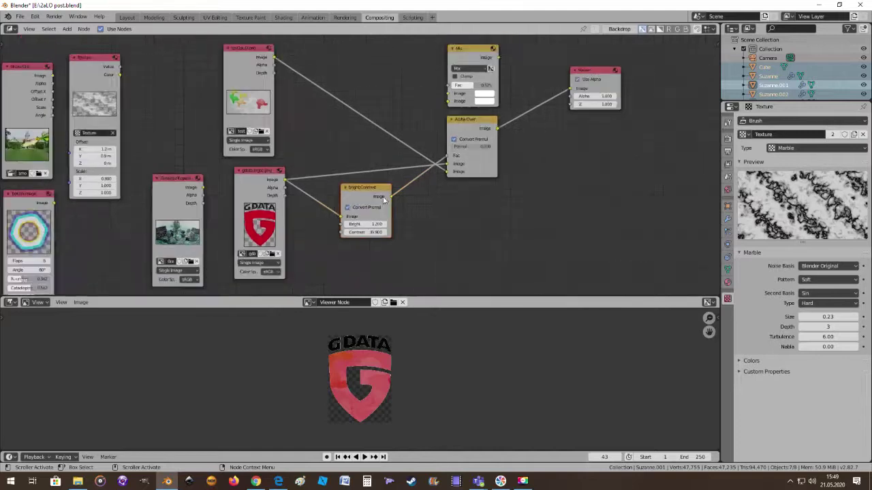
scroll(423, 196, up, 2)
scroll(447, 201, down, 2)
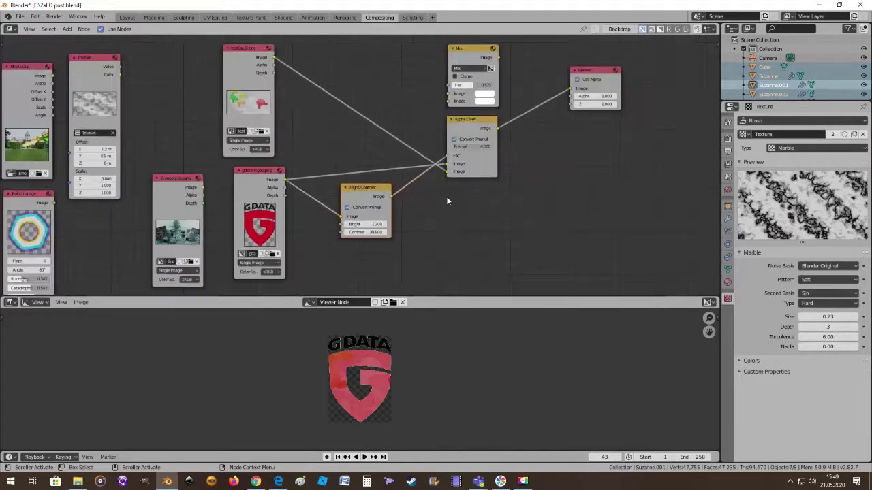
middle_drag(433, 210, 399, 226)
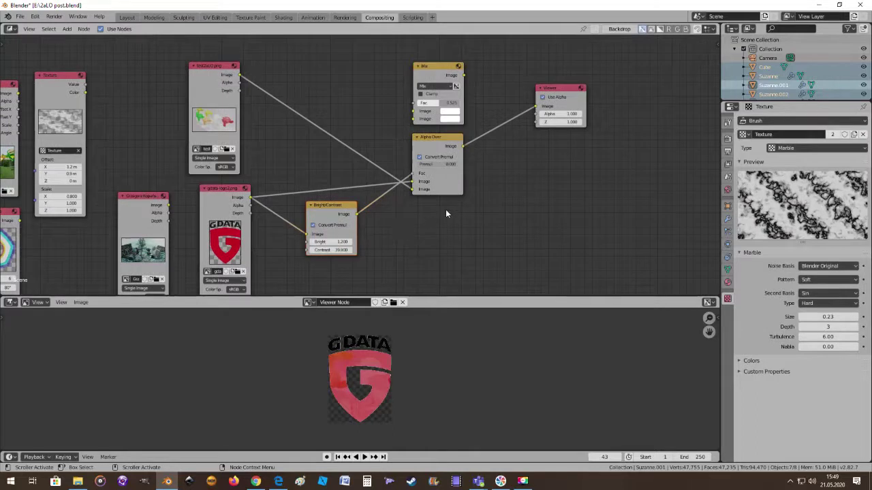
mouse_move(442, 139)
mouse_down()
mouse_move(462, 160)
mouse_move(446, 142)
mouse_up()
scroll(483, 191, up, 1)
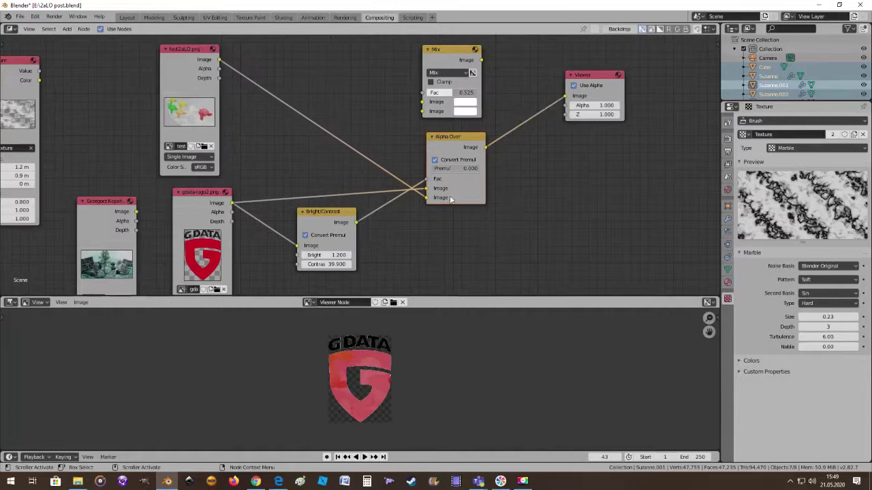
Reroute the render to the Mix node's first image input and the logo to its second, and feed Mix into the Viewer.
drag(425, 198, 423, 101)
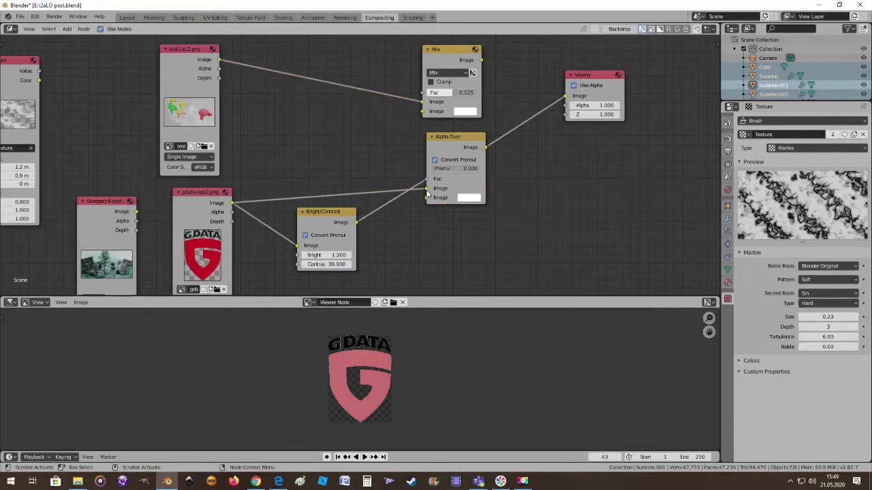
drag(427, 190, 423, 111)
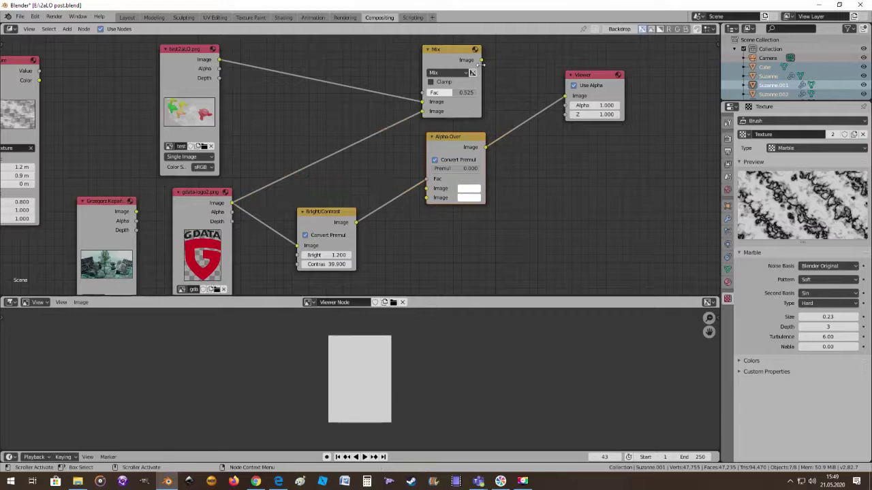
drag(481, 61, 565, 95)
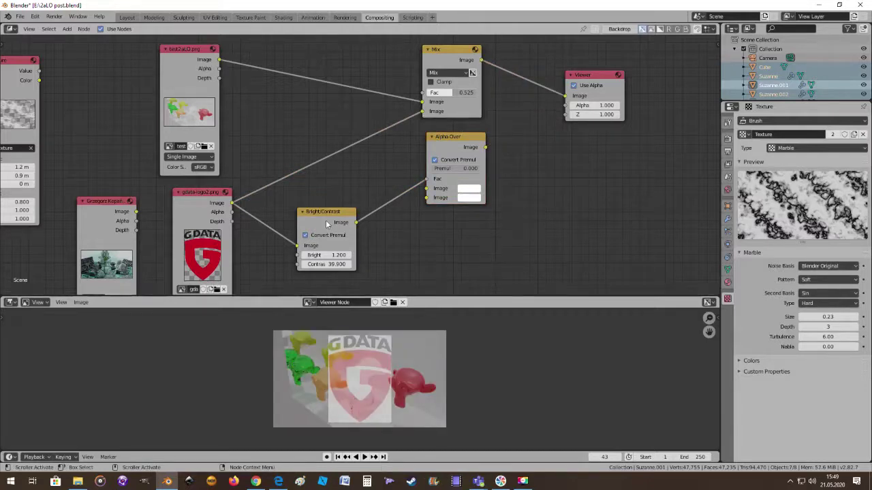
Detach Bright/Contrast from the logo and Alpha Over, reposition it, and link its image output to the Mix node's Fac input.
drag(324, 214, 324, 201)
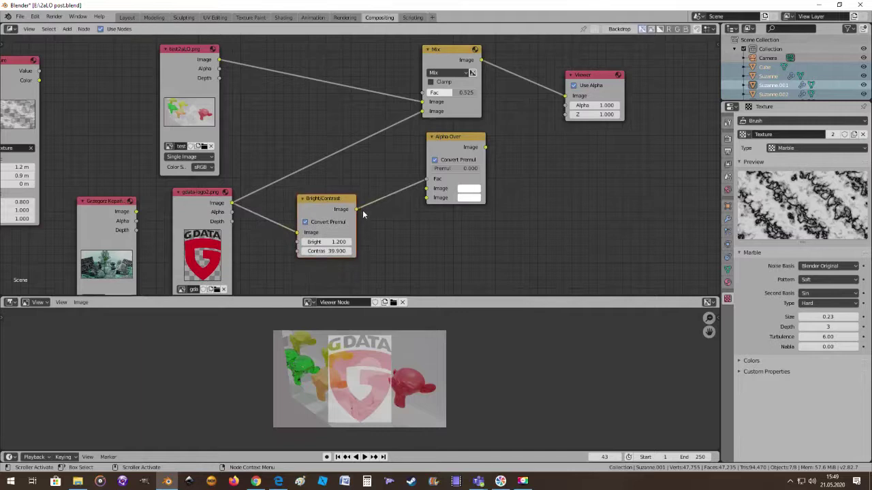
drag(426, 183, 381, 204)
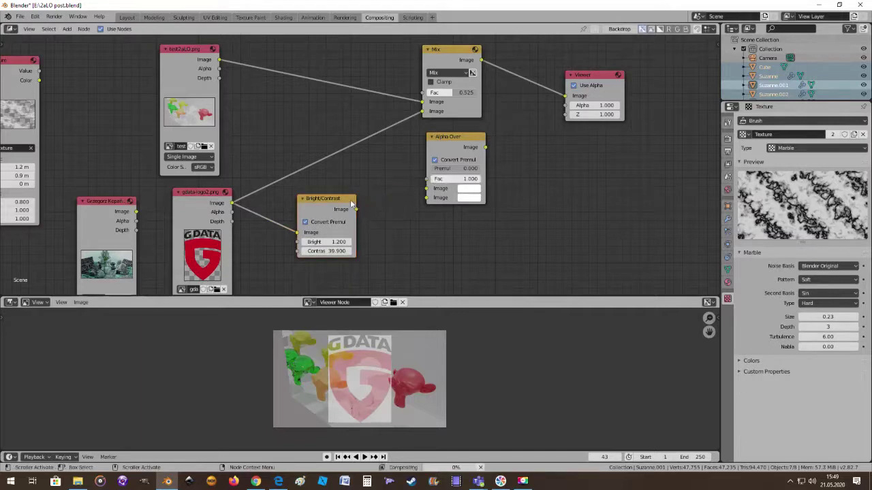
drag(326, 198, 336, 192)
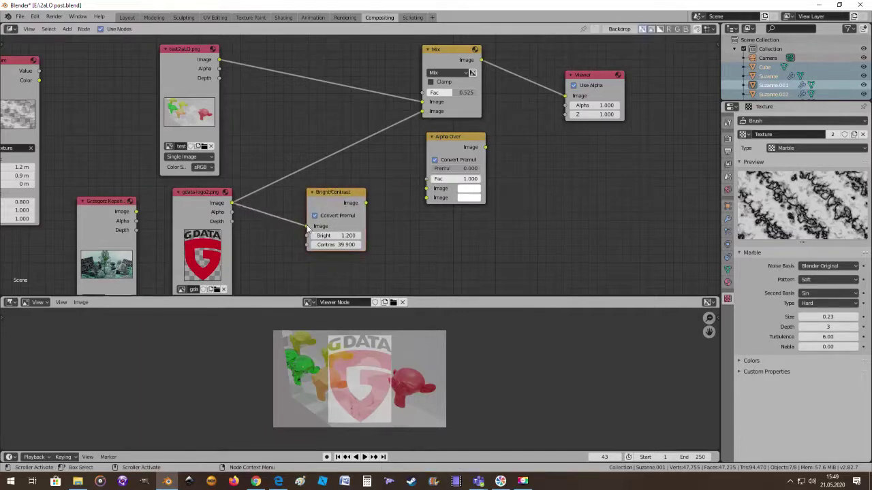
drag(307, 226, 295, 235)
drag(365, 203, 423, 93)
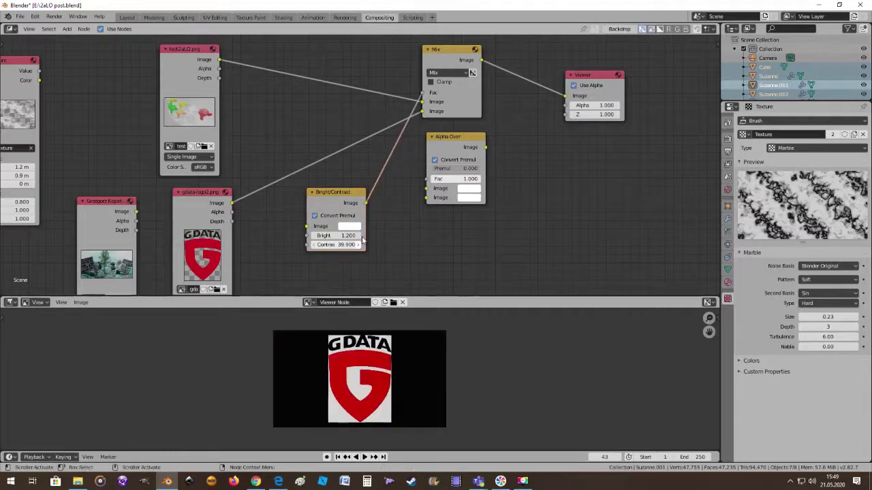
Try Bright/Contrast without Convert Premul and the Mix node with Clamp, restoring both options, and shift Bright/Contrast slightly.
click(315, 216)
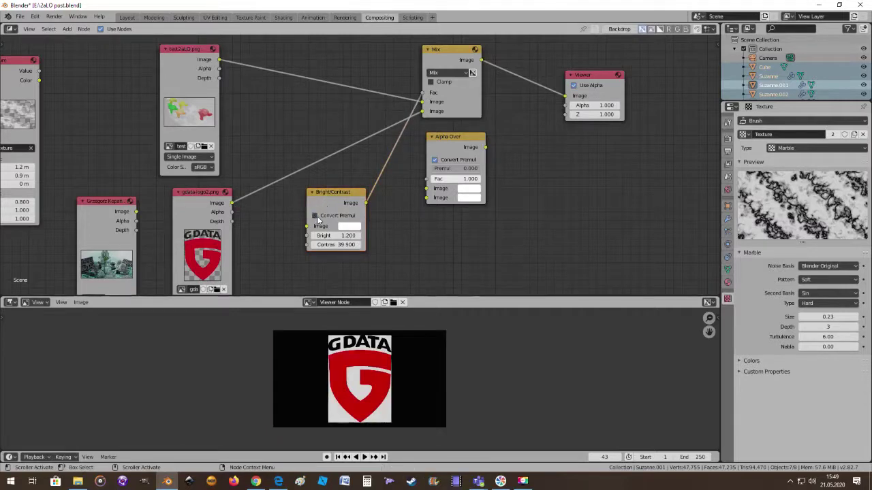
click(315, 216)
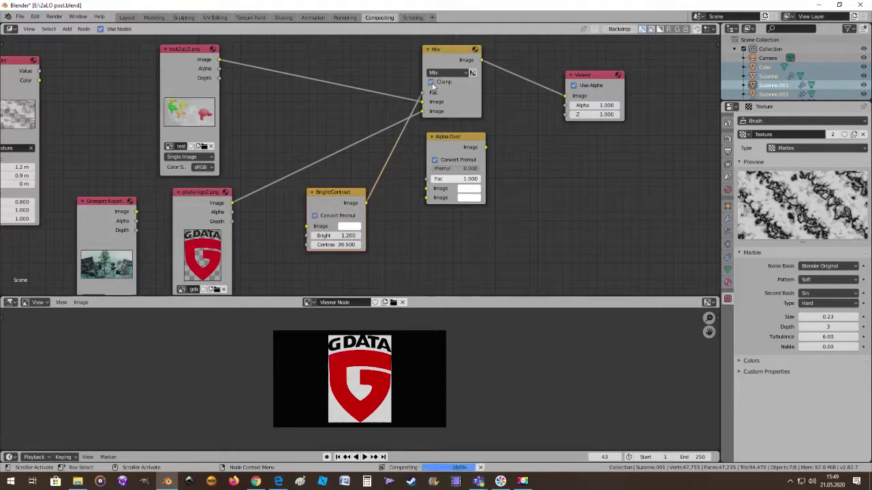
drag(342, 195, 334, 191)
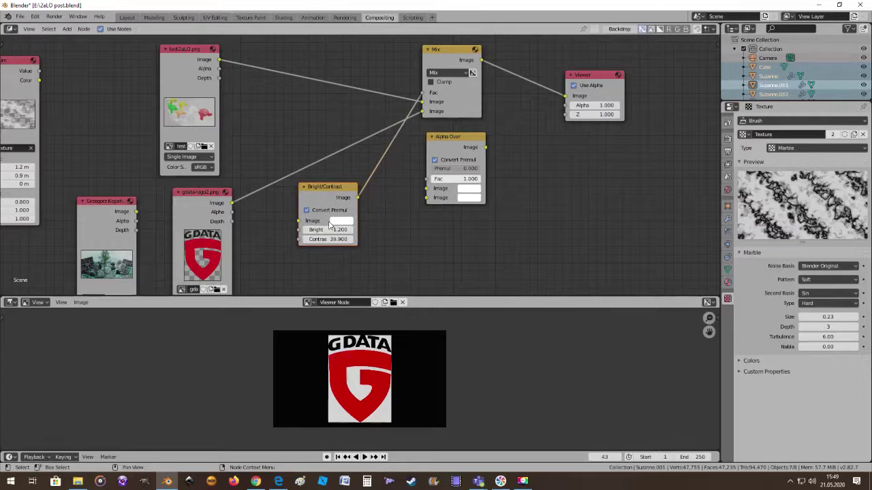
Try Bright 4.500 and a pink input color on the unlinked Bright/Contrast node.
mouse_move(337, 230)
mouse_down()
mouse_move(317, 230)
mouse_move(351, 230)
mouse_move(344, 229)
mouse_up()
click(350, 222)
mouse_move(357, 141)
mouse_down()
mouse_move(348, 120)
mouse_move(388, 111)
mouse_move(387, 143)
mouse_move(361, 159)
mouse_move(366, 144)
mouse_up()
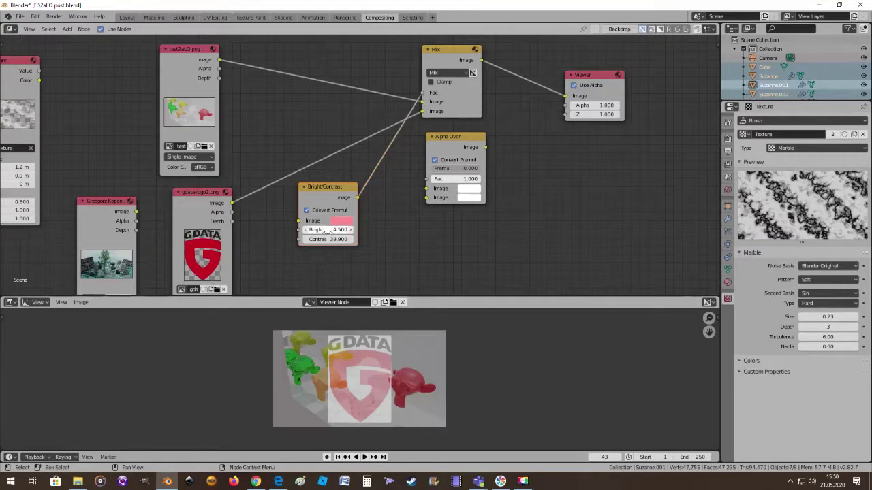
Link the logo's image output to the Bright/Contrast node's image input and adjust that node's position.
drag(331, 188, 339, 190)
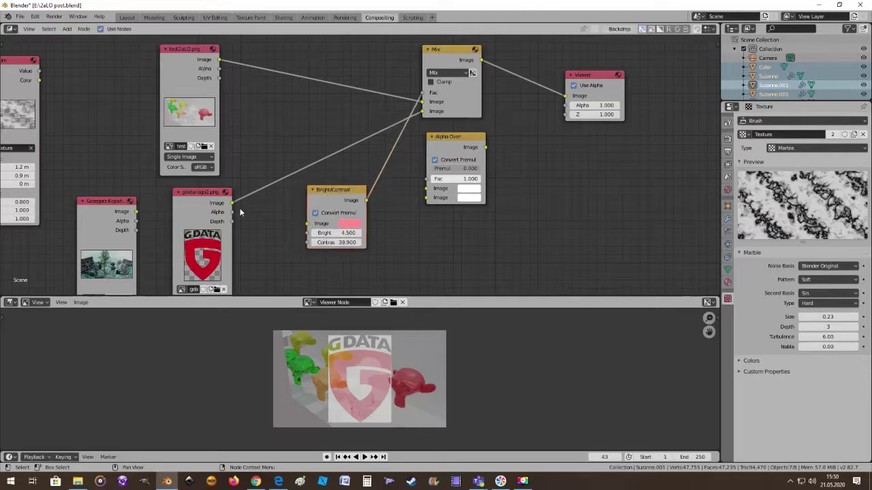
drag(231, 203, 307, 223)
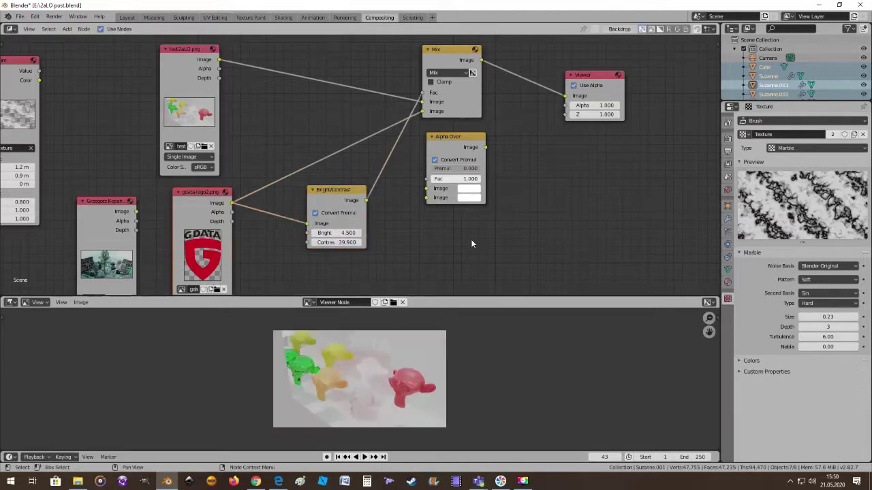
drag(336, 191, 328, 185)
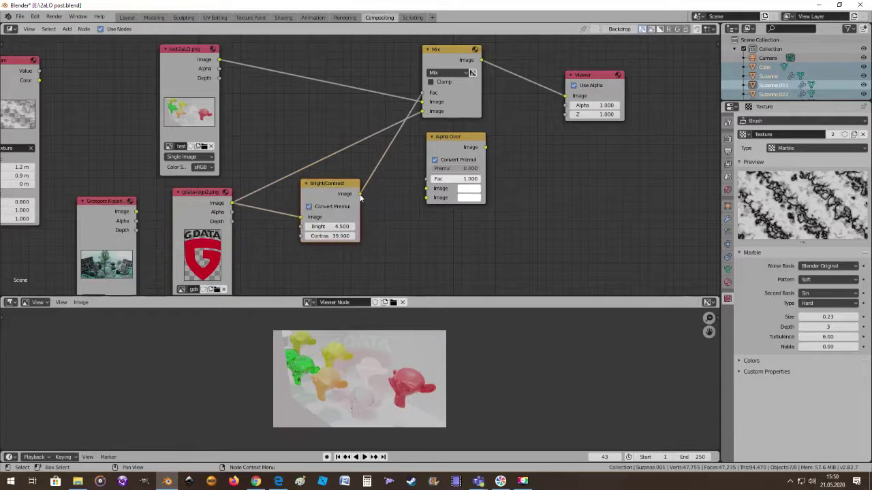
Set Bright to 24.800 and Contrast to 10.500 on the Bright/Contrast node, and shift it slightly away from the logo.
scroll(368, 194, up, 1)
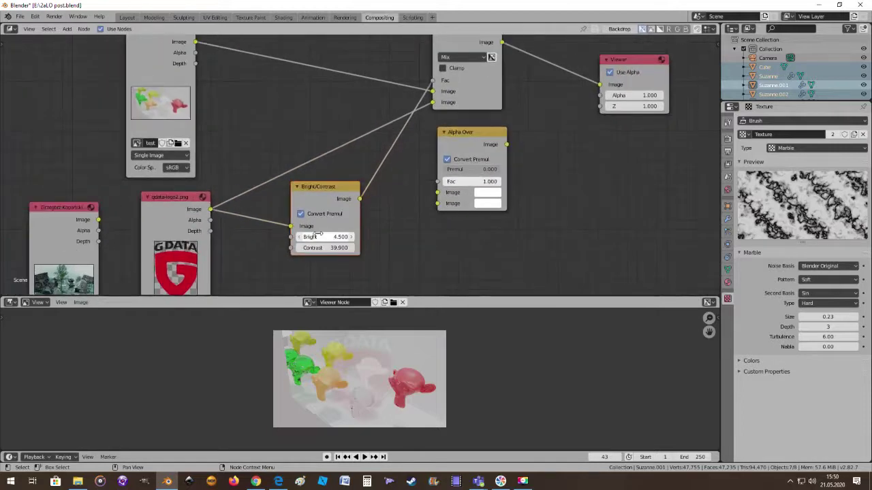
mouse_move(320, 236)
mouse_down()
mouse_move(304, 236)
mouse_move(392, 236)
mouse_move(296, 248)
mouse_move(308, 248)
mouse_up()
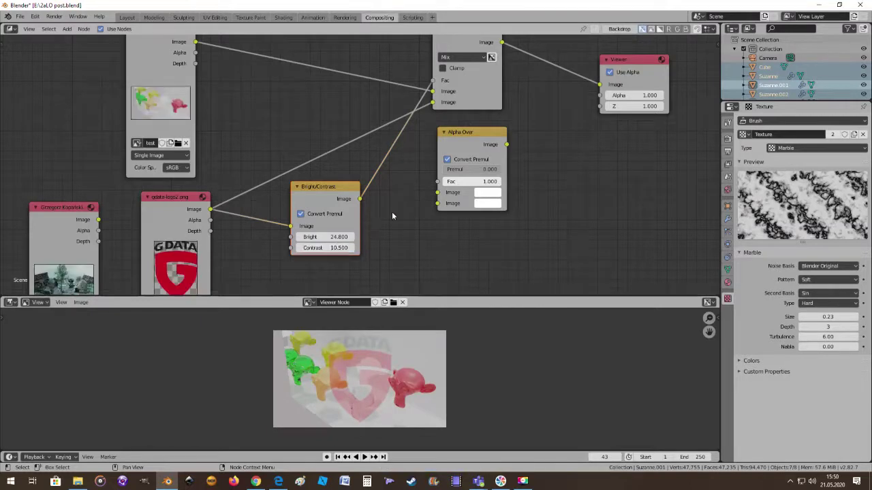
scroll(403, 189, down, 2)
drag(344, 184, 349, 183)
scroll(363, 205, up, 1)
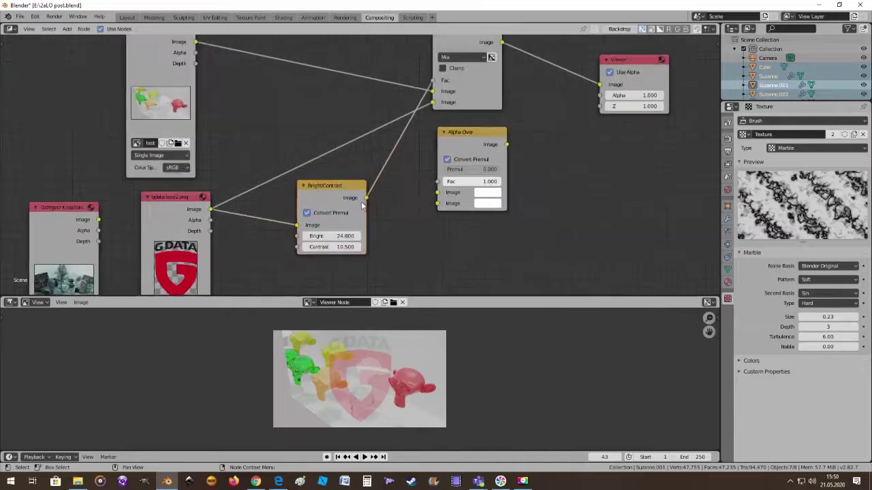
scroll(362, 205, down, 1)
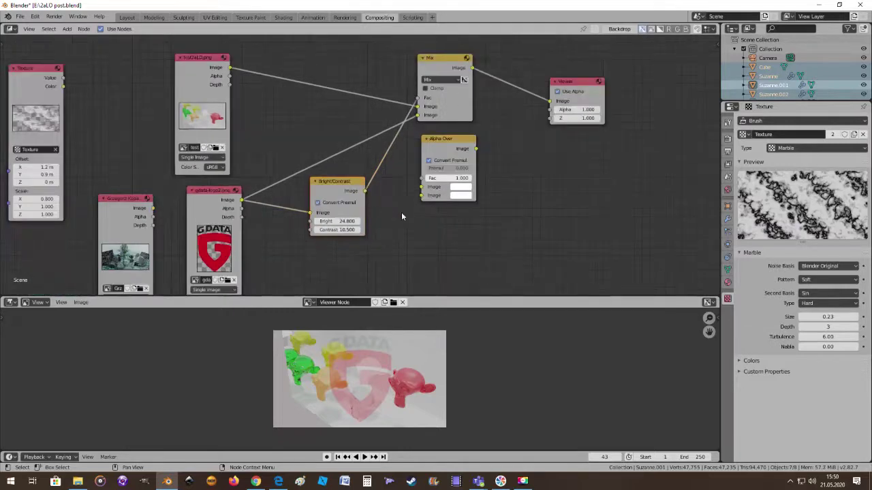
Turn Convert Premul off and back on in the Bright/Contrast node to compare the composite.
click(318, 203)
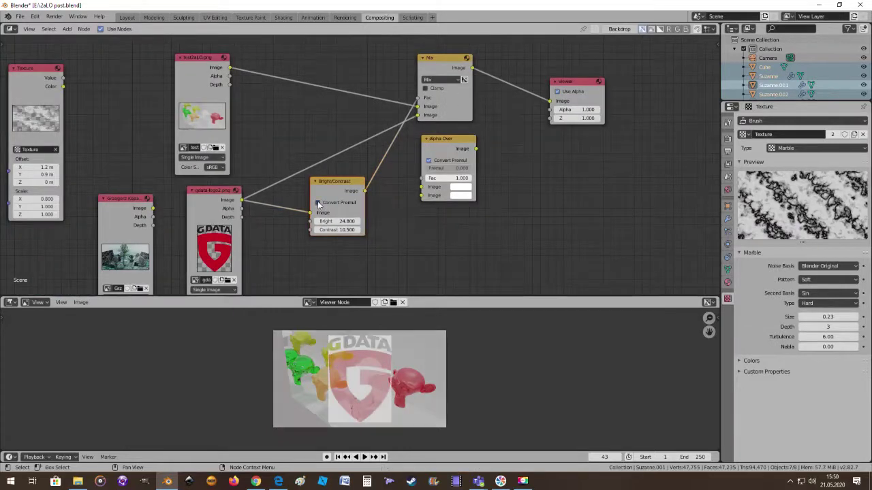
click(318, 203)
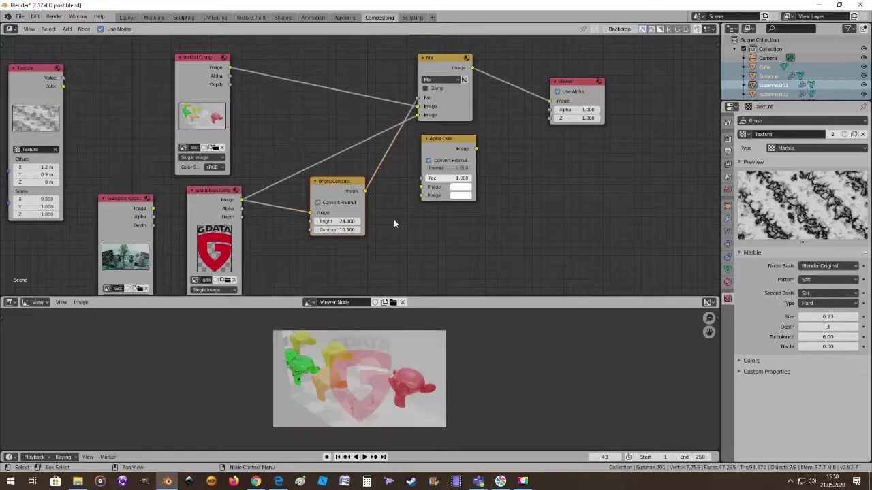
scroll(393, 223, up, 2)
scroll(344, 234, down, 1)
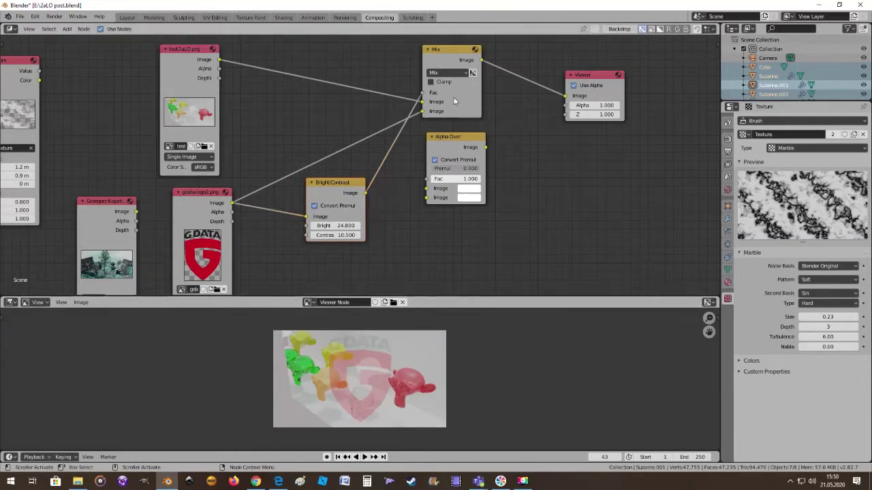
Try the Multiply and Add blending modes on the Mix node, and return it to Mix.
click(460, 75)
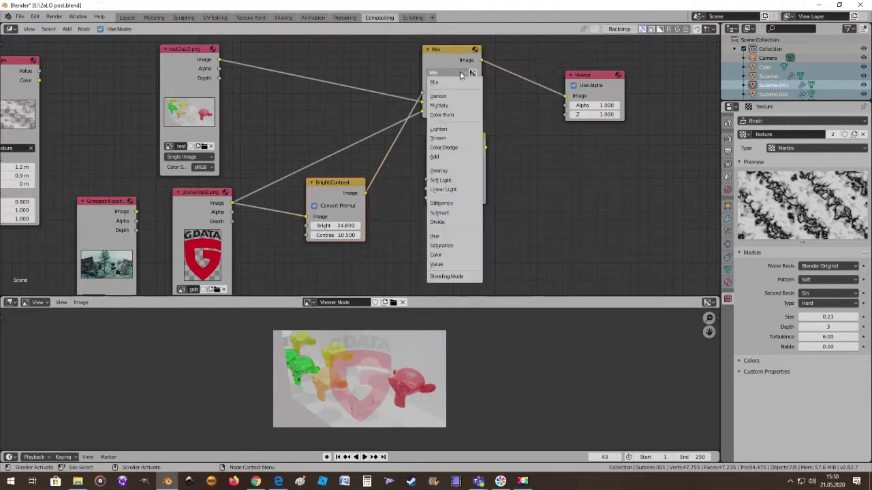
click(453, 106)
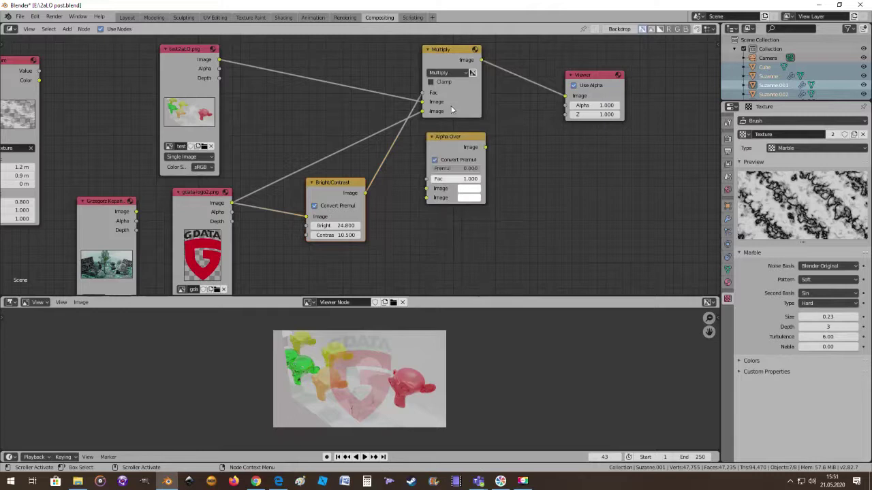
click(461, 72)
click(448, 146)
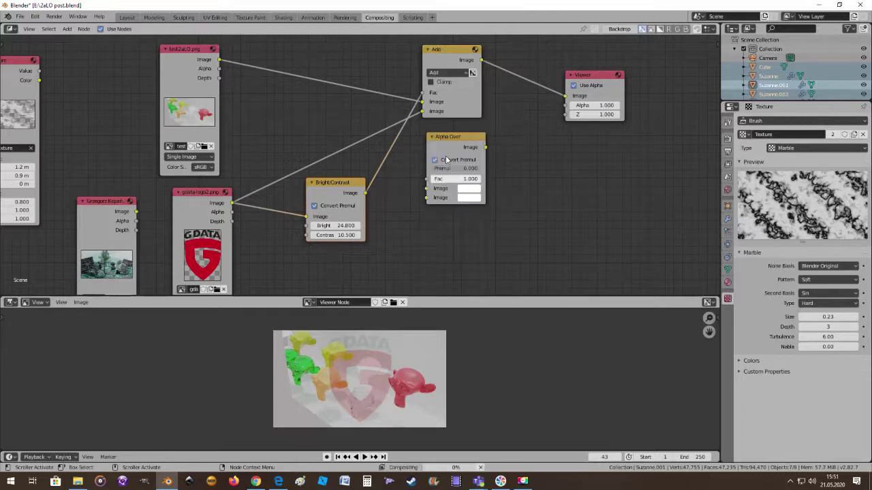
click(456, 73)
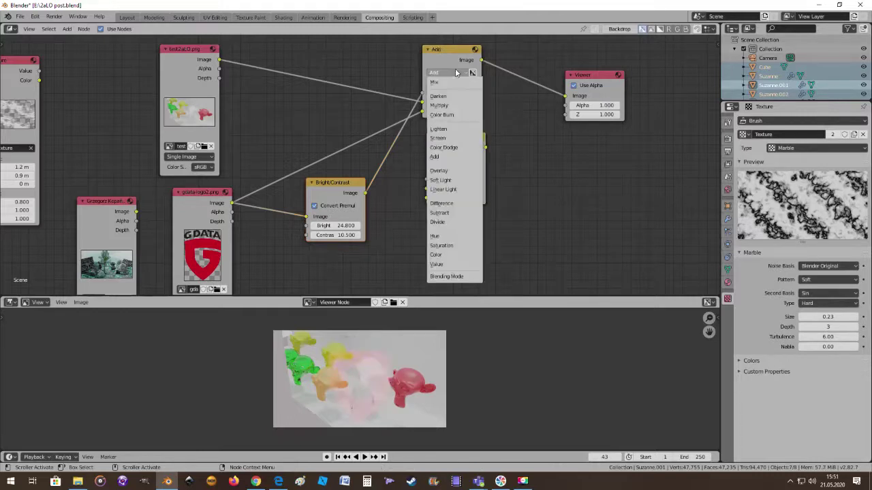
click(455, 83)
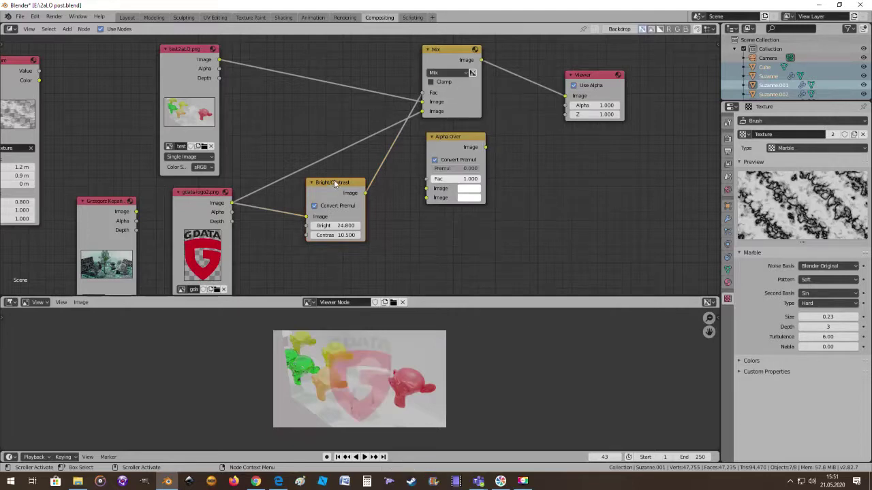
Move the Bright/Contrast node closer to Alpha Over, and line up the logo node beneath the test2aLO.png render node.
drag(335, 182, 354, 176)
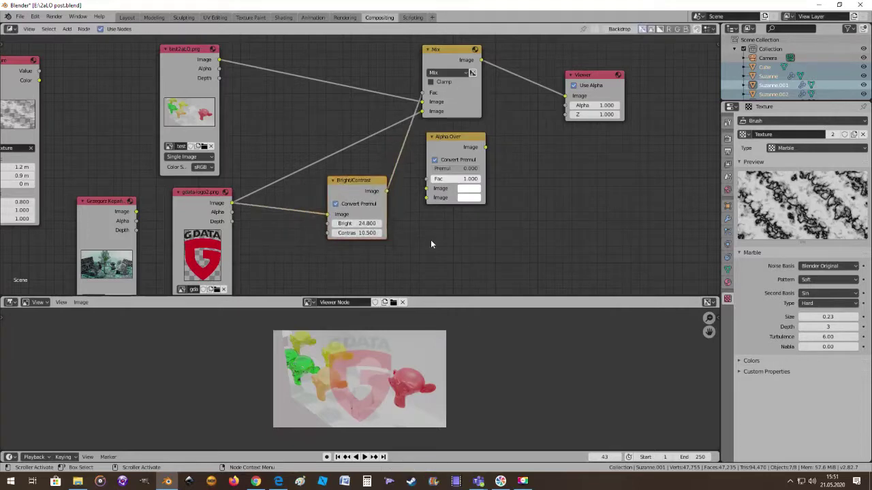
scroll(430, 244, down, 3)
scroll(411, 229, up, 2)
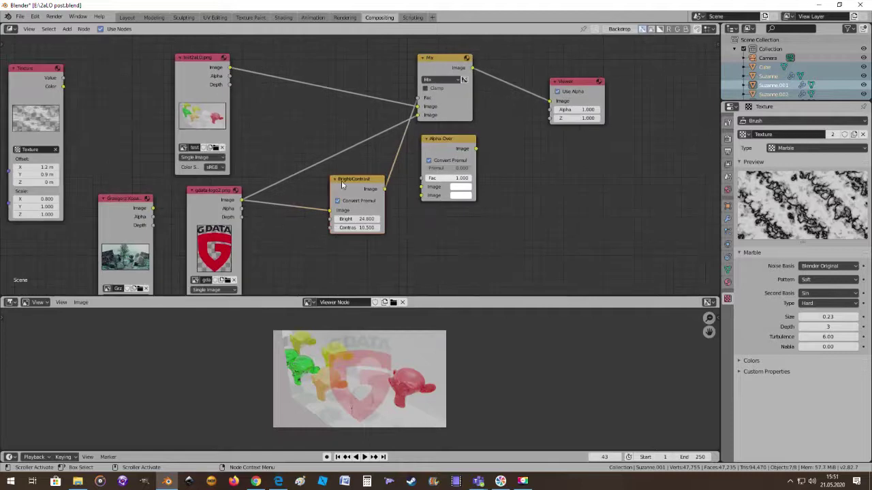
drag(201, 190, 188, 187)
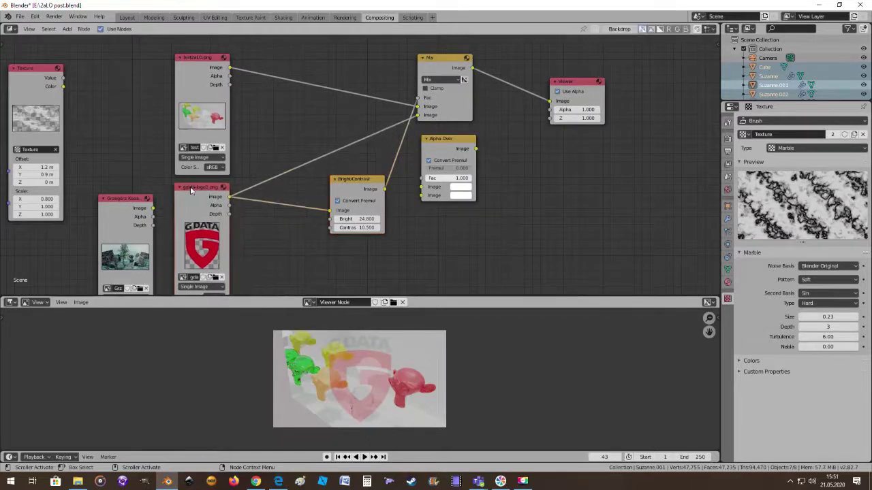
Try feeding the logo's Image output into the Image, Bright and Contrast inputs of the Bright/Contrast node.
scroll(408, 246, up, 2)
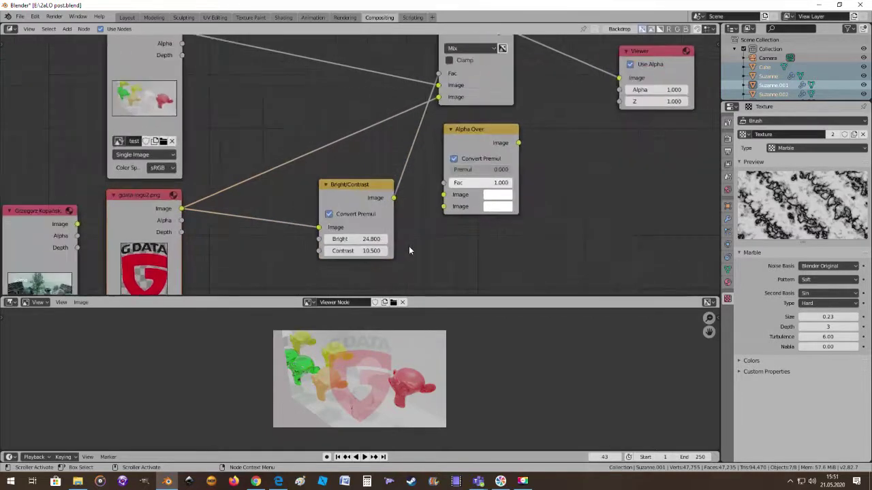
scroll(409, 246, down, 1)
scroll(412, 252, up, 1)
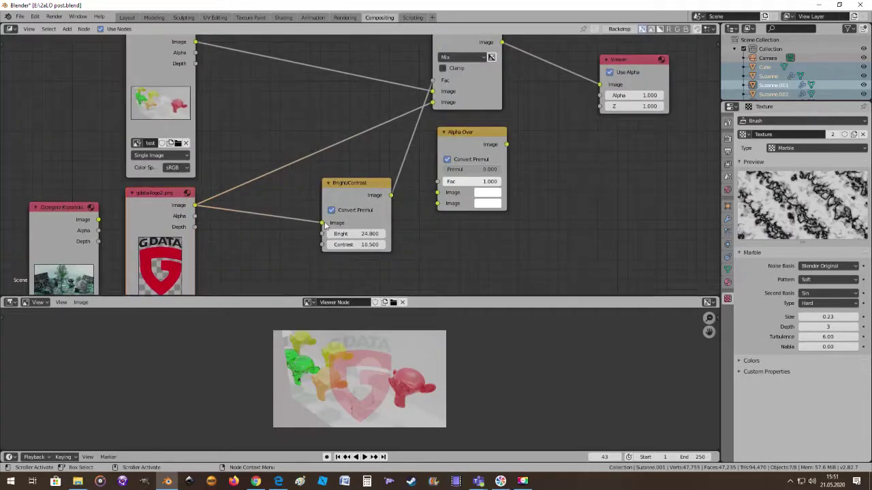
mouse_move(323, 223)
mouse_down()
mouse_move(307, 227)
mouse_move(323, 234)
mouse_up()
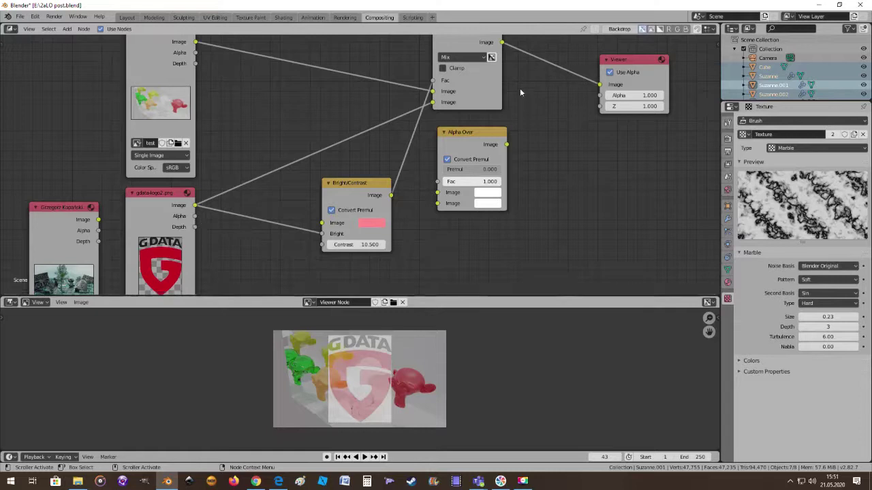
click(332, 211)
drag(196, 206, 322, 223)
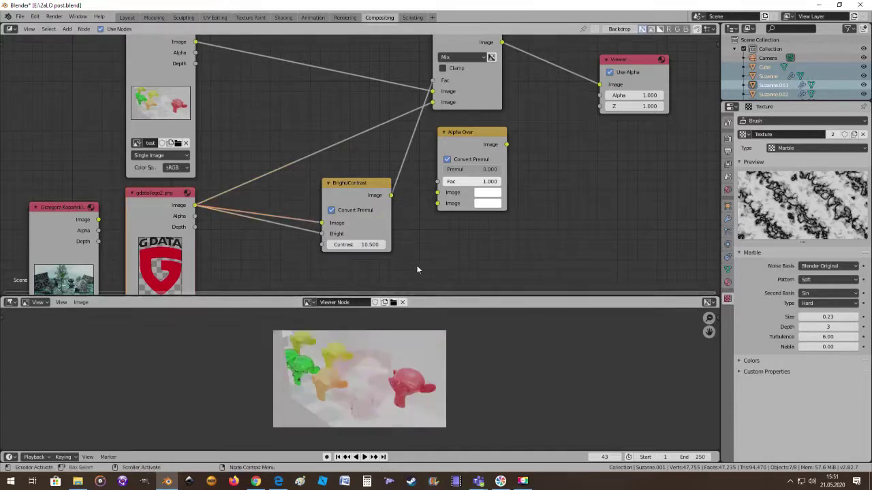
drag(195, 206, 321, 245)
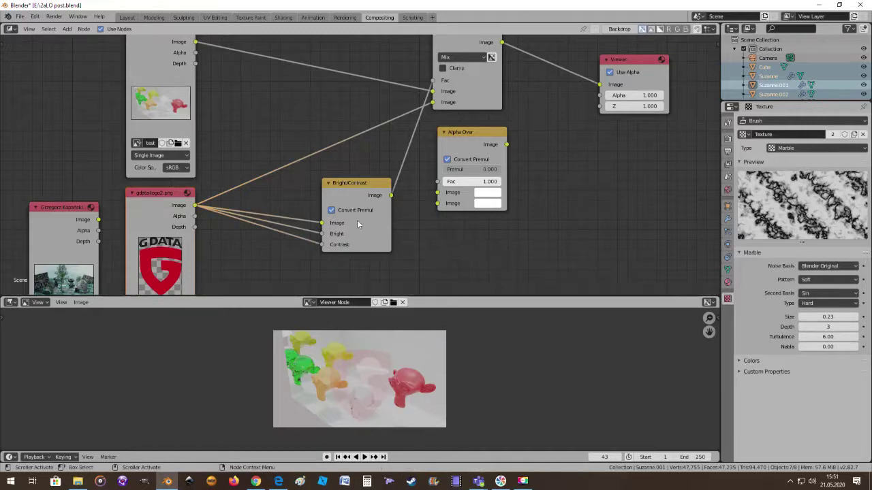
Unlink the logo from the Bright and Contrast inputs, and connect the test2aLO.png render's Image output to Bright.
drag(347, 184, 344, 184)
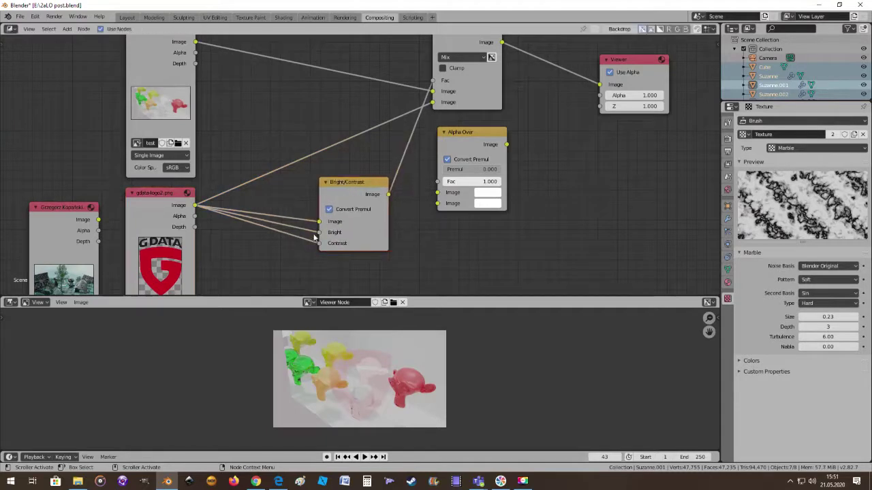
drag(318, 233, 308, 248)
scroll(236, 130, down, 1)
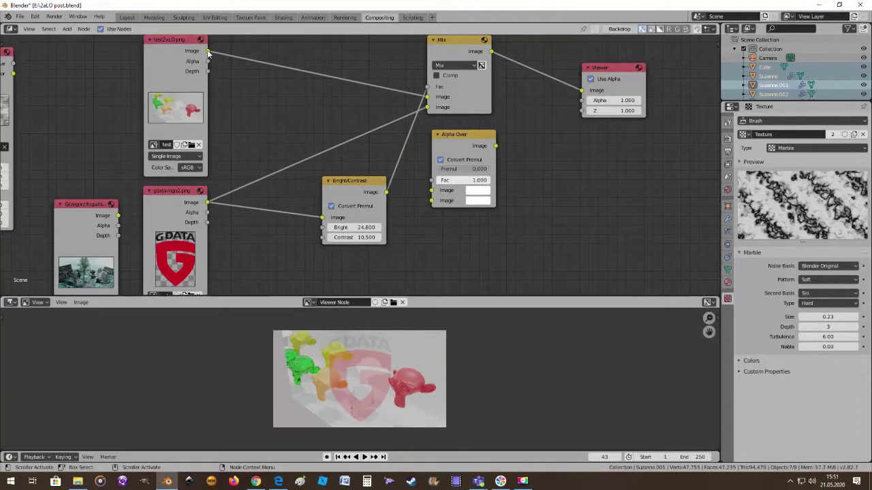
ctrl+right_drag(209, 52, 285, 182)
drag(285, 182, 324, 228)
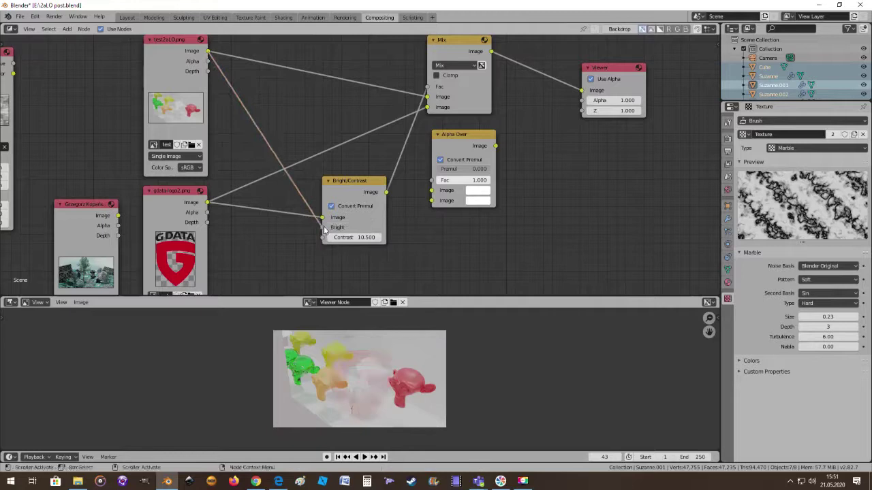
Examine how the render-driven brightness affects the logo area of the composite, both close up and as a whole.
scroll(398, 276, up, 1)
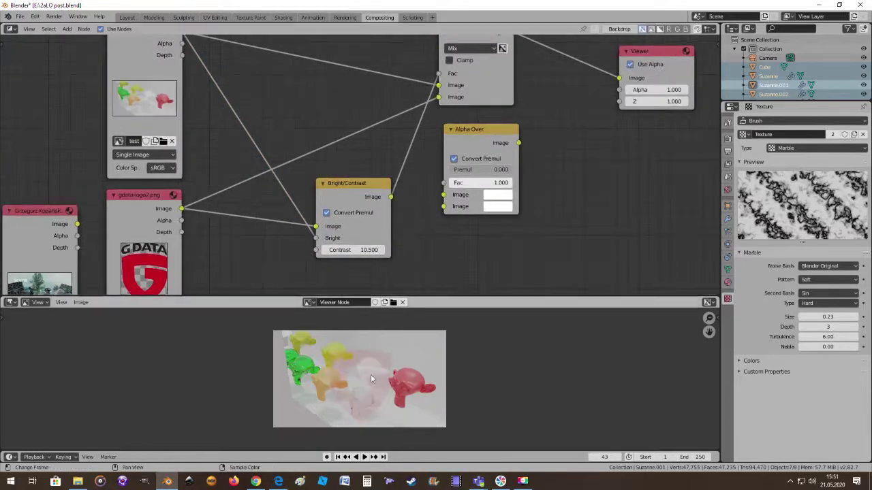
scroll(191, 134, down, 1)
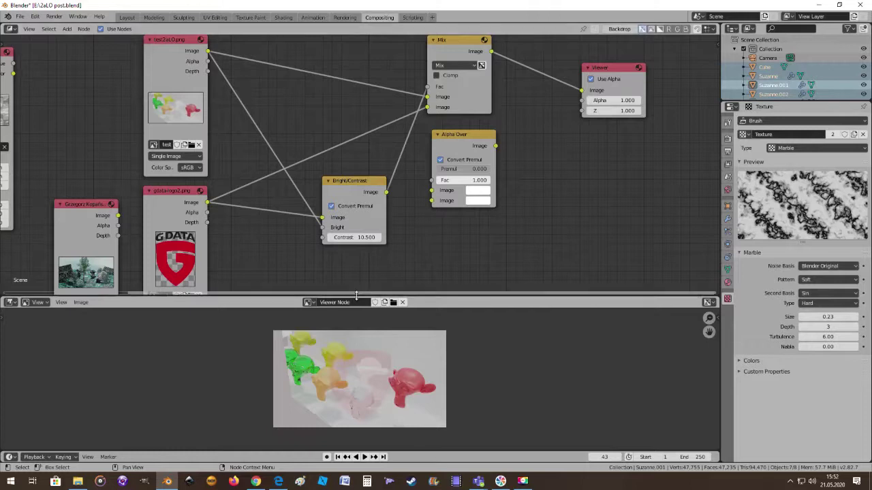
scroll(169, 109, up, 1)
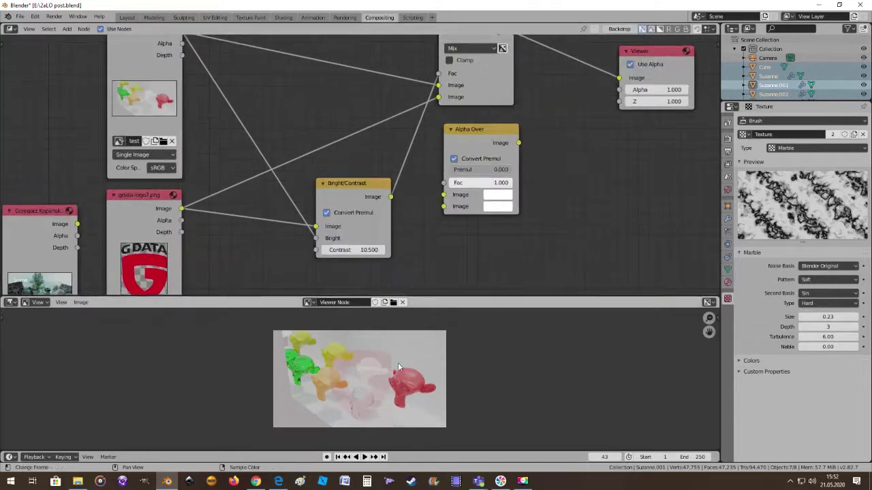
scroll(350, 409, down, 2)
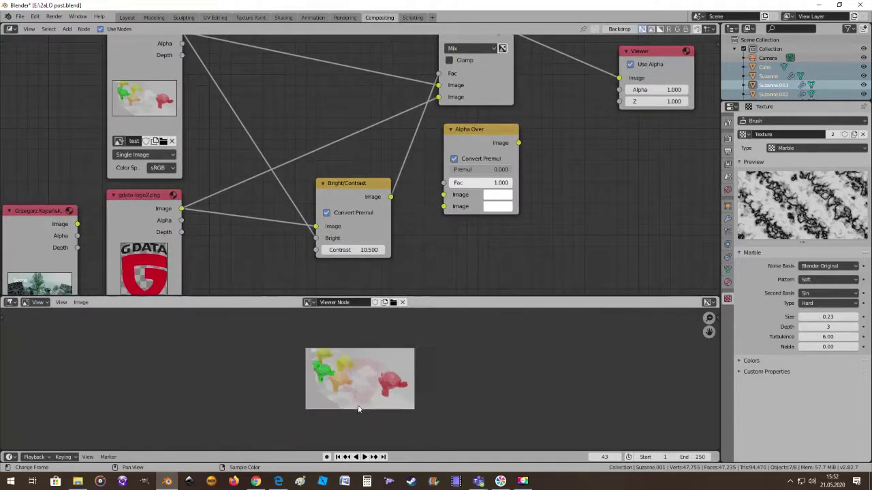
scroll(376, 391, up, 4)
scroll(379, 387, up, 1)
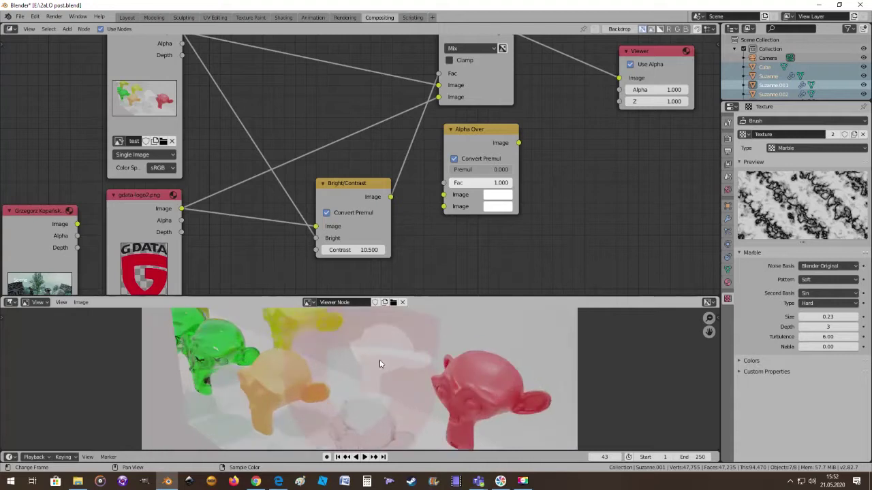
scroll(378, 369, down, 3)
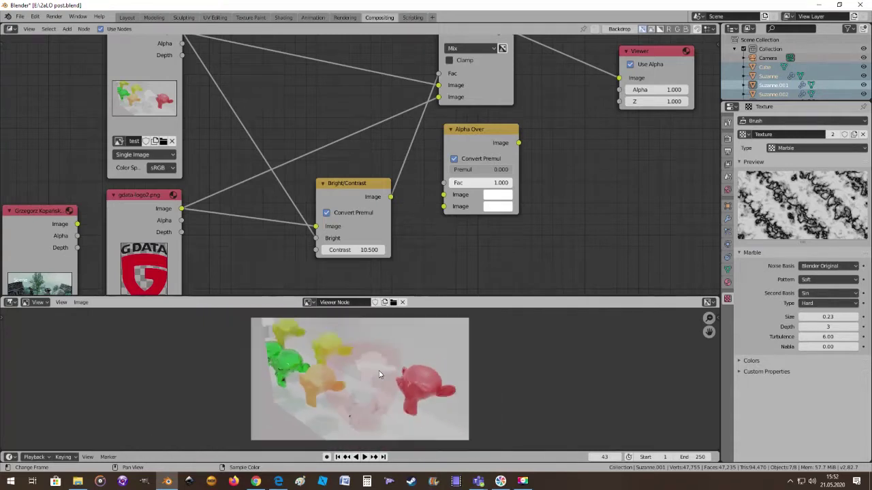
scroll(383, 277, down, 1)
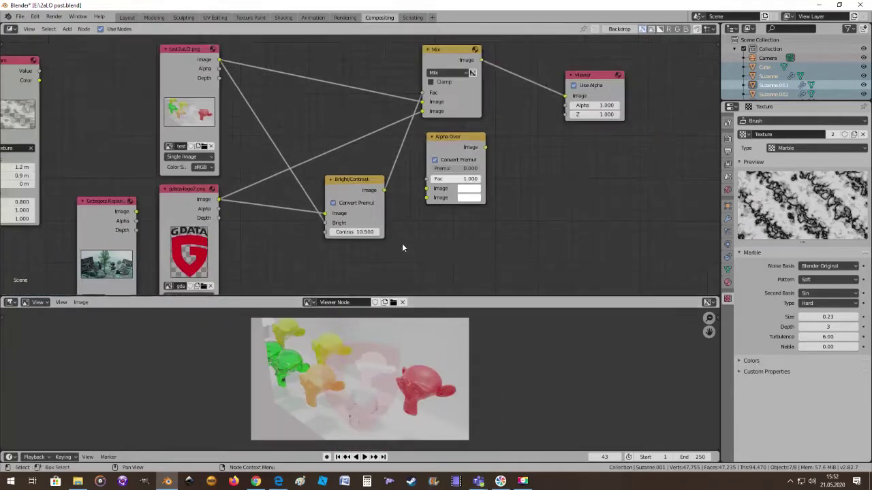
Set the Bright/Contrast node's Contrast to -45.800 and shift the node slightly.
mouse_move(360, 179)
mouse_down()
mouse_move(376, 175)
mouse_move(361, 177)
mouse_up()
click(355, 230)
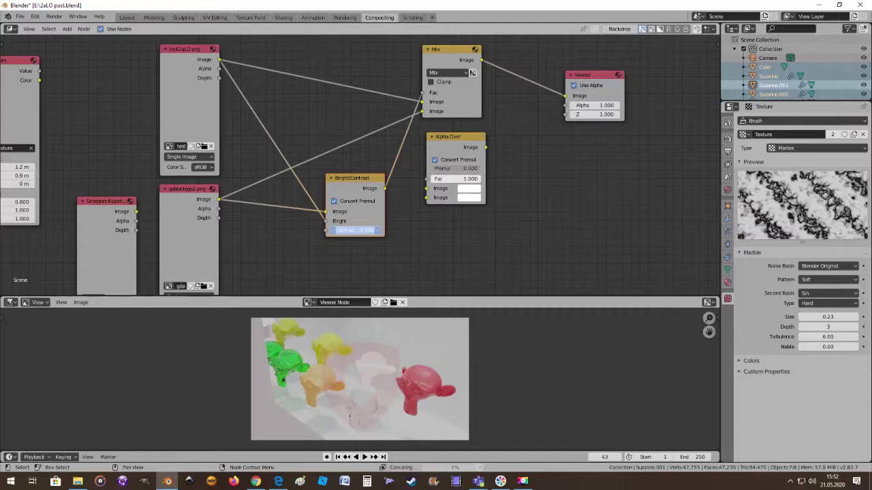
drag(355, 230, 450, 279)
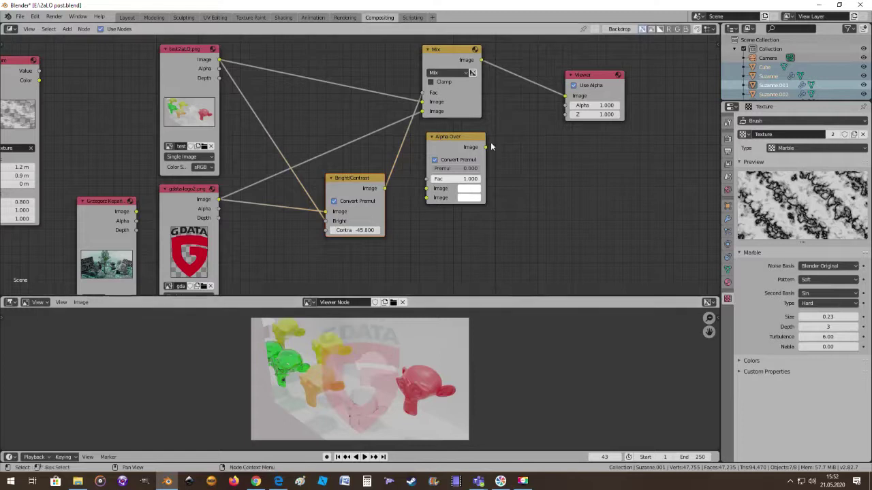
drag(369, 183, 365, 186)
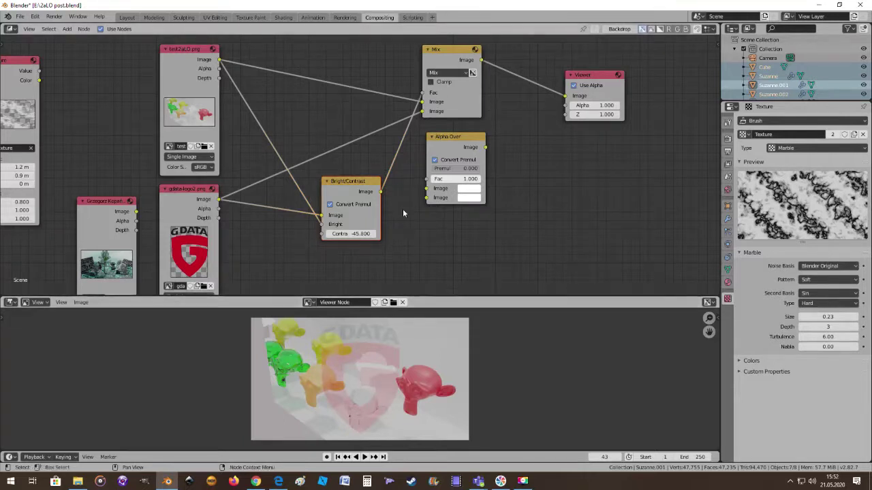
Delete the Bright/Contrast node and nudge the Alpha Over node slightly closer to Mix.
scroll(395, 212, down, 1)
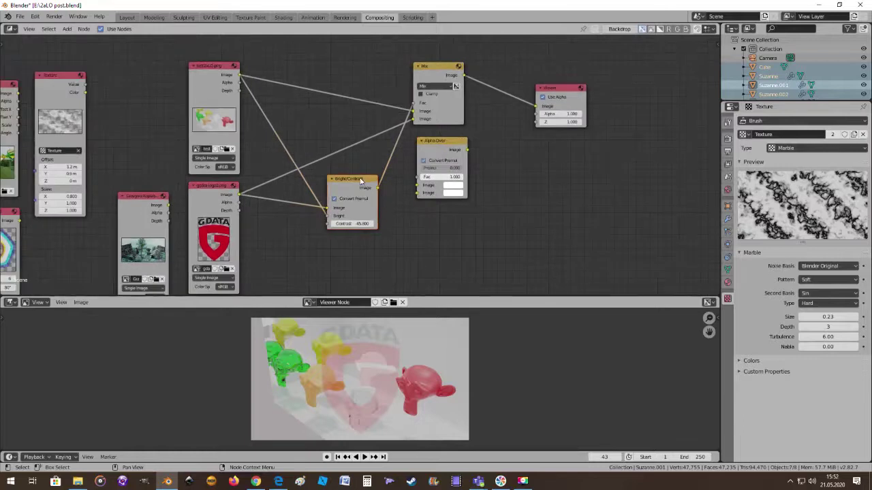
key(x)
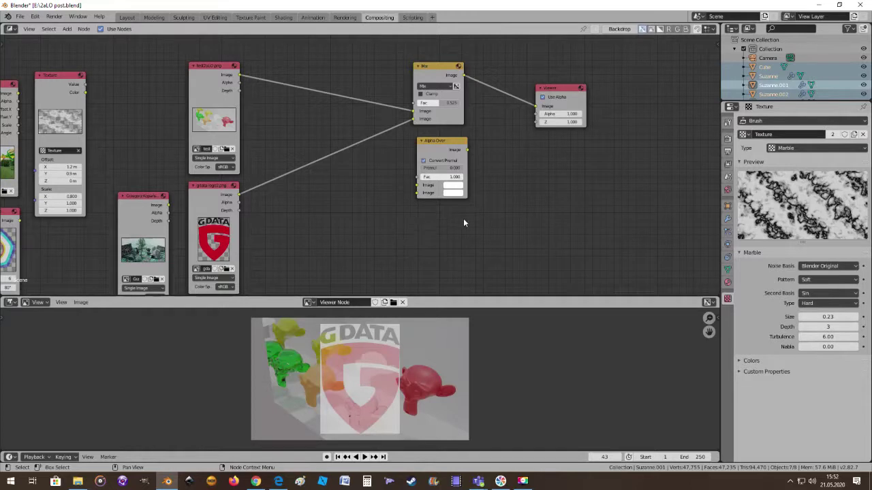
drag(437, 140, 437, 137)
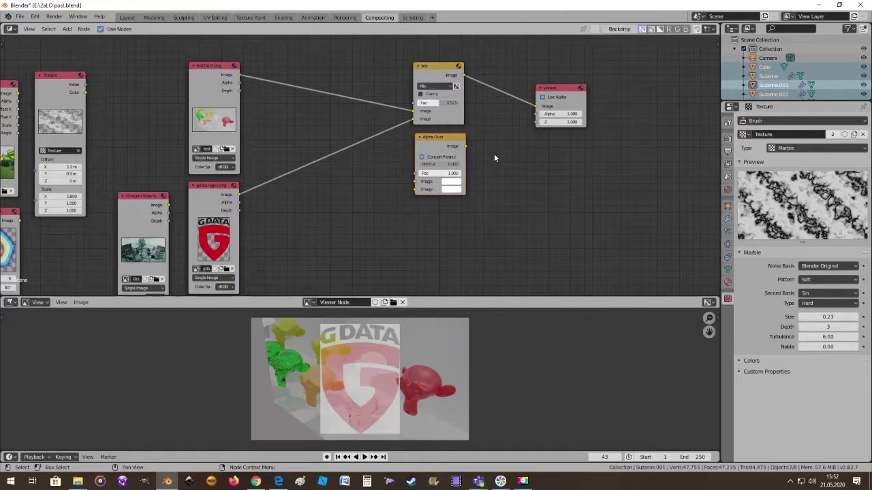
Try a factor of 1.000 on the Mix node, and bring it back down to 0.492.
click(67, 29)
drag(435, 102, 470, 102)
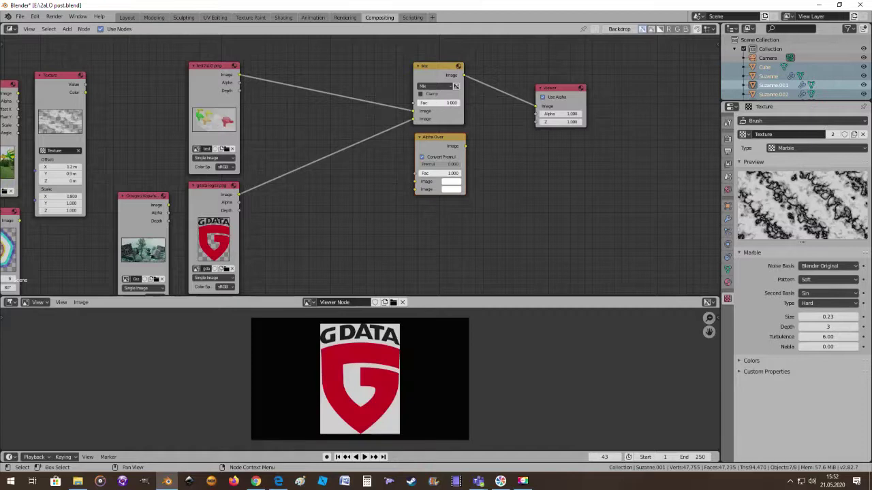
key(ctrl+z)
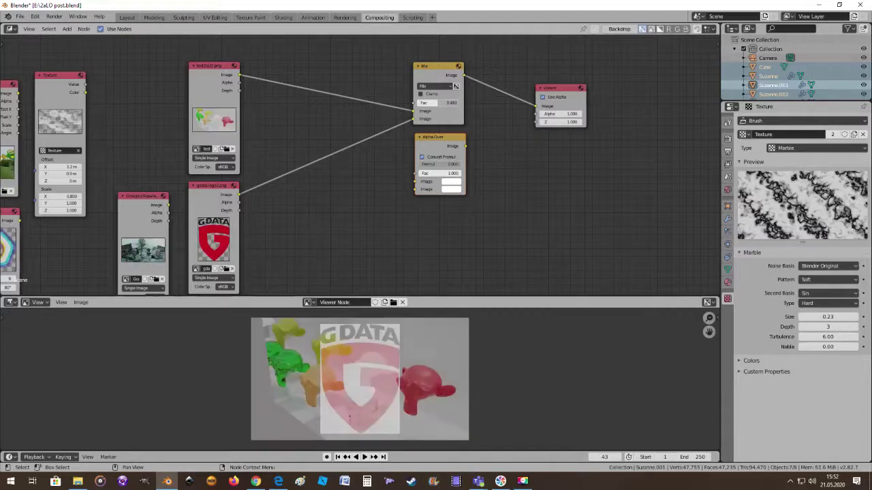
Add a Color Balance node in the free space beside the logo node.
click(67, 28)
mouse_move(80, 71)
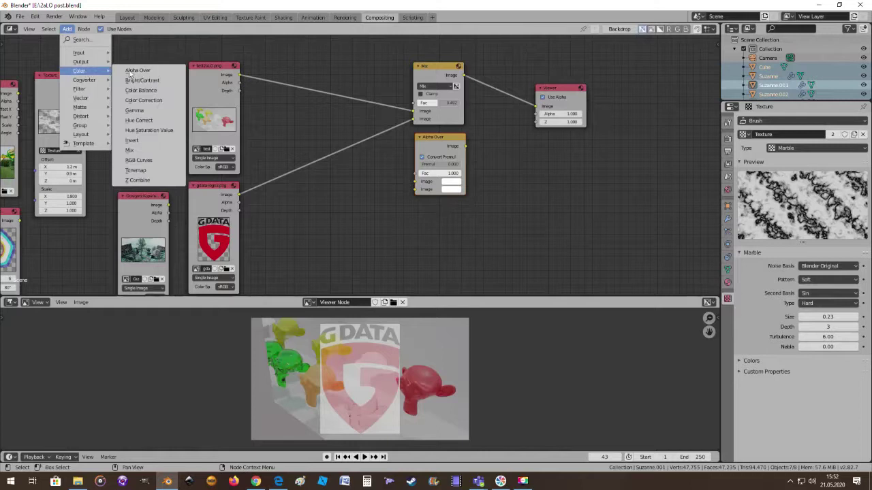
click(155, 92)
click(275, 194)
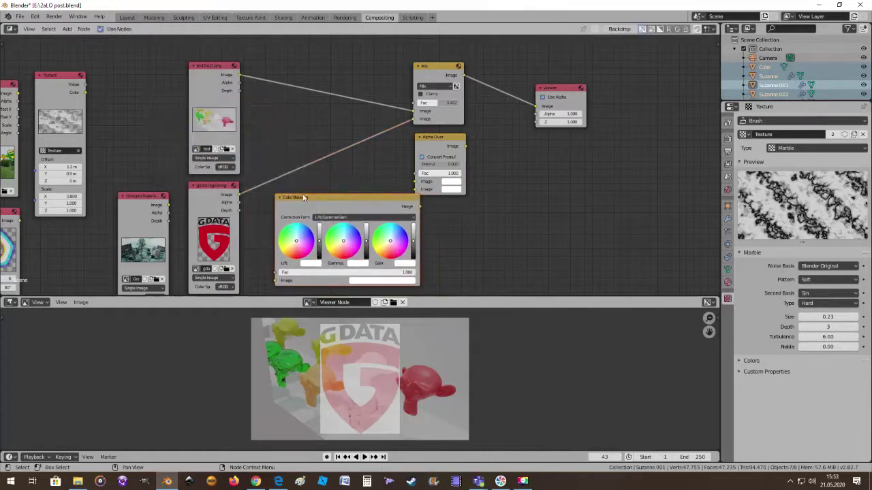
Shift the Mix, Alpha Over and Viewer nodes away from the image nodes, and park Color Balance beneath Alpha Over.
drag(441, 66, 482, 57)
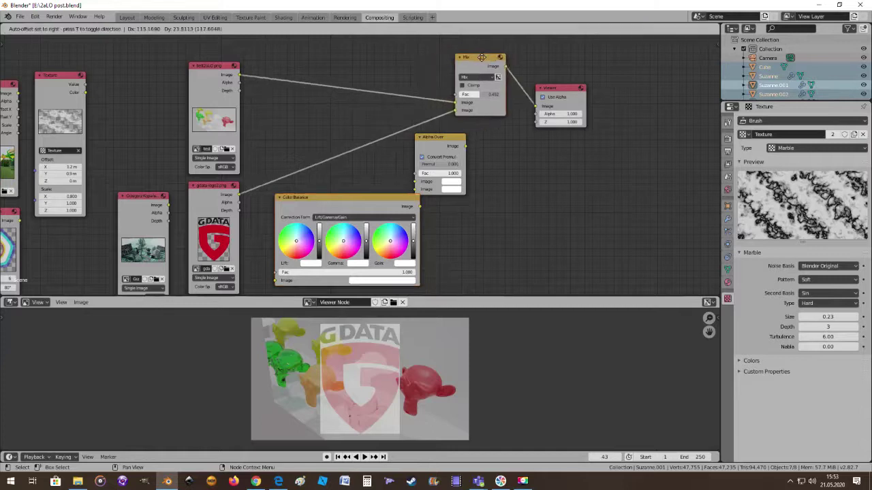
drag(450, 141, 491, 140)
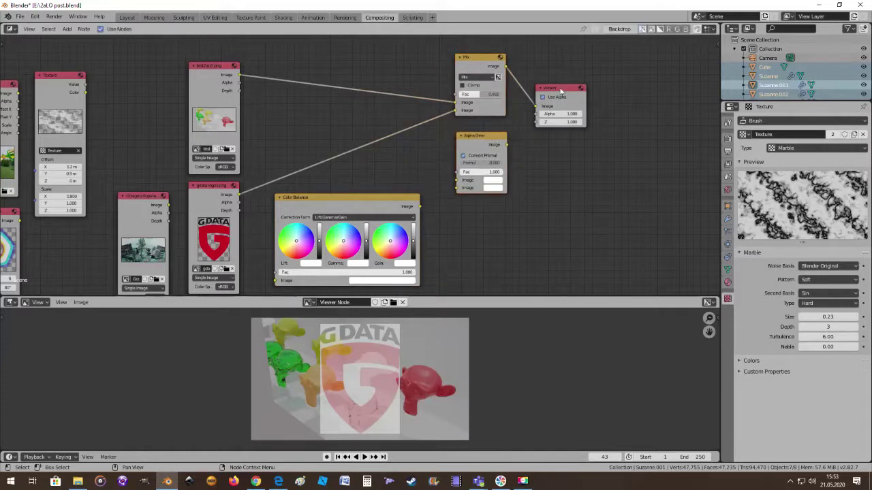
drag(560, 91, 616, 83)
drag(482, 137, 481, 133)
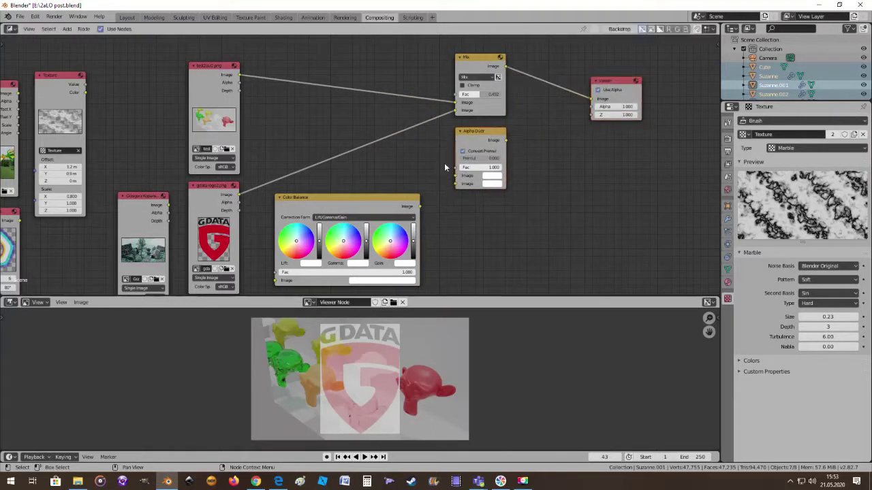
drag(373, 201, 587, 199)
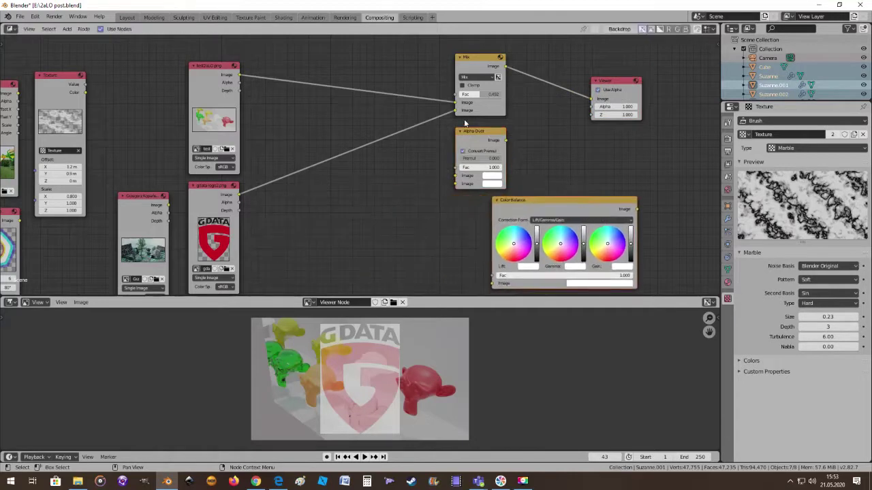
Move the render and logo links from Mix to Alpha Over's two Image inputs, and connect Alpha Over to the Viewer.
drag(452, 110, 453, 184)
drag(455, 103, 455, 176)
drag(506, 140, 592, 99)
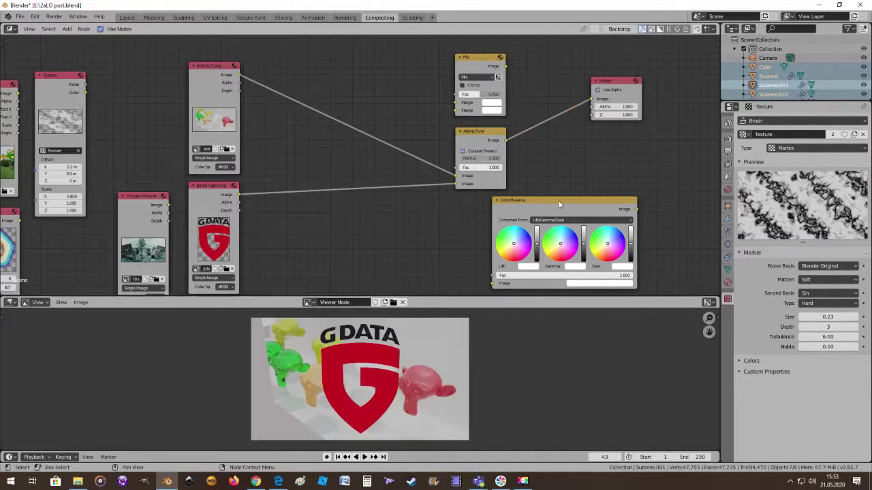
Insert the Color Balance node into the link between the test2aLO.png render and Alpha Over, keeping the Lift/Gamma/Gain formula.
drag(560, 200, 335, 77)
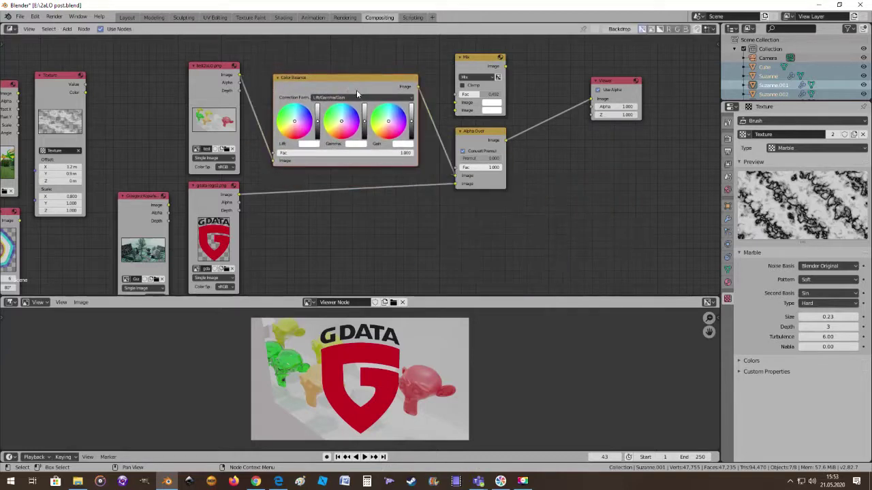
scroll(356, 90, up, 2)
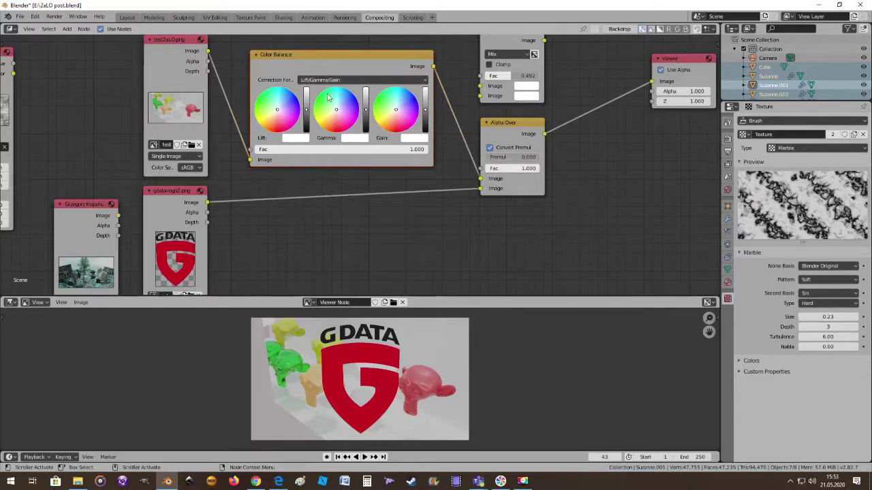
click(424, 80)
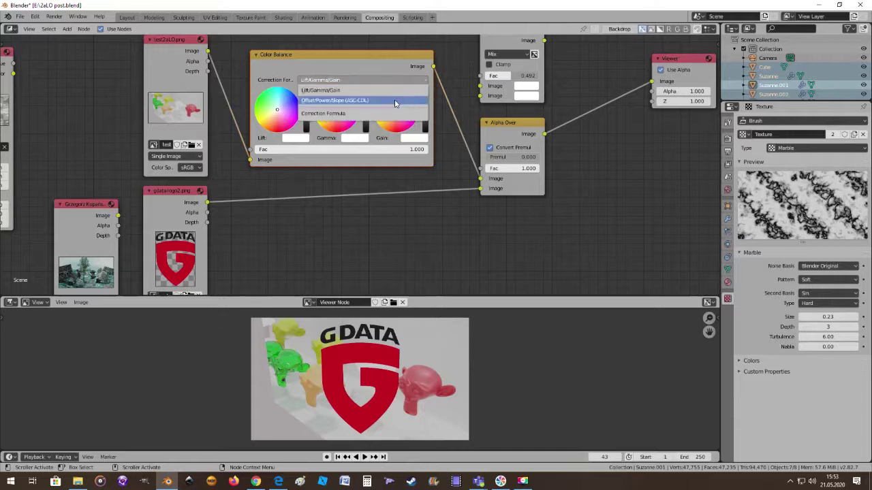
click(374, 71)
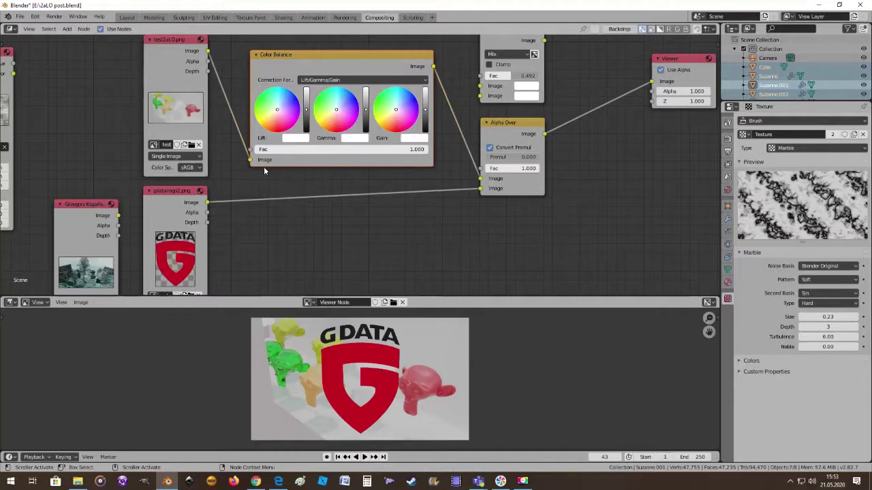
Nudge the Color Balance node and shift its Lift colour to a pinkish red.
drag(311, 59, 309, 60)
drag(286, 113, 276, 122)
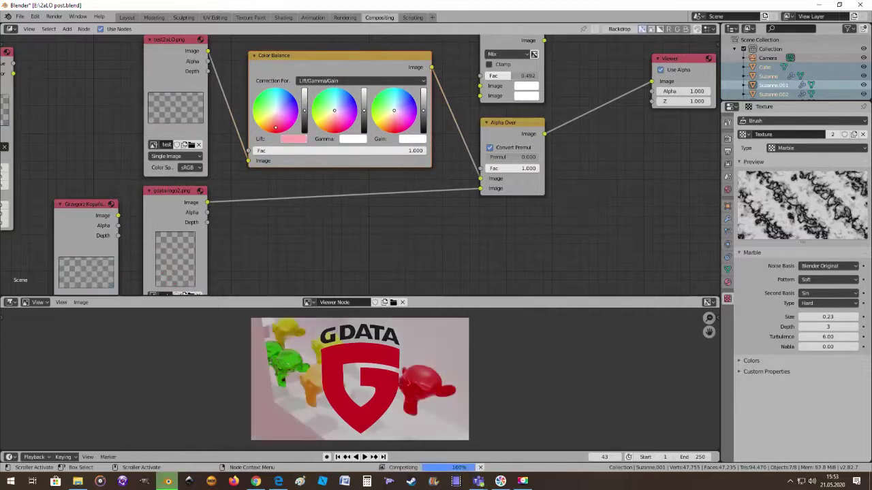
Shift the Color Balance node's Lift colour to light orange and then to a stronger pinkish red.
drag(276, 129, 266, 126)
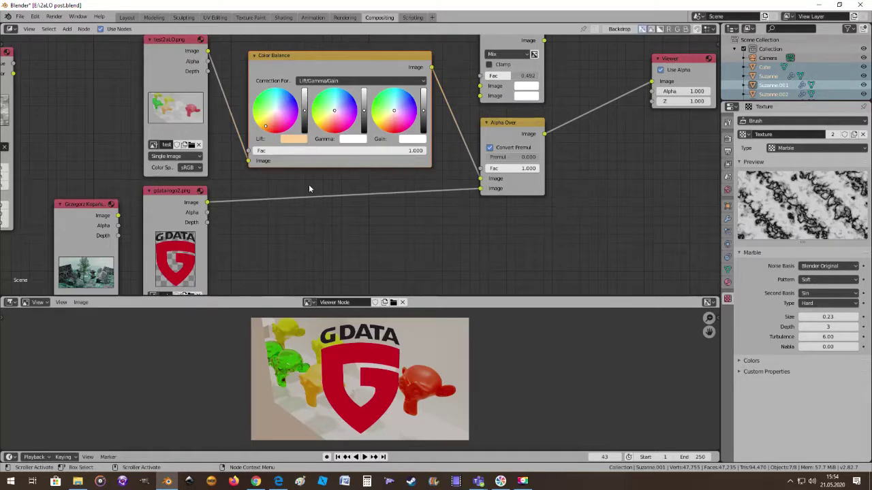
scroll(309, 189, up, 1)
scroll(317, 181, up, 1)
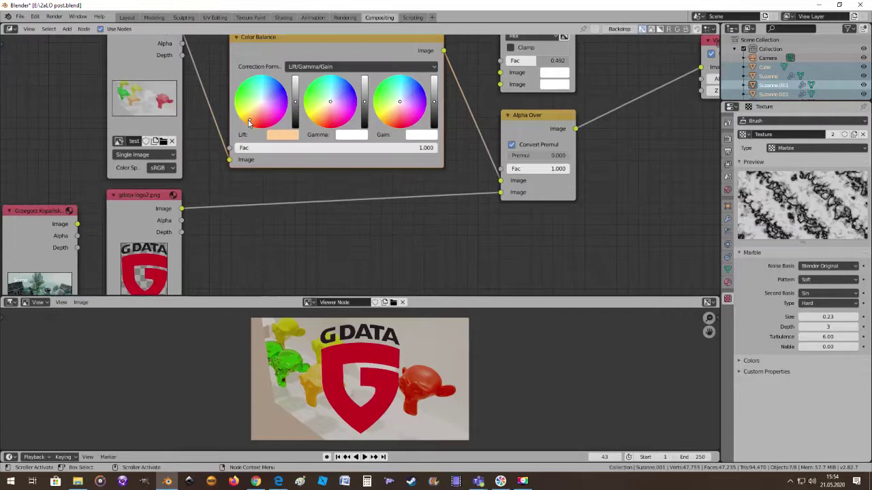
mouse_move(250, 120)
mouse_down()
mouse_move(239, 91)
mouse_move(251, 124)
mouse_move(258, 116)
mouse_move(261, 125)
mouse_up()
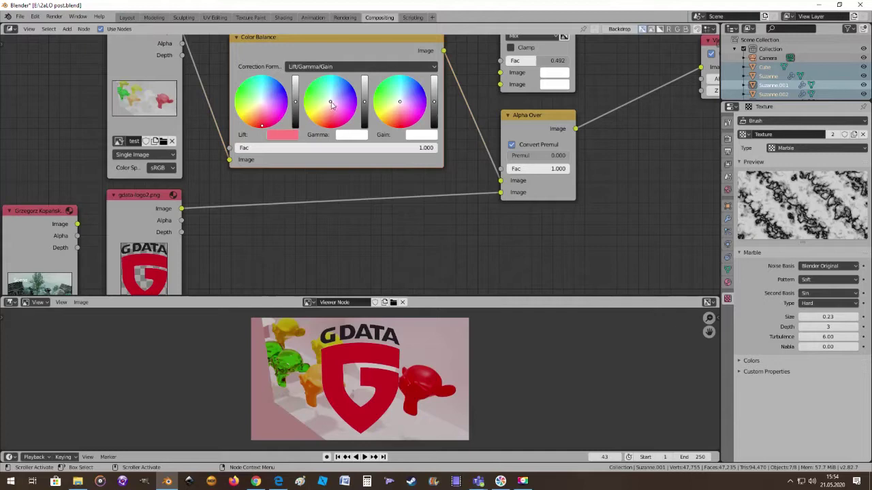
Tint the Color Balance node's Gamma light green and its Gain pale yellow-orange.
mouse_move(332, 105)
mouse_down()
mouse_move(308, 91)
mouse_move(362, 92)
mouse_move(349, 89)
mouse_move(356, 101)
mouse_up()
key(ctrl+z)
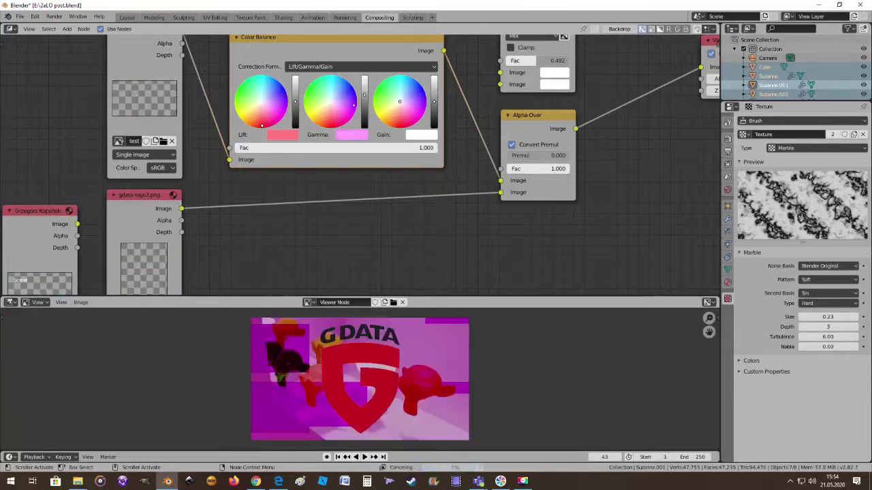
click(351, 135)
click(358, 177)
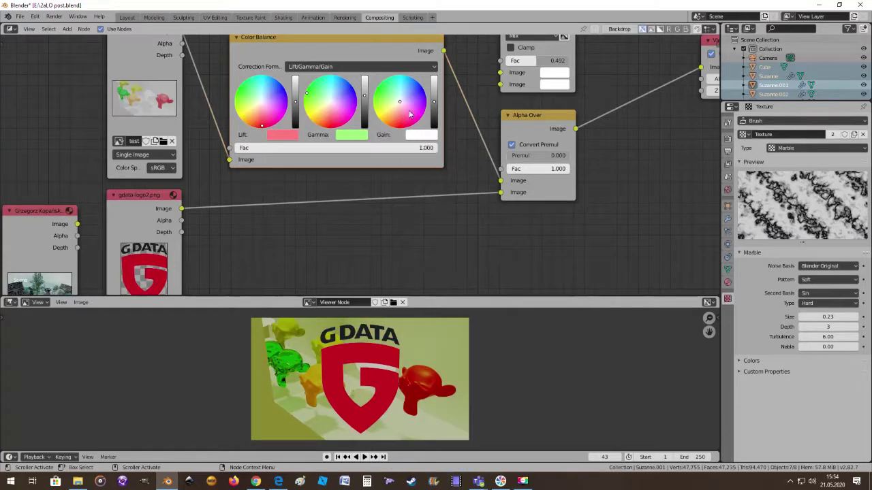
mouse_move(401, 104)
mouse_down()
mouse_move(419, 91)
mouse_move(393, 96)
mouse_move(395, 148)
mouse_move(238, 149)
mouse_move(437, 149)
mouse_up()
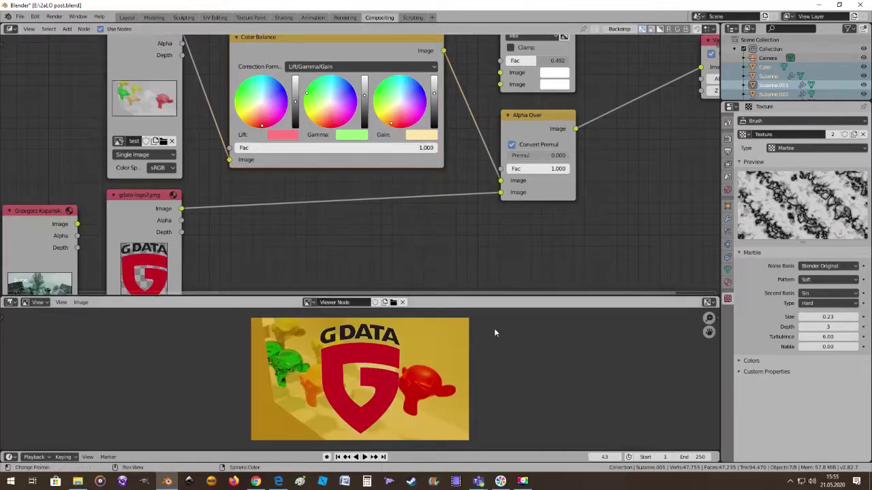
Nudge the Color Balance node, darken its Lift colour slightly, and adjust the Gamma and Gain brightness levels.
scroll(440, 213, down, 1)
scroll(440, 213, down, 2)
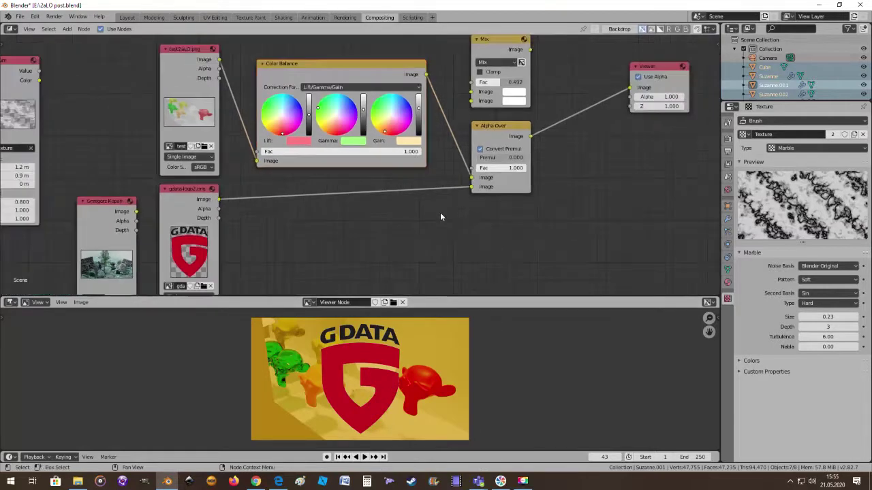
scroll(440, 213, up, 1)
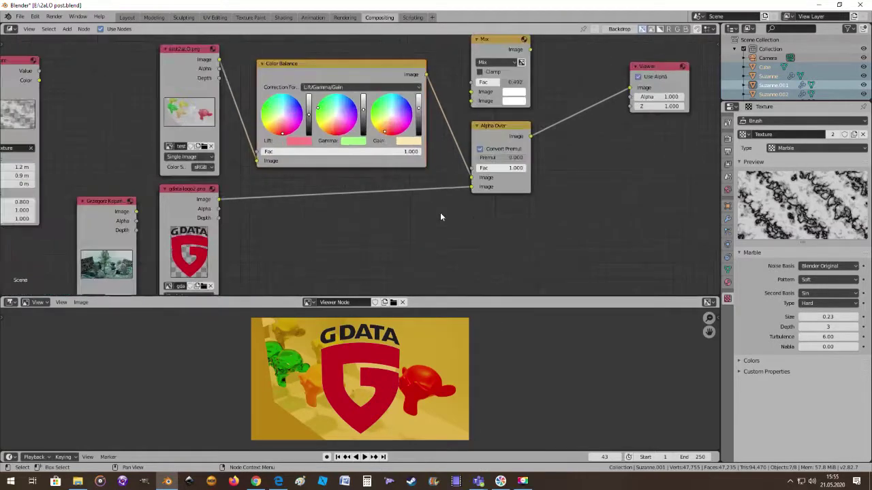
click(343, 61)
scroll(458, 187, down, 1)
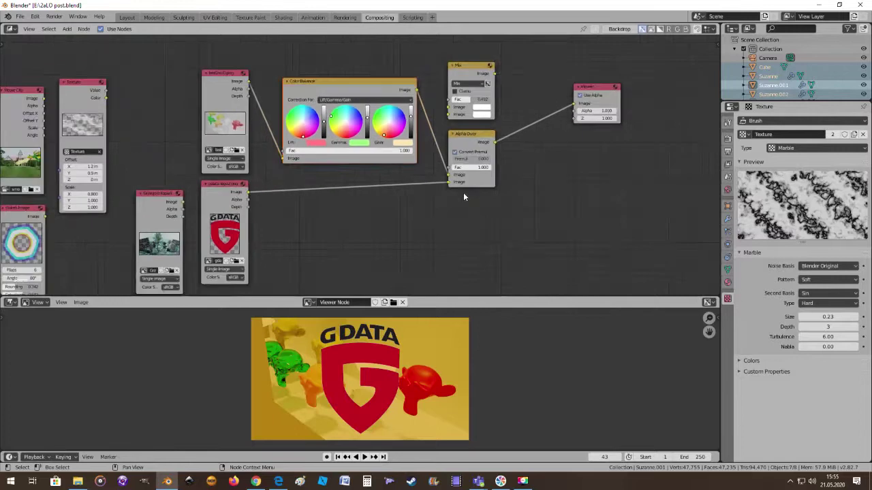
scroll(464, 196, up, 1)
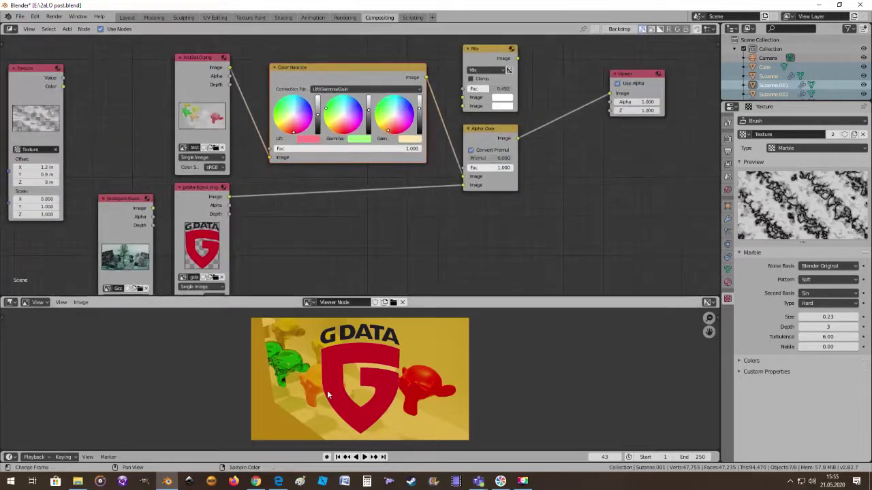
scroll(366, 164, up, 1)
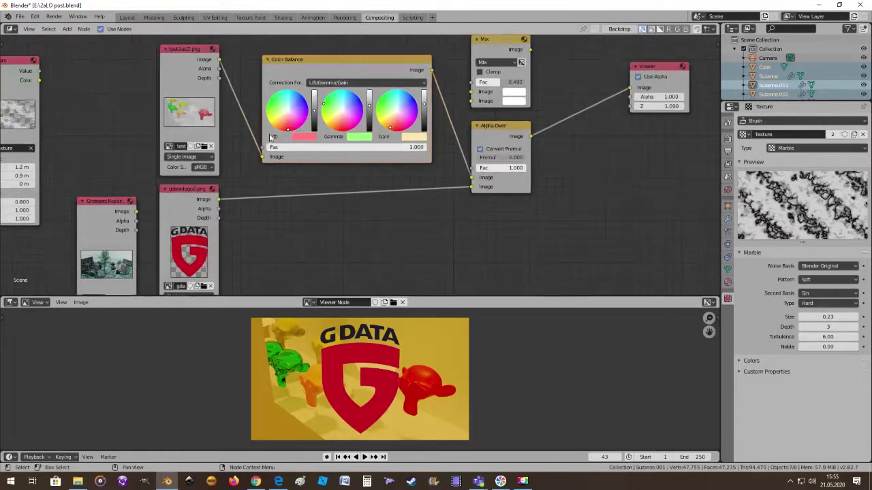
click(315, 112)
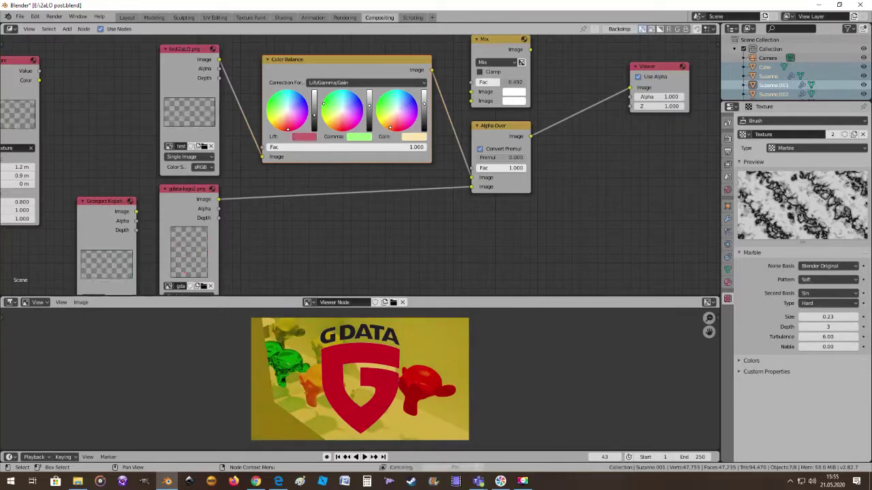
key(ctrl+z)
click(371, 107)
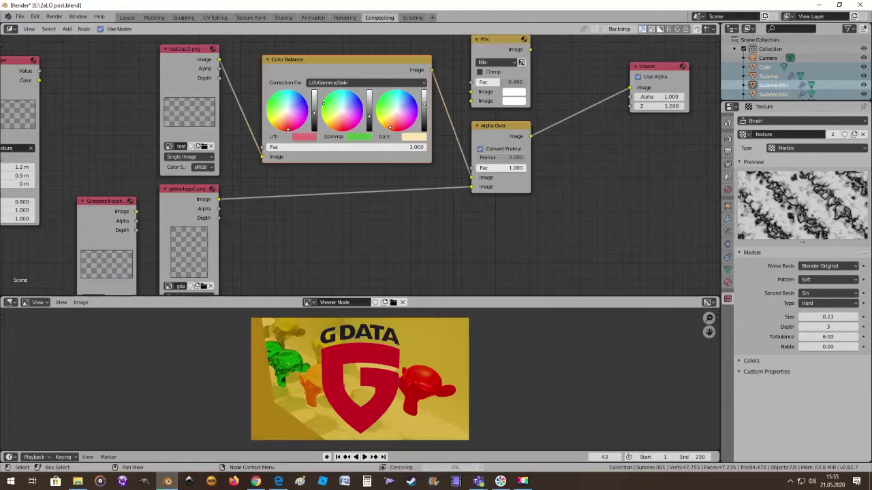
click(424, 106)
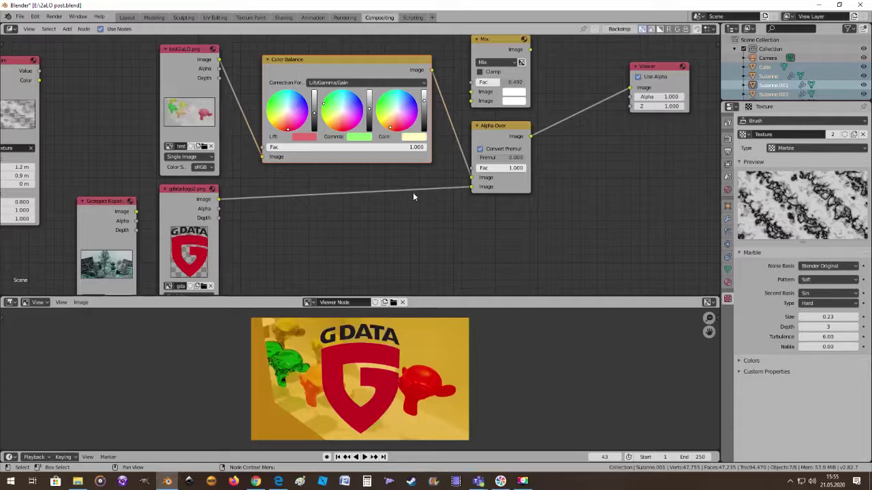
Delete the Color Balance node and reconnect the test2aLO.png render directly to Alpha Over's first Image input.
scroll(413, 194, down, 2)
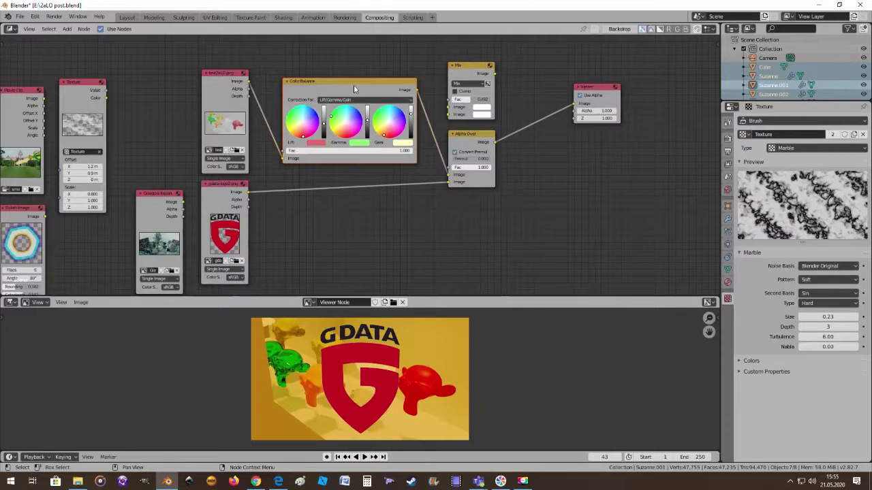
mouse_move(344, 79)
mouse_down()
mouse_move(352, 69)
mouse_move(346, 75)
mouse_up()
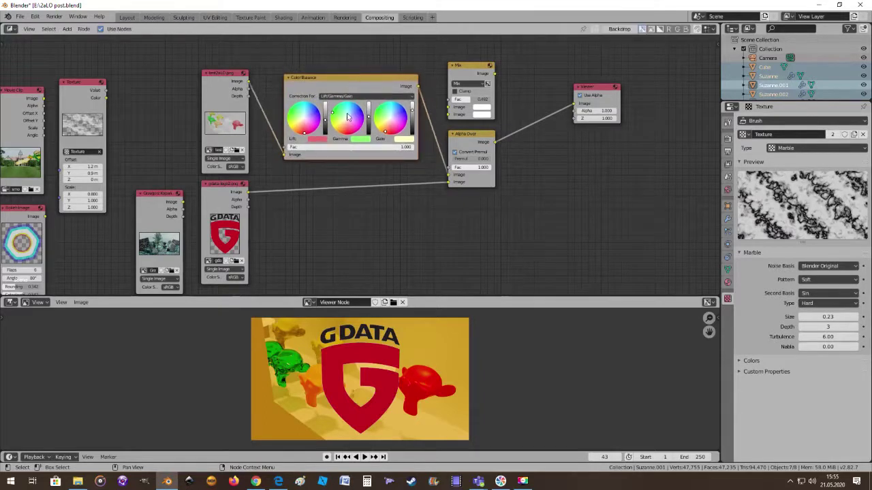
scroll(367, 123, up, 1)
scroll(361, 156, up, 1)
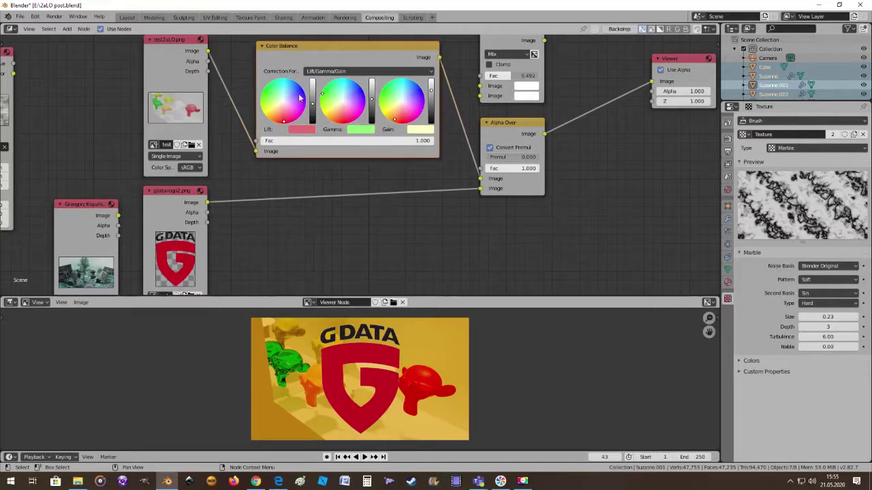
scroll(286, 98, down, 2)
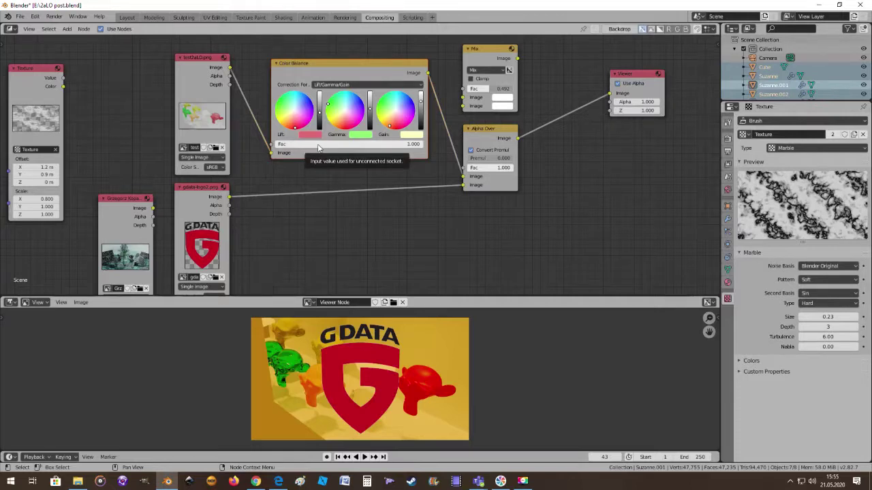
key(x)
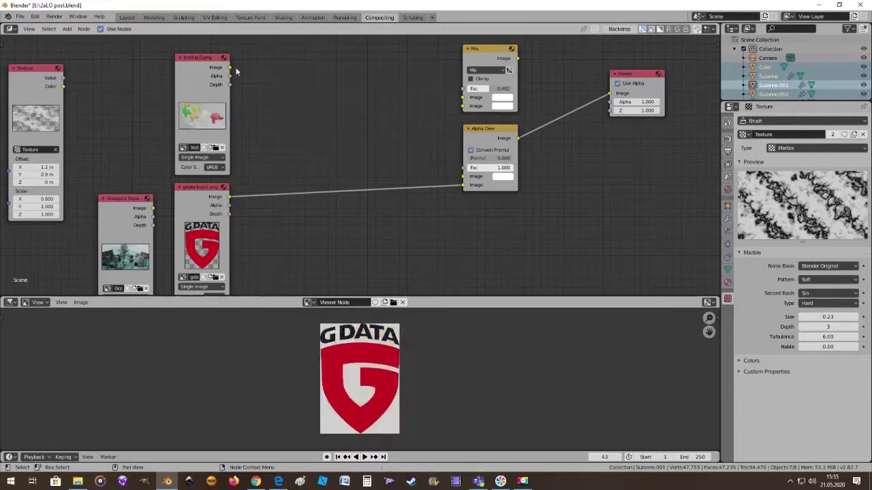
drag(230, 71, 463, 177)
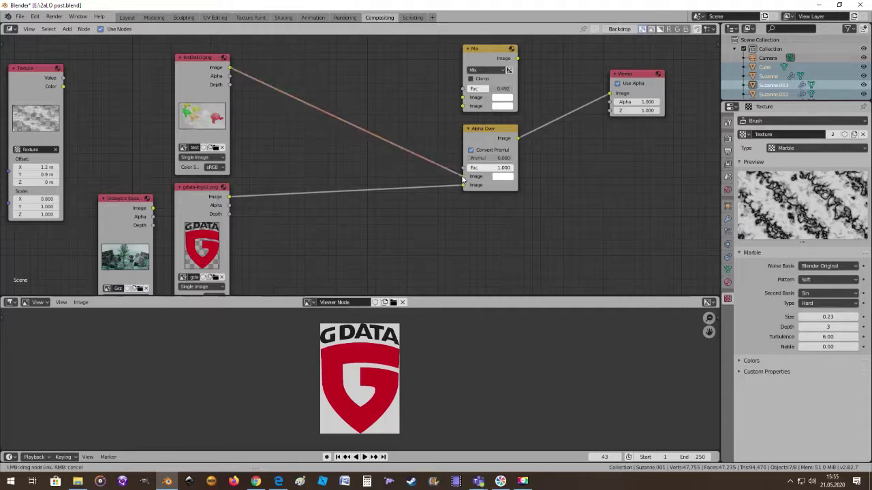
Add a Color Correction node and insert it into the link between the test2aLO.png render and Alpha Over.
click(67, 29)
mouse_move(76, 72)
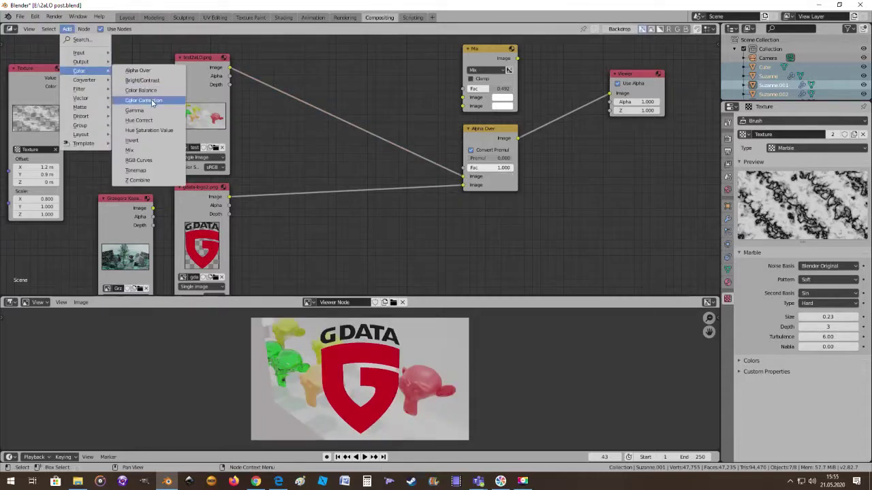
click(143, 100)
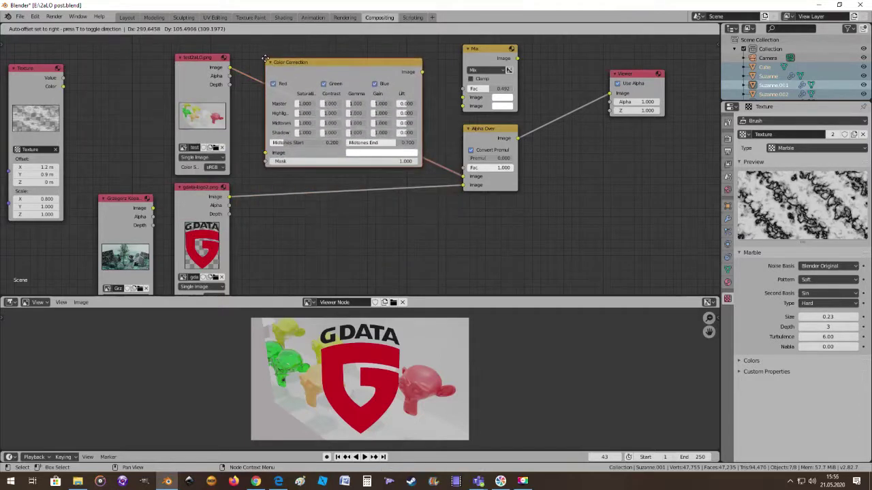
click(267, 62)
scroll(306, 69, up, 2)
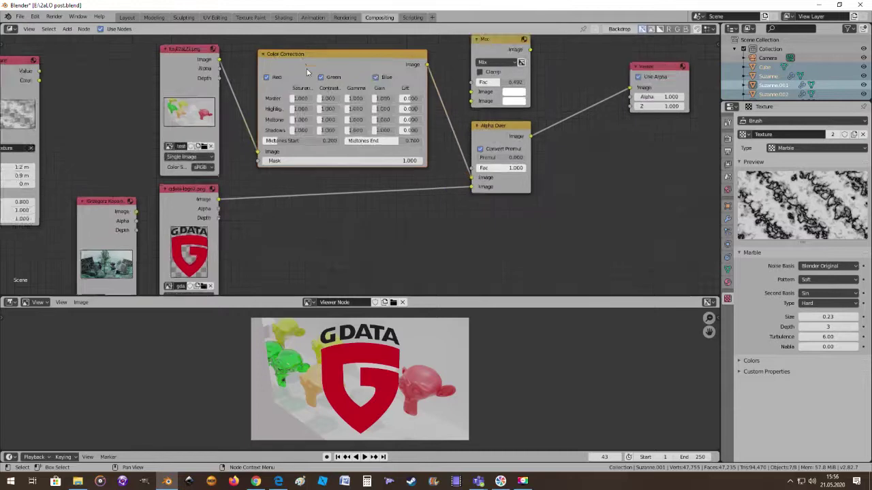
middle_drag(596, 146, 559, 180)
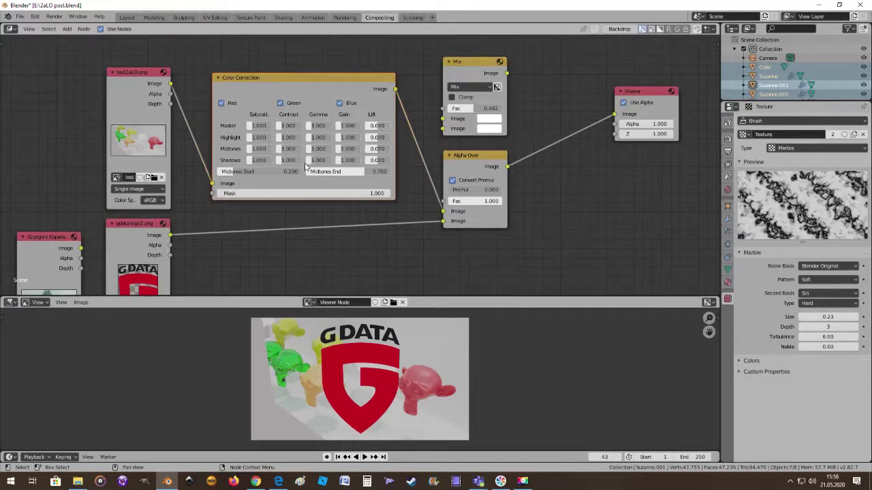
scroll(305, 172, up, 1)
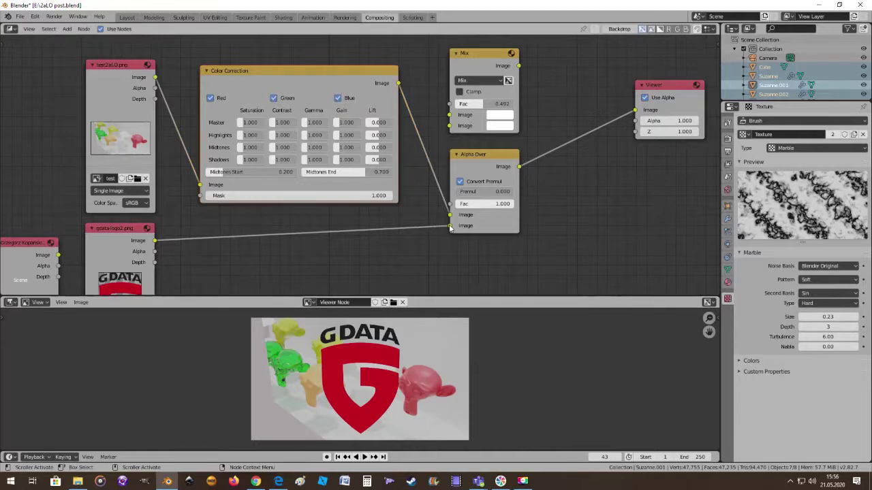
Disconnect the logo from Alpha Over and move the Color Correction link to Alpha Over's second Image input.
drag(450, 228, 405, 243)
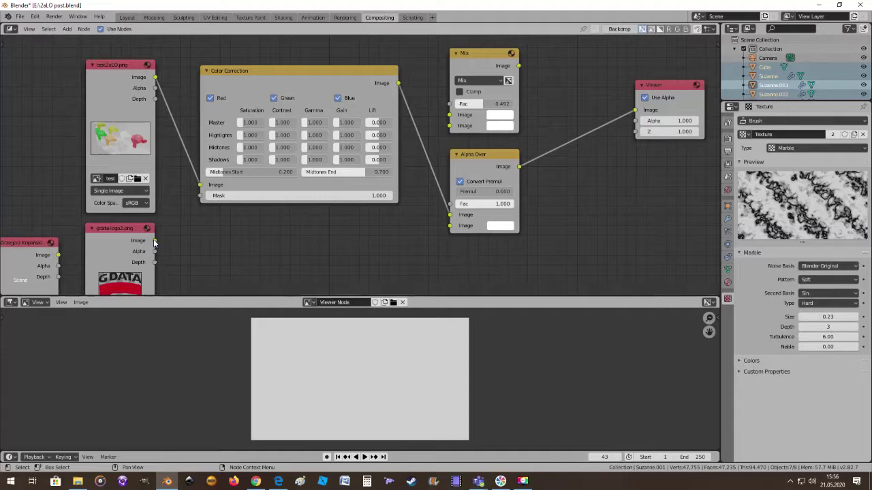
drag(155, 240, 396, 232)
drag(450, 215, 449, 226)
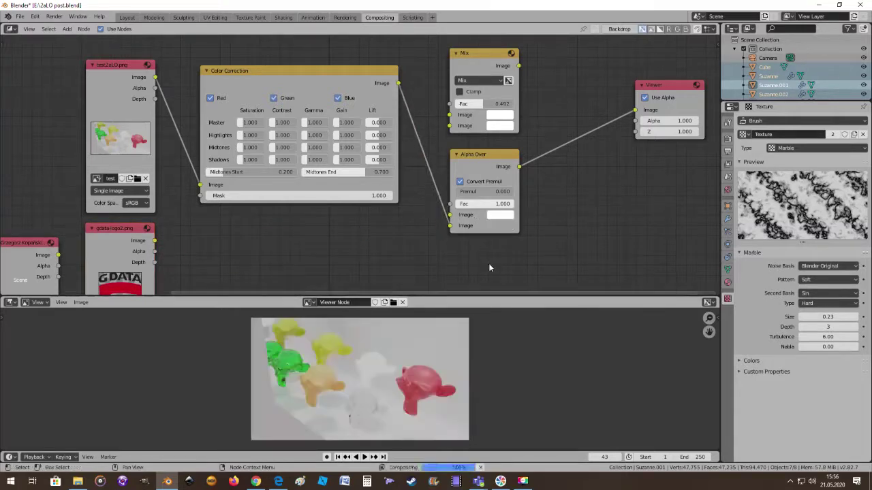
Restrict the Color Correction node to the red channel by disabling Green and Blue.
scroll(395, 387, up, 2)
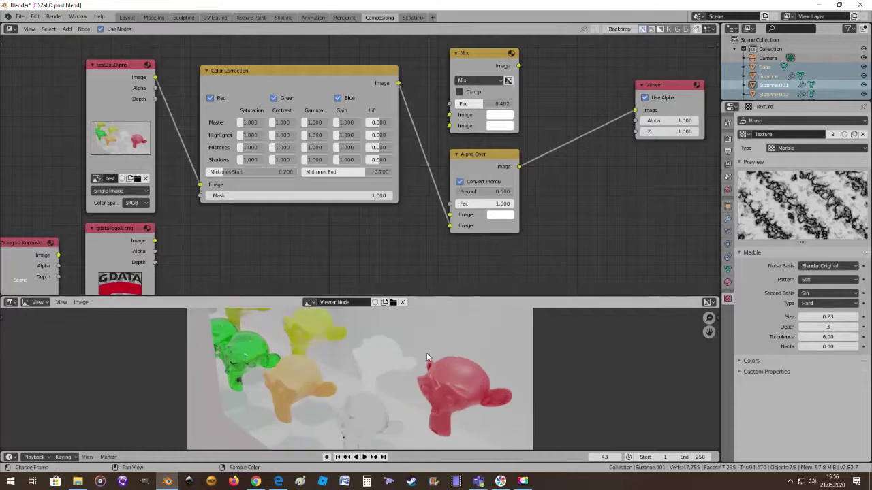
scroll(422, 357, down, 1)
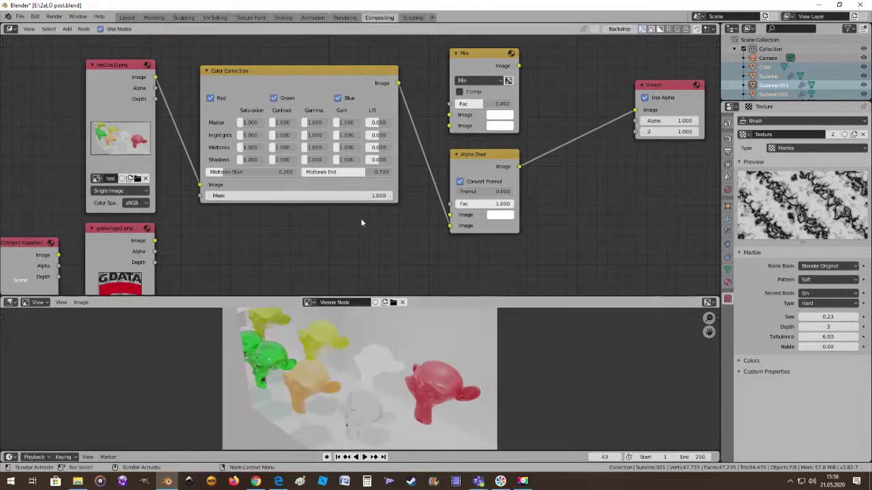
scroll(360, 218, up, 1)
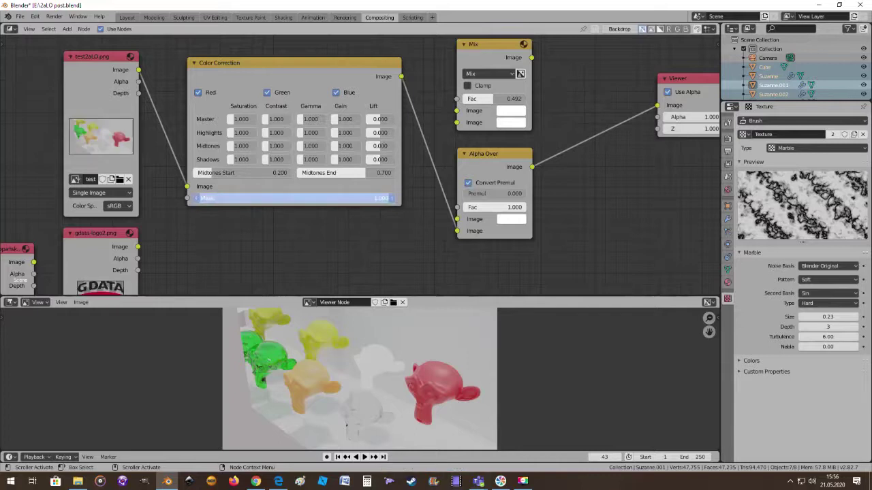
right_click(352, 198)
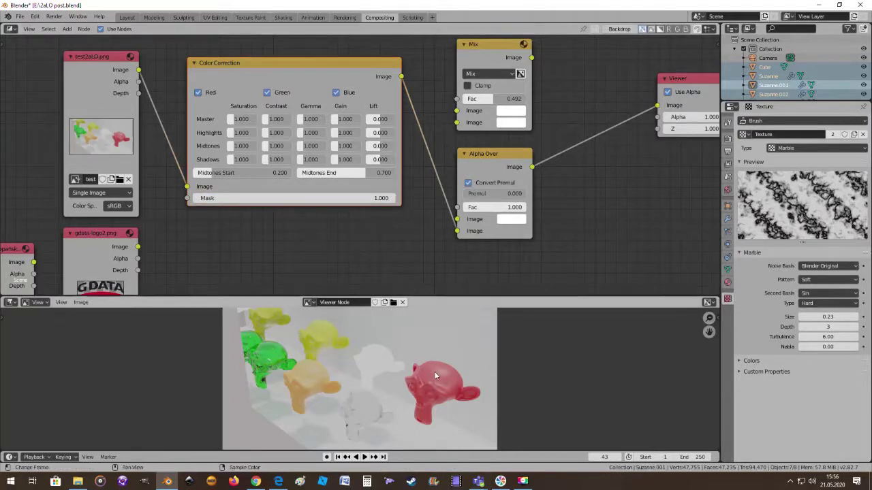
click(266, 92)
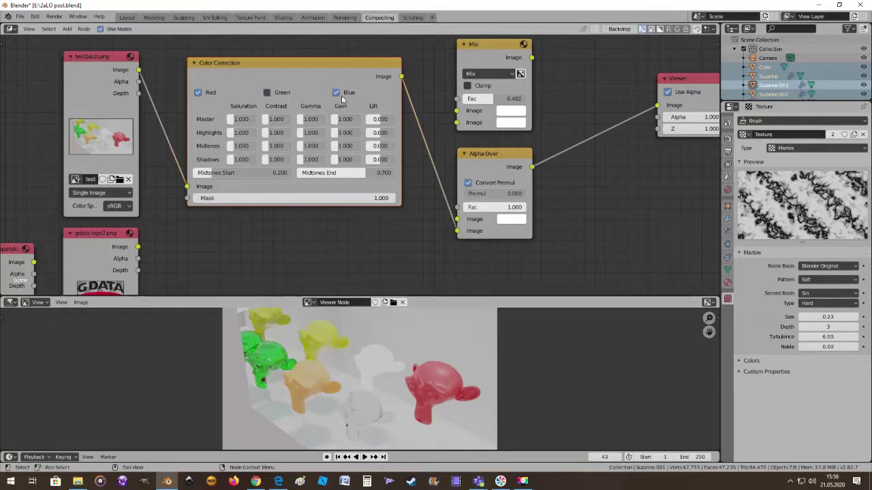
click(336, 93)
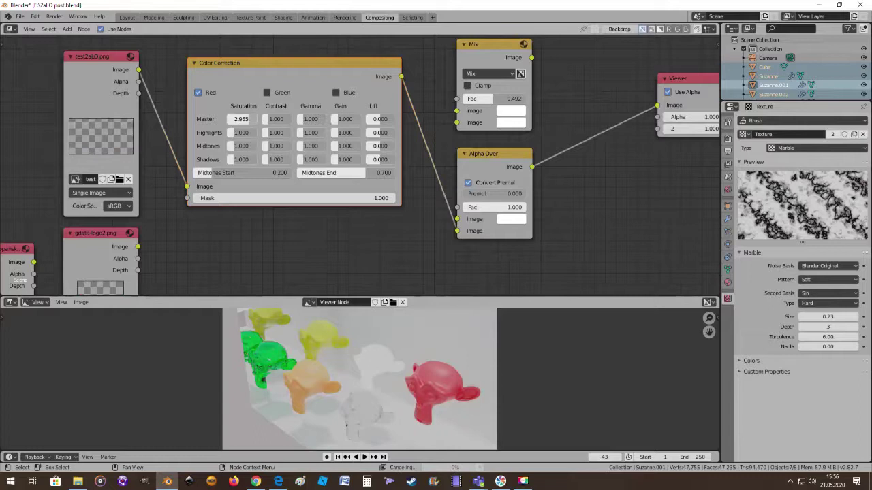
Set the Color Correction node's Master saturation to 4.000 and its Highlights saturation to 3.807.
drag(241, 120, 272, 119)
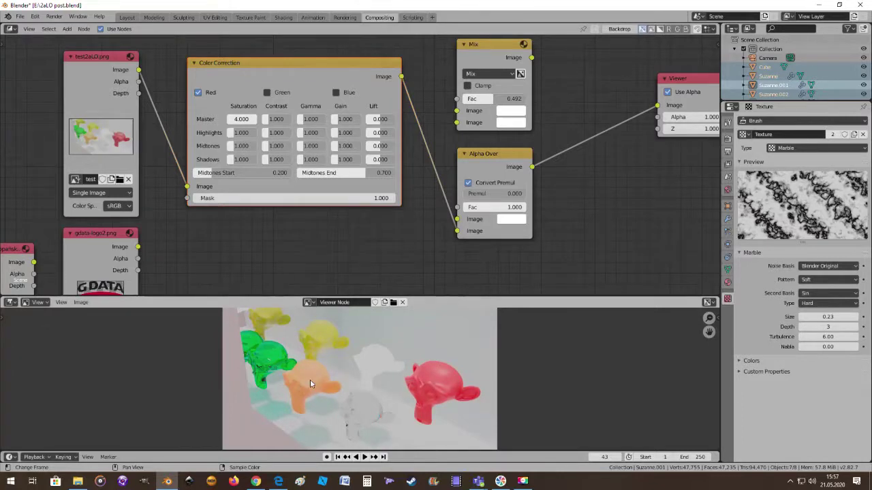
drag(241, 133, 258, 132)
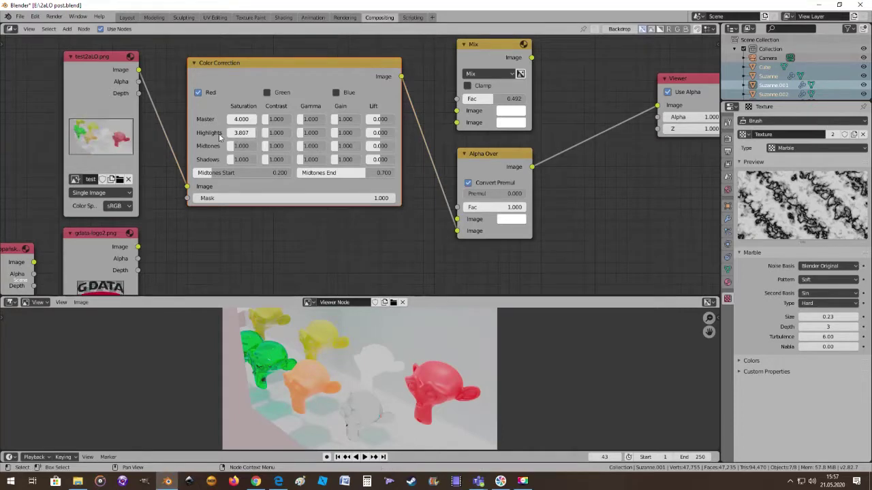
Set the Color Correction node's Midtones saturation to 3.246 and its Shadows saturation to 2.684.
drag(237, 120, 243, 123)
drag(241, 146, 314, 146)
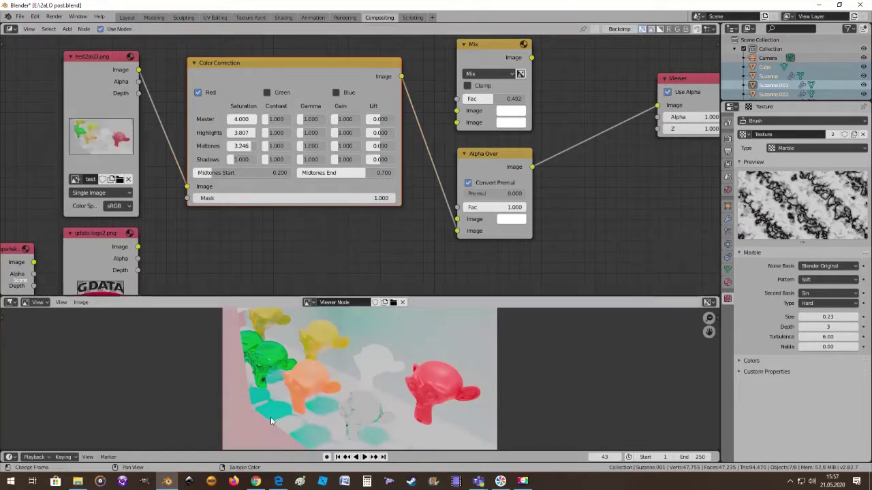
drag(237, 161, 279, 161)
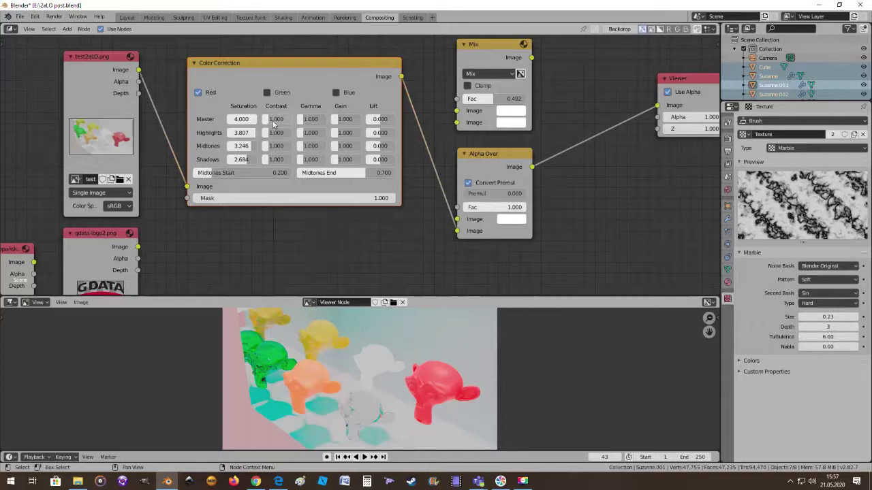
text(2.684)
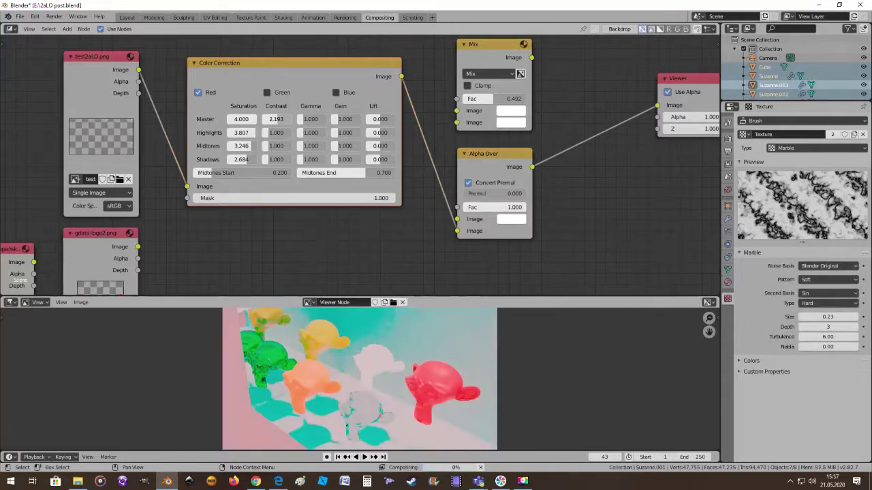
Set Color Correction's Master, Highlights, Midtones and Shadows contrast to 2.193, 2.053, 2.404, 1.842 and gamma to 1.143, 0.857, 1.357, 0.929.
drag(276, 119, 290, 159)
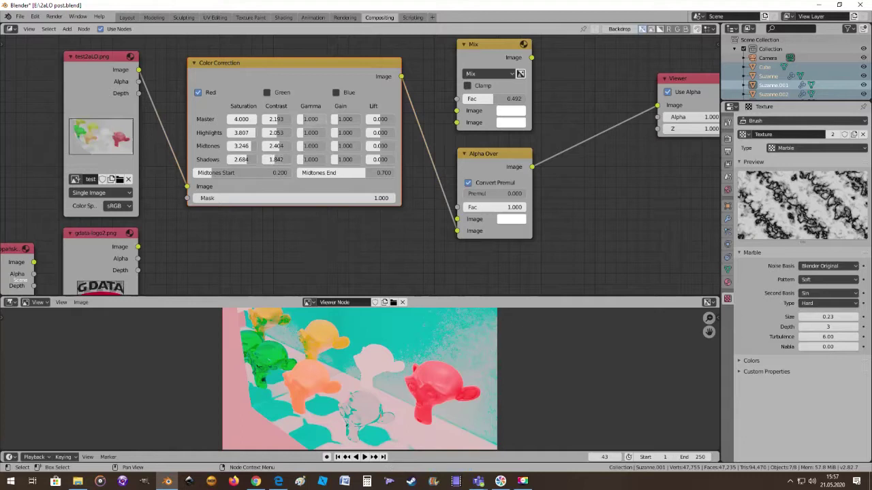
mouse_move(311, 119)
mouse_down()
mouse_move(321, 118)
mouse_move(314, 119)
mouse_up()
drag(311, 132, 305, 160)
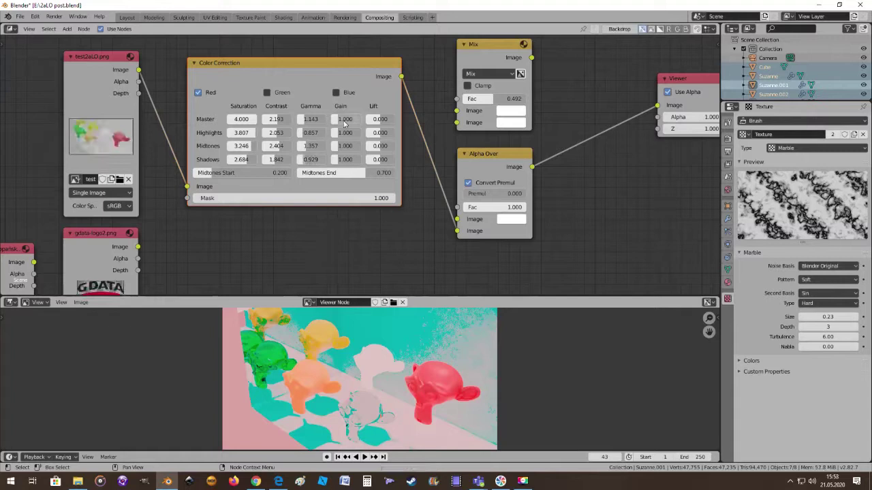
Set Color Correction's gain to 1.491 for Master, 2.263 for Highlights and Midtones, and 1.281 for Shadows.
mouse_move(345, 123)
mouse_down()
mouse_move(357, 124)
mouse_move(345, 133)
mouse_move(355, 132)
mouse_up()
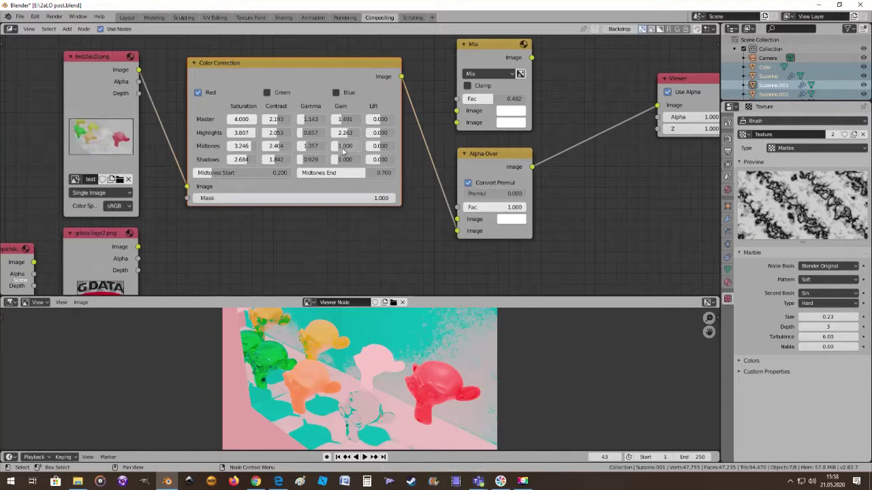
key(ctrl+v)
key(ctrl+v)
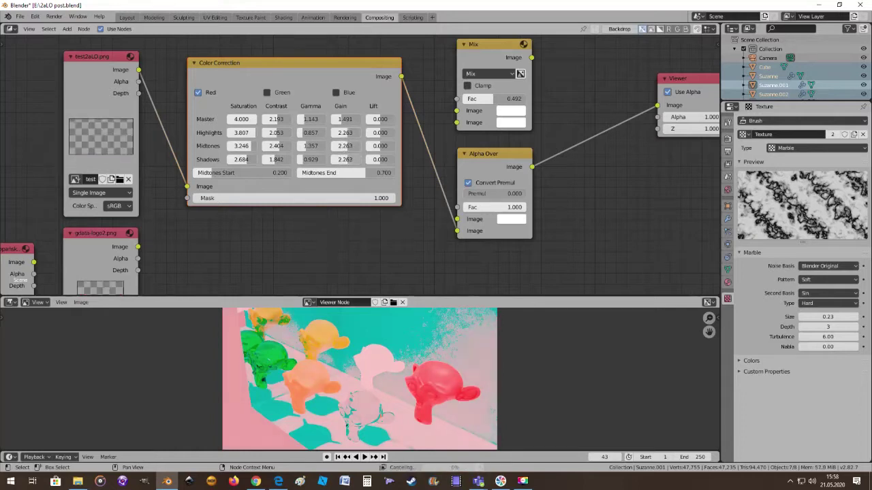
drag(345, 159, 347, 160)
Link the test2aLO.png render directly to Alpha Over's first Image input and route the gdata-logo2.png logo through Color Correction into the second.
scroll(355, 193, down, 4)
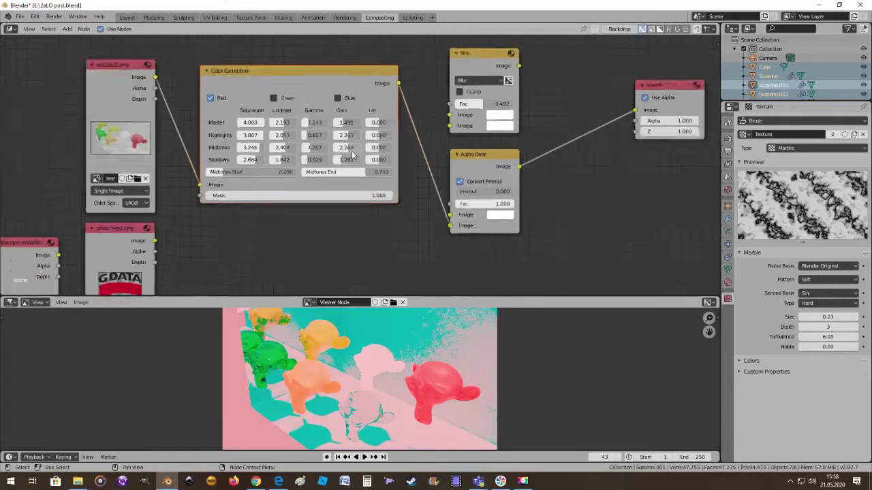
scroll(356, 193, up, 2)
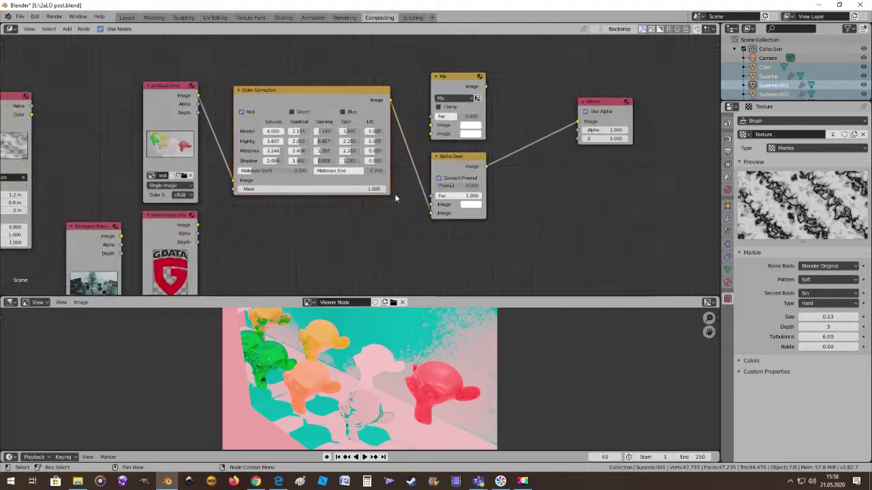
drag(317, 90, 311, 94)
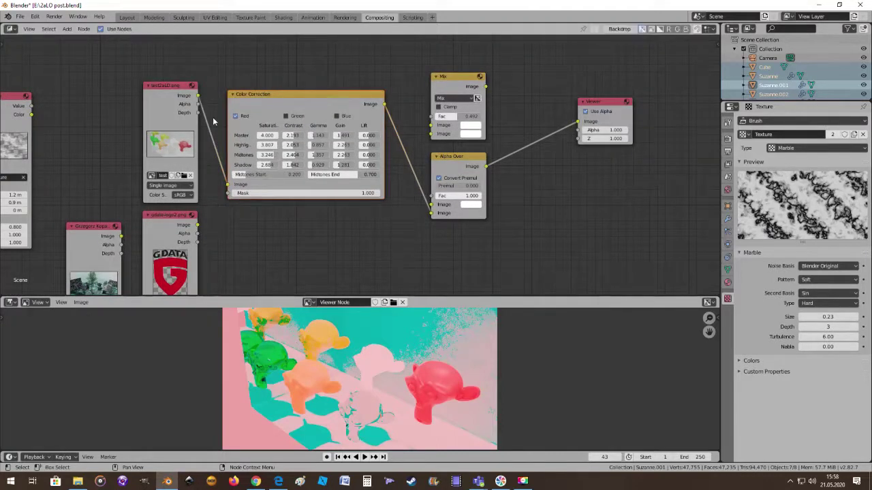
drag(229, 190, 430, 204)
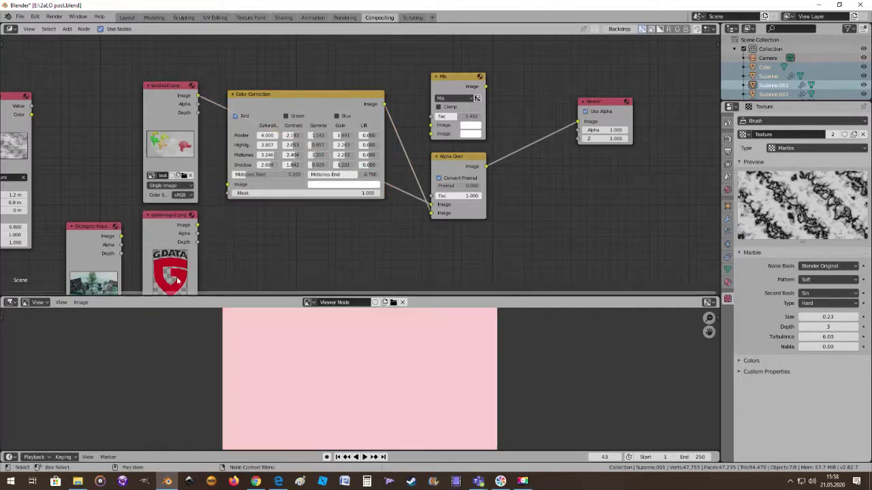
drag(197, 225, 431, 213)
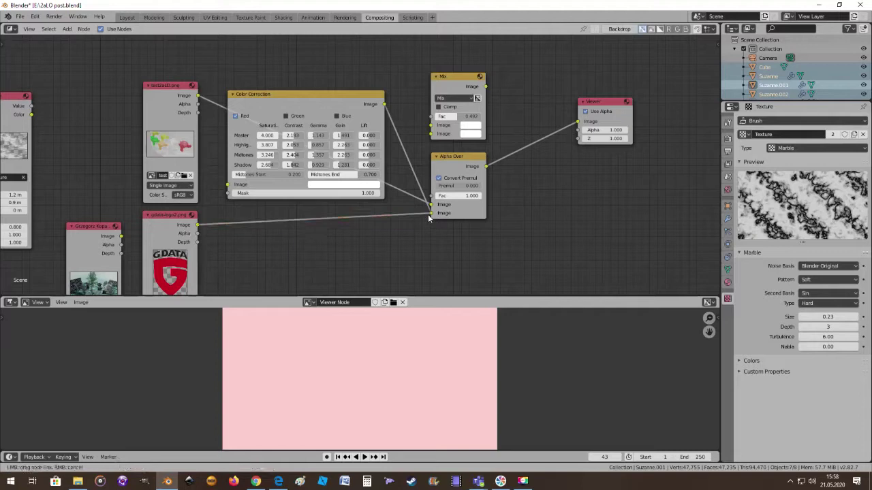
drag(304, 92, 306, 190)
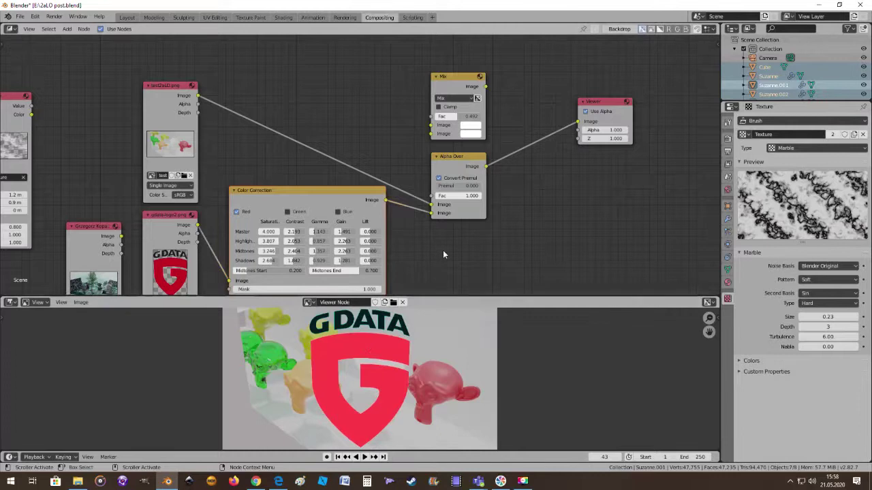
On the logo's Color Correction, set saturation to Master 2.667, Highlights 3.596, Midtones 3.877 and Shadows 2.544, and Highlights gamma to 3.786.
scroll(443, 250, up, 1)
scroll(435, 250, down, 2)
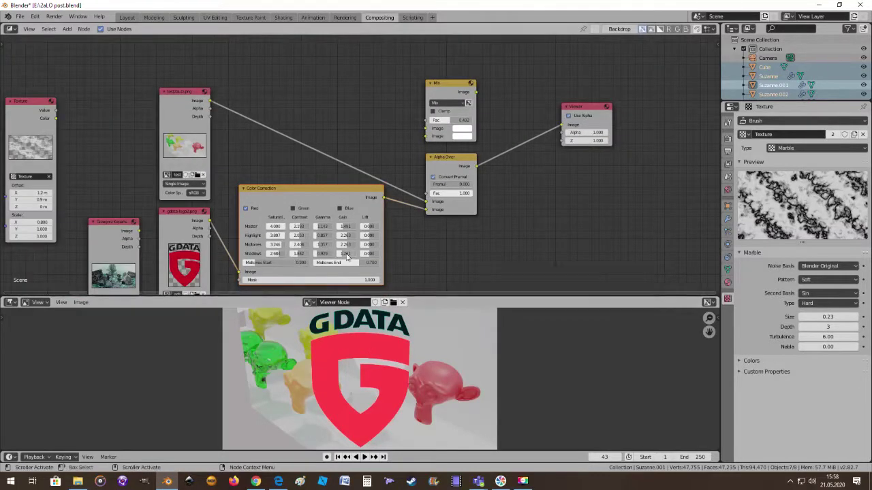
scroll(335, 255, up, 3)
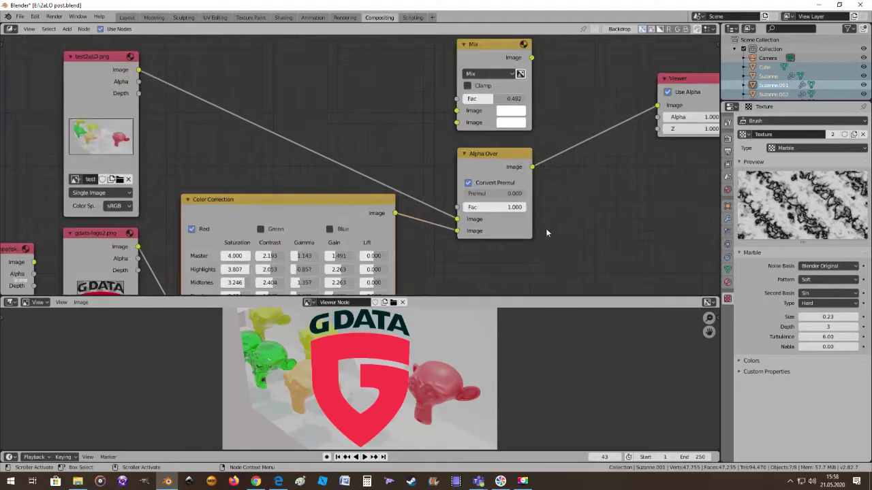
middle_drag(545, 233, 561, 122)
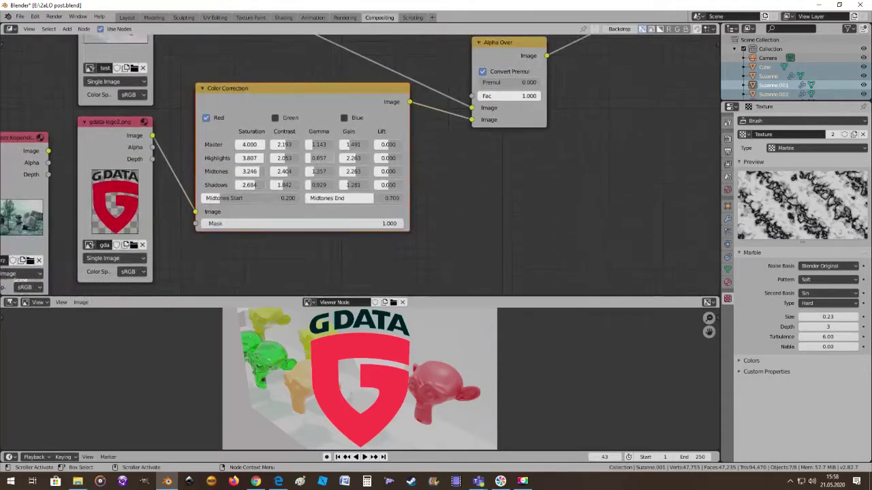
drag(319, 158, 250, 148)
drag(249, 185, 249, 185)
Set Color Correction's Midtones gamma to 1.571, Shadows gamma 3.214, Master gain 2.825, Master lift 0.316, Shadows lift 0.491, Highlights contrast 1.281 and Midtones End 0.603.
drag(319, 171, 340, 184)
drag(353, 145, 406, 149)
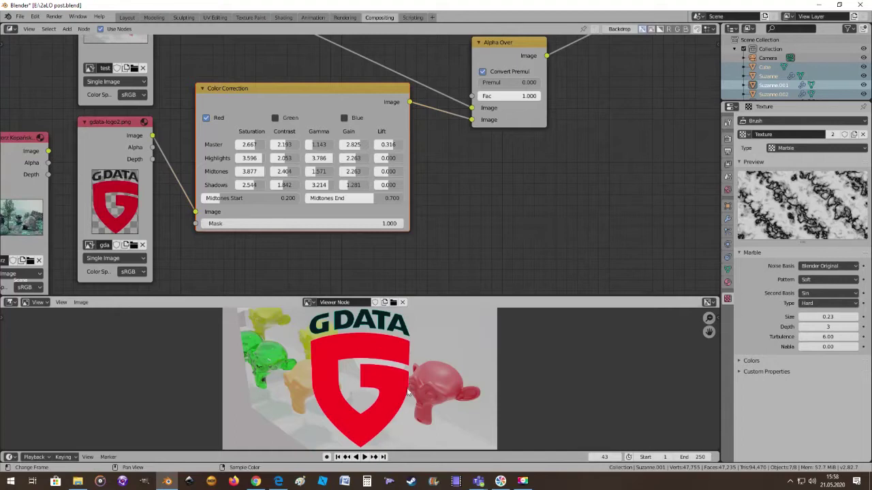
key(ctrl+v)
drag(388, 185, 374, 198)
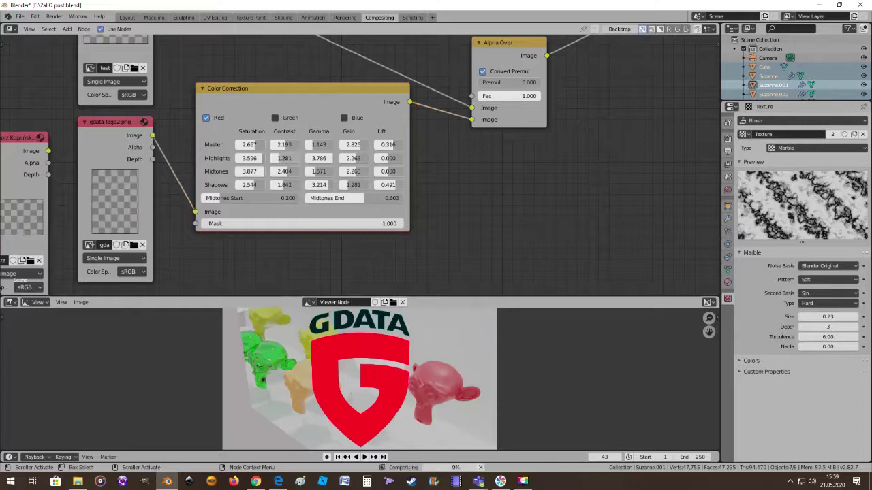
text(1.281)
Lower the logo's Color Correction saturation to 0.140 for Master, 0.789 for Highlights and 2.684 for Midtones, and set Shadows to 2.965.
scroll(294, 110, down, 1)
drag(293, 110, 306, 129)
scroll(409, 361, down, 1)
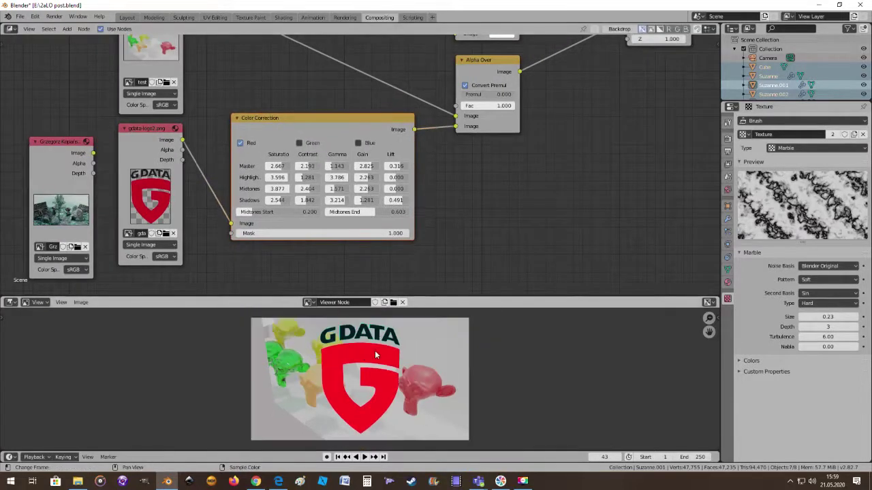
scroll(375, 350, up, 1)
scroll(375, 350, down, 1)
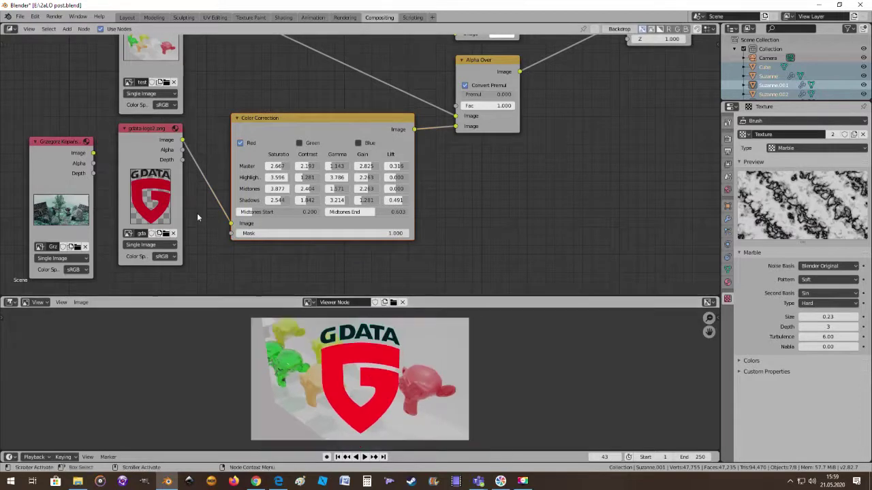
scroll(292, 213, up, 1)
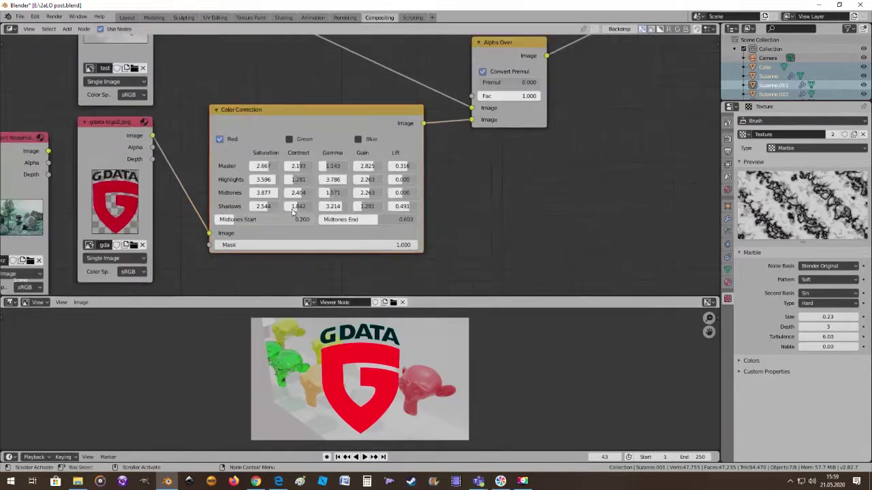
drag(264, 165, 232, 166)
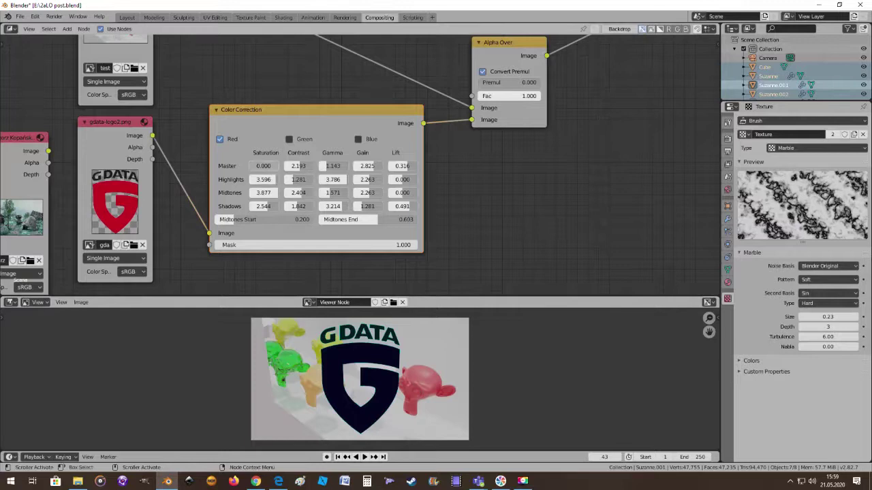
drag(263, 166, 271, 166)
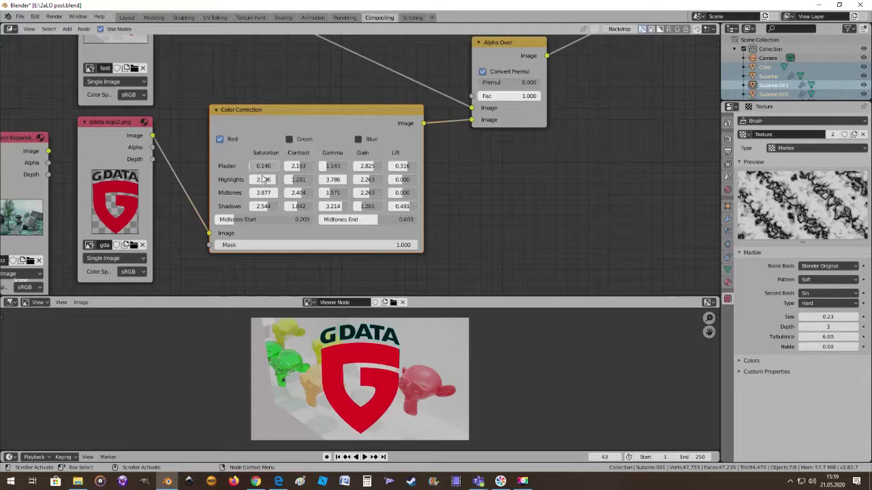
mouse_move(263, 180)
mouse_down()
mouse_move(205, 179)
mouse_move(232, 193)
mouse_move(269, 193)
mouse_up()
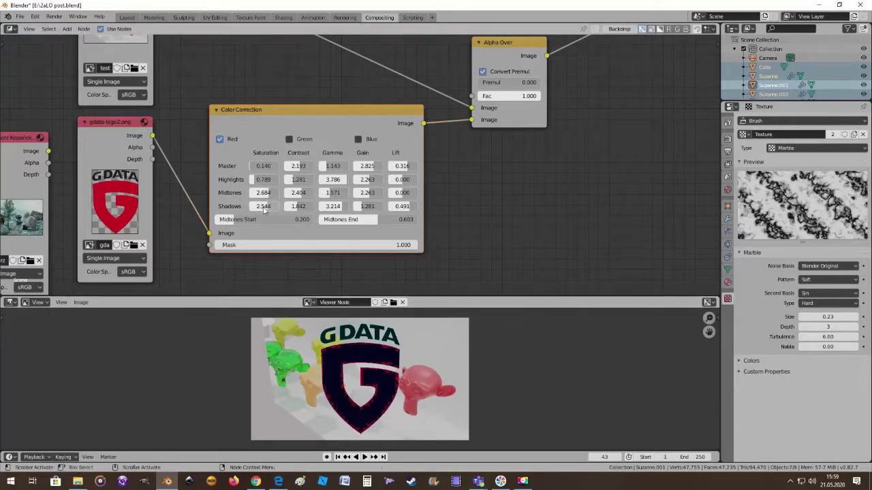
drag(264, 211, 344, 210)
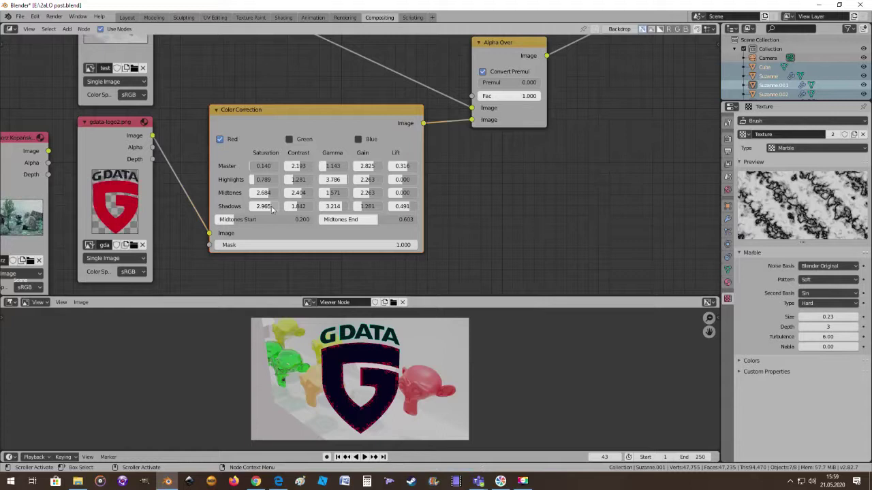
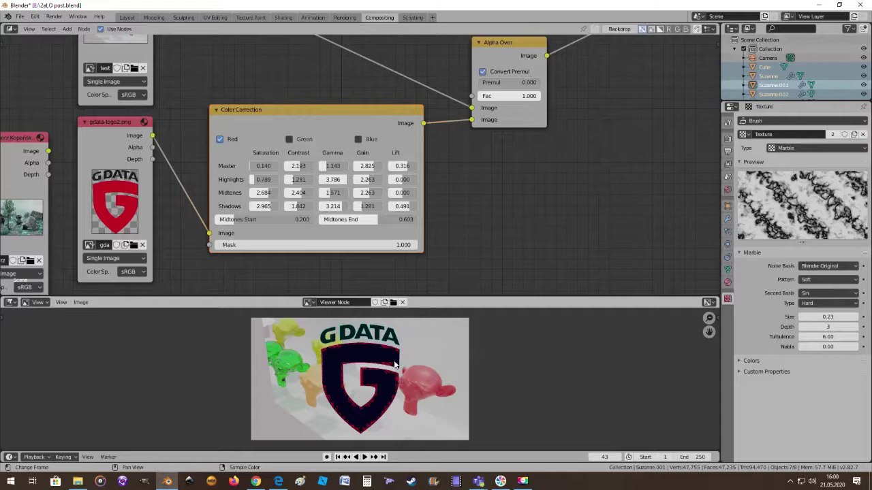
scroll(393, 359, down, 1)
scroll(399, 364, up, 1)
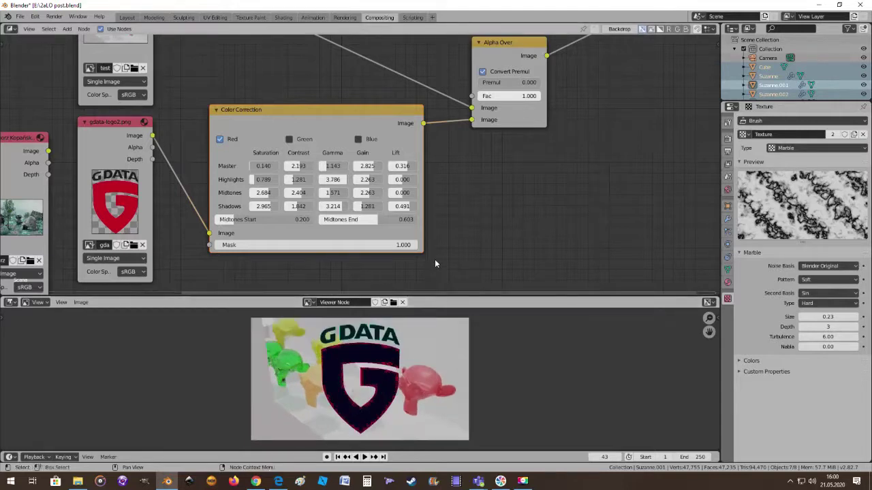
scroll(434, 259, down, 1)
scroll(434, 259, down, 1)
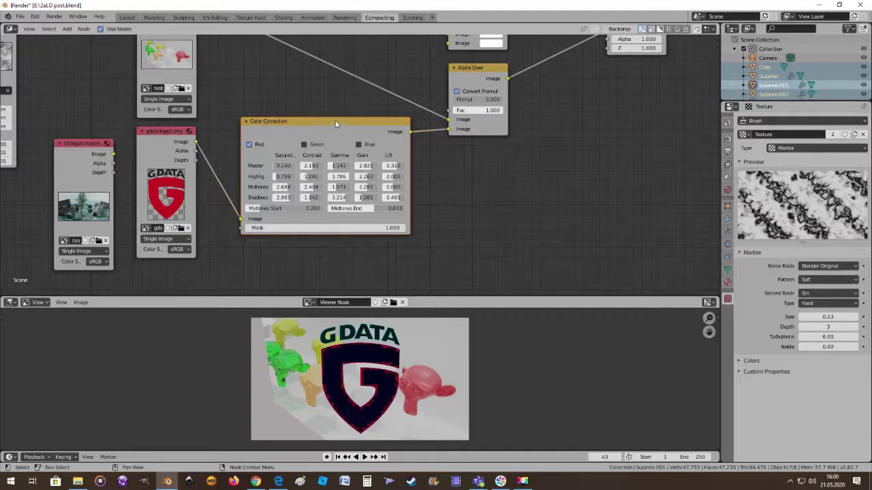
drag(335, 124, 340, 136)
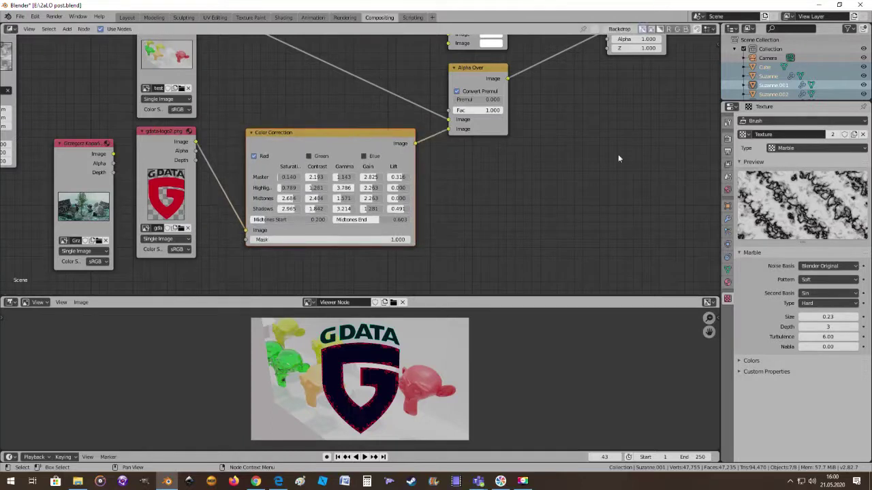
middle_drag(555, 145, 571, 173)
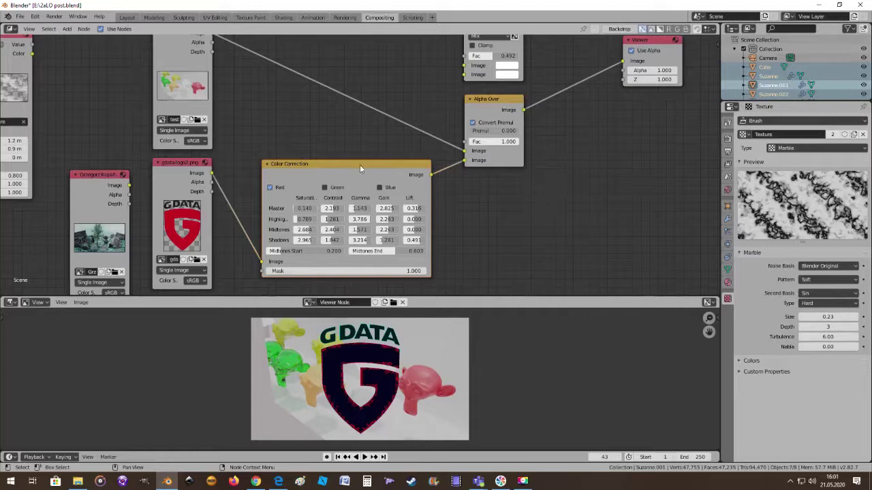
mouse_move(359, 163)
mouse_down()
mouse_move(342, 146)
mouse_move(352, 162)
mouse_up()
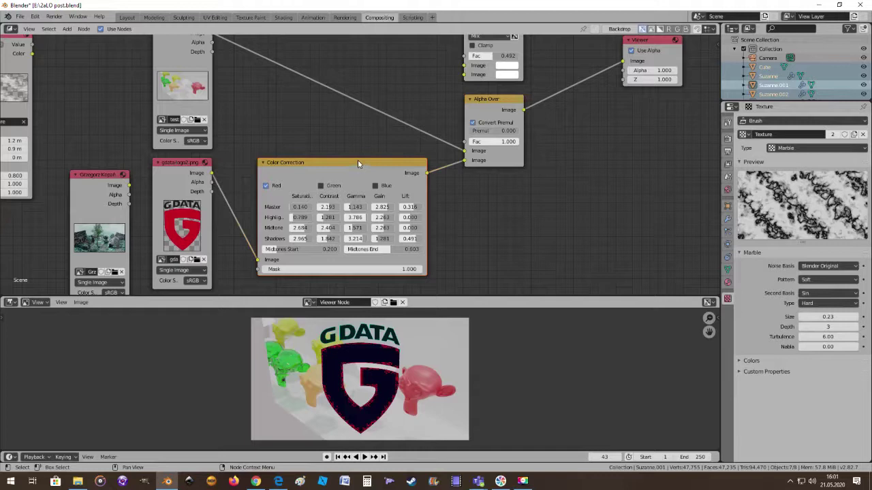
drag(357, 162, 351, 148)
click(357, 158)
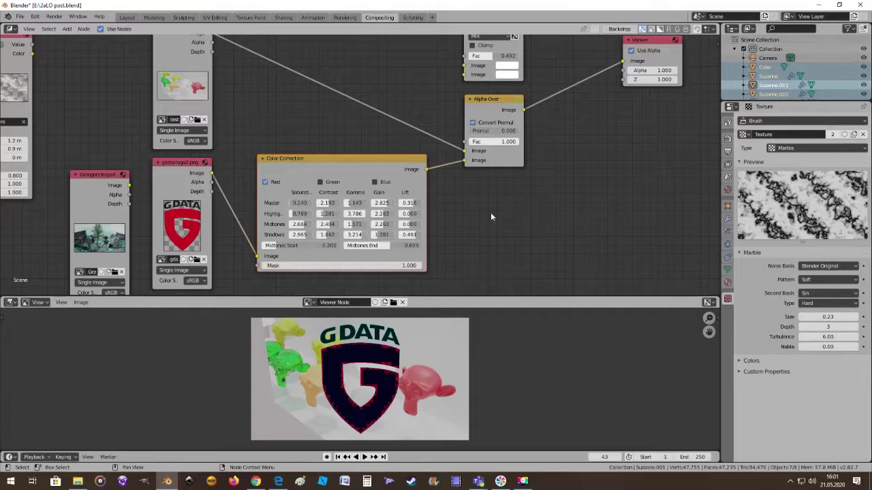
Delete the Color Correction node and link the gdata-logo2.png image directly to Alpha Over's second Image input.
drag(351, 163, 355, 160)
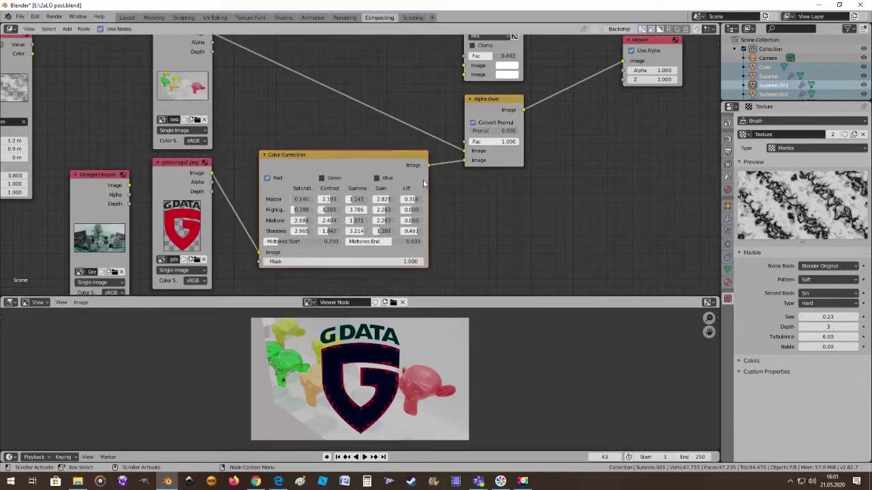
key(Delete)
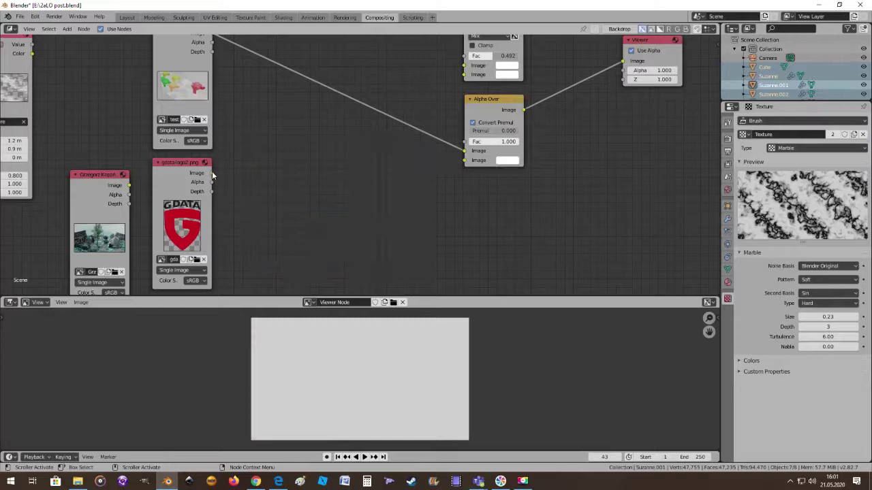
drag(212, 173, 464, 160)
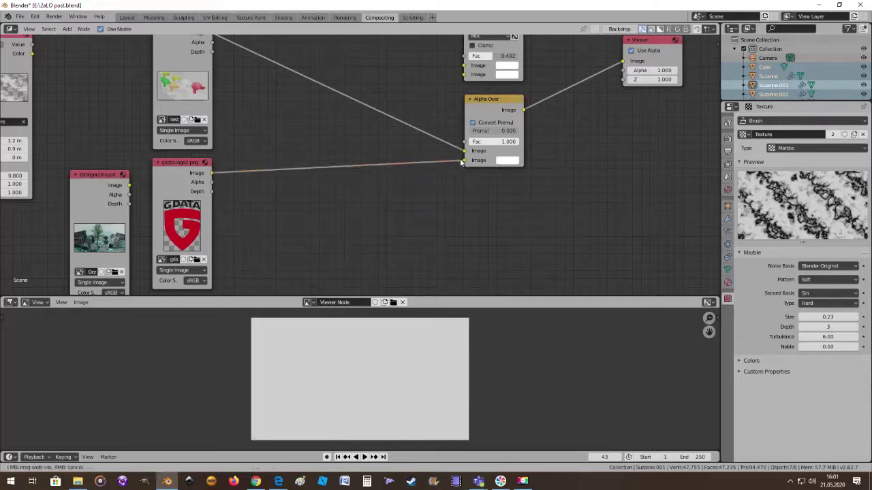
Add a Gamma node and insert it on the link between gdata-logo2.png and Alpha Over's second Image input.
click(68, 30)
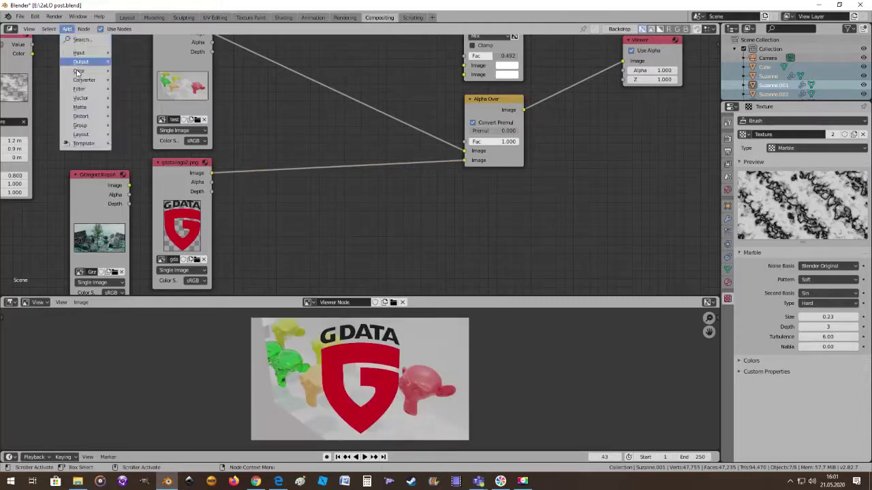
mouse_move(77, 71)
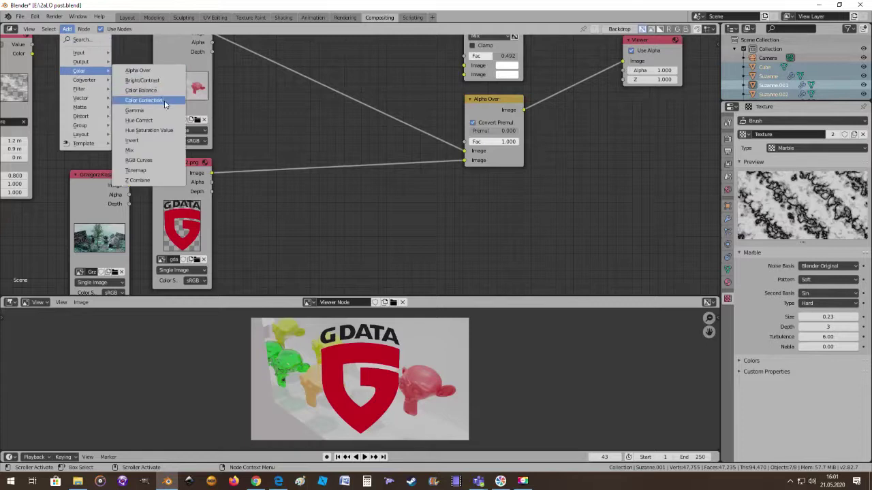
click(157, 111)
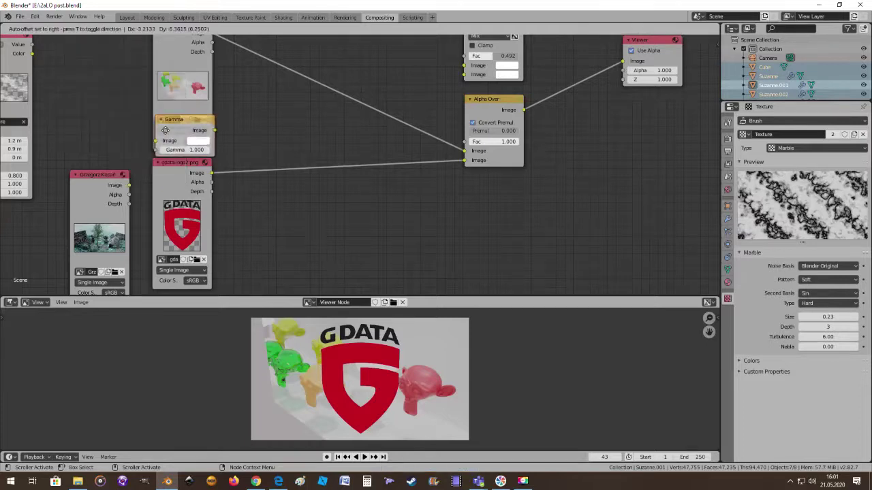
click(312, 160)
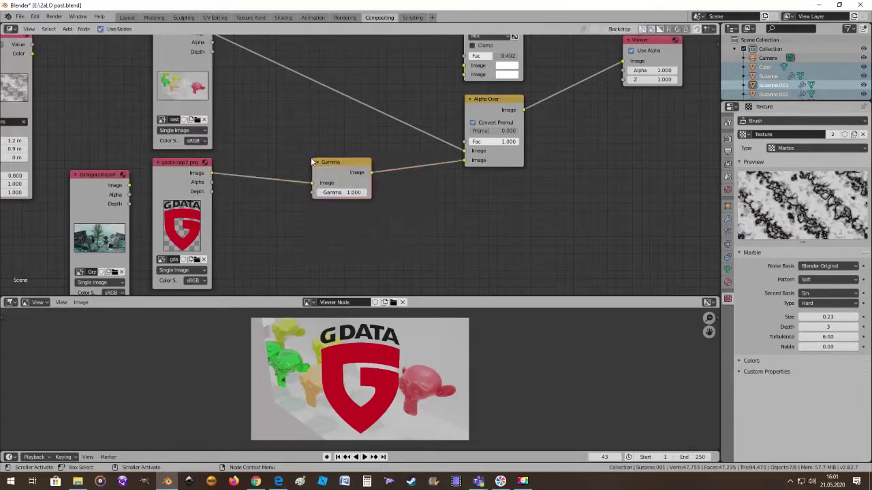
scroll(370, 222, up, 2)
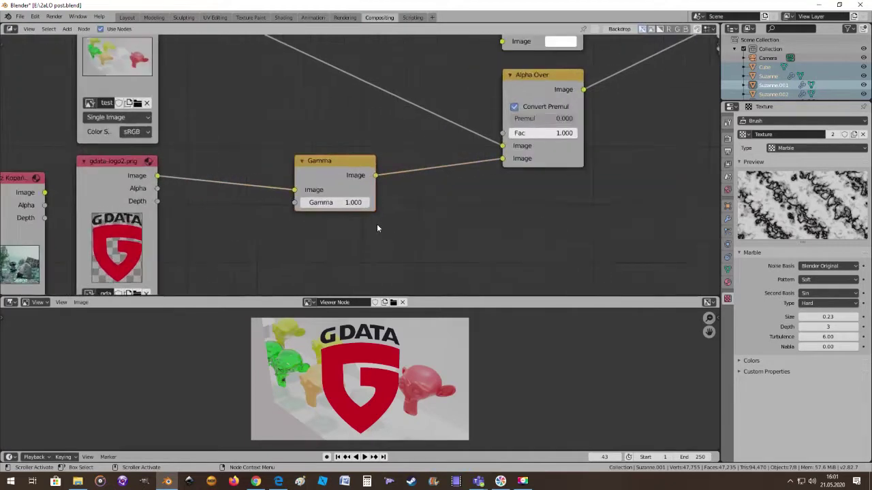
Try a Gamma value of 0.001 on the logo, and set it to 10.
mouse_move(321, 202)
mouse_down()
mouse_move(361, 203)
mouse_move(312, 203)
mouse_up()
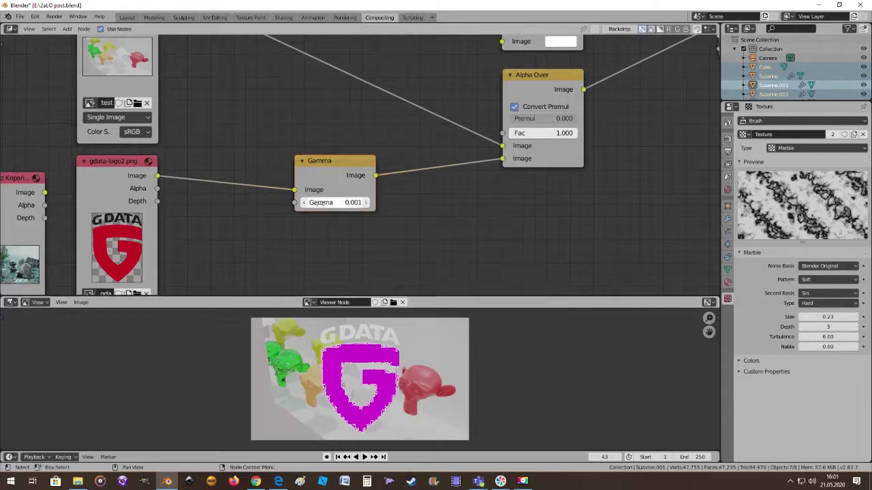
click(337, 203)
text(10)
key(Return)
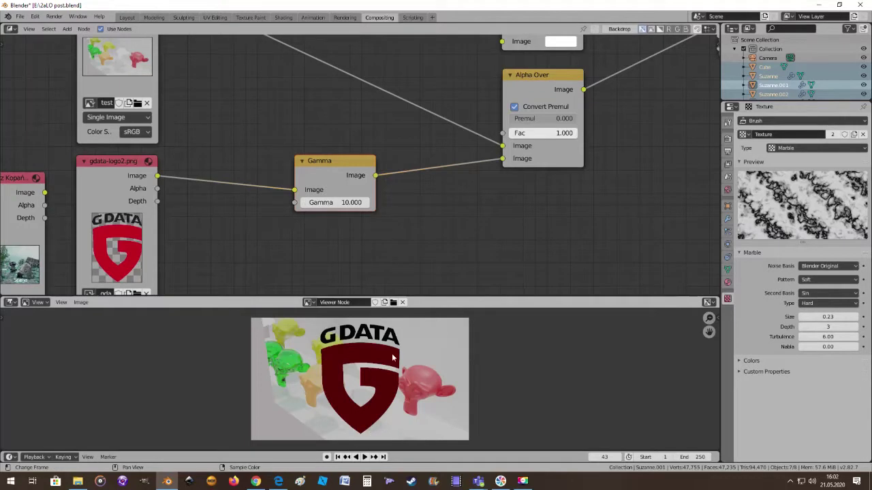
scroll(391, 354, down, 2)
scroll(417, 264, up, 1)
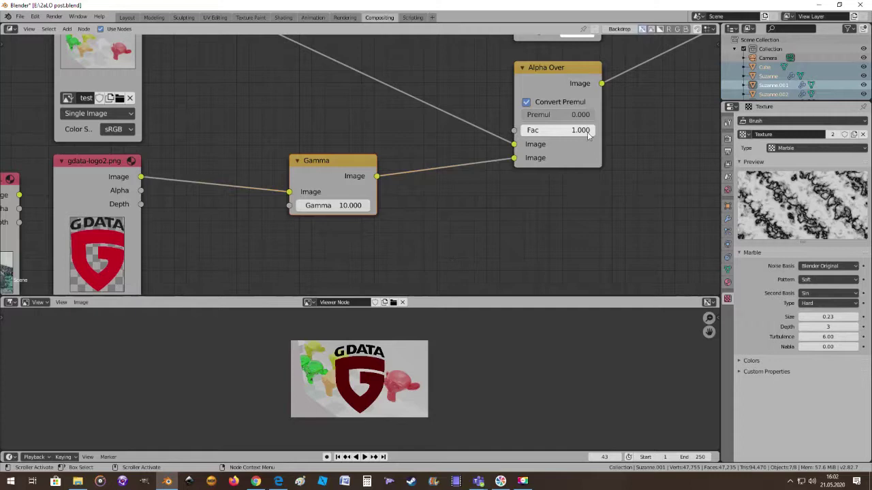
Detach the Gamma node from the logo's link and insert it between test2aLO.png and Alpha Over's first Image input.
mouse_move(587, 135)
mouse_down()
mouse_move(504, 135)
mouse_move(587, 135)
mouse_up()
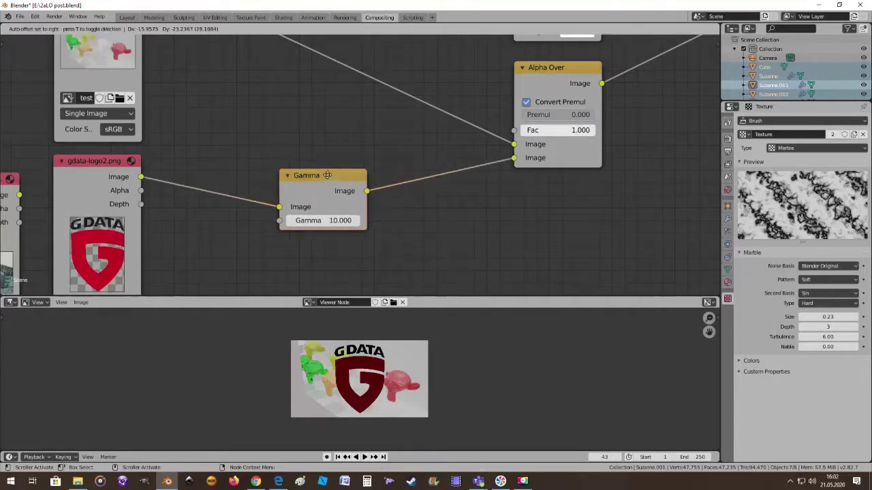
scroll(341, 197, down, 1)
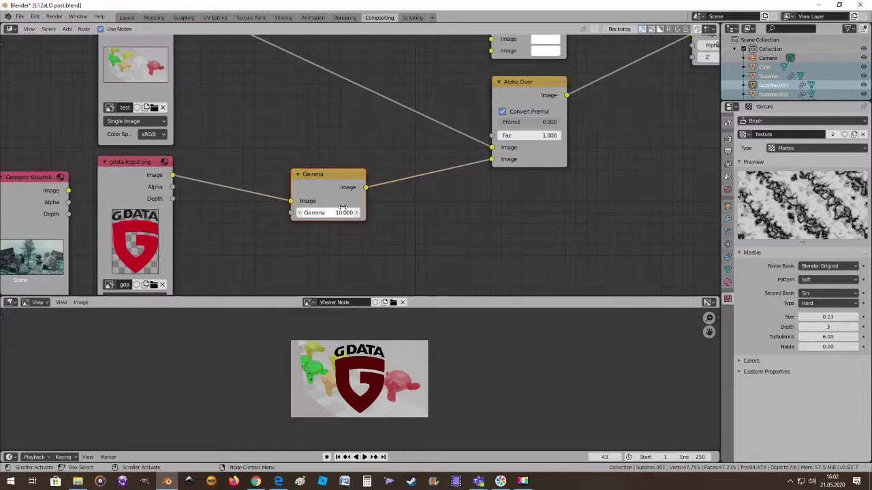
scroll(343, 207, up, 1)
scroll(327, 204, down, 2)
drag(297, 201, 481, 160)
drag(334, 177, 346, 67)
scroll(380, 94, up, 1)
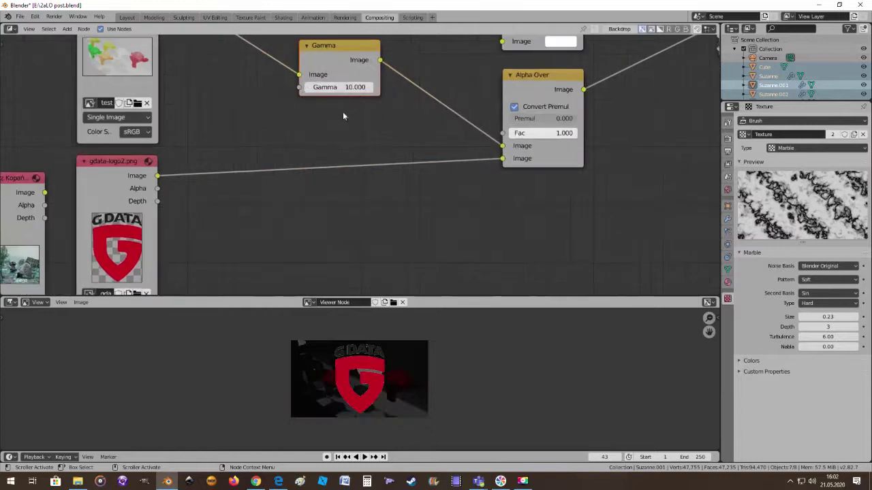
Set the render's Gamma value to 3.000 and inspect the composite in the viewer image.
middle_drag(343, 116, 345, 204)
drag(347, 177, 152, 177)
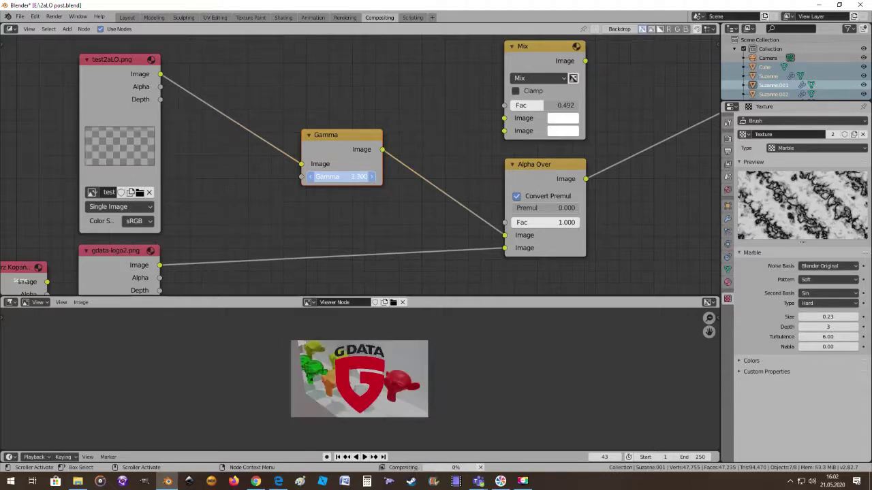
drag(152, 177, 171, 177)
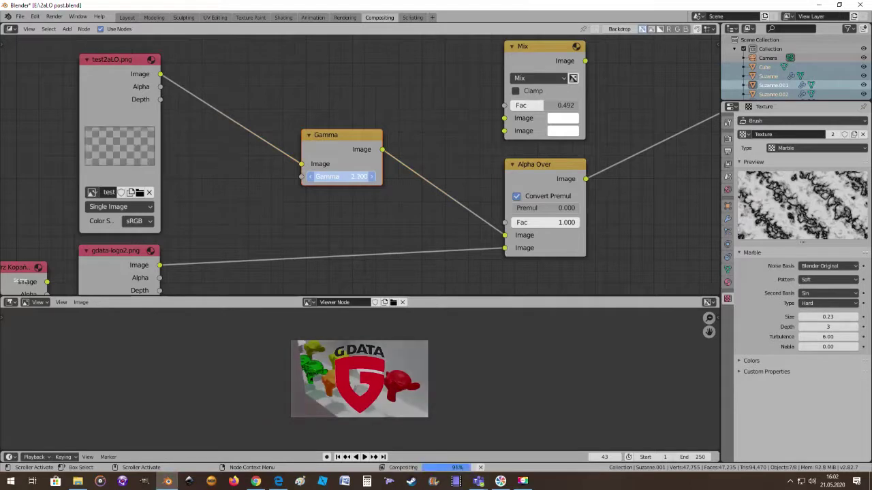
drag(341, 177, 340, 176)
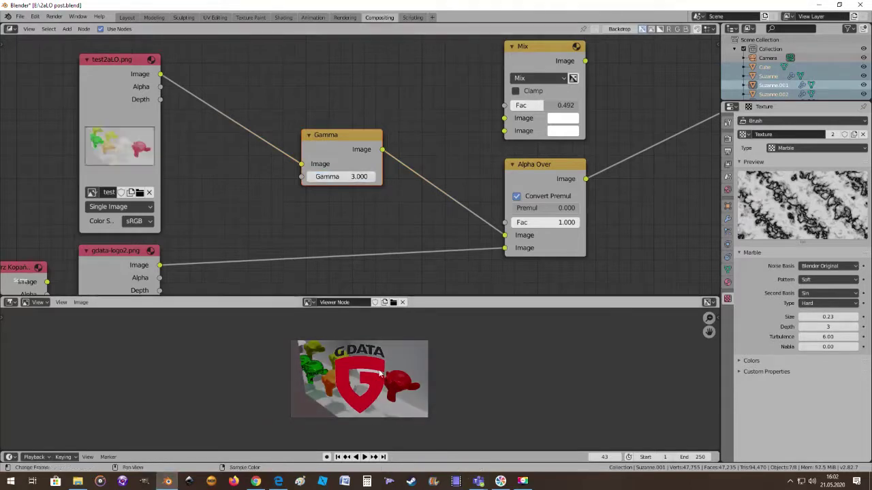
scroll(380, 383, up, 3)
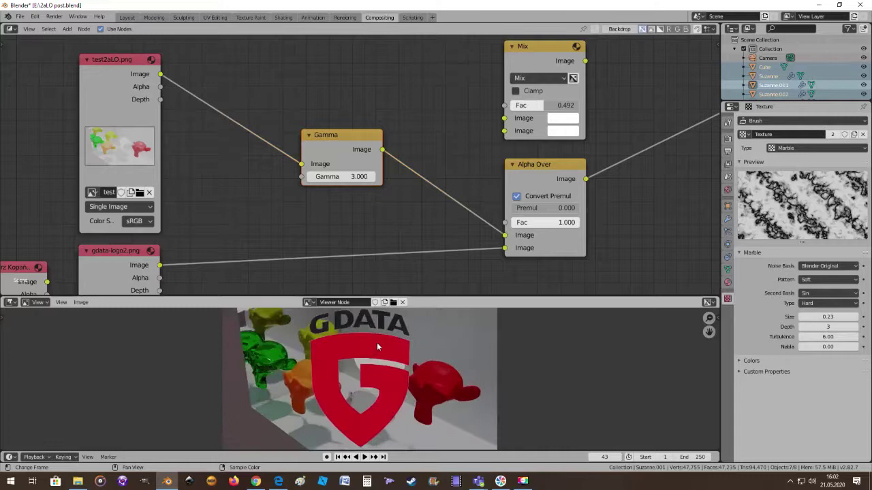
scroll(376, 343, down, 2)
scroll(338, 153, down, 1)
scroll(338, 153, down, 1)
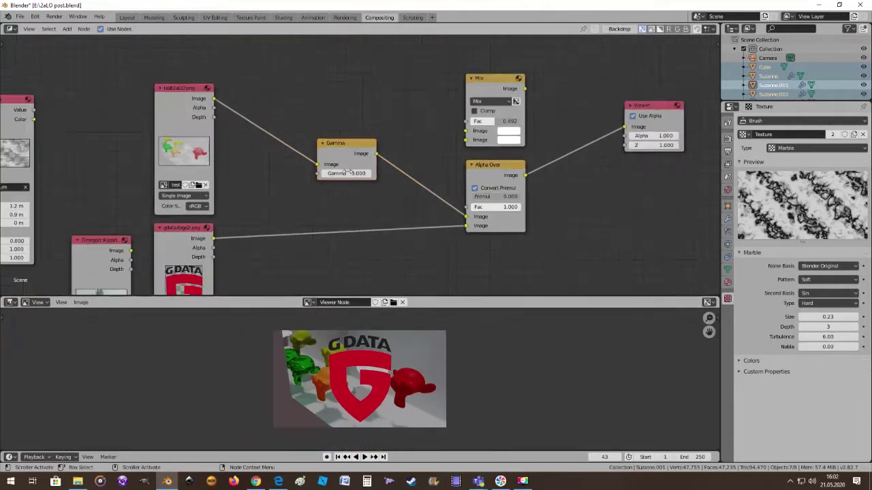
Disconnect the Gamma node, linking test2aLO.png directly to Alpha Over, and delete the node.
drag(317, 167, 466, 217)
drag(367, 145, 406, 88)
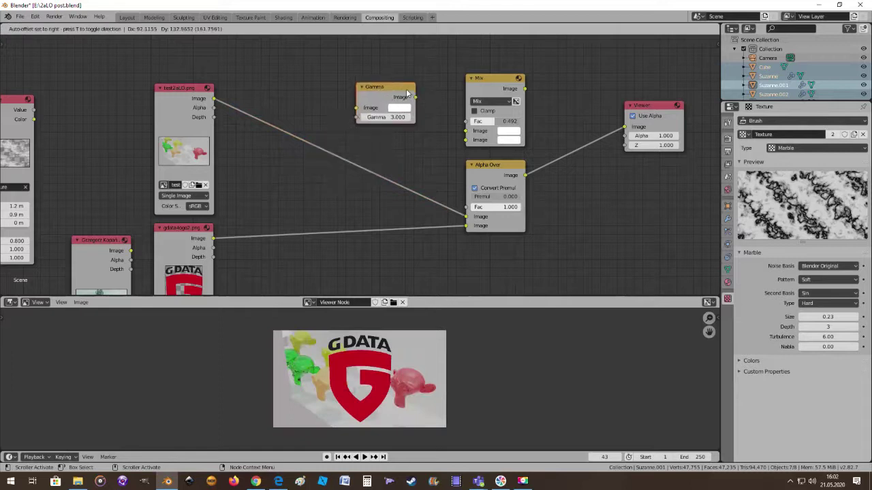
key(x)
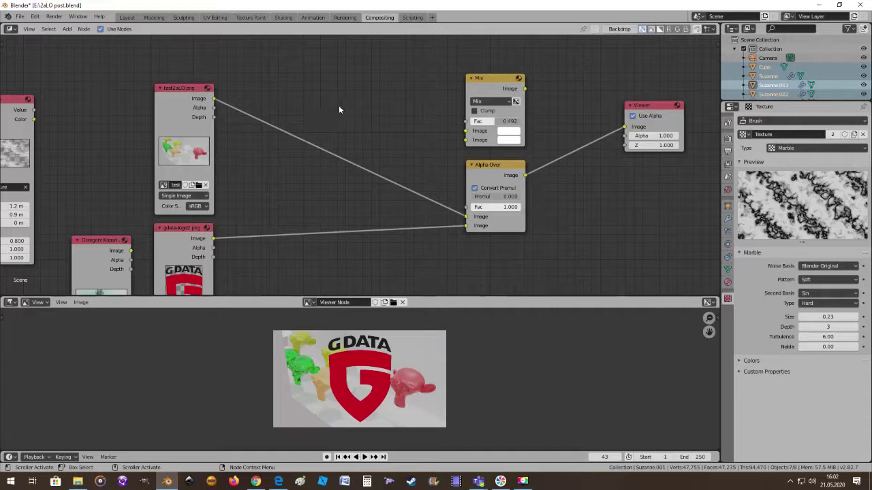
Restore the Gamma node, place it between the images and Alpha Over, and link its output to Alpha Over's second Image input.
key(ctrl+v)
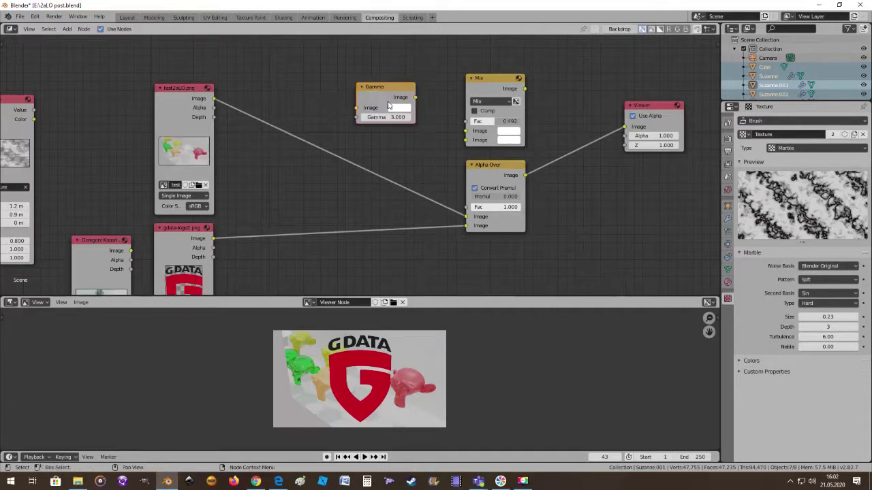
drag(381, 89, 301, 196)
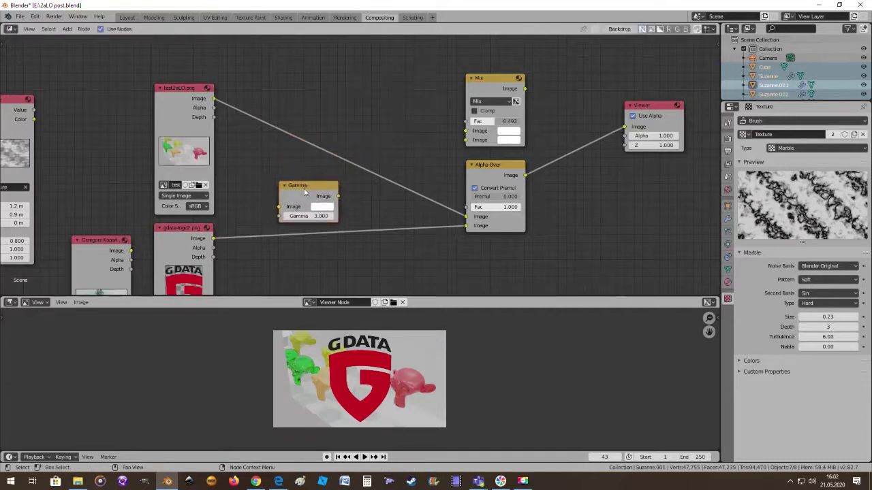
scroll(315, 211, up, 1)
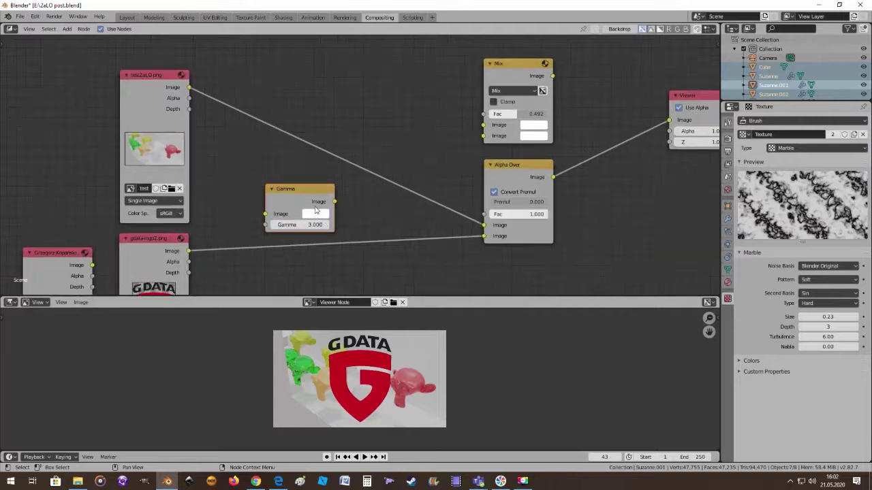
drag(303, 188, 323, 190)
scroll(408, 254, down, 1)
middle_drag(408, 254, 400, 220)
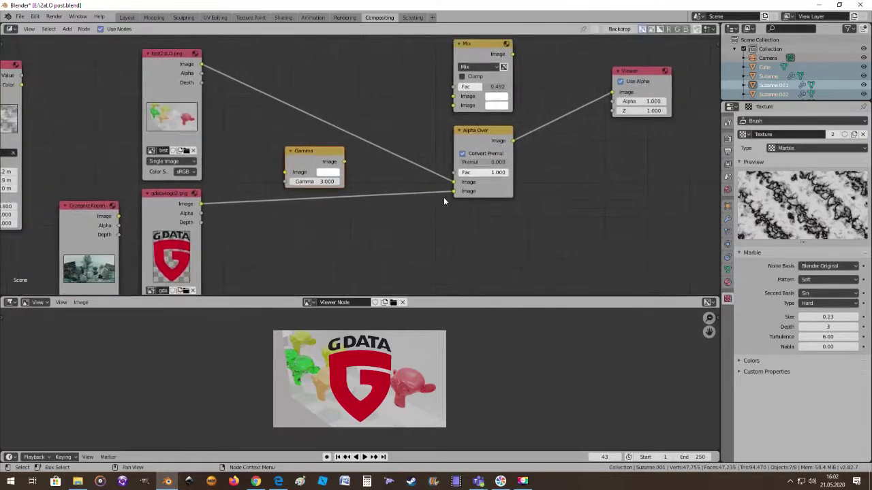
drag(345, 161, 456, 191)
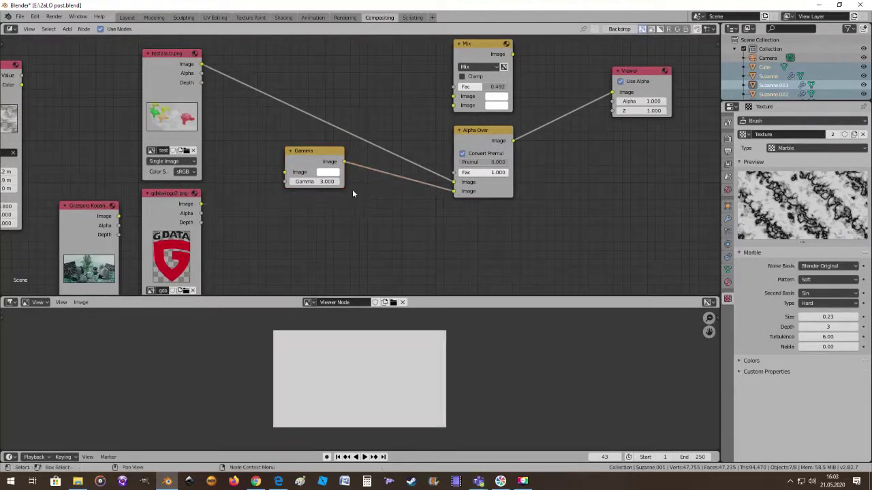
Set the Gamma node's Image colour to bright green and swap the links on Alpha Over's two Image inputs.
click(328, 172)
drag(344, 81, 336, 55)
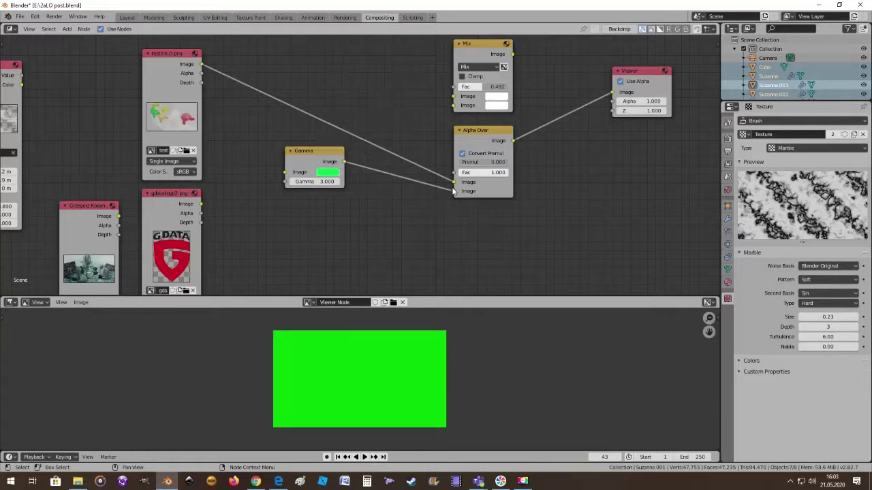
drag(455, 184, 454, 194)
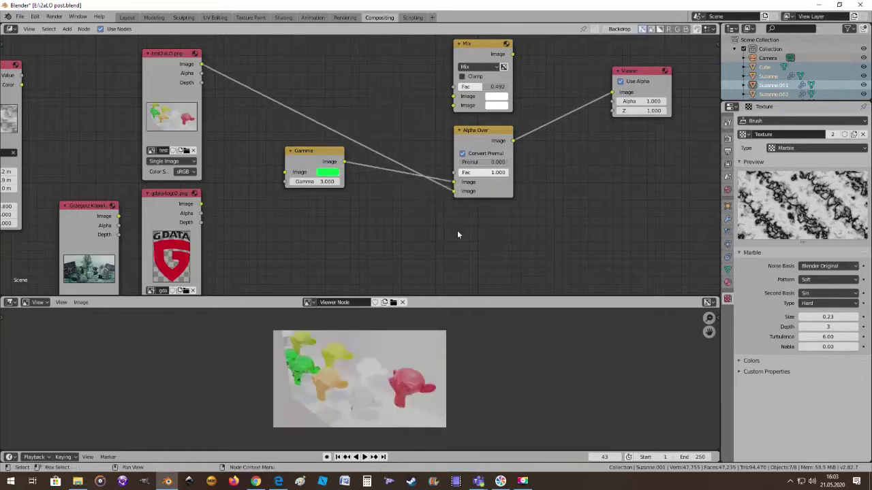
Change the Gamma node's Image colour to blue and set its Gamma value to 7.700.
scroll(348, 198, up, 1)
click(320, 176)
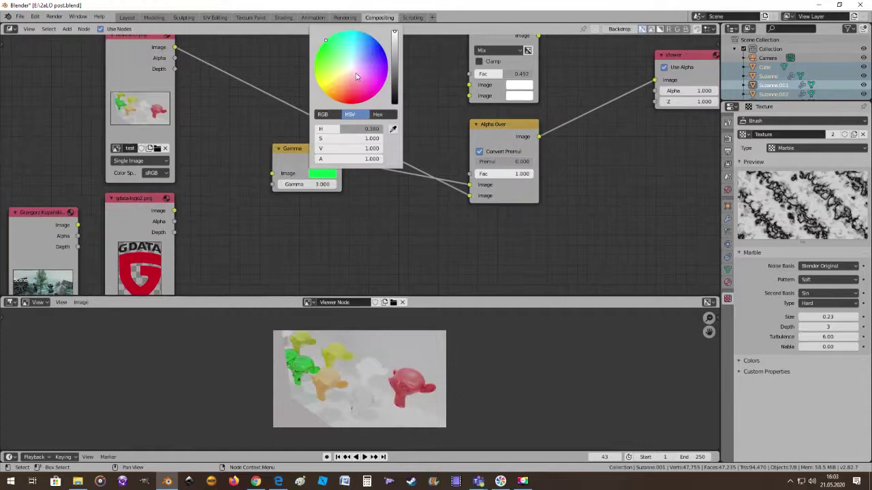
click(360, 104)
click(380, 50)
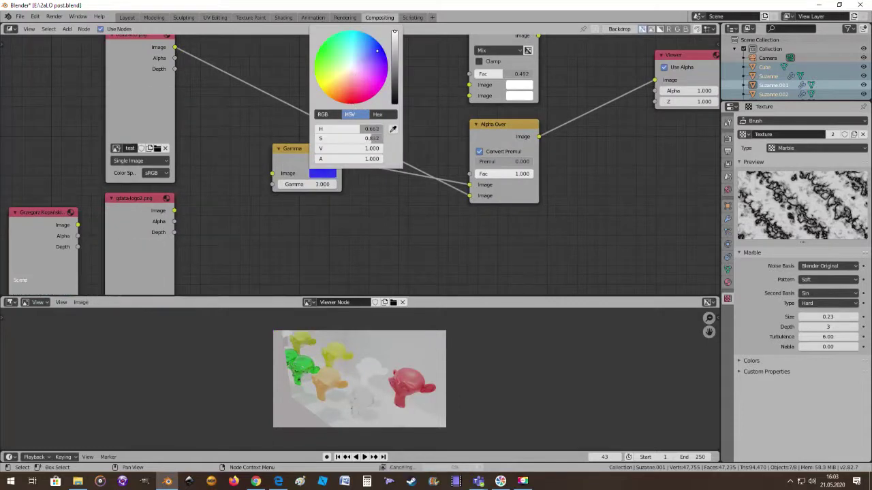
drag(320, 184, 393, 215)
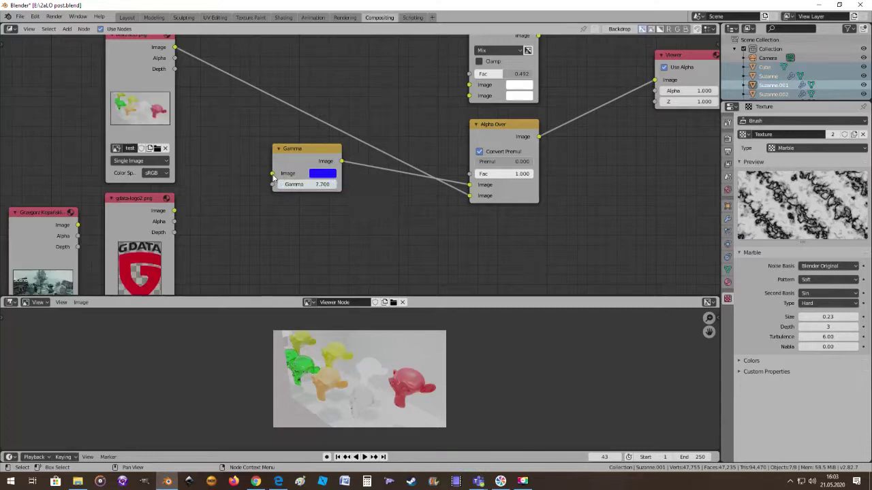
Try linking gdata-logo2.png's Image output to the node's Gamma value input, and remove that link.
drag(175, 212, 273, 184)
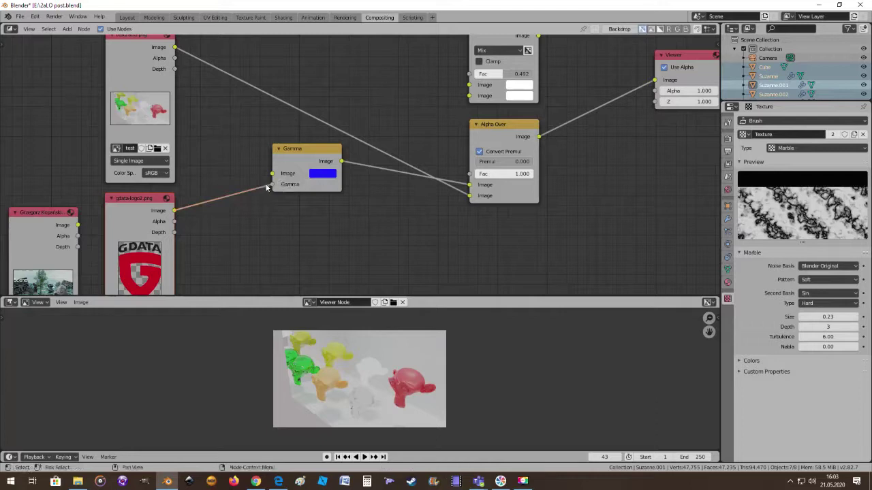
drag(272, 184, 259, 208)
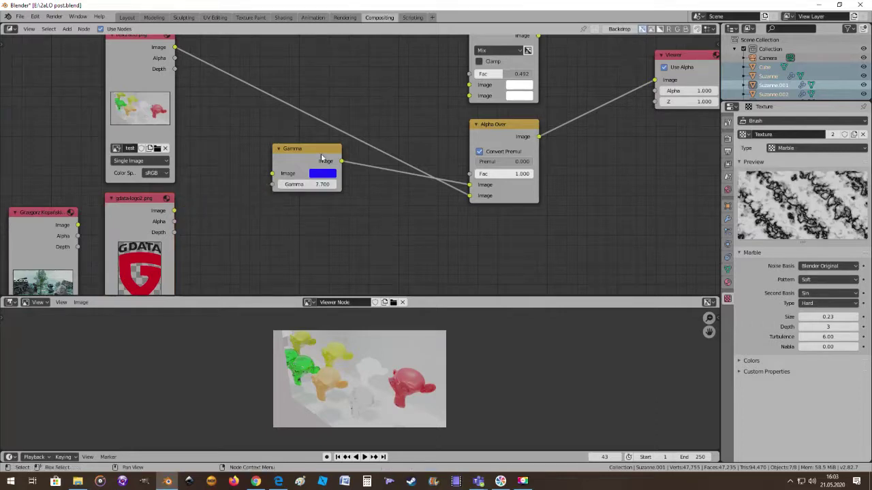
drag(312, 150, 288, 155)
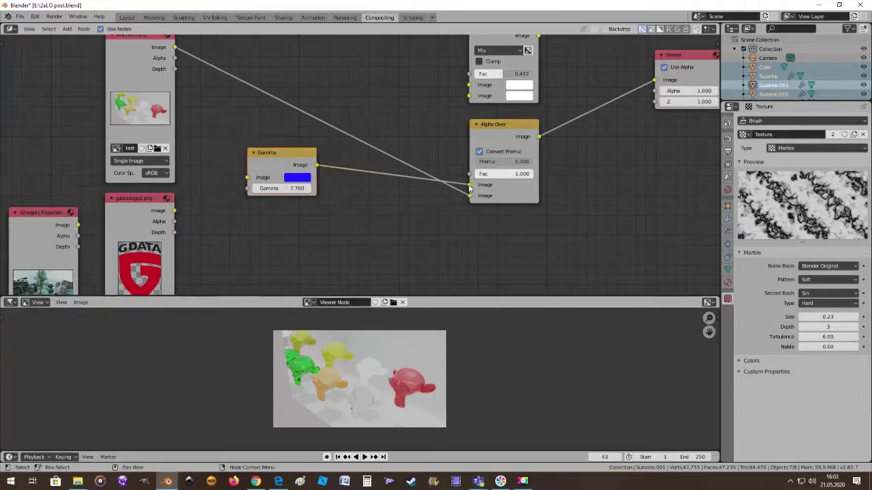
Disconnect and delete the Gamma node, with test2aLO.png feeding Alpha Over's first Image input and gdata-logo2.png the second.
drag(468, 188, 361, 191)
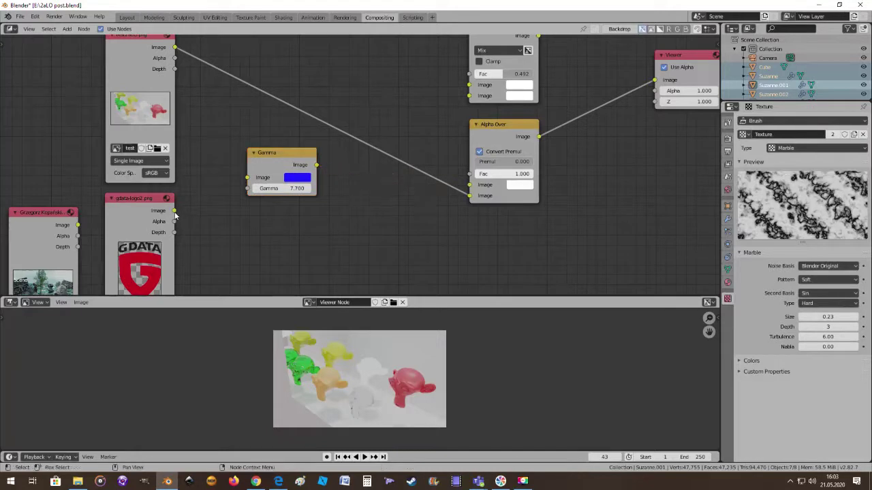
drag(174, 210, 469, 185)
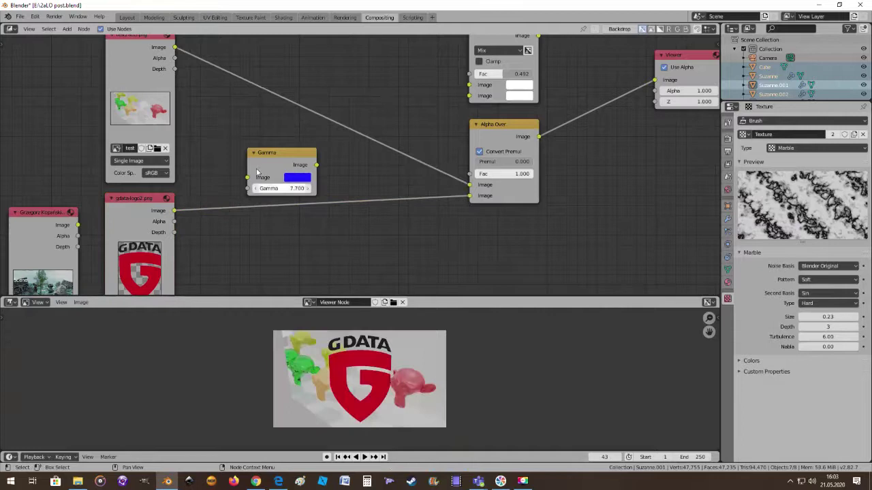
click(269, 153)
key(x)
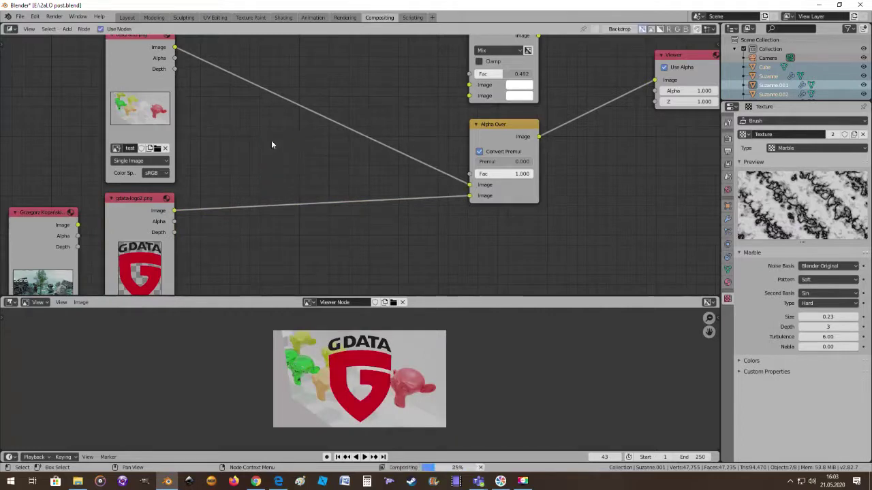
Insert a Hue Correct node into the link between test2aLO.png and Alpha Over's first Image input.
click(66, 29)
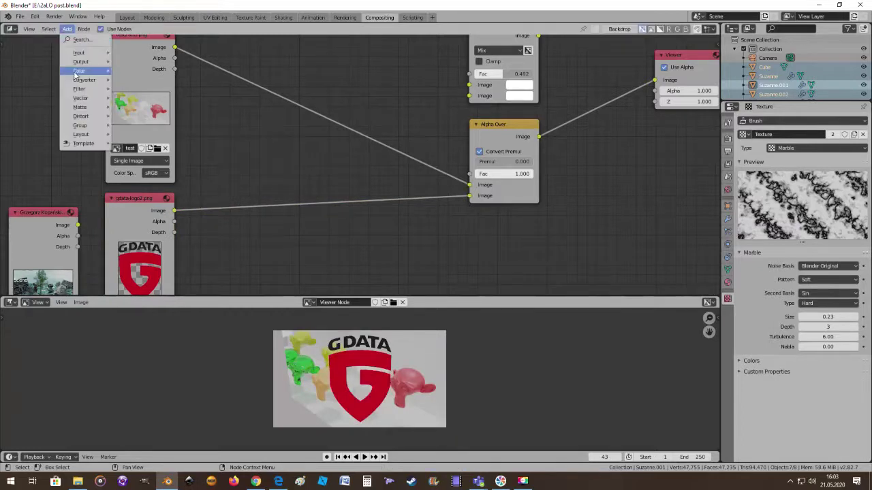
mouse_move(100, 74)
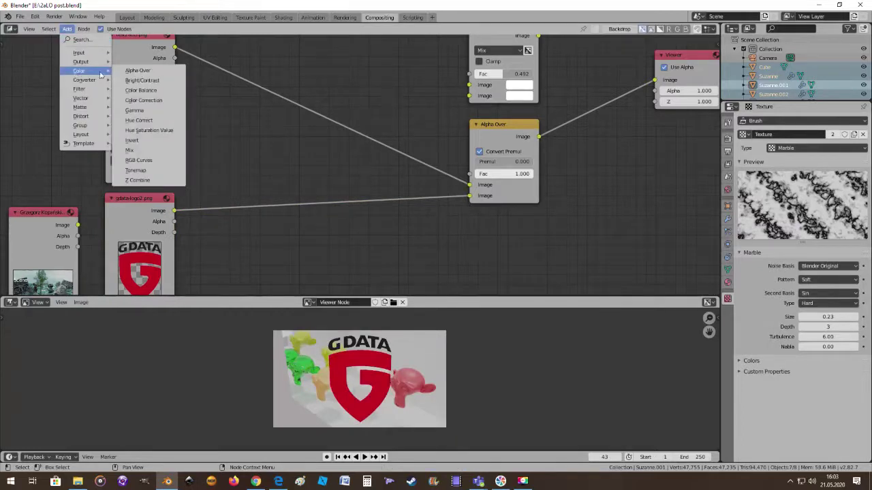
click(146, 120)
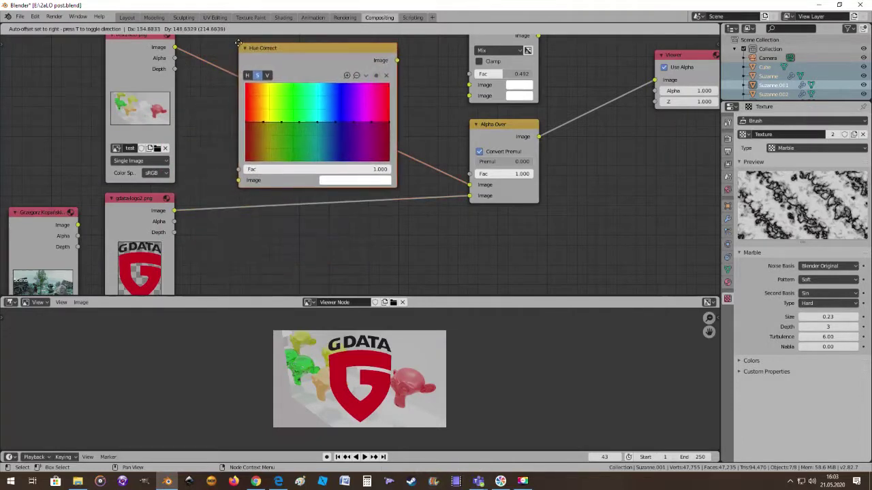
click(239, 44)
scroll(299, 87, down, 2)
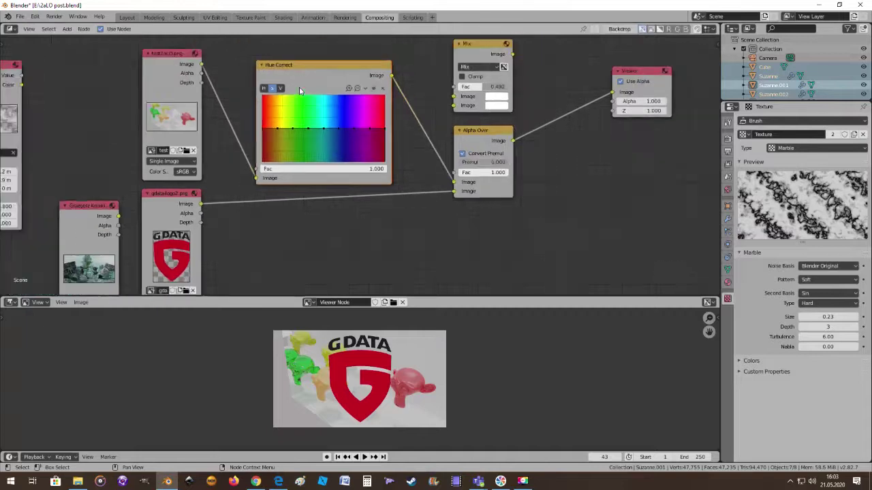
middle_drag(299, 86, 288, 99)
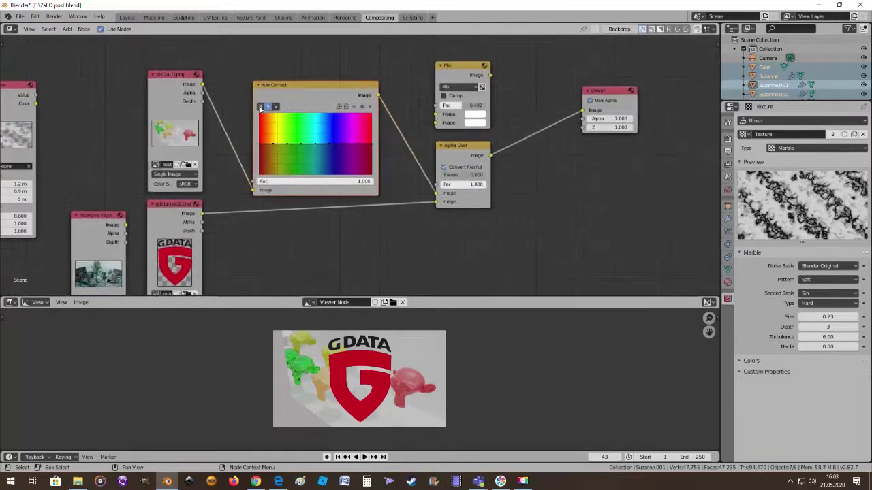
On Hue Correct's hue curve, raise the green point to about X 0.388, Y 0.925 and lower the yellow-green point to X 0.26, Y 0.175.
click(270, 107)
click(259, 107)
scroll(260, 108, up, 1)
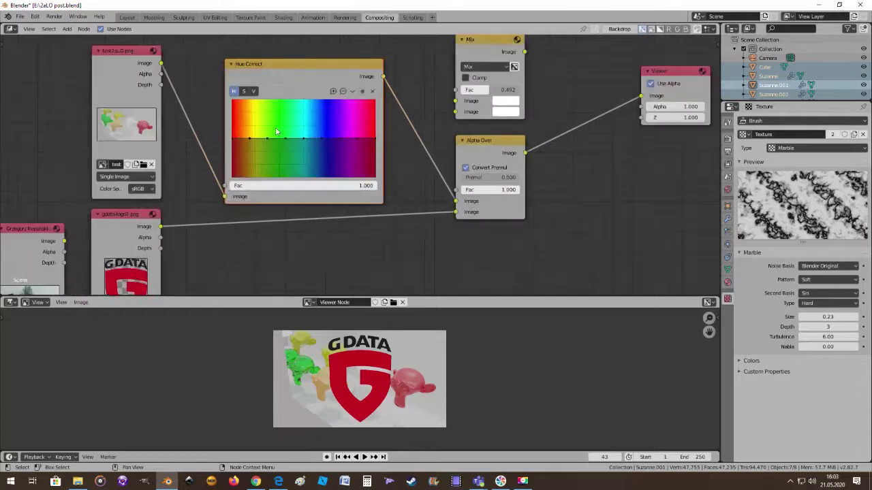
drag(269, 140, 288, 107)
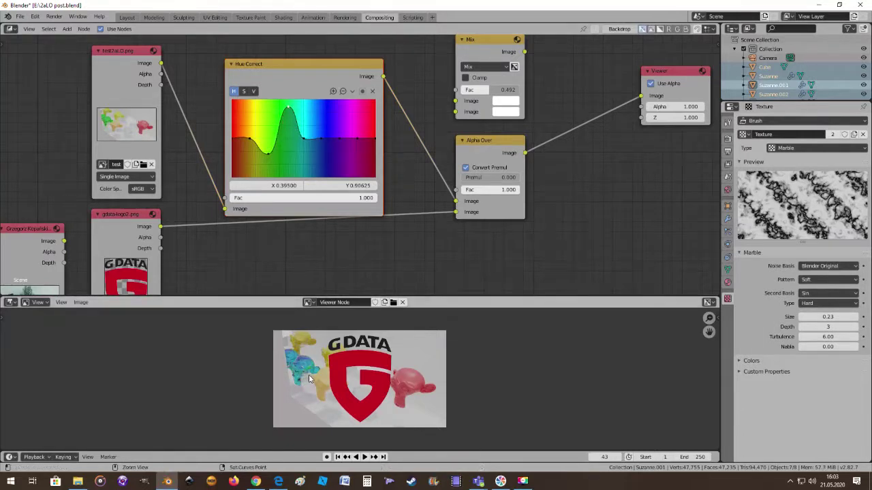
scroll(311, 377, up, 2)
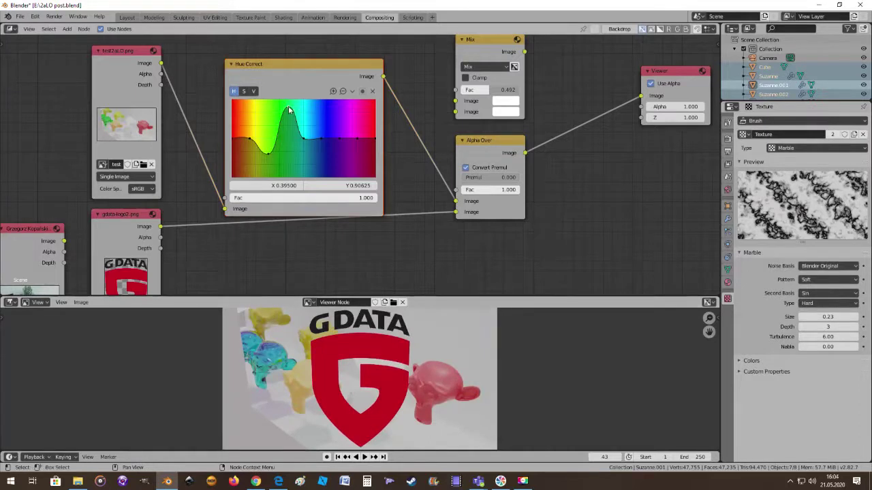
drag(289, 107, 287, 106)
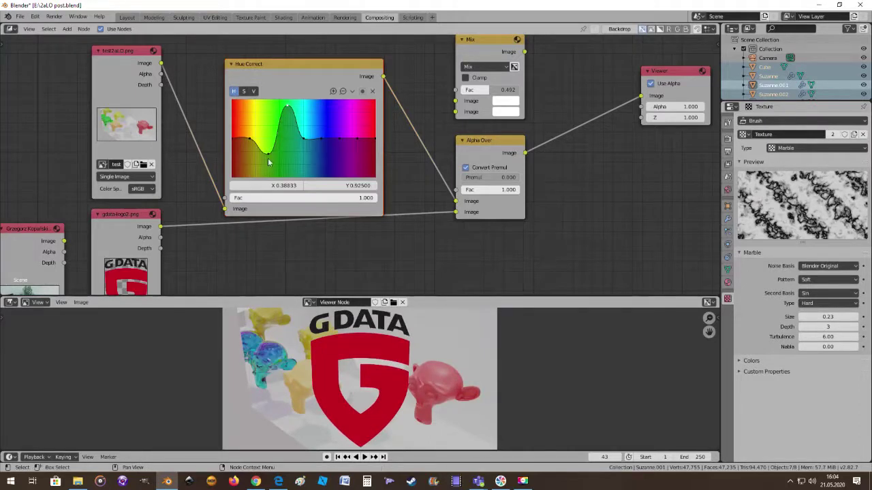
drag(267, 157, 269, 164)
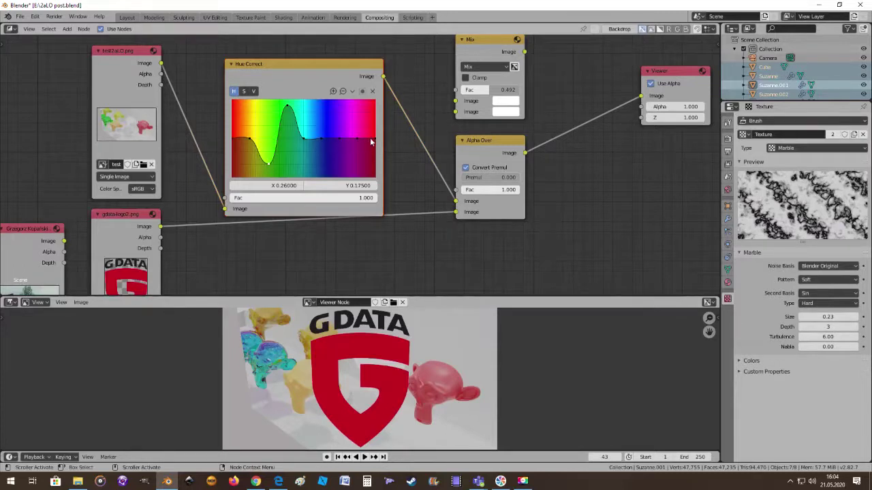
On the hue curve, lower the starting red point to X 0.01, Y 0.34375 and place the pink-red point at about X 0.947, Y 0.7125.
drag(366, 134, 368, 113)
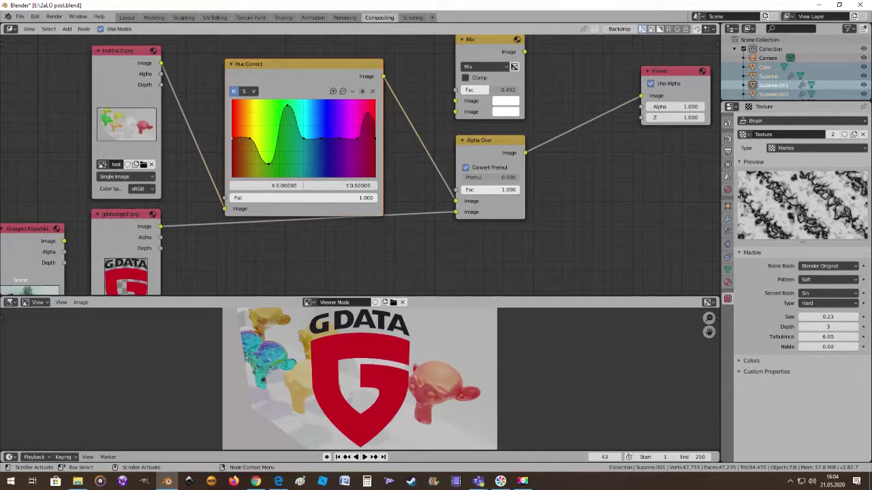
mouse_move(232, 140)
mouse_down()
mouse_move(234, 125)
mouse_move(234, 151)
mouse_up()
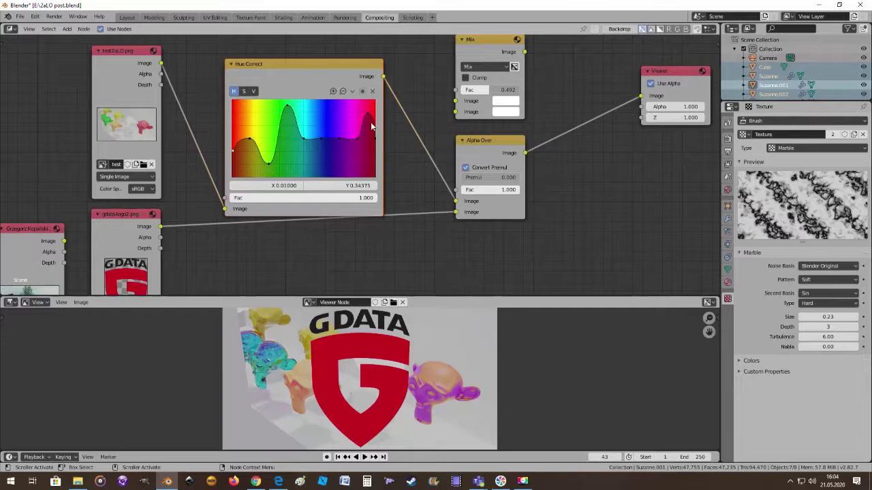
drag(368, 113, 357, 139)
key(ctrl+z)
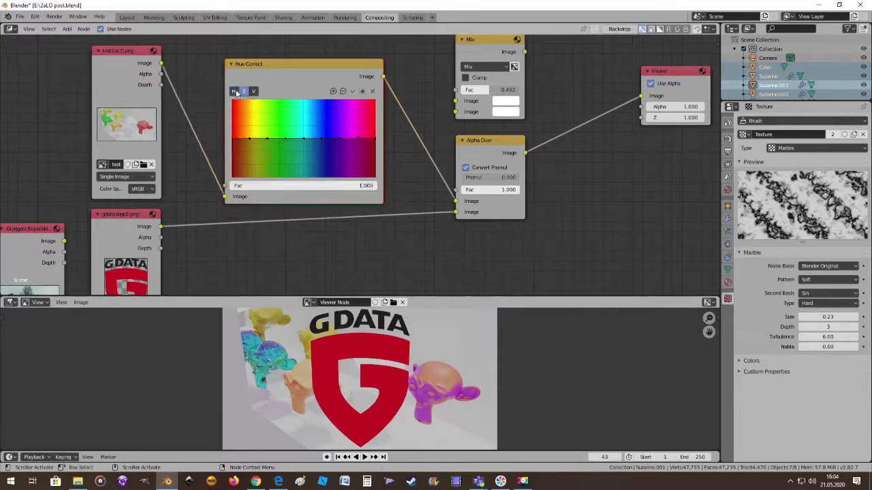
key(ctrl+shift+z)
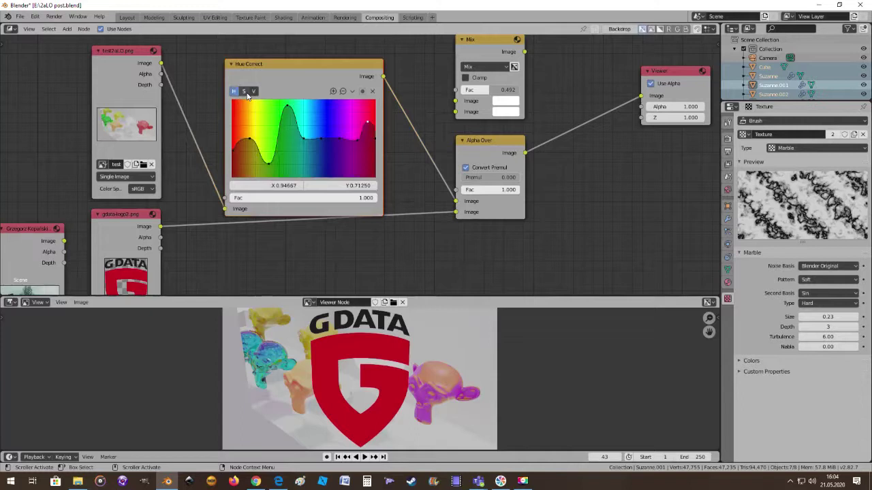
On the saturation curve, raise the blue range, lower the violet point to about X 0.727, Y 0.169 and the red point to X 0.98, Y 0.175.
click(244, 91)
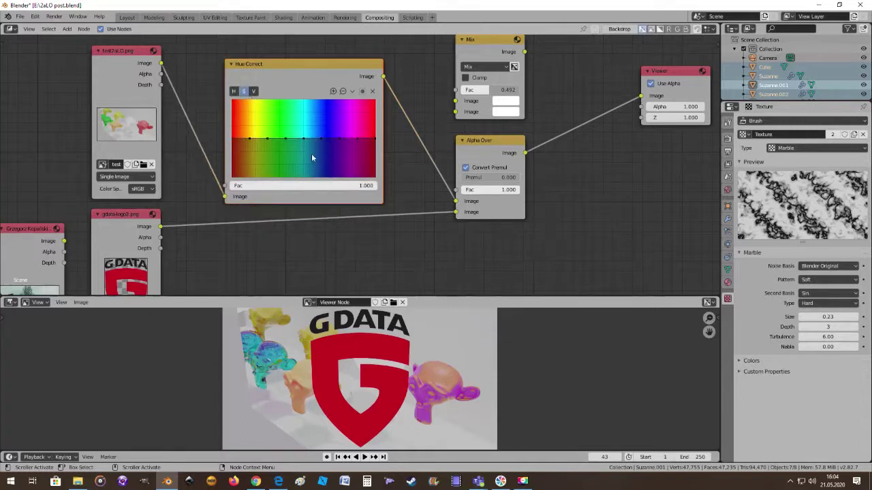
drag(325, 139, 339, 162)
scroll(278, 367, up, 1)
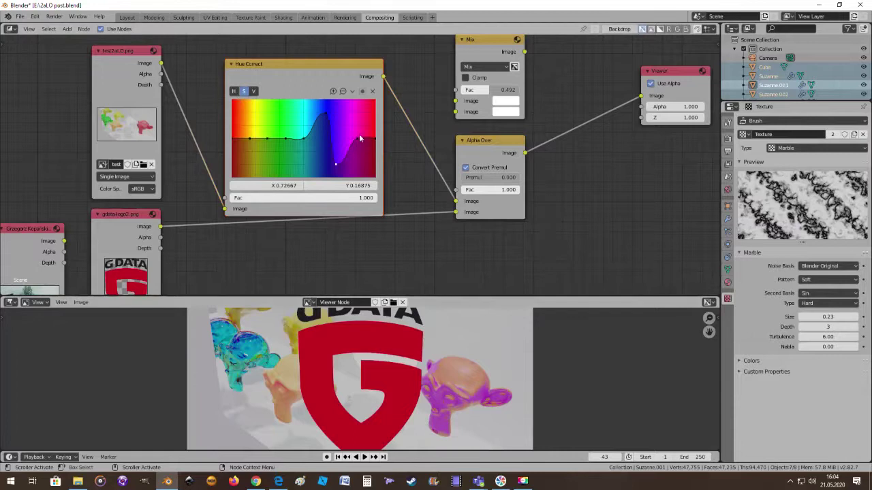
drag(370, 139, 373, 158)
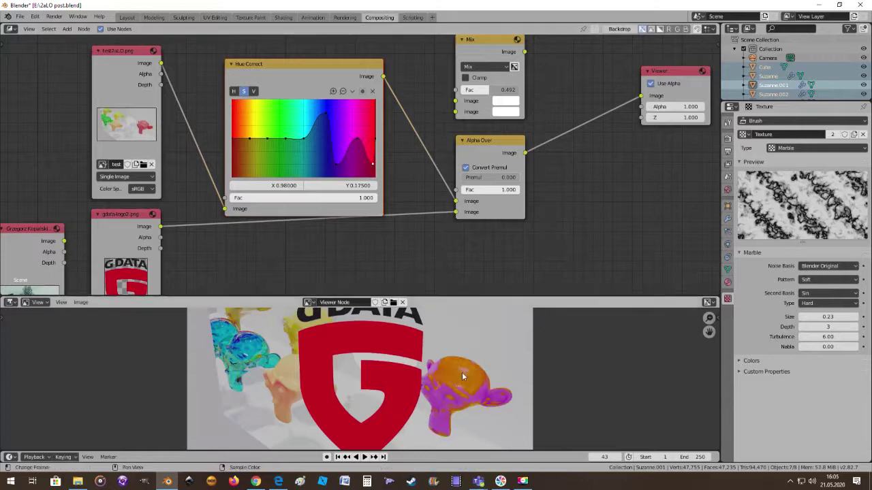
On Hue Correct's value curve, raise a point in the red end to about X 0.977, Y 0.819.
click(254, 90)
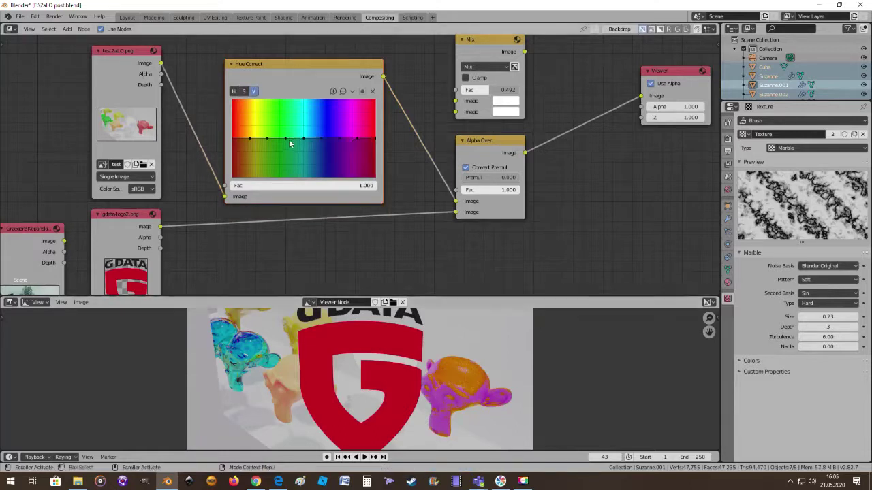
drag(363, 138, 371, 112)
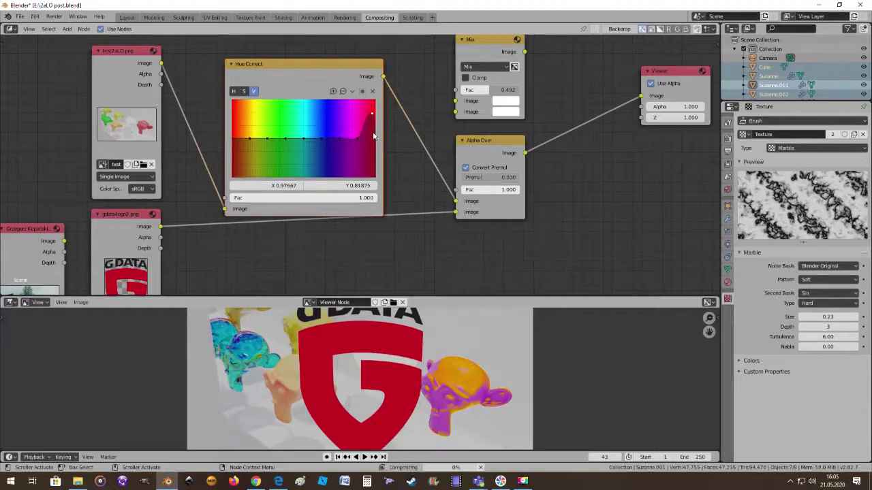
scroll(496, 394, down, 3)
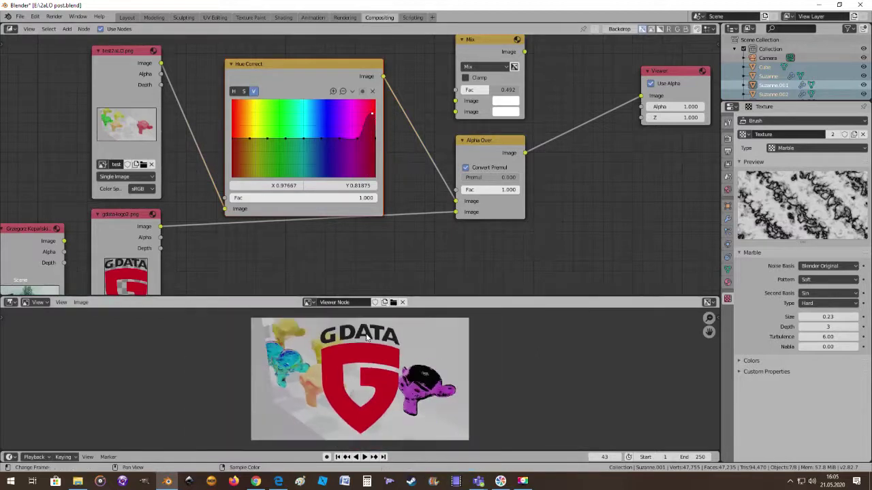
scroll(267, 135, down, 1)
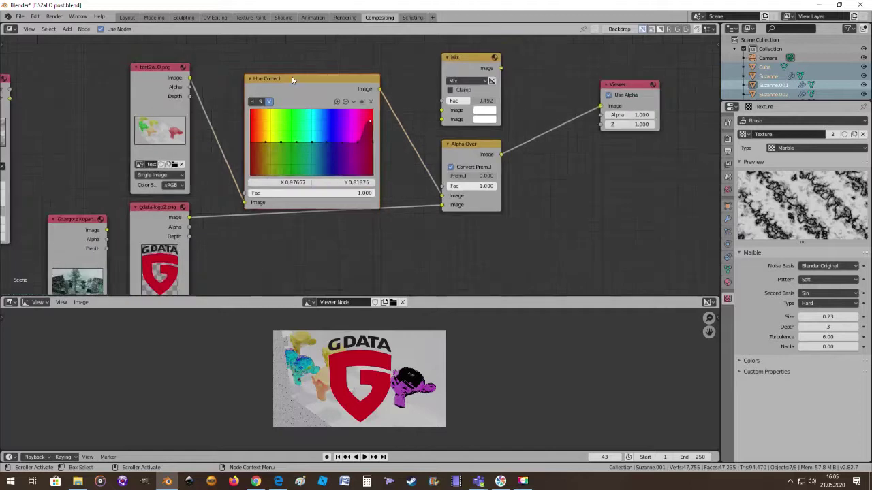
Show the Hue Correct node's hue curve and examine its effect on the coloured monkey heads in the viewer image.
drag(292, 76, 289, 66)
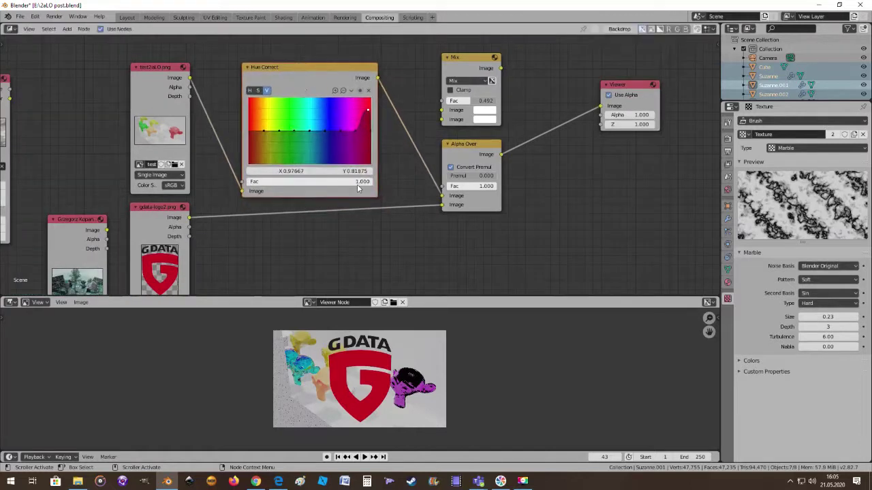
scroll(346, 228, up, 2)
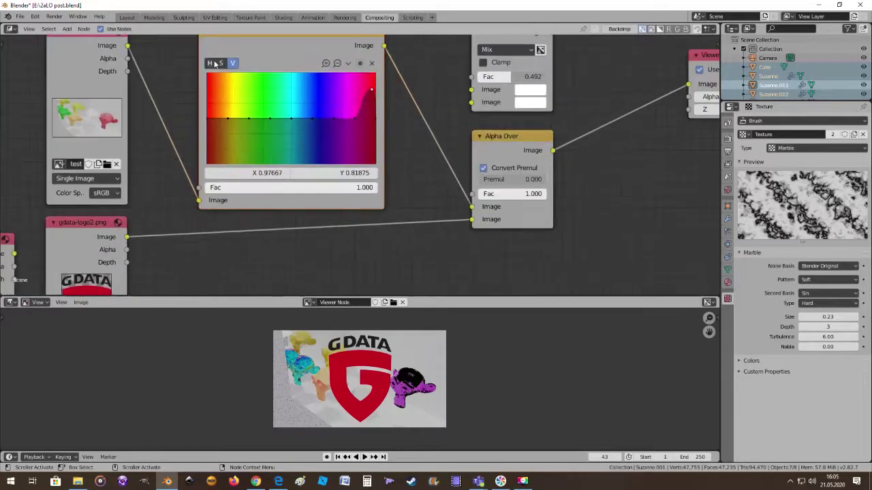
click(211, 64)
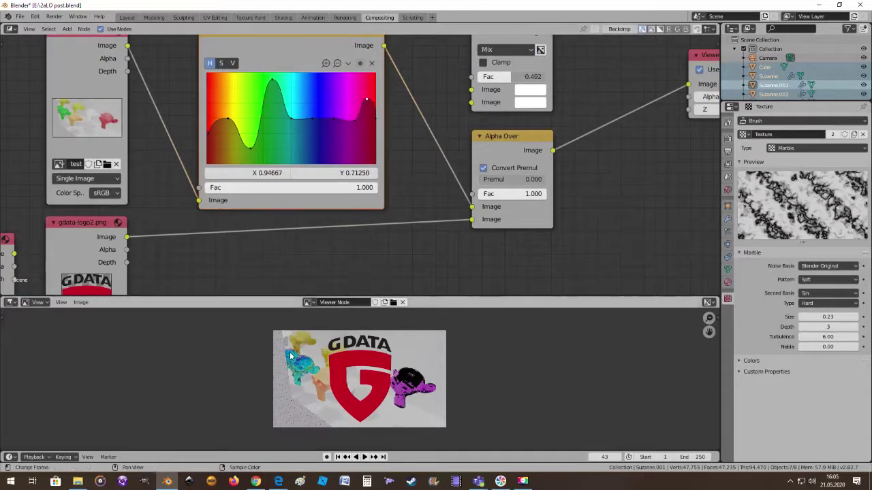
scroll(316, 371, up, 2)
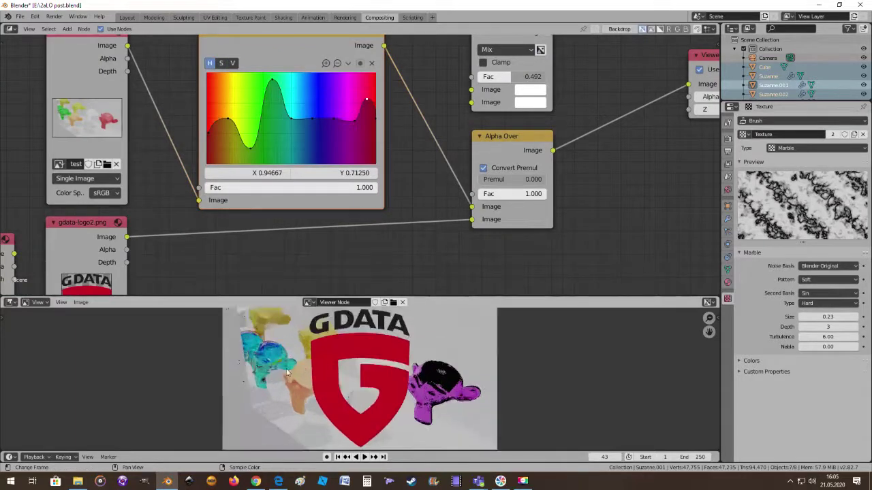
scroll(275, 359, down, 2)
scroll(284, 361, up, 3)
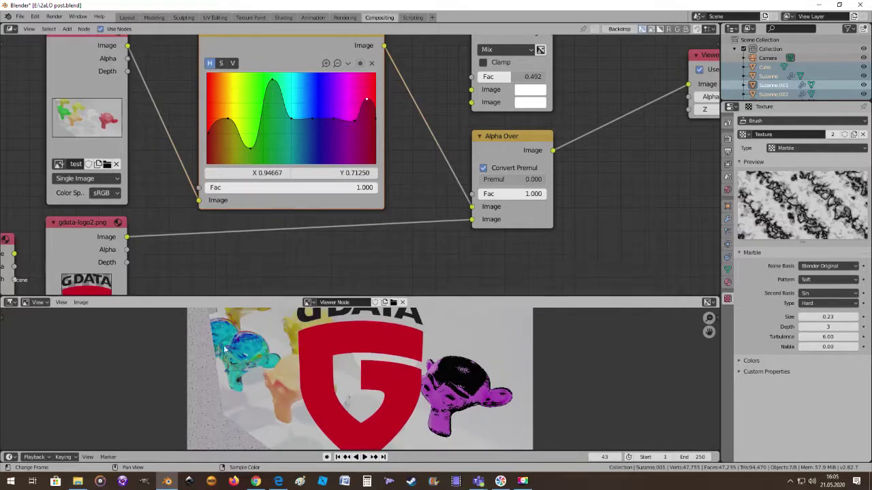
scroll(229, 344, down, 2)
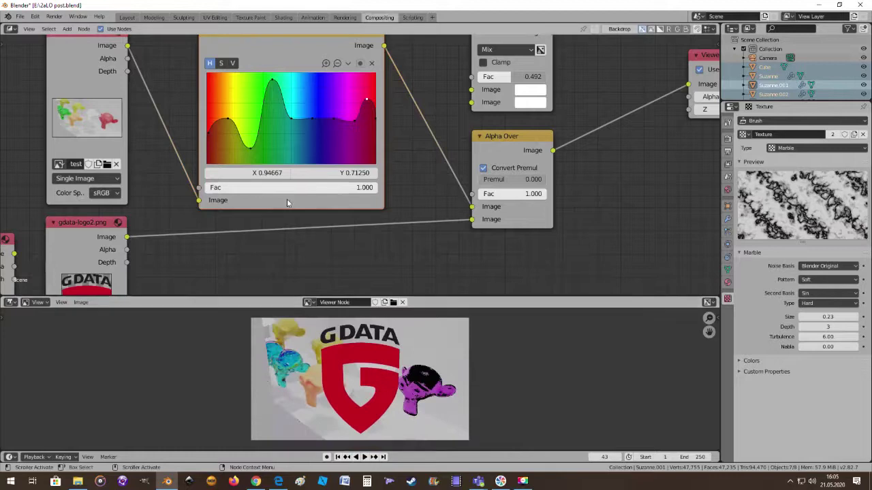
scroll(329, 172, down, 1)
scroll(330, 172, down, 1)
Delete the Hue Correct node and connect the test2aLO.png image directly to the first image input of Alpha Over.
drag(295, 66, 298, 63)
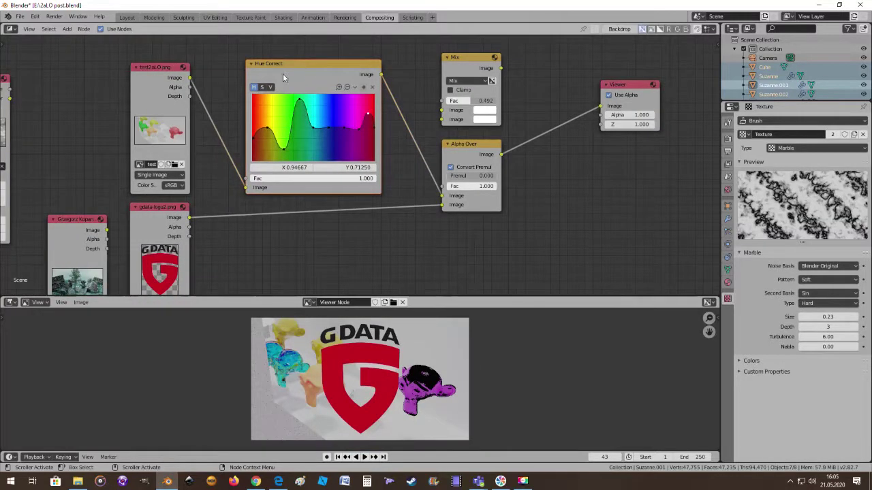
drag(302, 62, 308, 55)
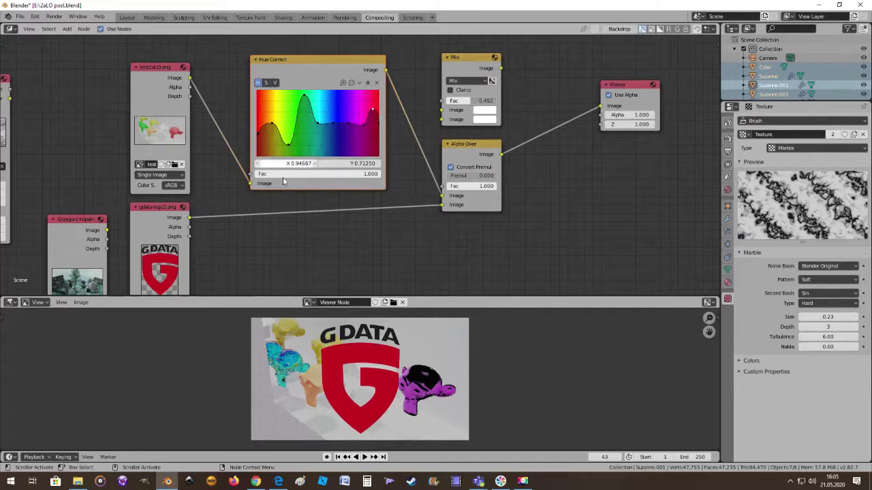
key(x)
drag(190, 78, 443, 196)
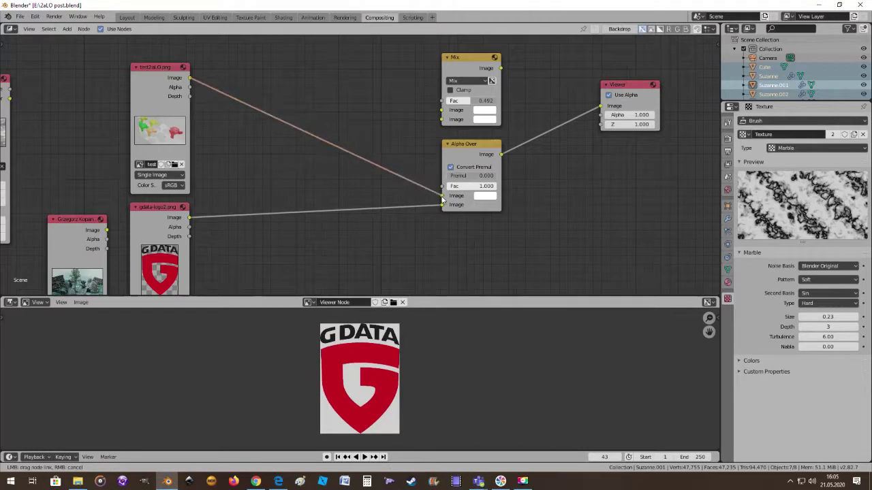
Insert a Hue Saturation Value node on the link between test2aLO.png and Alpha Over.
click(67, 29)
mouse_move(78, 75)
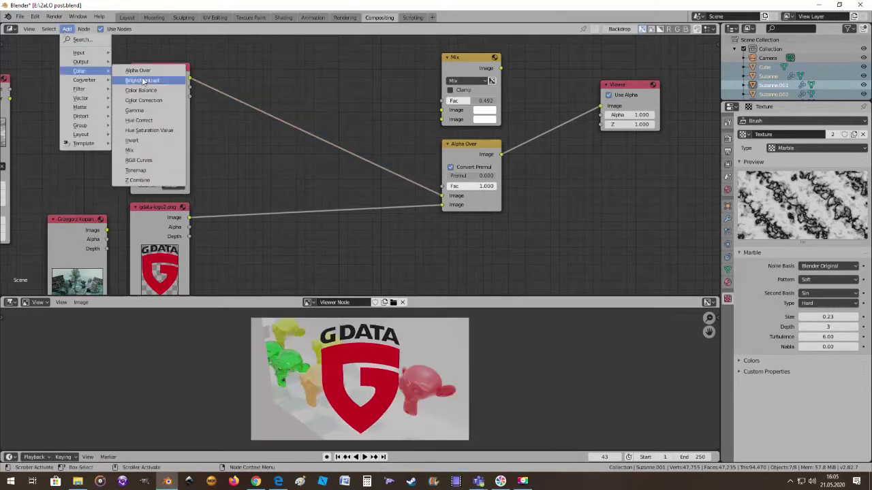
click(157, 131)
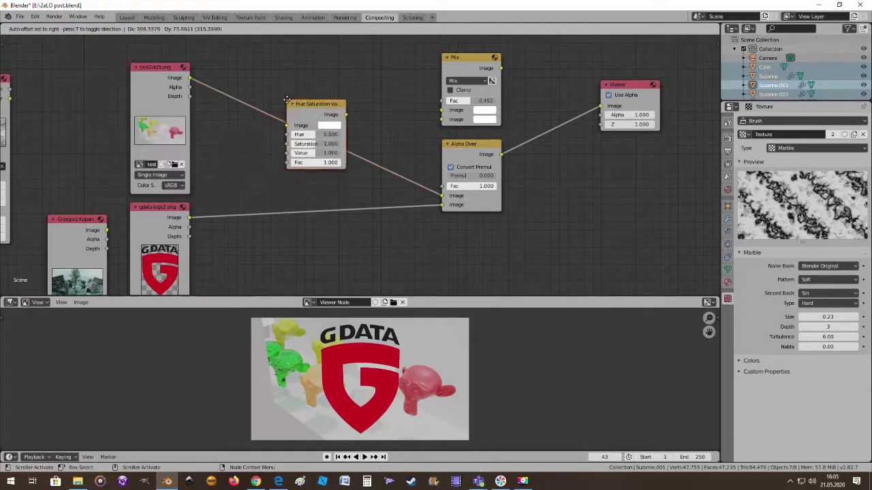
click(283, 102)
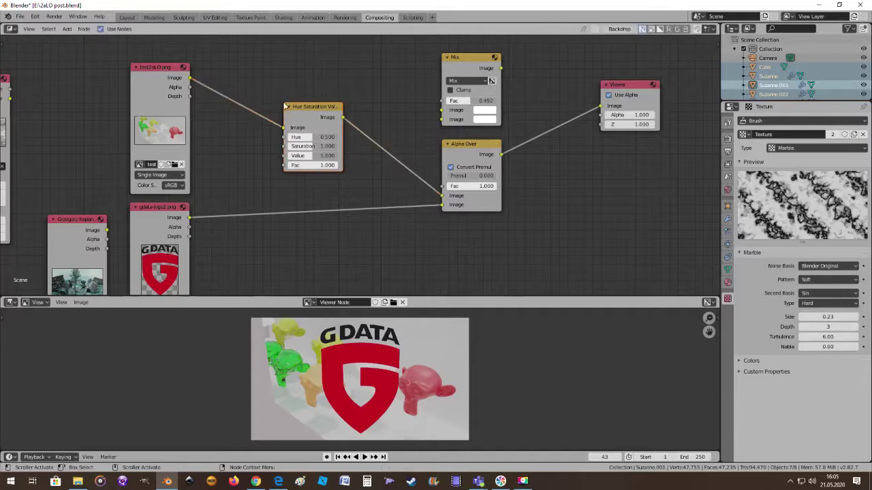
Set the Hue Saturation Value node to hue 0.325, saturation 1.033 and value 0.967.
scroll(294, 133, up, 2)
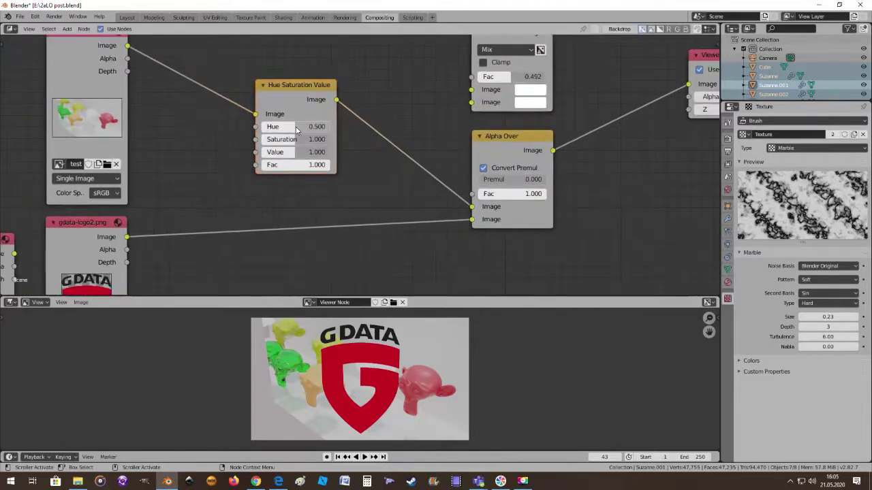
mouse_move(296, 131)
mouse_down()
mouse_move(284, 131)
mouse_move(314, 141)
mouse_move(302, 141)
mouse_up()
scroll(344, 388, up, 4)
scroll(344, 388, down, 4)
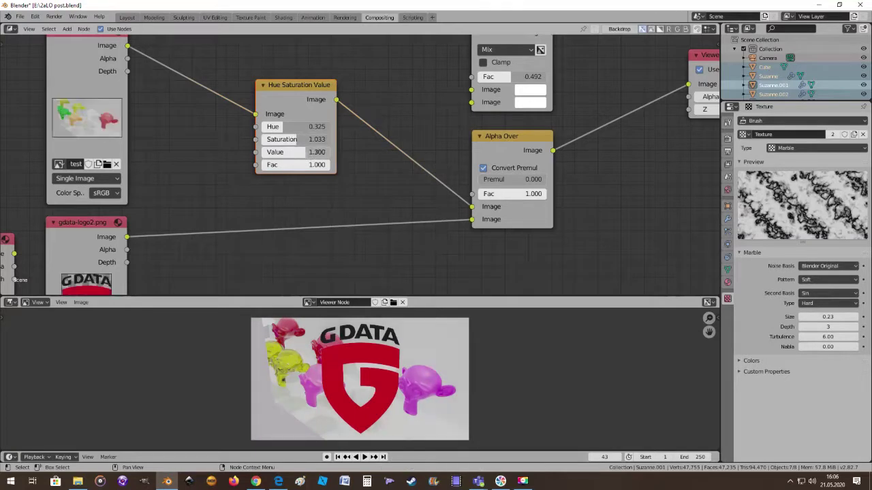
drag(299, 152, 296, 152)
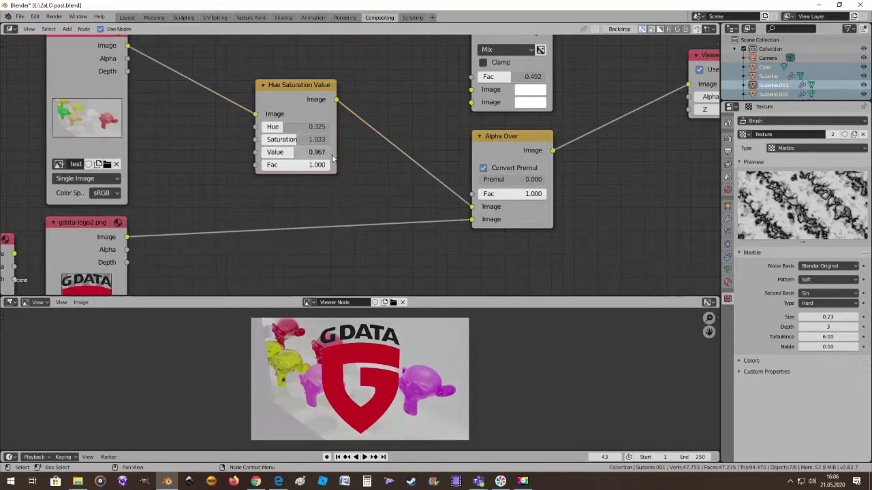
Set the Alpha Over factor to 0.000 and adjust the Hue Saturation Value node to hue 0.475, saturation 1.417 and value 1.067.
drag(511, 194, 476, 198)
drag(317, 152, 312, 127)
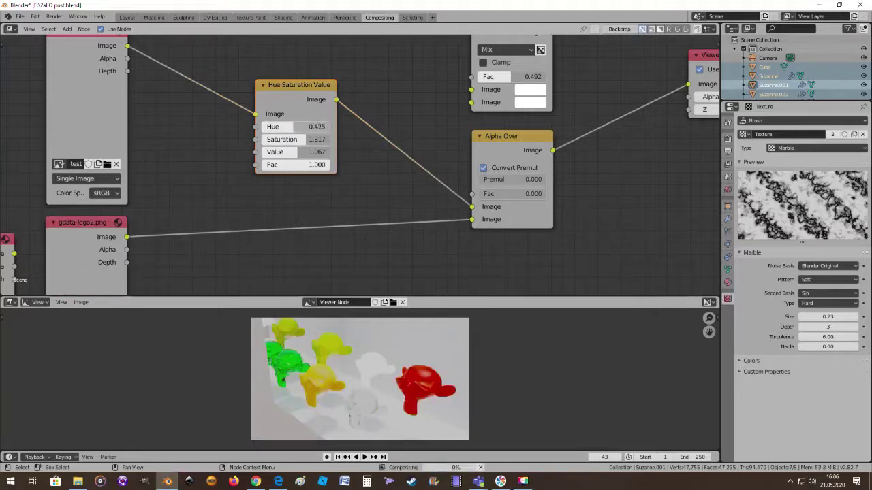
scroll(339, 303, up, 1)
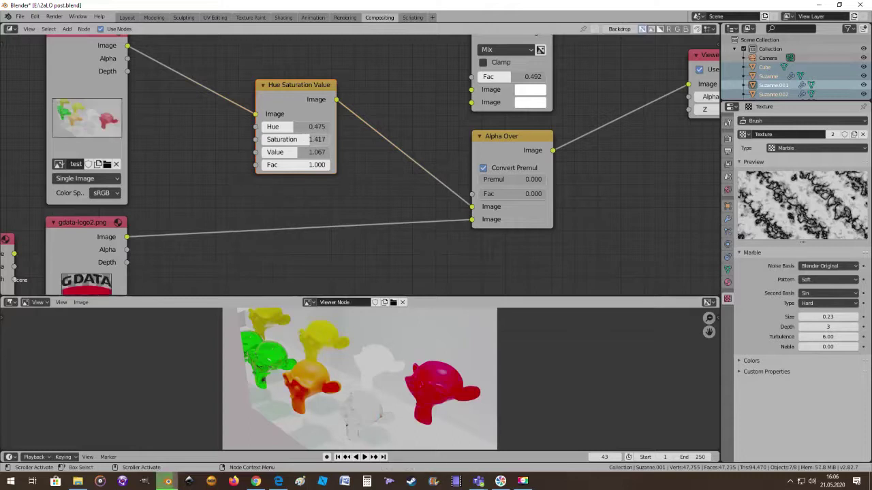
Try a saturation of 0.467 on the Hue Saturation Value node, and settle on saturation 1.350 with hue 0.567.
drag(317, 139, 282, 139)
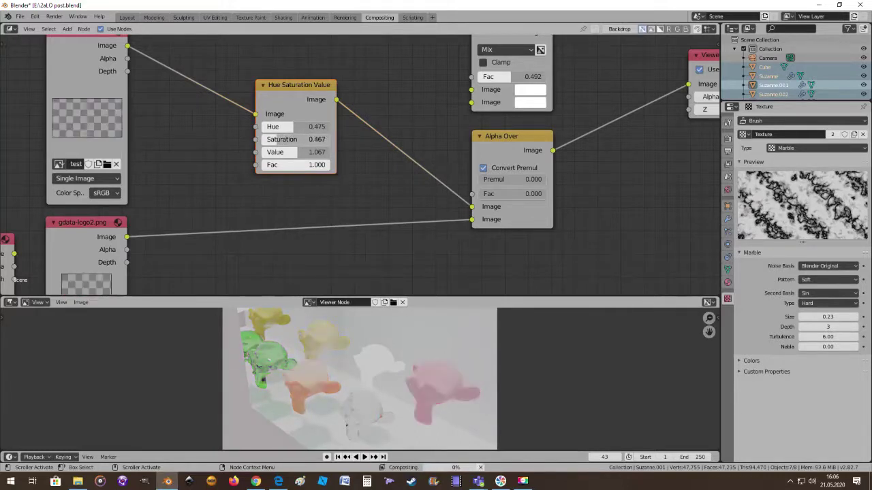
drag(282, 139, 305, 127)
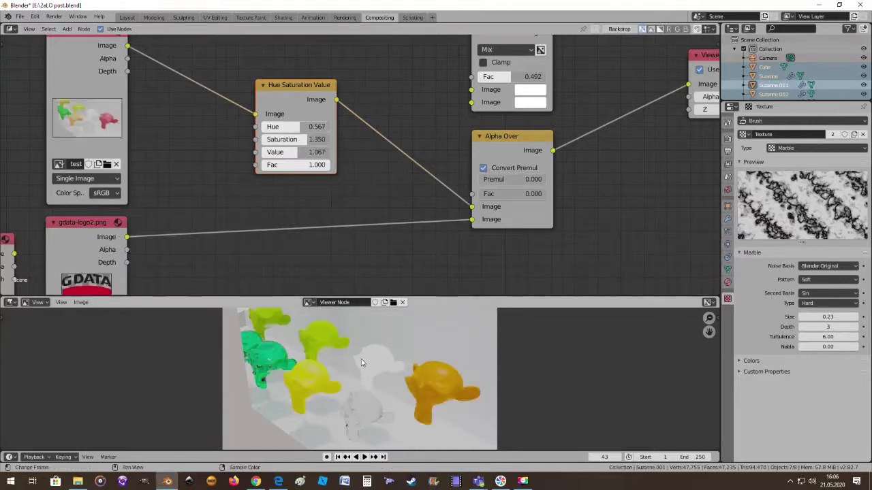
scroll(361, 359, down, 1)
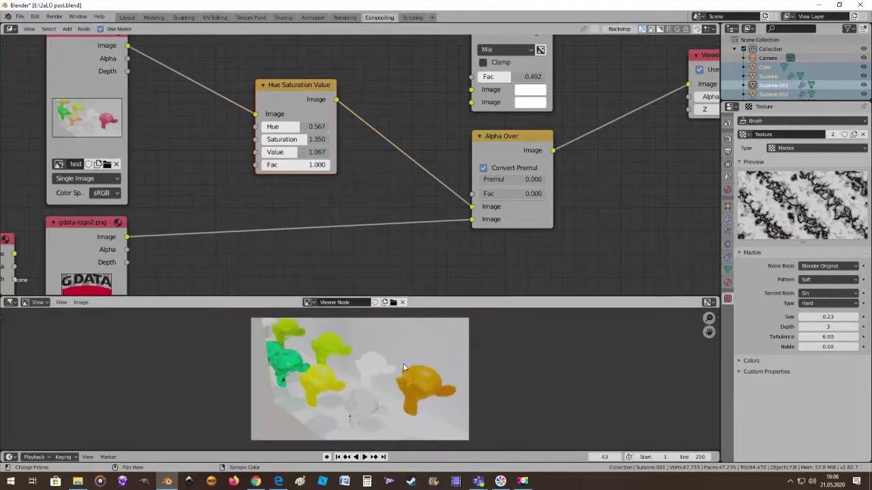
Reconnect test2aLO.png directly to the first image input of Alpha Over and delete the Hue Saturation Value node.
scroll(303, 259, down, 2)
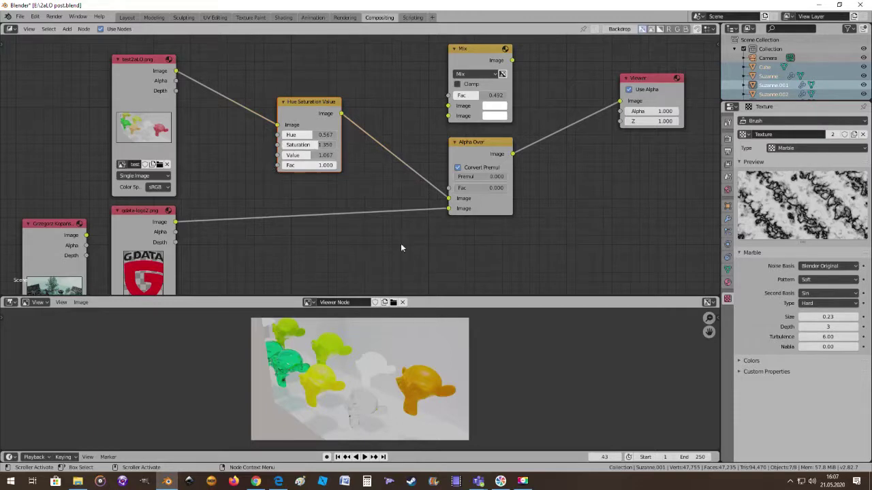
drag(280, 127, 448, 198)
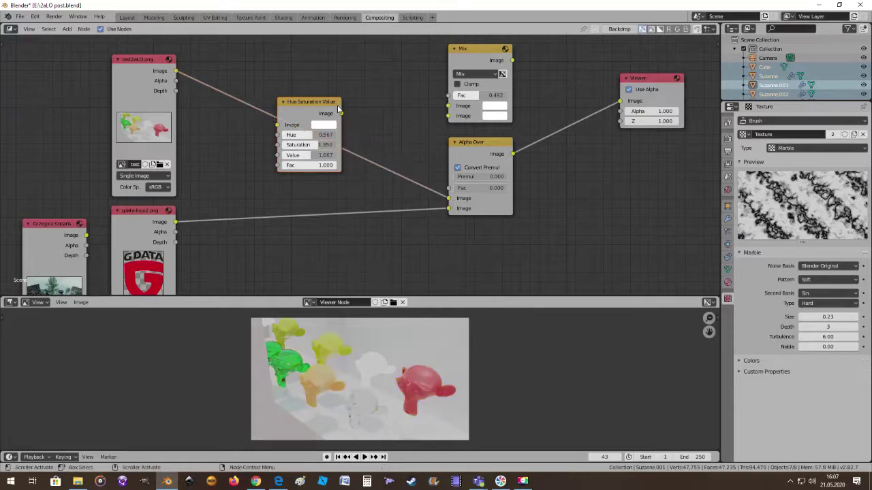
key(x)
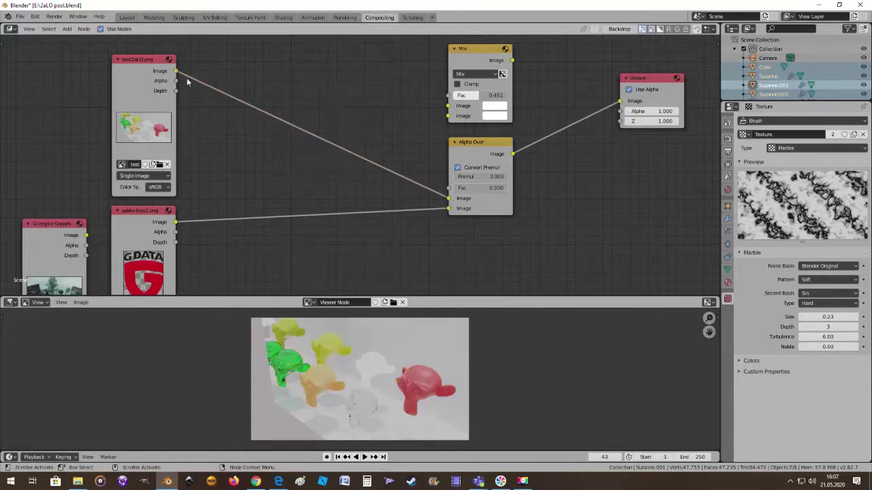
Insert an Invert node on the link between test2aLO.png and Alpha Over.
click(67, 29)
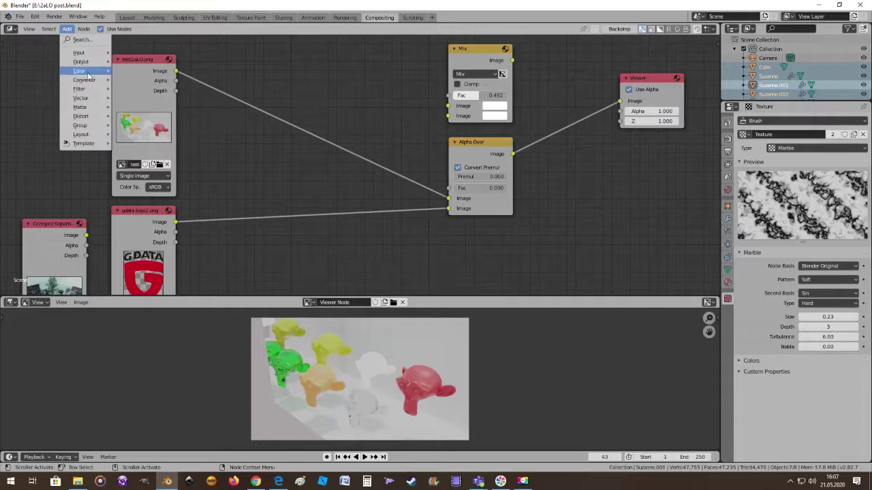
mouse_move(88, 73)
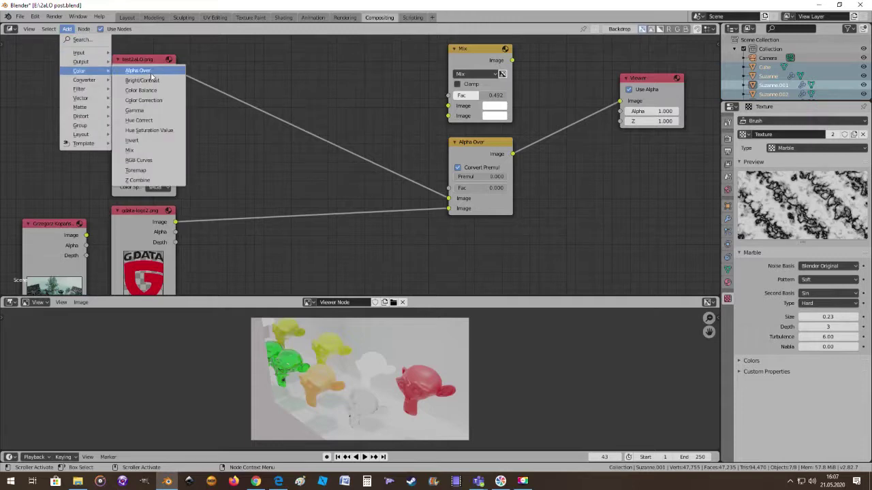
click(158, 142)
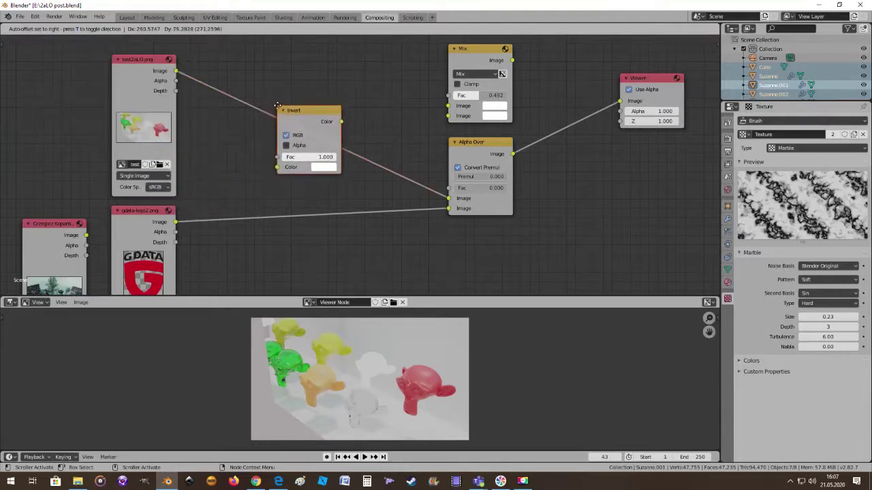
click(281, 106)
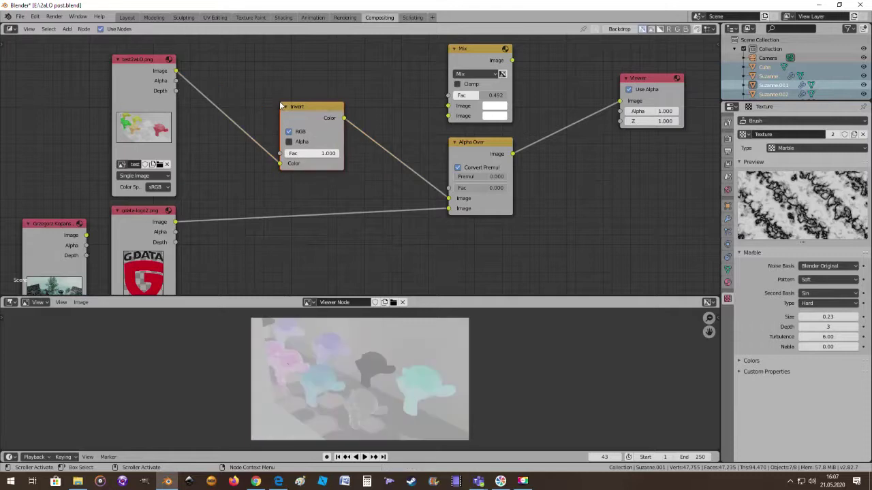
Examine the inverted render in the viewer and try the Invert node's Alpha option, switching it back off.
scroll(294, 124, up, 2)
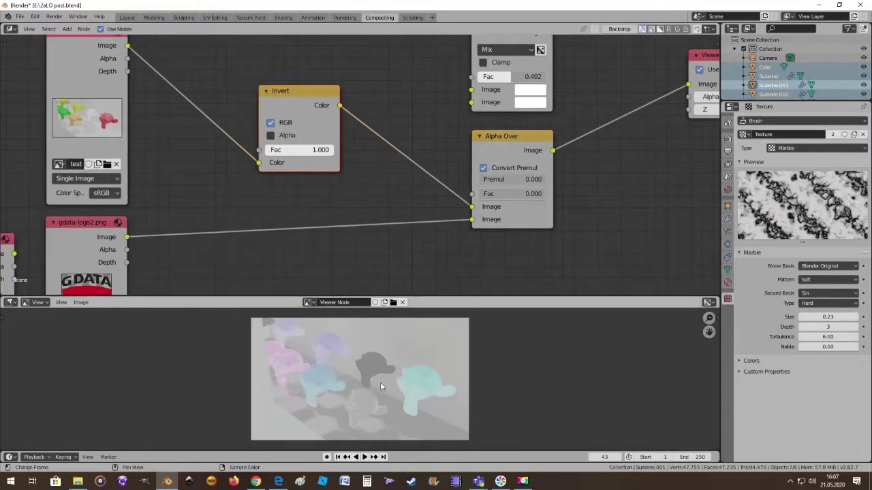
scroll(332, 365, down, 2)
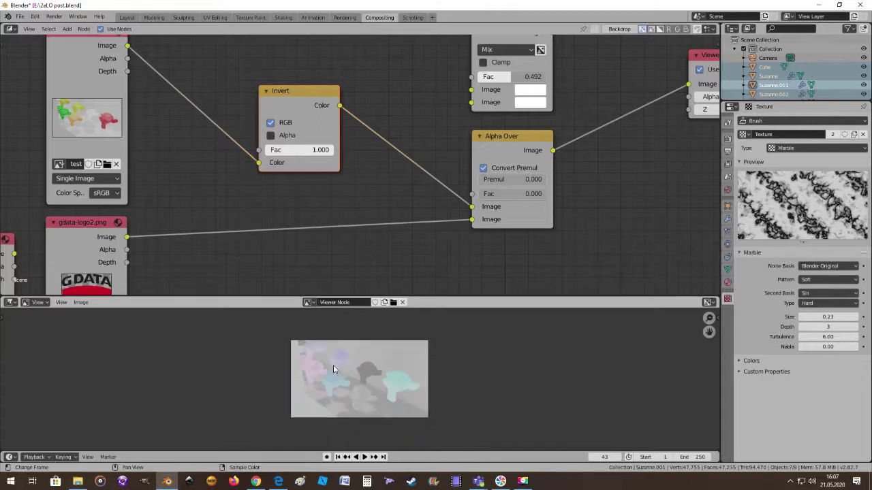
scroll(349, 373, up, 1)
scroll(350, 374, up, 1)
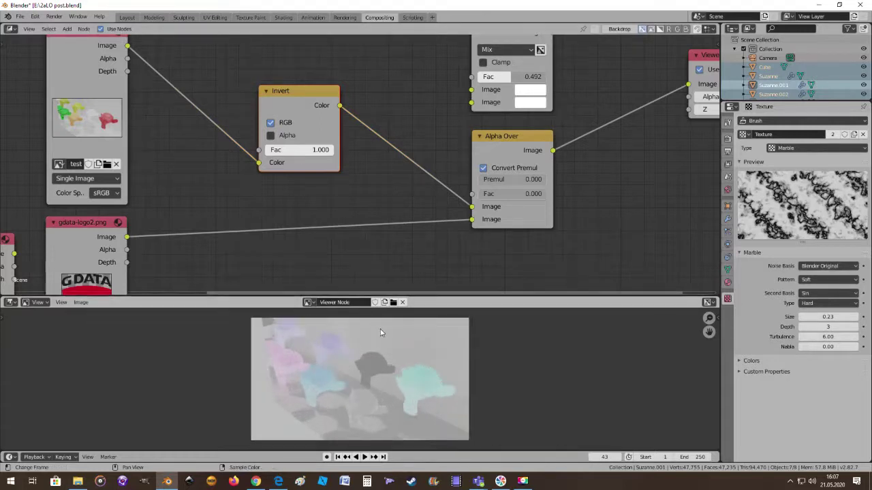
click(271, 136)
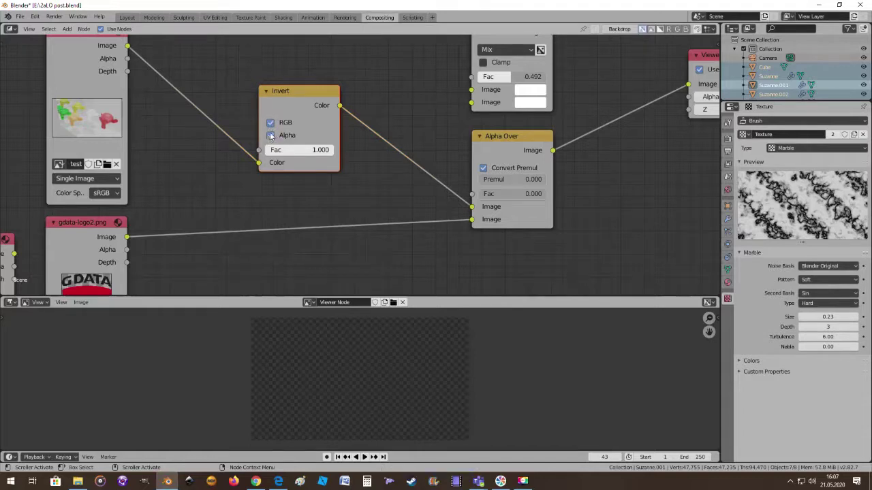
click(270, 136)
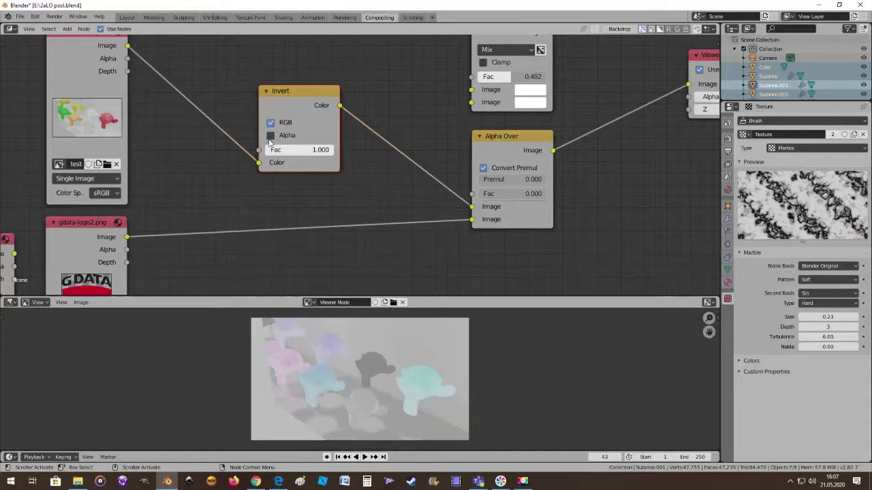
Set the Alpha Over factor to 1.000 and move the Invert node from the test2aLO.png link onto the gdata-logo2.png link.
scroll(269, 141, down, 2)
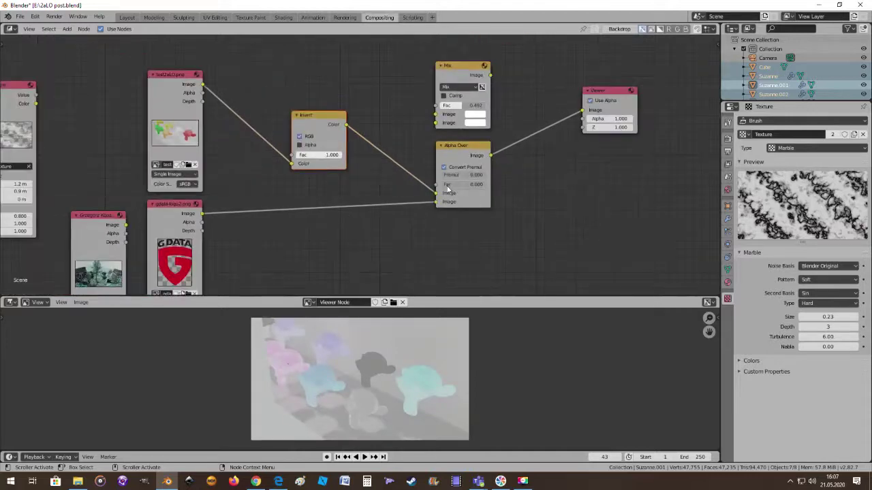
drag(451, 184, 488, 185)
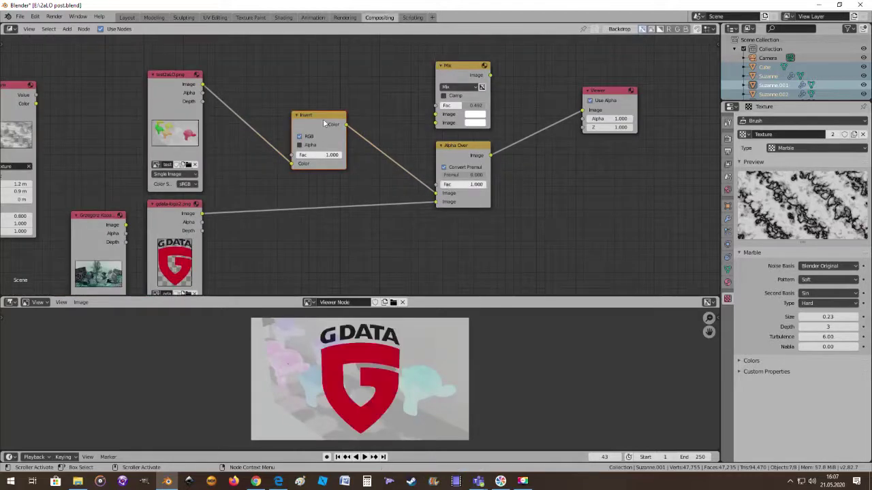
drag(295, 164, 436, 193)
drag(316, 115, 316, 197)
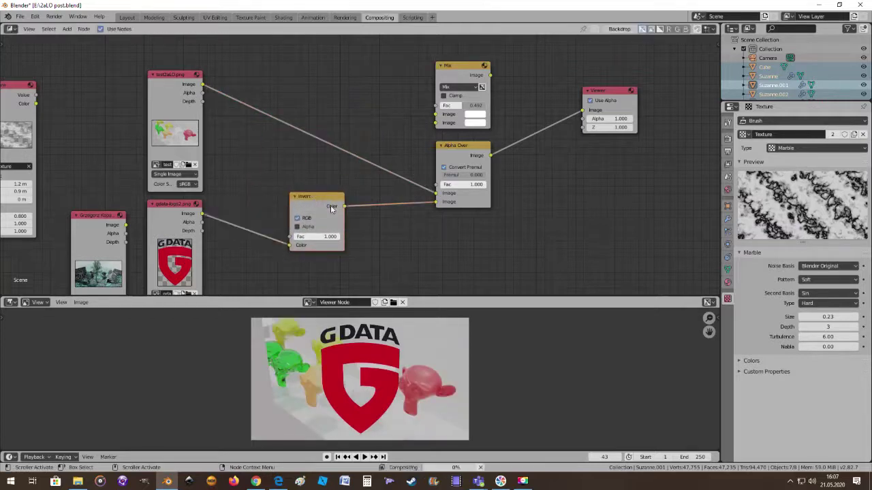
Enable Alpha on the Invert node and try lowering its factor to 0.492 and 0.000 before returning it to 1.000.
scroll(387, 258, up, 2)
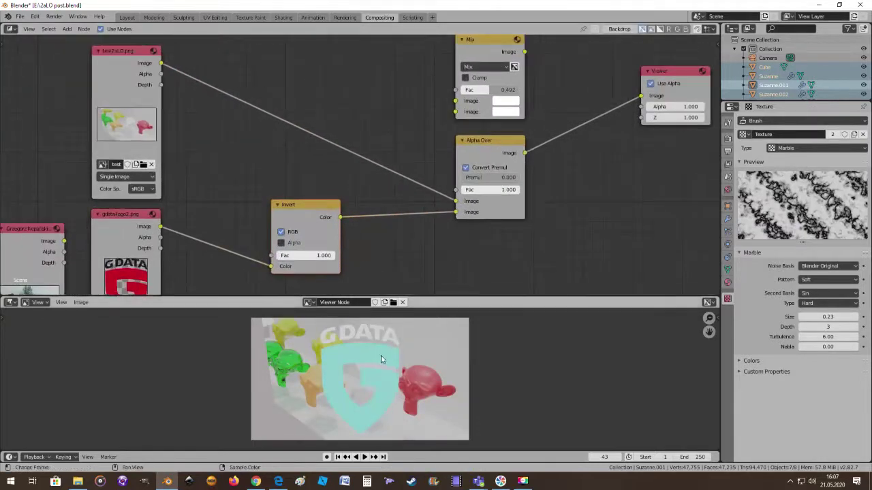
click(280, 243)
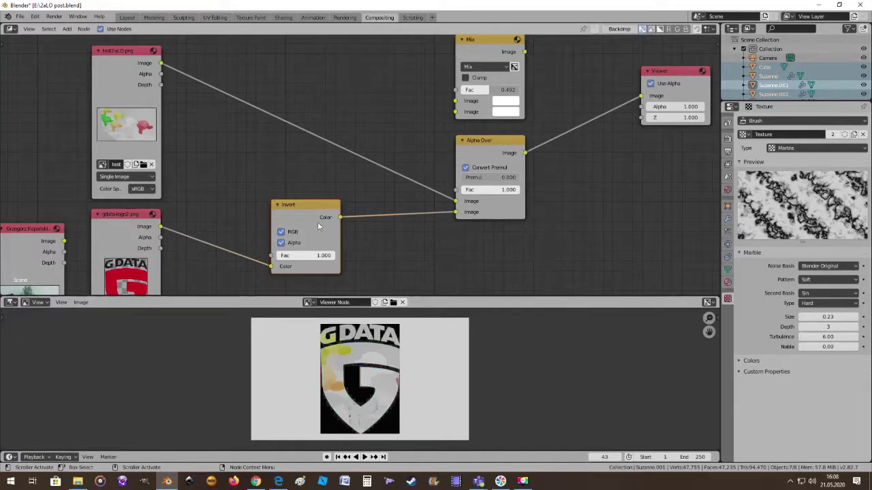
drag(320, 256, 300, 256)
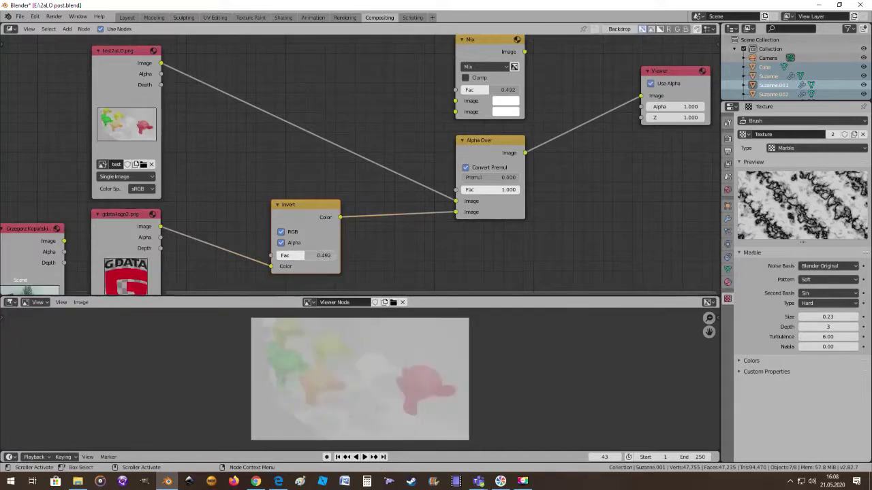
mouse_move(300, 256)
mouse_down()
mouse_move(315, 255)
mouse_move(286, 255)
mouse_up()
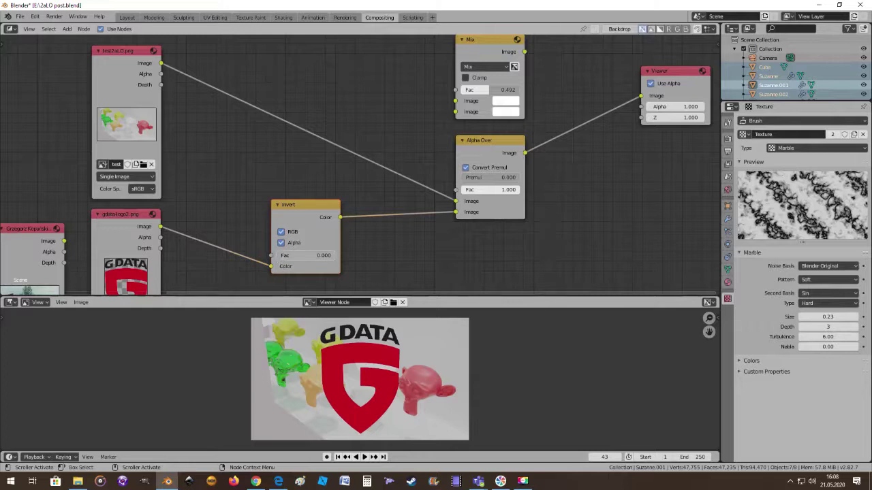
drag(308, 255, 340, 256)
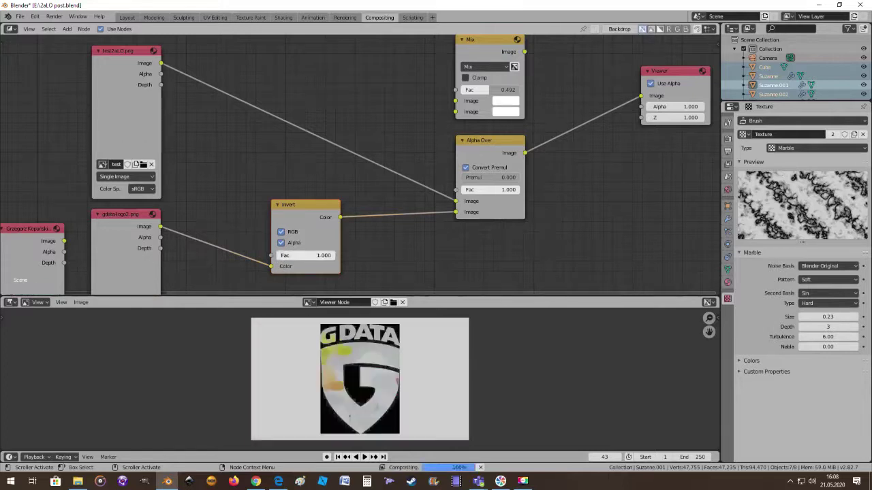
Try the Invert node with RGB off while toggling Alpha off and on, and re-enable RGB.
click(281, 232)
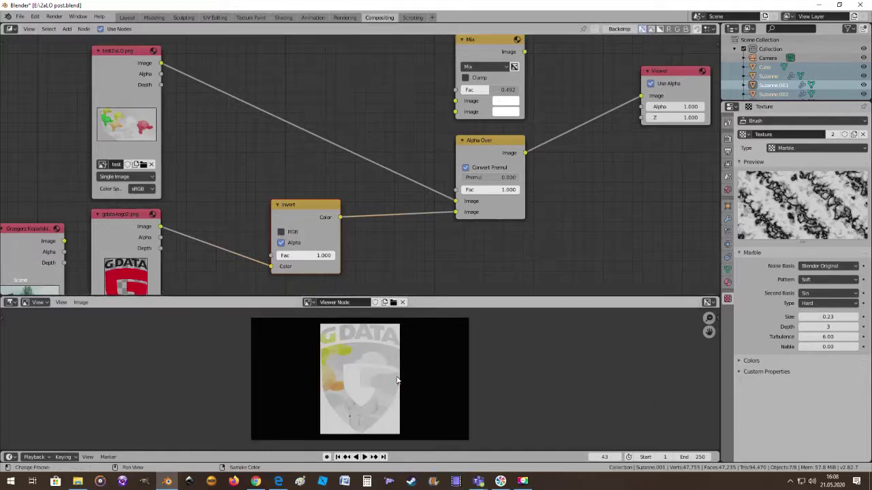
click(281, 243)
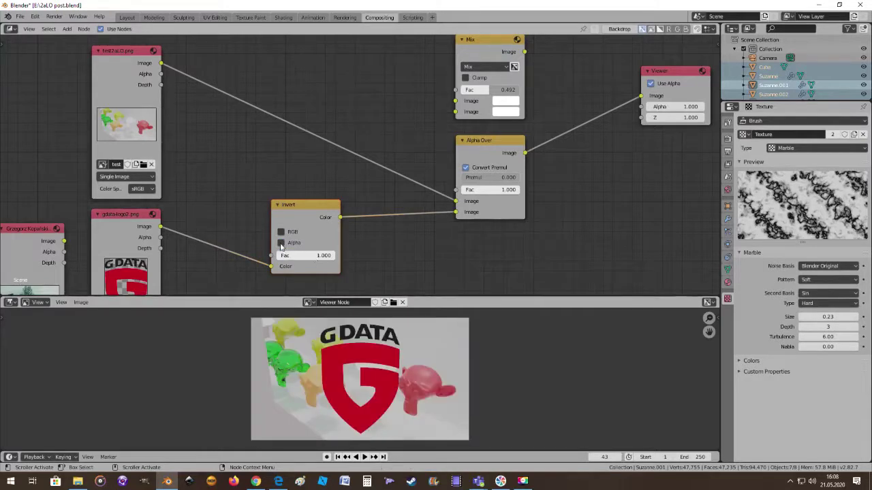
click(280, 243)
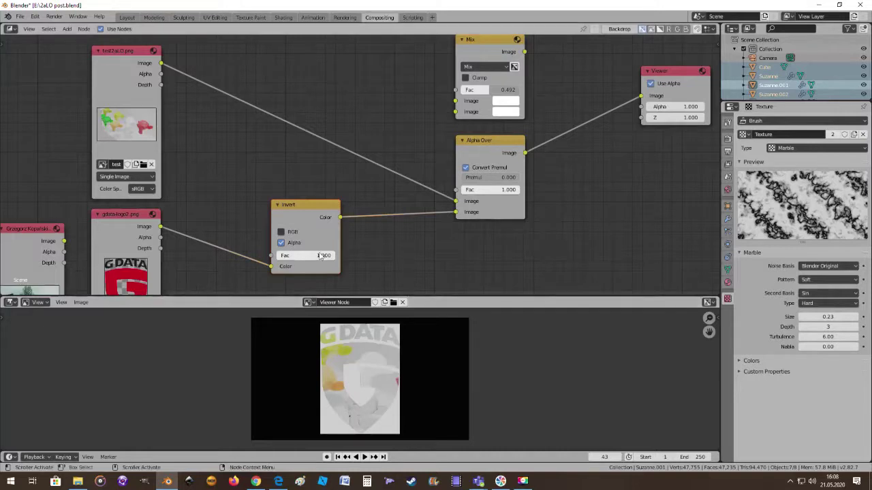
click(281, 232)
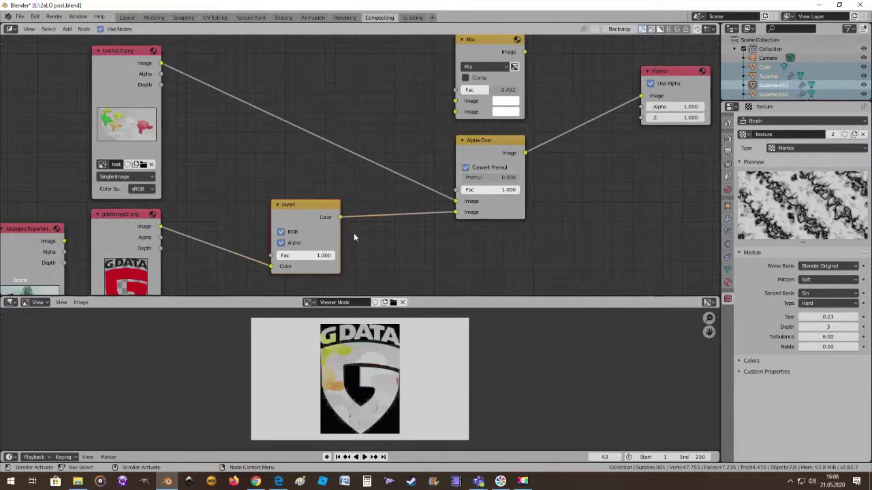
Delete the Invert node while keeping gdata-logo2.png linked to the second image input of Alpha Over.
scroll(285, 234, down, 1)
drag(284, 252, 443, 205)
drag(320, 207, 375, 237)
key(x)
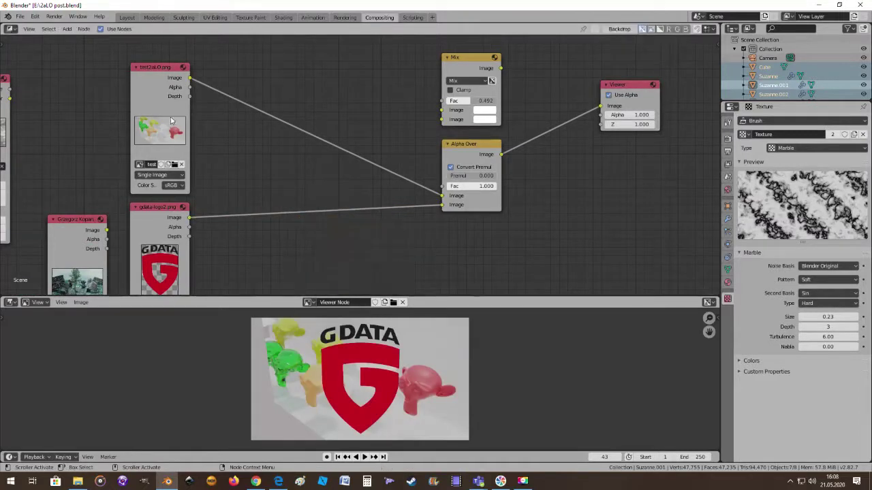
Insert an RGB Curves node on the link between test2aLO.png and Alpha Over, and set the Alpha Over factor to 0.000.
click(66, 29)
mouse_move(71, 71)
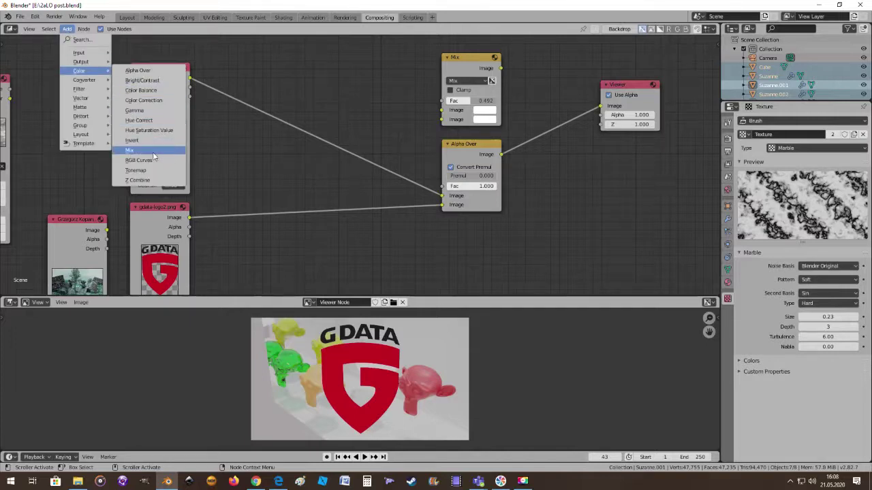
click(67, 30)
mouse_move(74, 71)
click(136, 160)
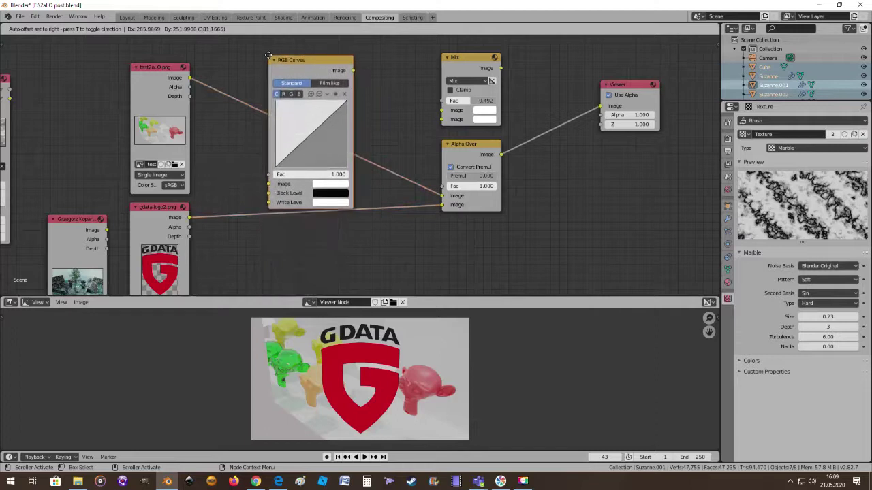
click(268, 55)
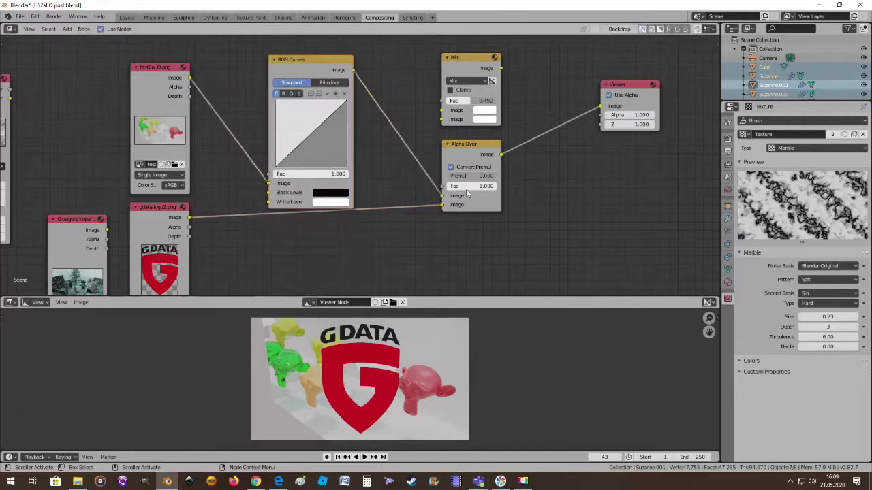
drag(477, 186, 418, 188)
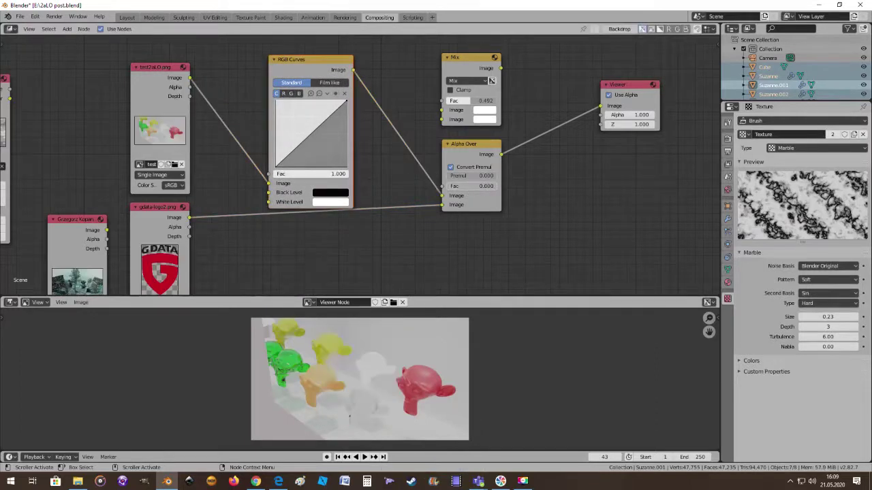
drag(288, 60, 290, 52)
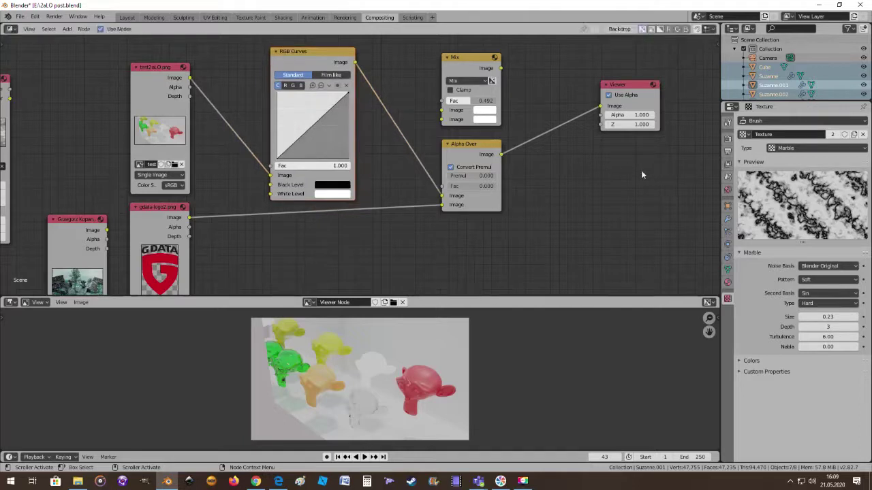
Bend the combined curve of RGB Curves into waves with four control points, the last at X 0.83333, Y 0.43125.
middle_drag(569, 170, 555, 206)
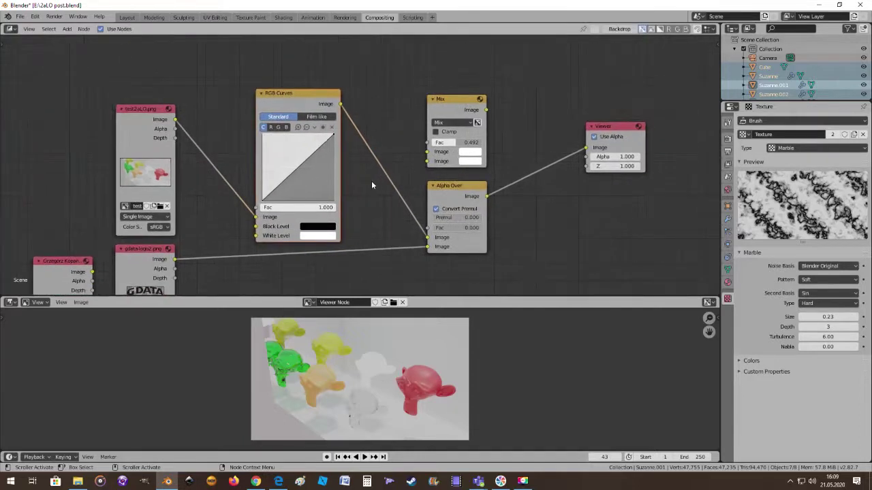
middle_drag(371, 180, 356, 174)
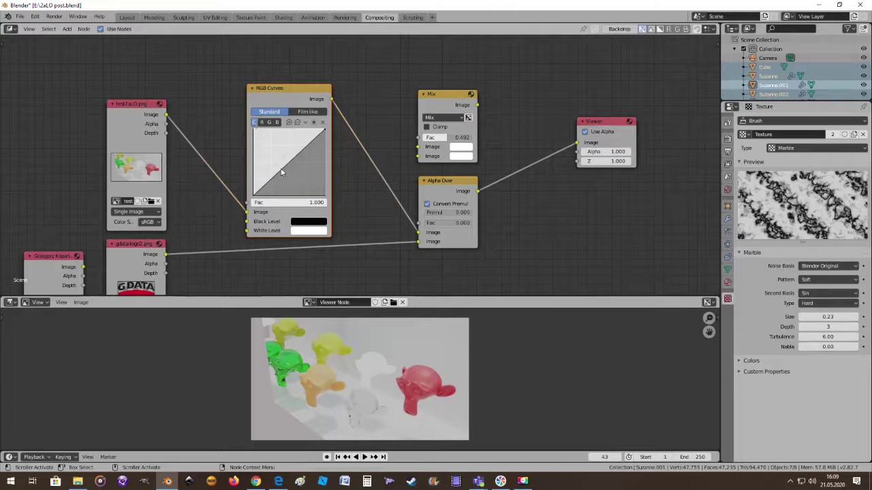
drag(282, 172, 314, 171)
click(296, 149)
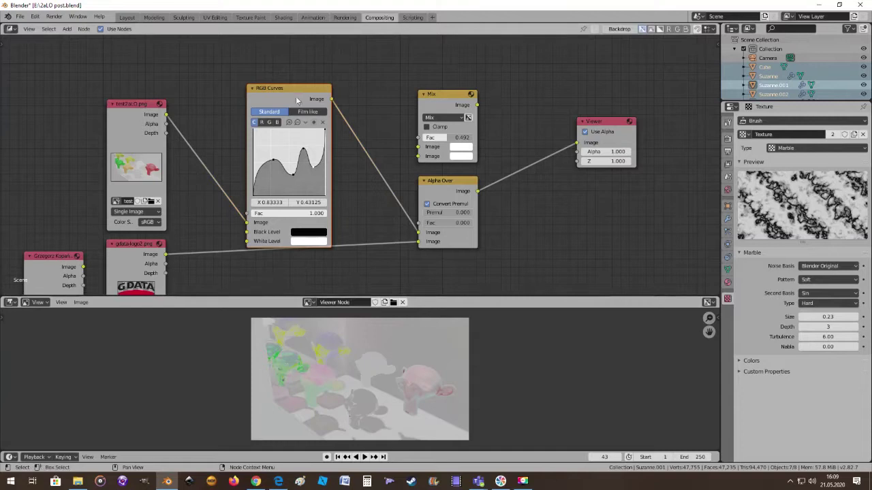
drag(295, 100, 298, 84)
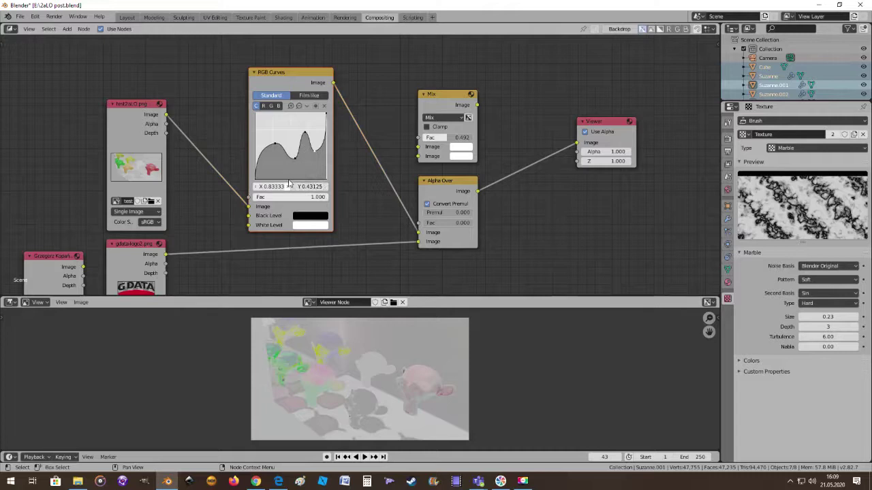
Look at the red channel's curve, and delete all four added control points from the combined curve.
click(263, 107)
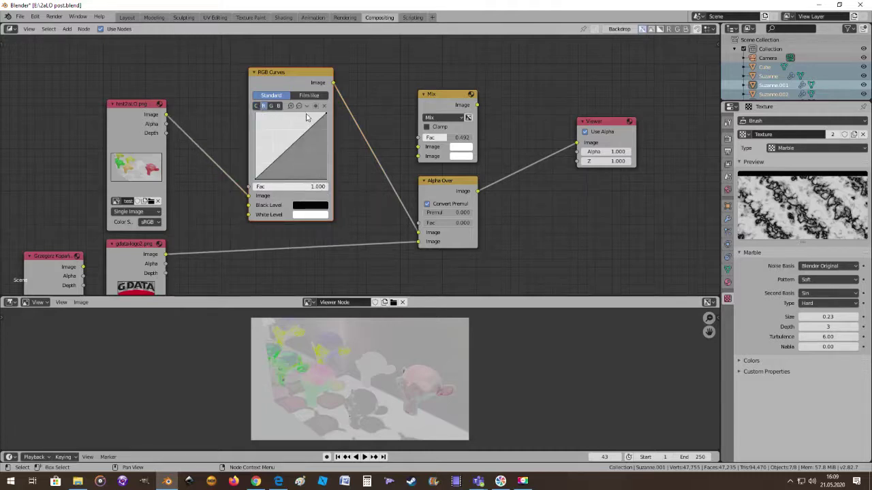
click(256, 106)
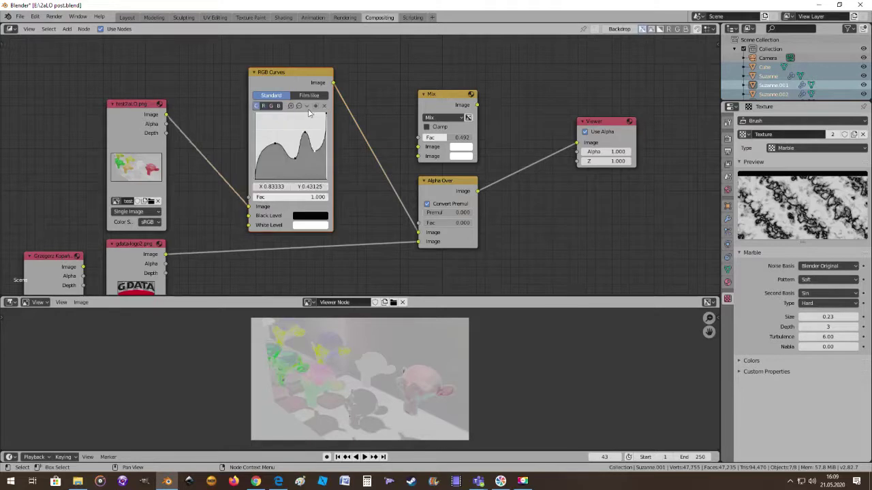
click(324, 105)
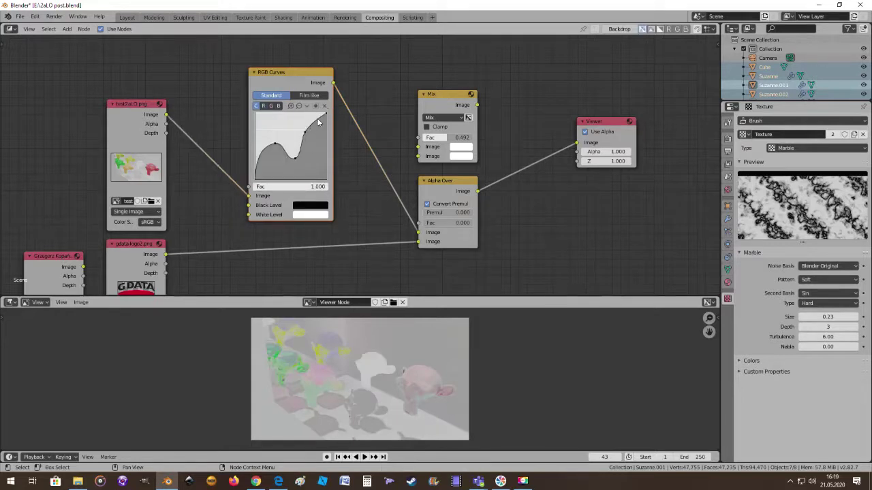
click(305, 130)
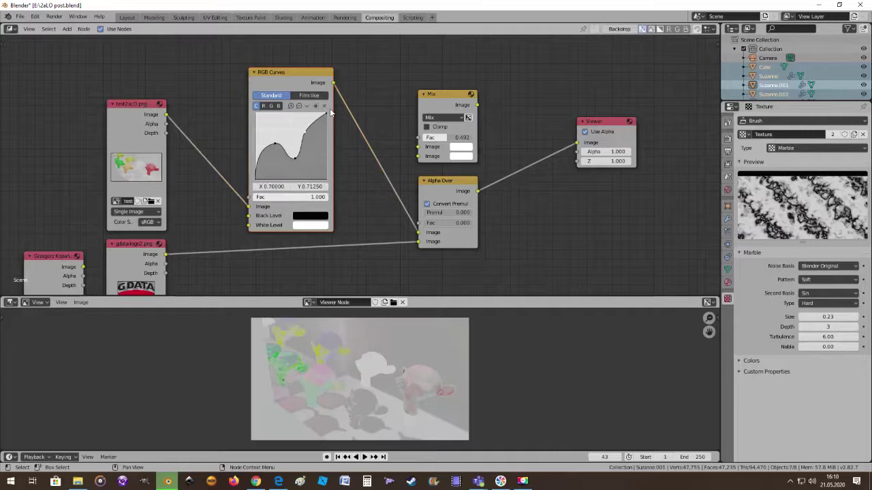
click(324, 107)
click(296, 158)
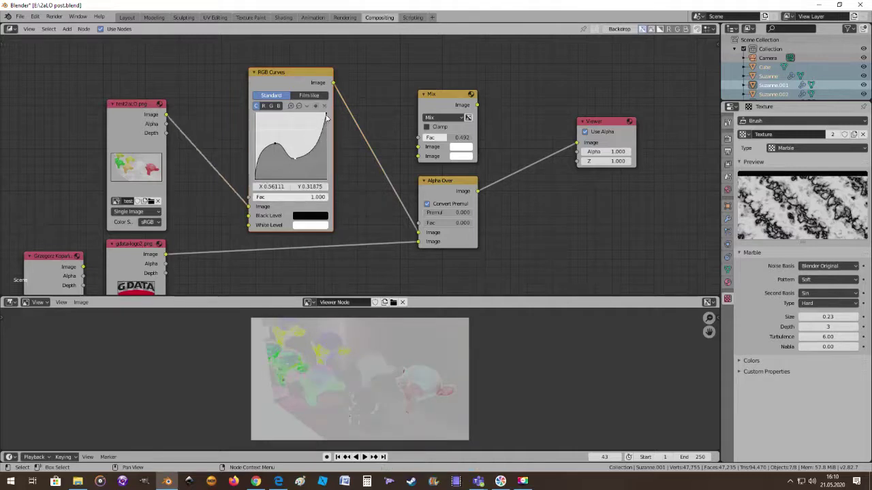
click(325, 107)
click(284, 140)
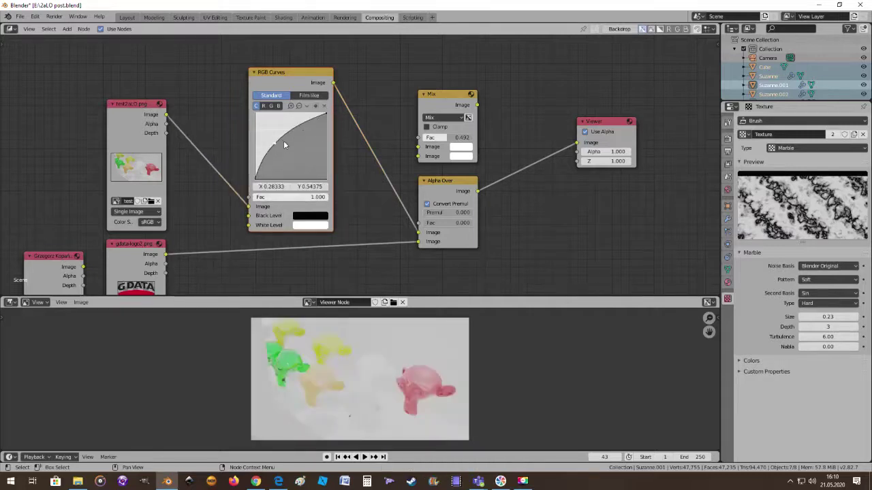
click(324, 106)
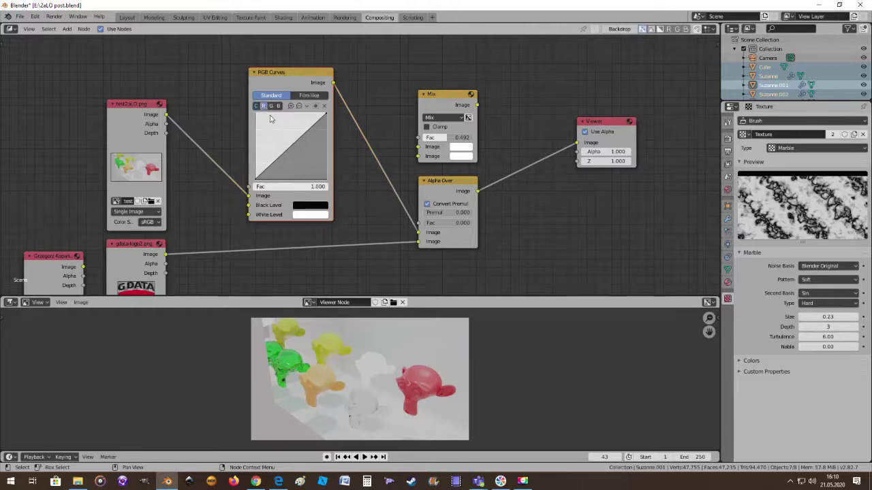
Reshape the red curve and bend the green curve with three control points, including X 0.44444, Y 0.25000 and X 0.77222, Y 0.48750.
scroll(278, 146, up, 1)
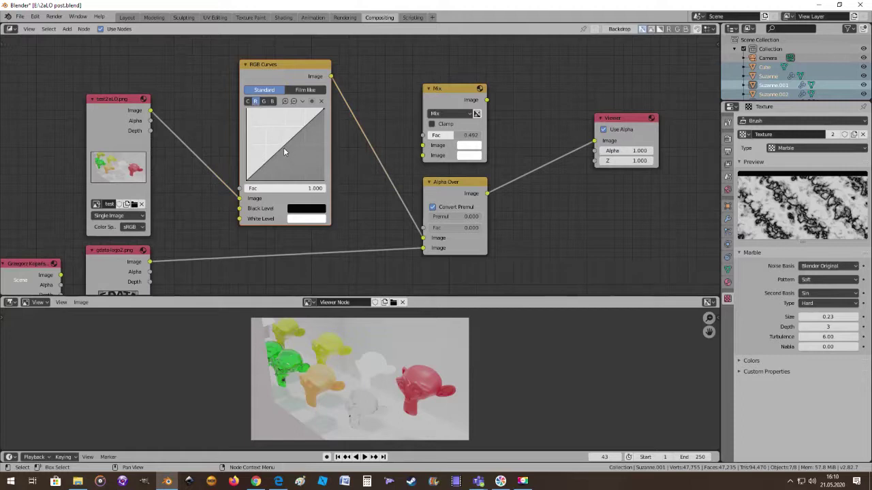
mouse_move(283, 147)
mouse_down()
mouse_move(273, 134)
mouse_move(294, 173)
mouse_move(270, 129)
mouse_move(290, 168)
mouse_move(284, 123)
mouse_move(273, 154)
mouse_move(280, 162)
mouse_up()
click(264, 102)
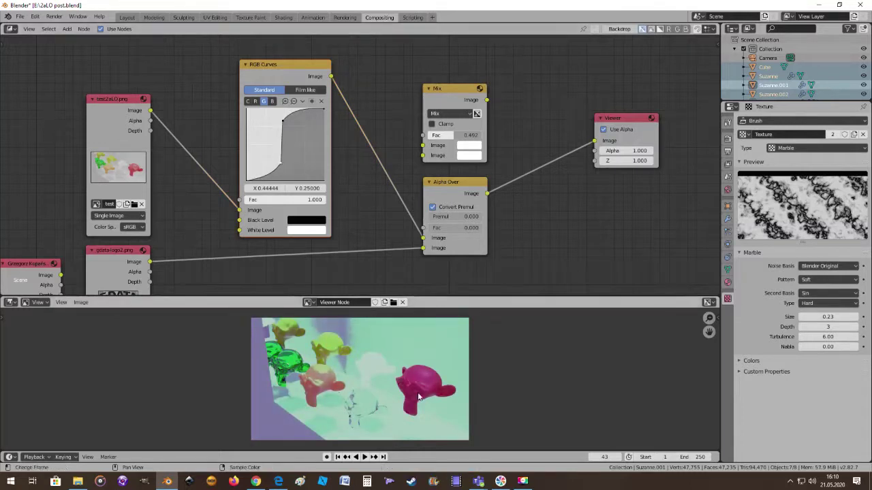
drag(308, 113, 306, 144)
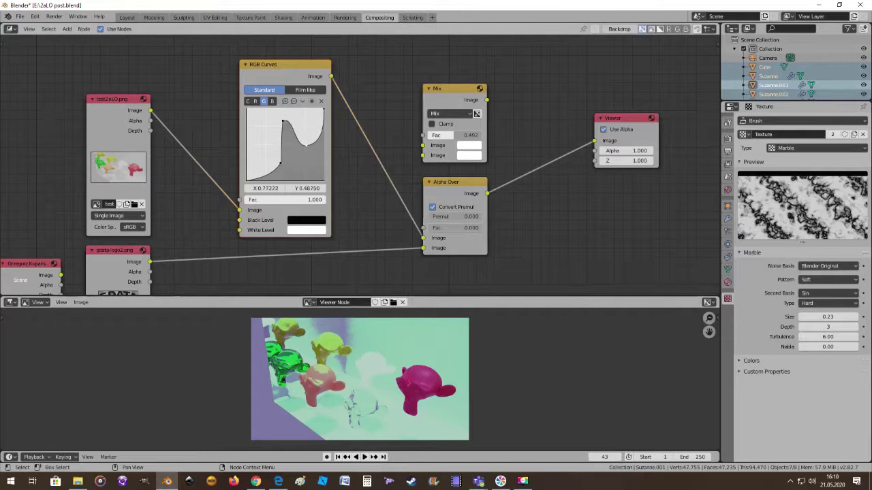
Bend the blue curve into waves with five control points, including X 0.81667, Y 0.46250 and X 0.16667, Y 0.35000.
click(272, 102)
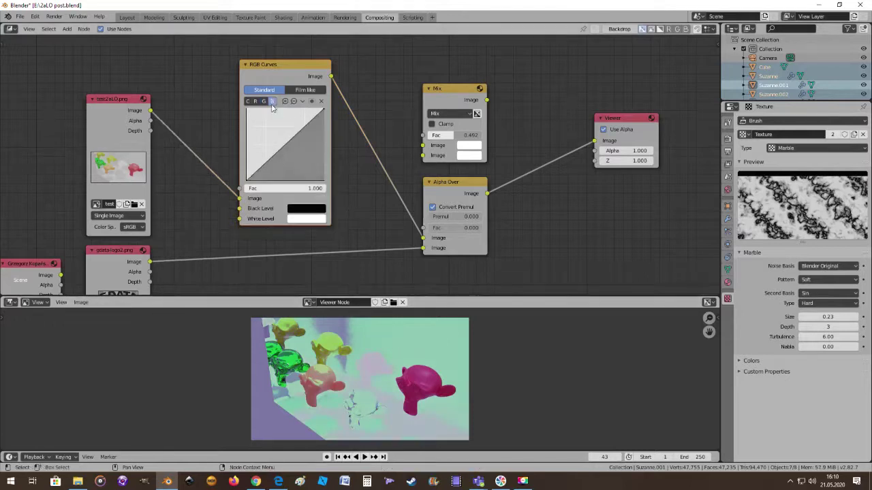
drag(275, 151, 312, 151)
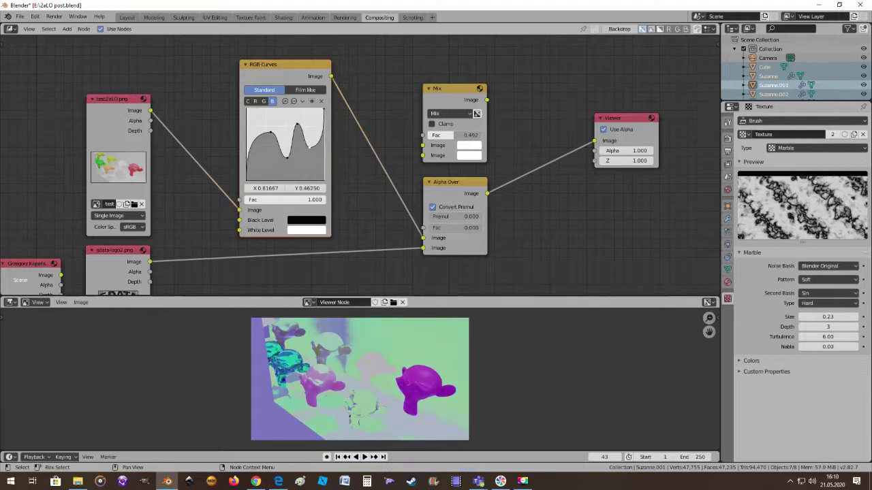
drag(260, 172, 259, 155)
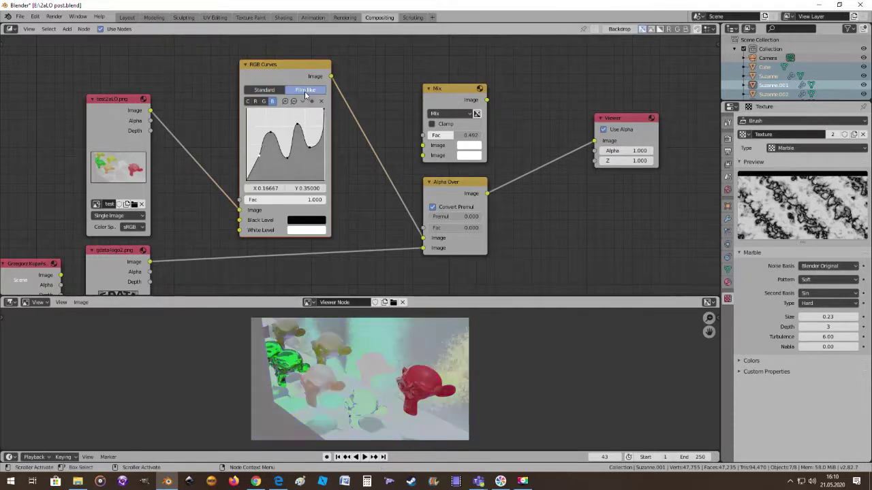
Switch the RGB Curves node to Film like and move the blue curve's first peak to X 0.28333, Y 0.74375.
click(305, 90)
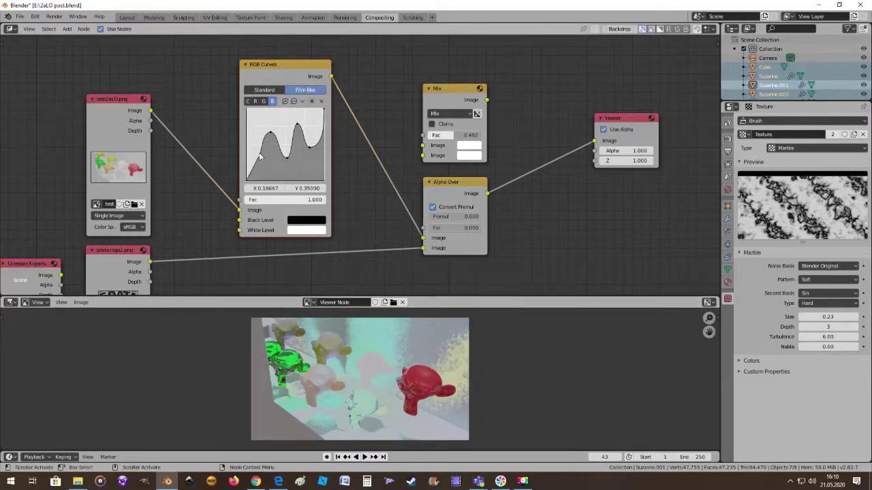
drag(259, 156, 268, 128)
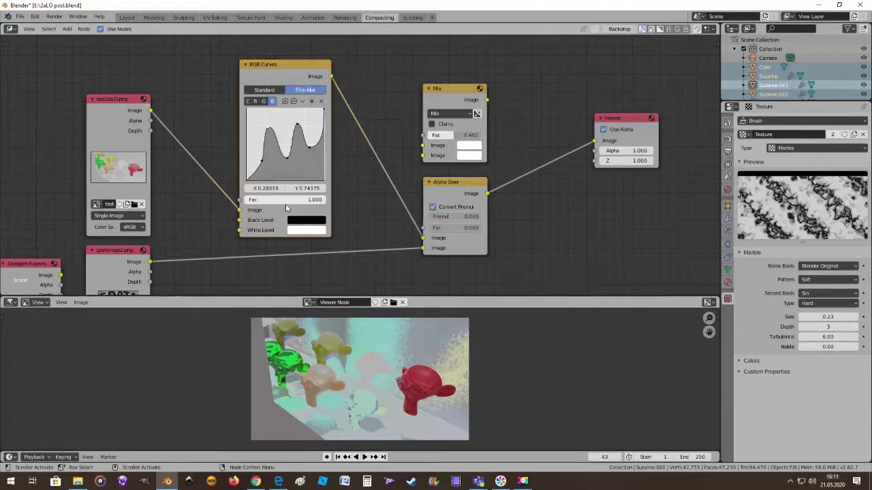
scroll(278, 218, up, 1)
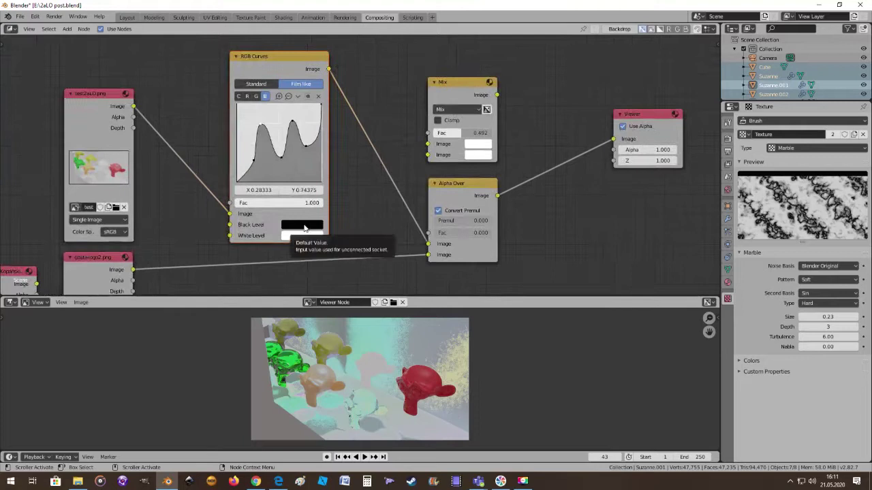
Set the RGB Curves node's Black Level to a green with H 0.318, S 0.617 and V about 0.73.
click(304, 227)
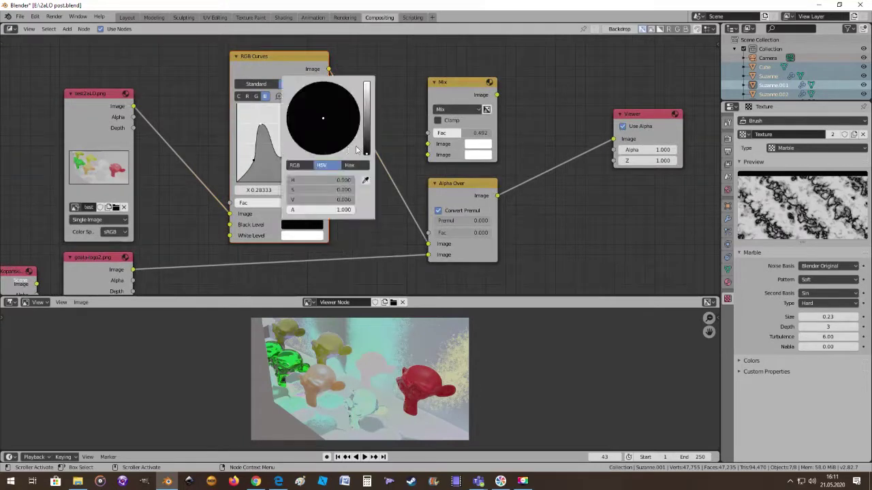
click(365, 115)
click(324, 143)
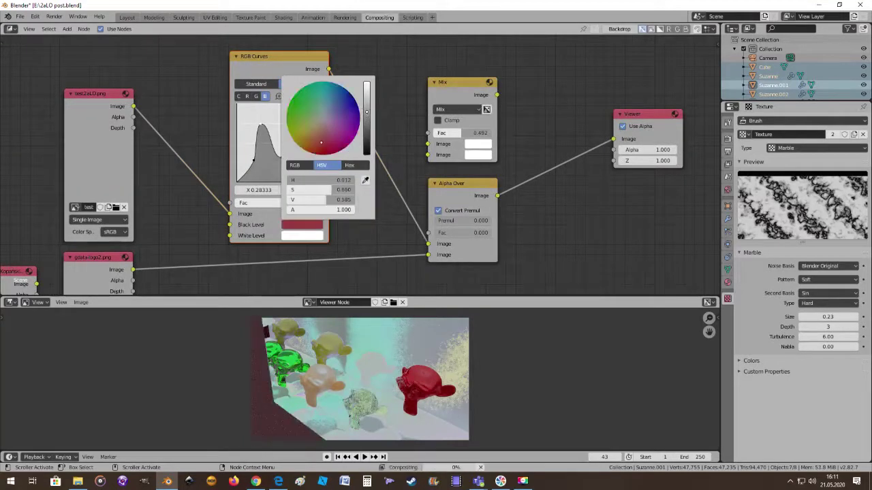
drag(326, 142, 304, 109)
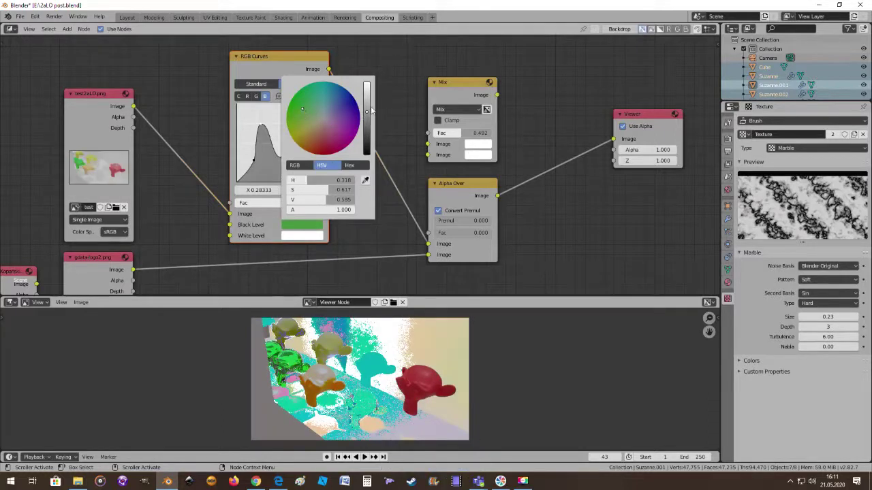
drag(367, 113, 368, 102)
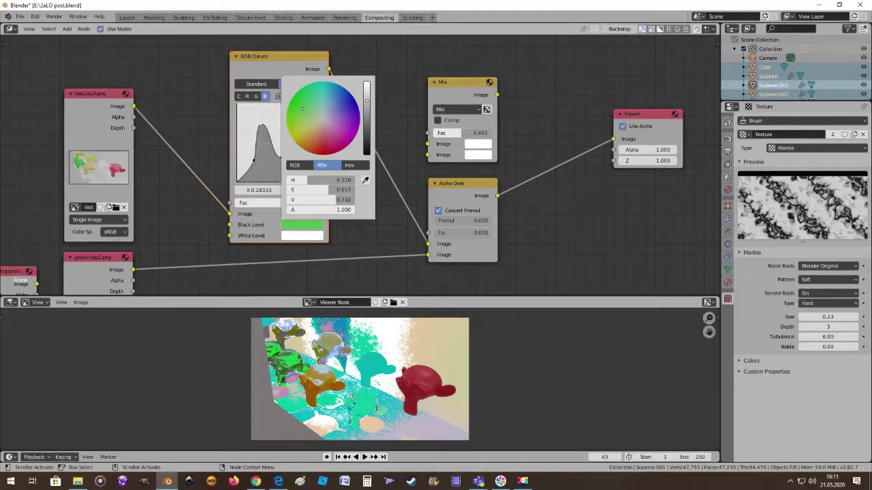
Try several White Level colours on the RGB Curves node, ending with a muted green of H 0.246, S 0.439 and V 0.618.
click(312, 238)
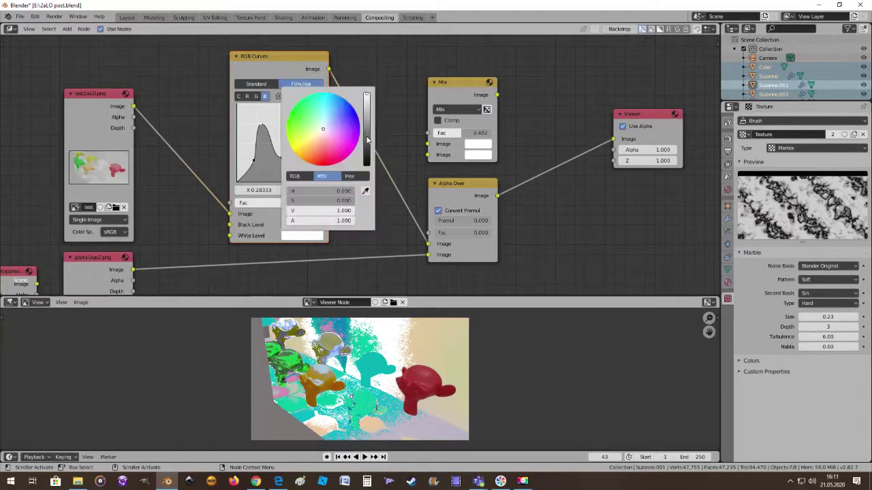
click(332, 134)
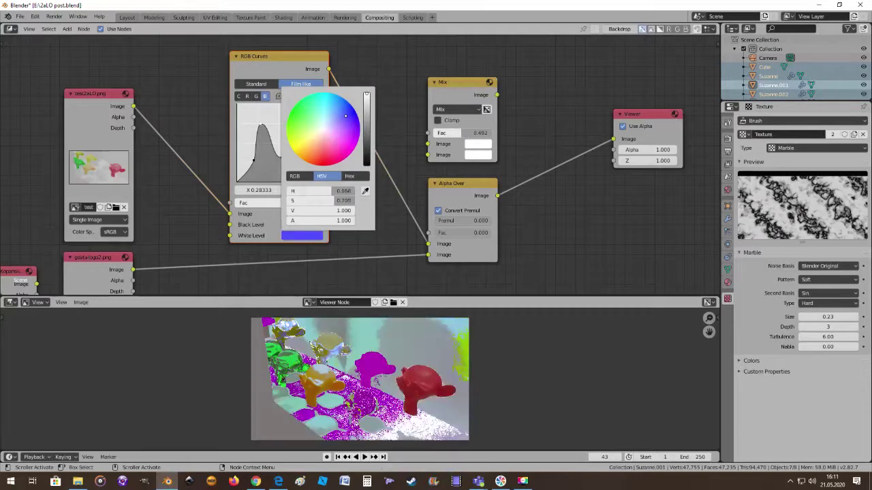
click(307, 150)
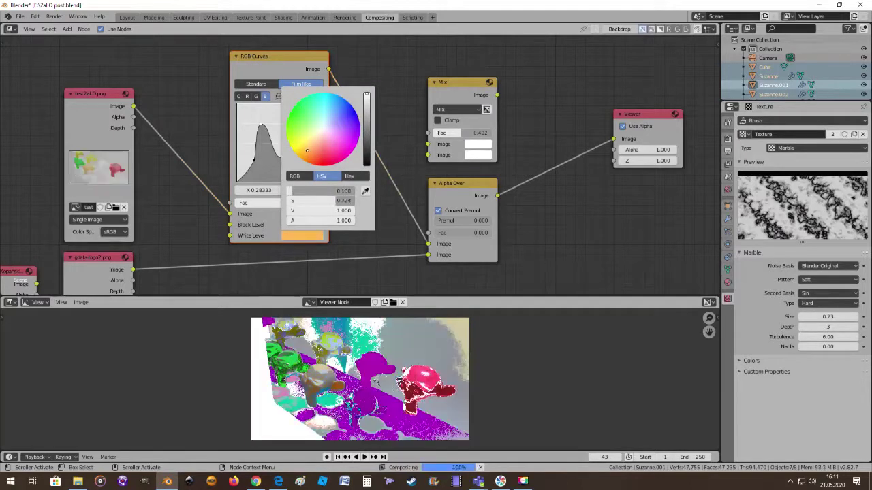
click(332, 148)
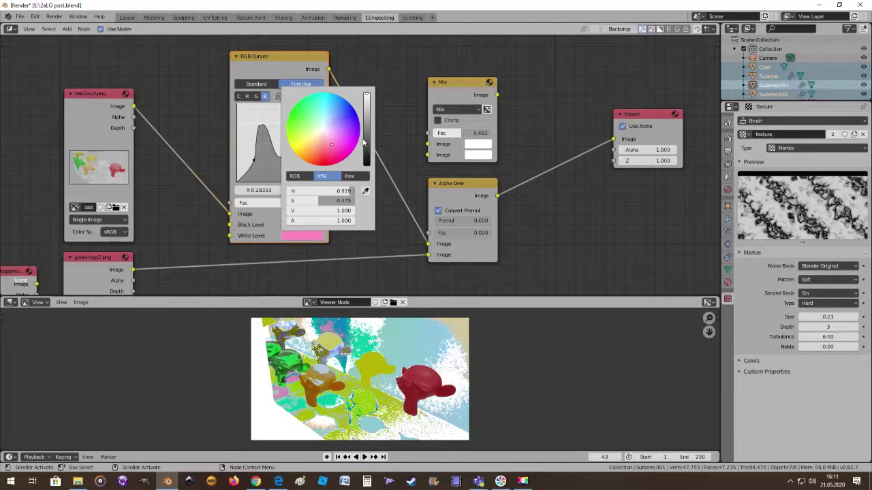
drag(370, 103, 367, 110)
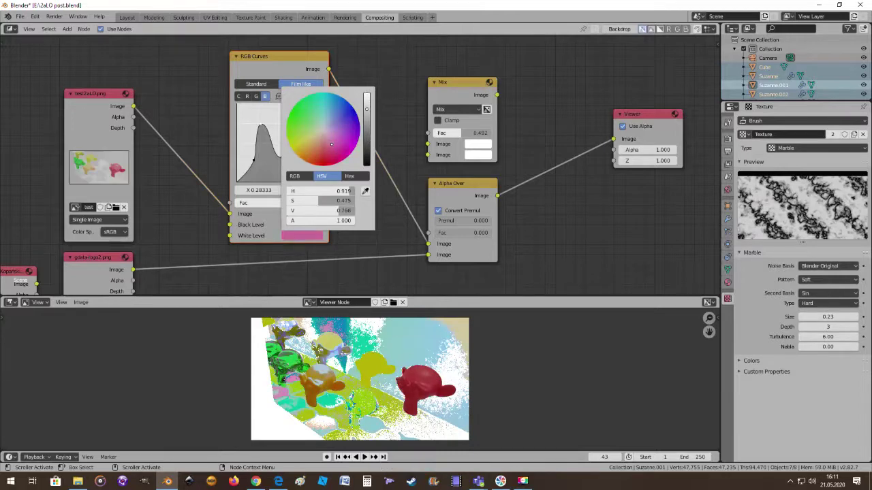
click(305, 118)
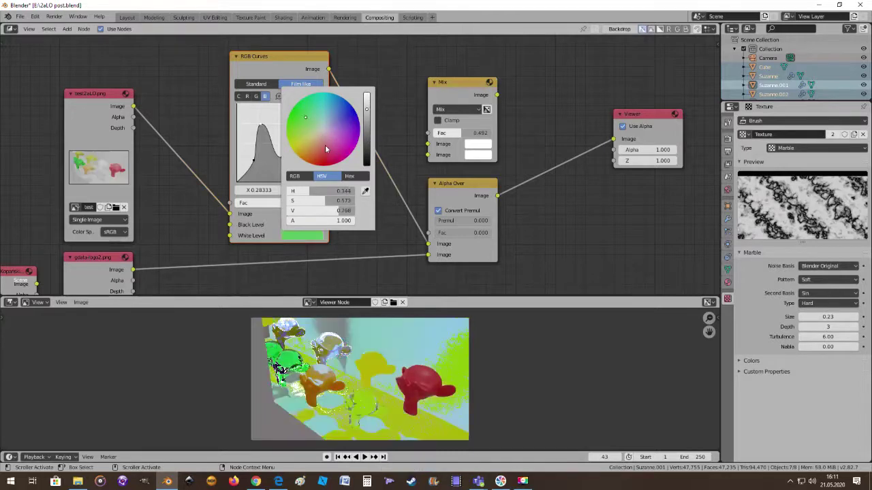
click(306, 130)
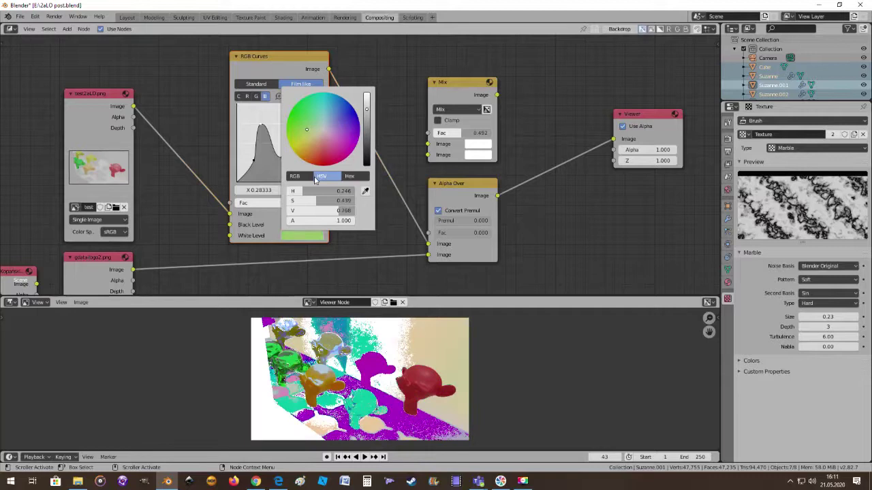
ctrl+scroll(331, 115, down, 3)
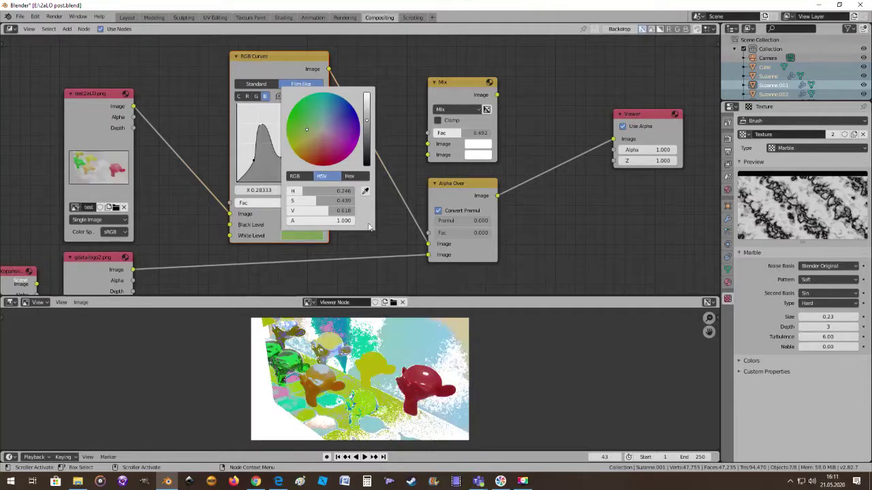
Connect the landscape photo node's Image output to the Black Level input of the RGB Curves node.
scroll(276, 217, down, 2)
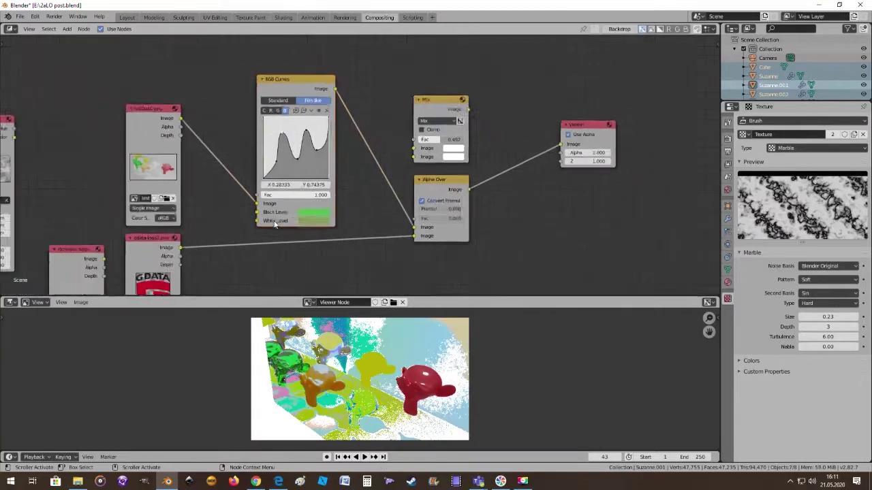
scroll(276, 224, down, 2)
scroll(287, 226, up, 2)
scroll(302, 227, down, 1)
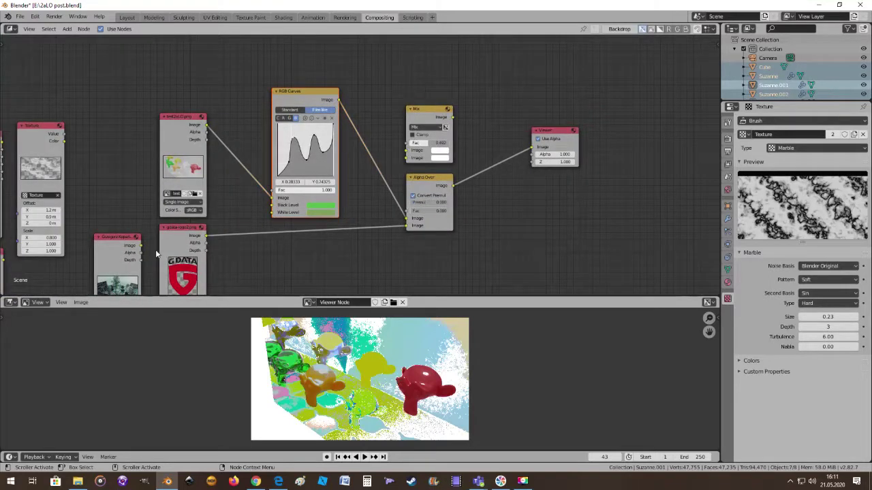
drag(141, 246, 270, 212)
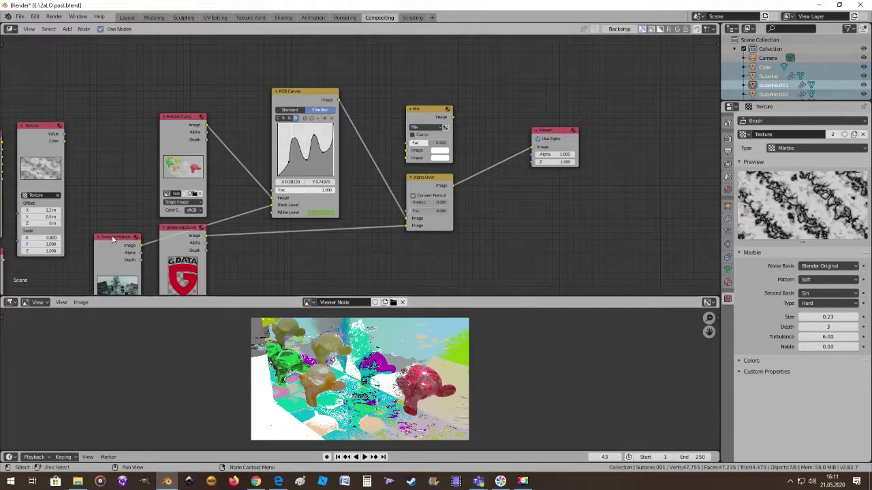
Move the test render and landscape photo nodes upward so they no longer overlap the new link and the logo node.
drag(114, 238, 118, 209)
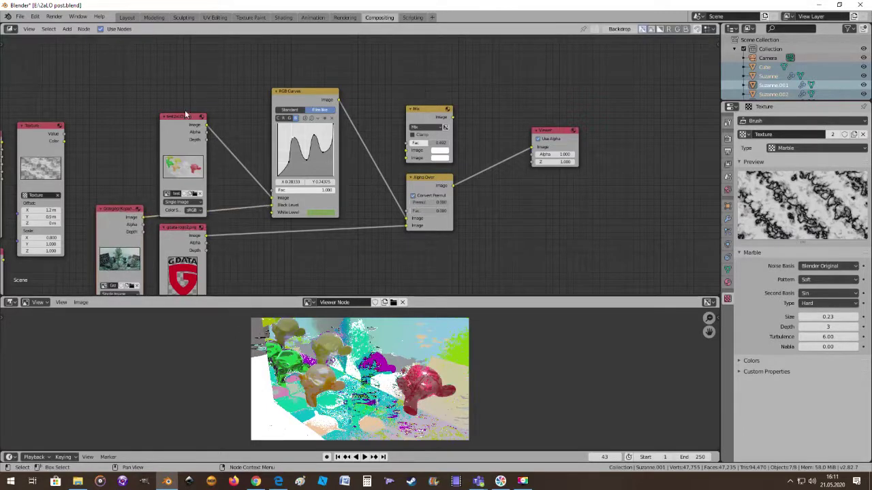
drag(184, 117, 199, 70)
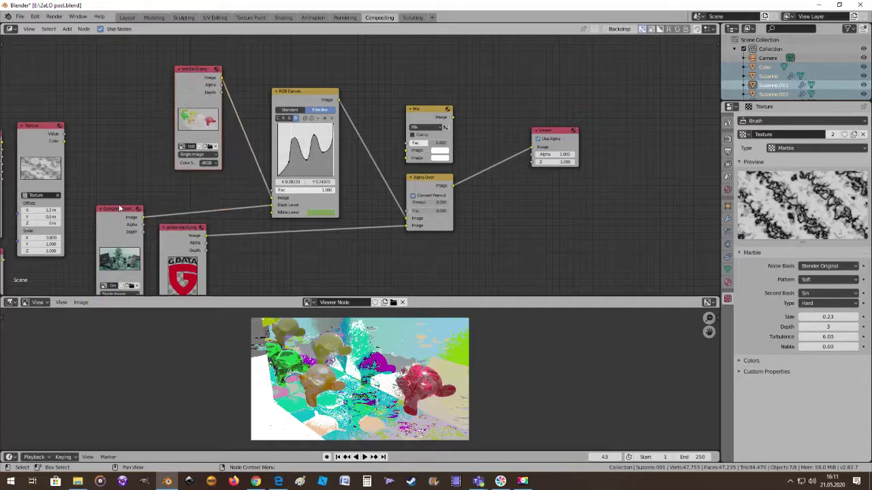
click(127, 204)
drag(127, 204, 134, 169)
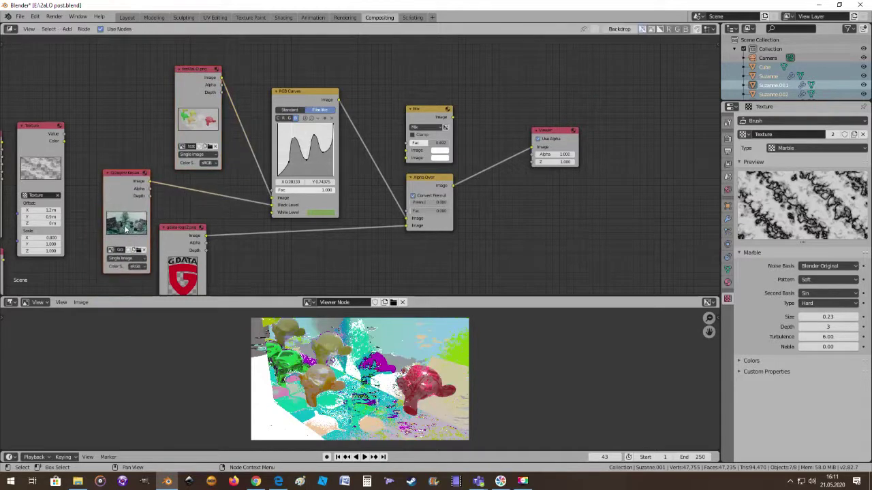
Connect the landscape photo node's Image output to the White Level input of RGB Curves as well, keeping the Black Level link.
scroll(125, 229, up, 5)
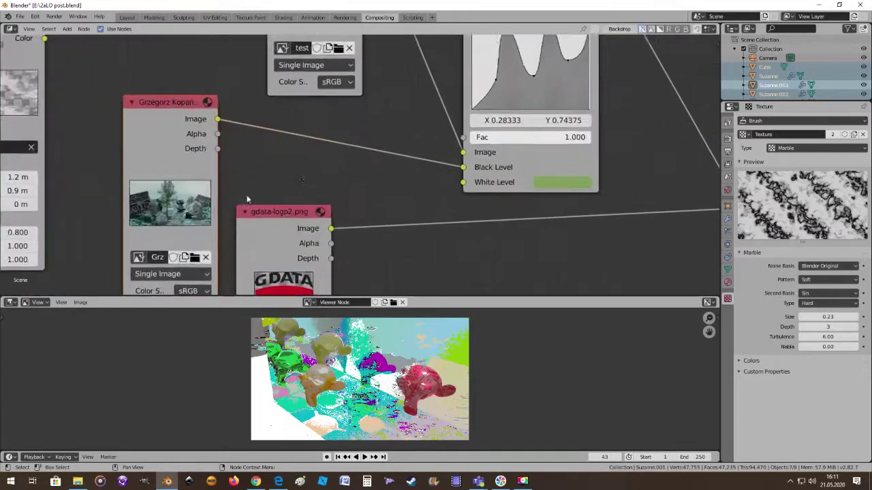
scroll(247, 199, up, 4)
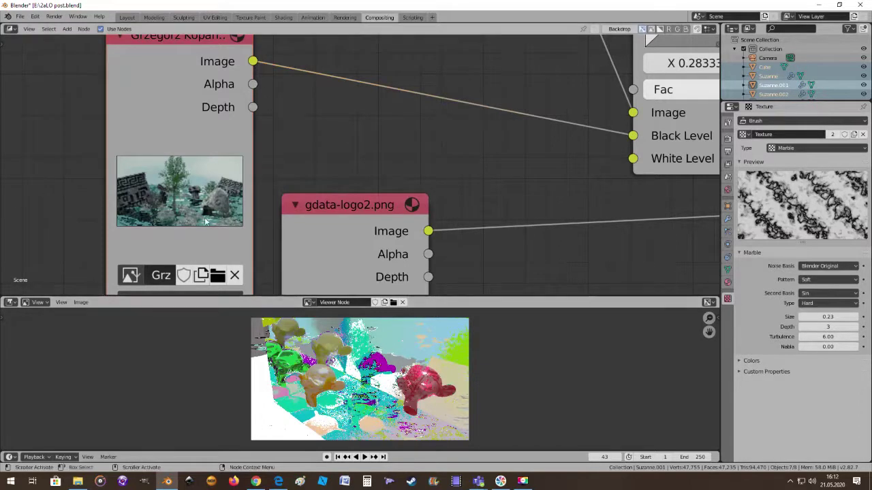
scroll(494, 183, down, 2)
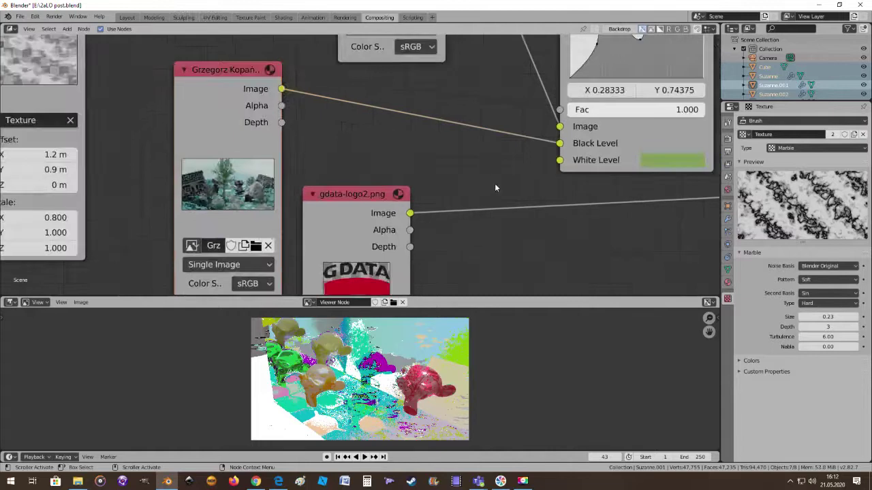
middle_drag(495, 173, 375, 138)
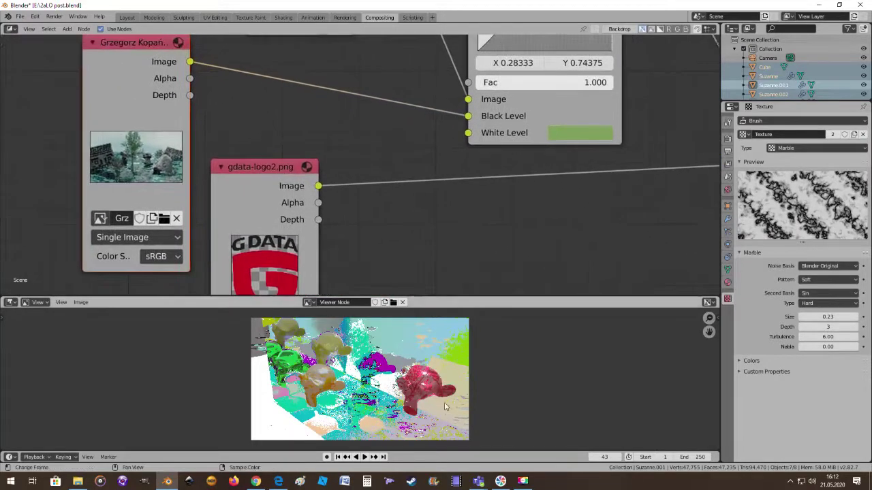
middle_drag(377, 182, 356, 206)
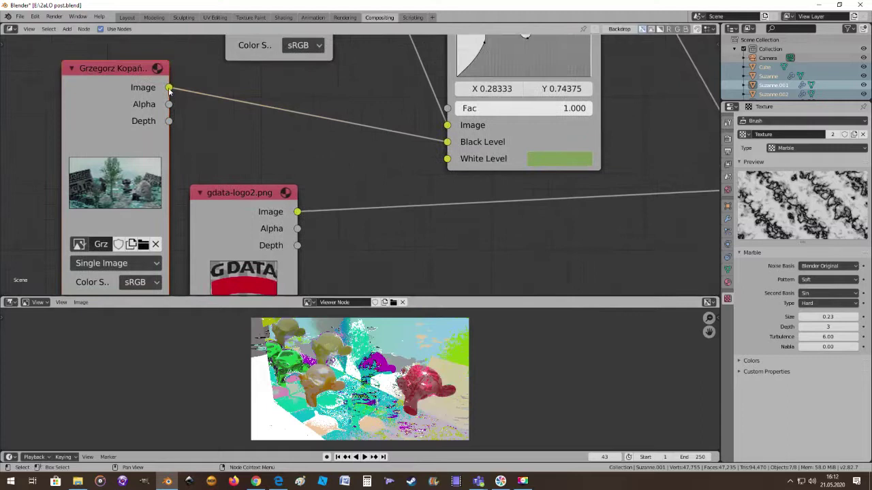
drag(169, 88, 447, 142)
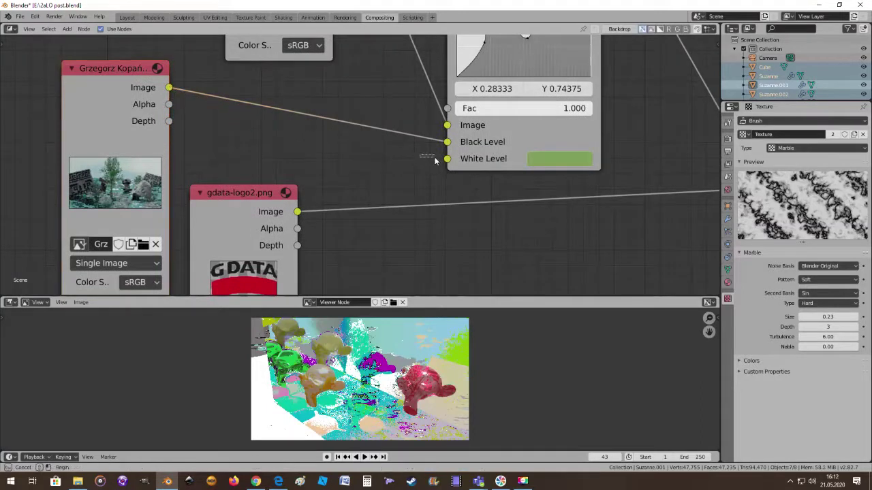
drag(169, 89, 444, 166)
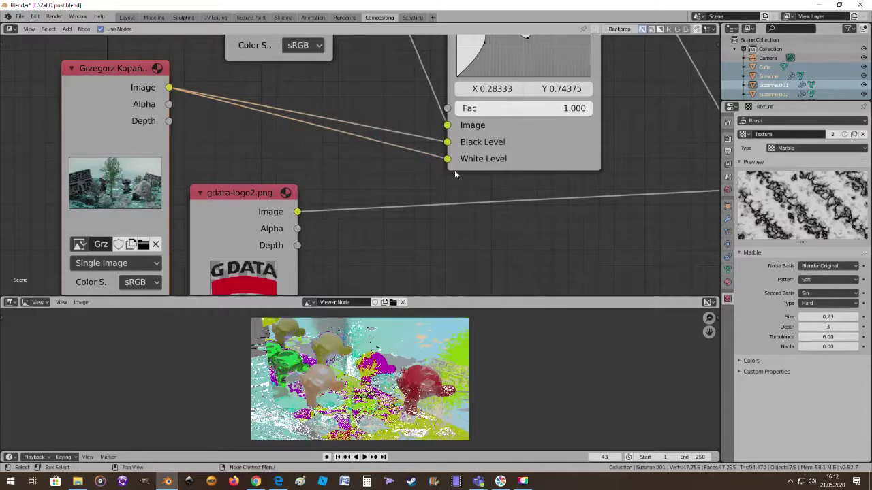
Examine the composited viewer image up close and compare it with the node setup around RGB Curves.
scroll(359, 379, up, 1)
scroll(440, 391, down, 1)
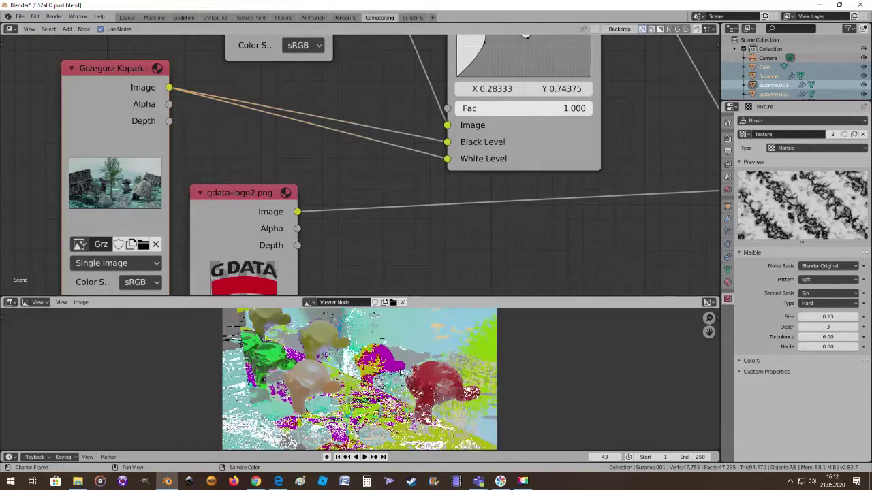
scroll(348, 358, down, 1)
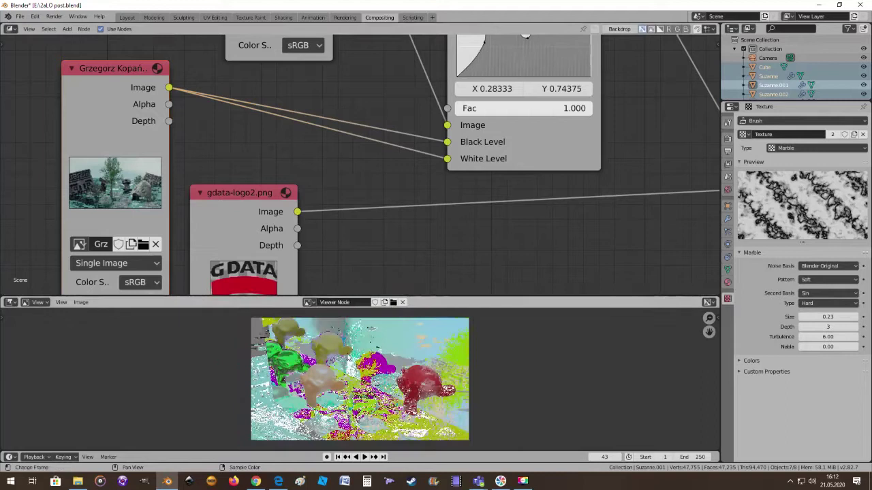
scroll(351, 355, up, 1)
scroll(435, 385, down, 1)
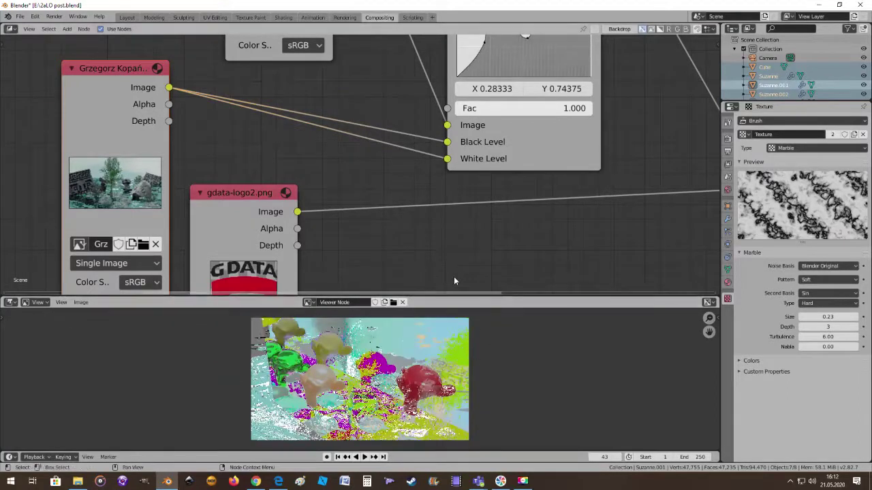
scroll(413, 181, down, 3)
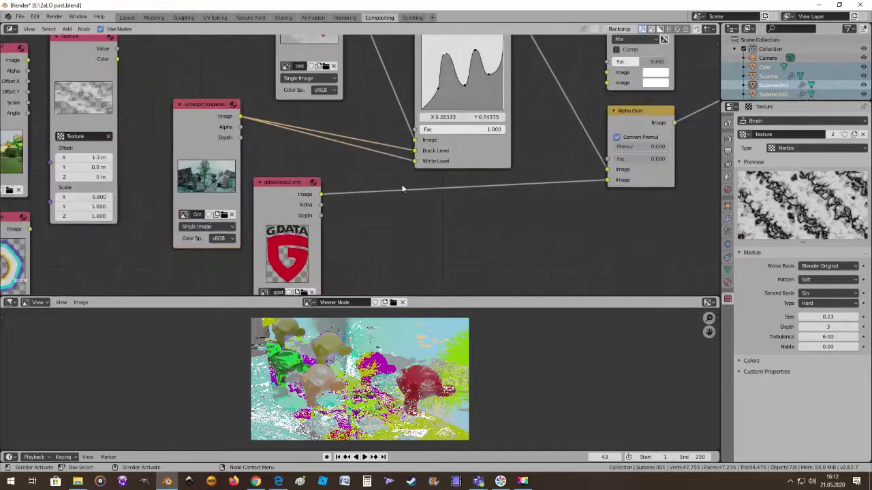
middle_drag(390, 179, 323, 232)
scroll(413, 215, down, 1)
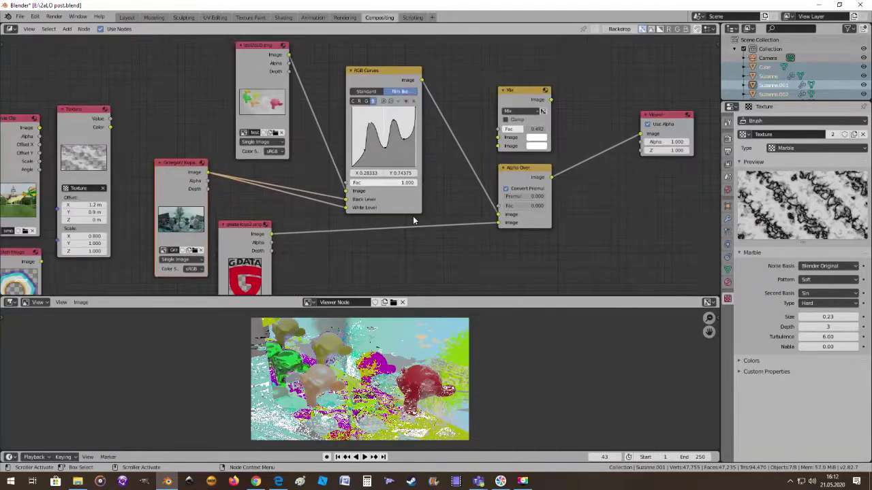
Delete the extra control points from the blue and green channel curves in RGB Curves, leaving one interior point on each.
click(412, 100)
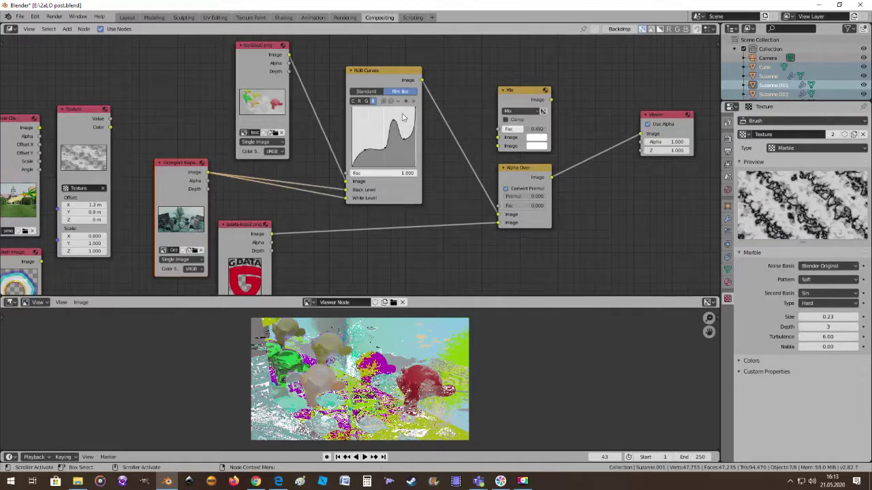
click(414, 101)
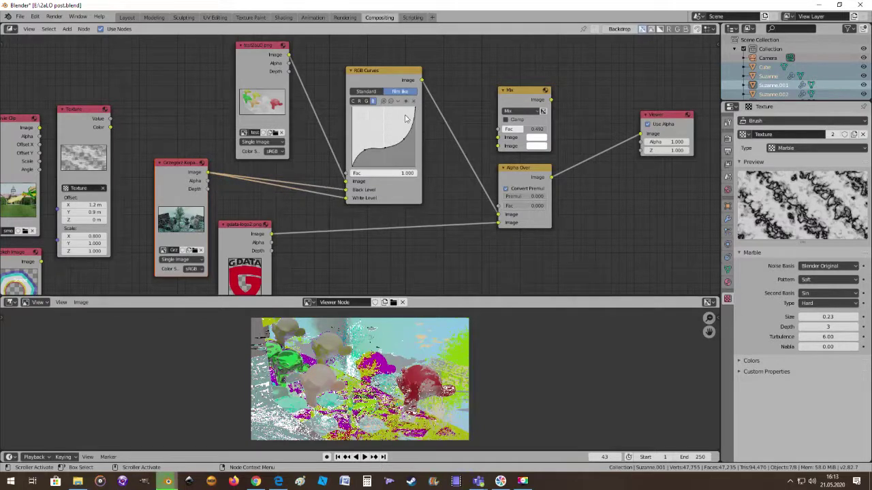
click(406, 119)
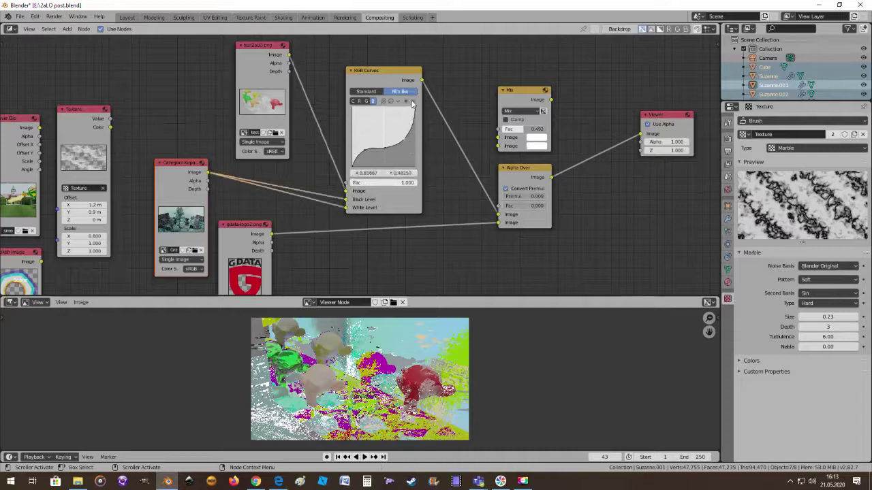
drag(402, 148, 391, 137)
click(365, 152)
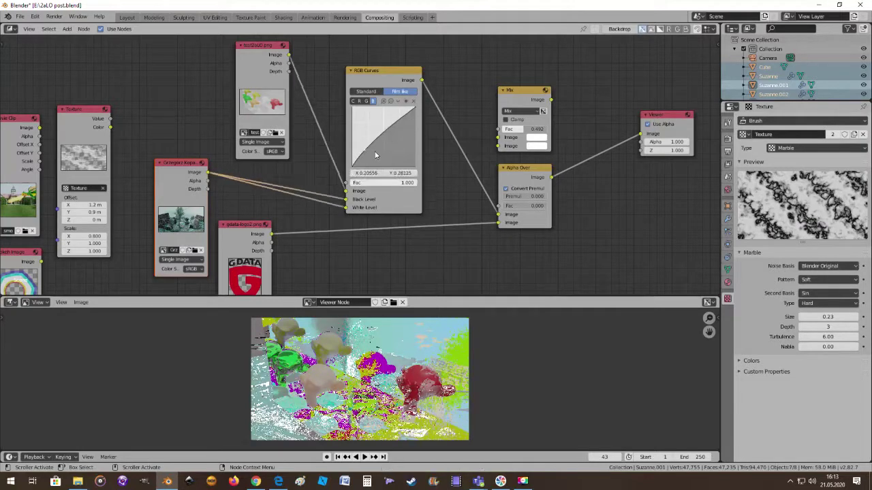
click(366, 100)
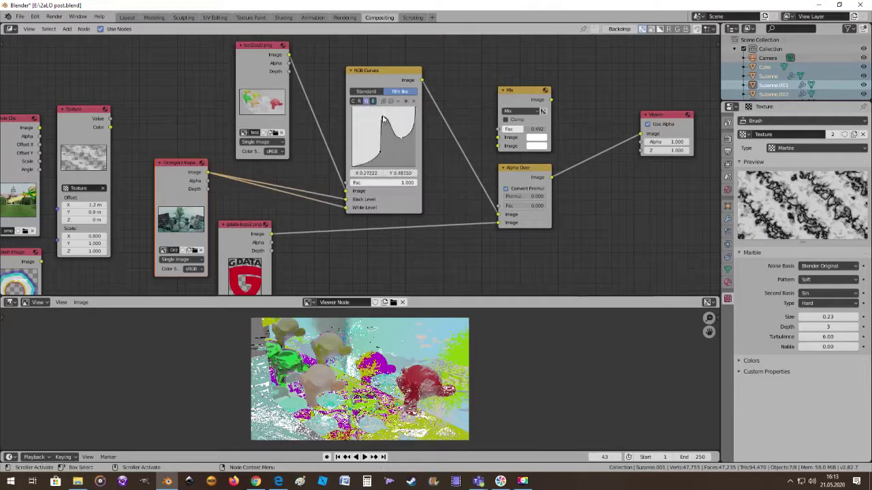
key(Delete)
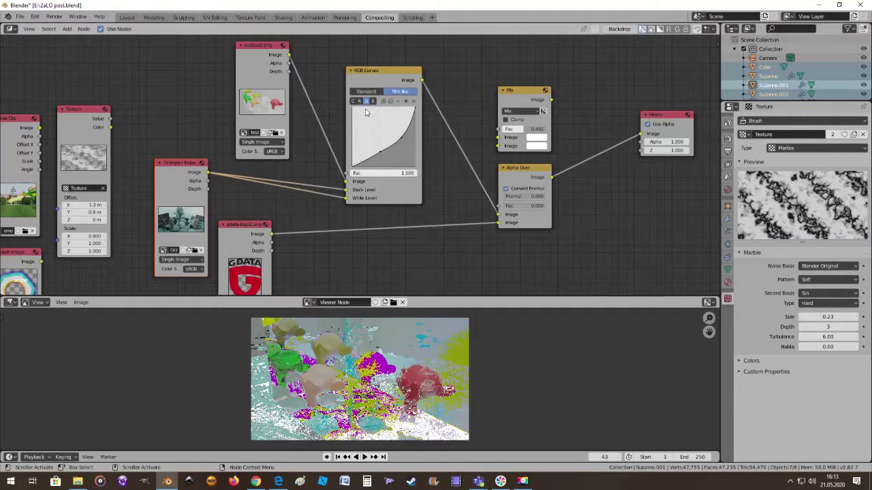
Bend the combined channel curve of RGB Curves downward with a new point at about X 0.52, Y 0.16.
click(360, 101)
click(353, 100)
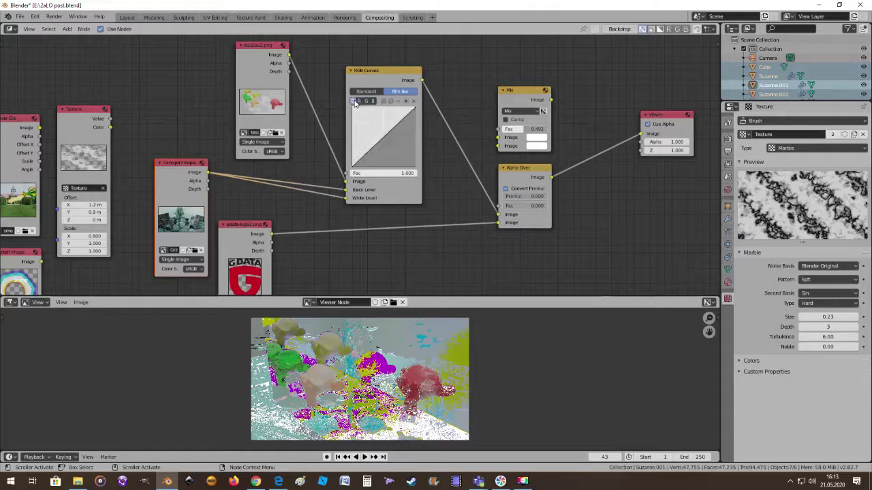
drag(388, 131, 385, 157)
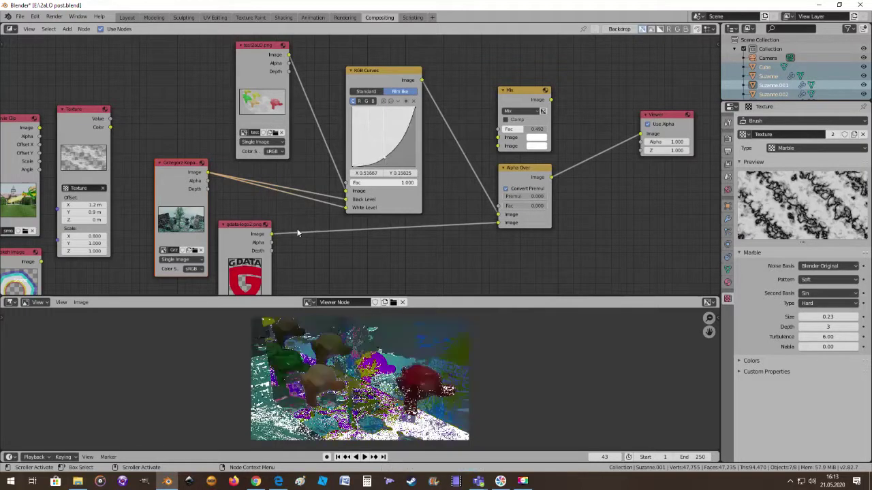
Unlink the landscape photo from the Black Level and White Level inputs, and connect the Texture node's Color output to Black Level.
scroll(351, 212, down, 4)
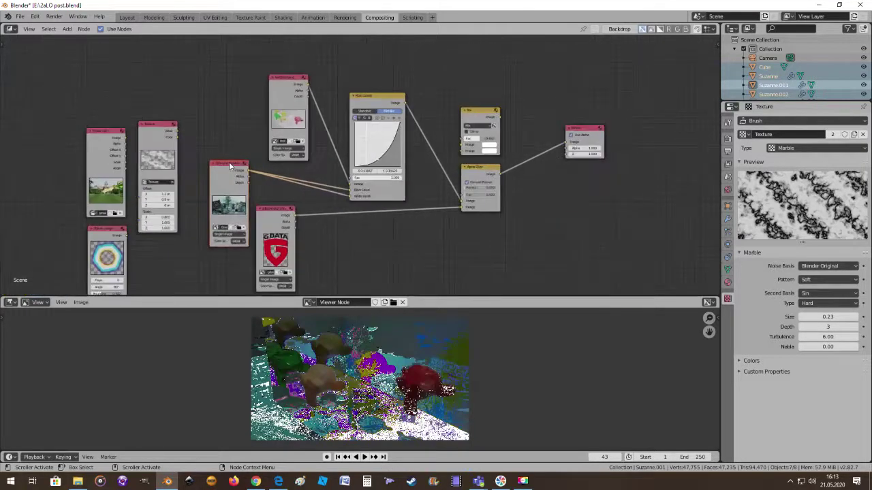
drag(230, 165, 222, 169)
scroll(359, 209, up, 3)
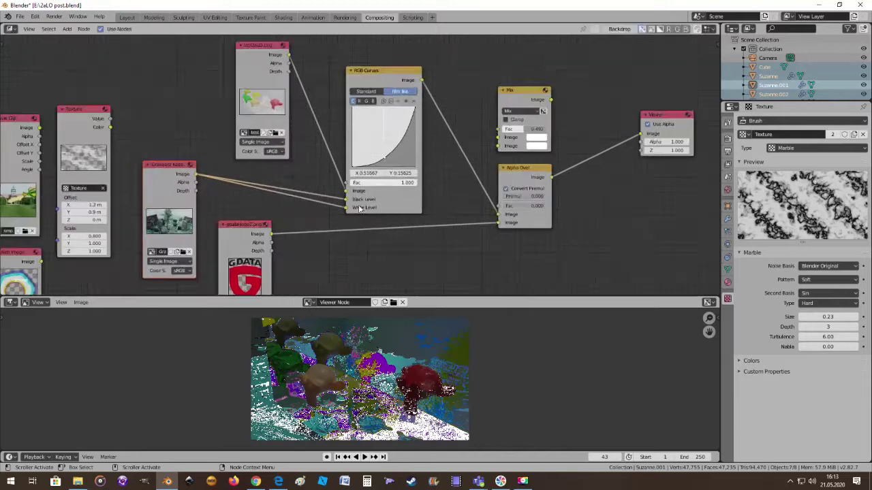
mouse_move(346, 200)
mouse_down()
mouse_move(340, 213)
mouse_move(311, 203)
mouse_up()
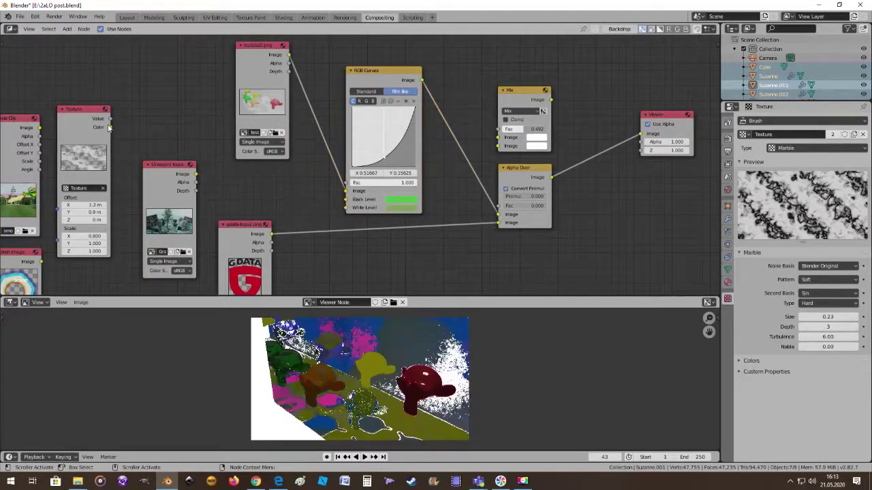
drag(111, 128, 346, 199)
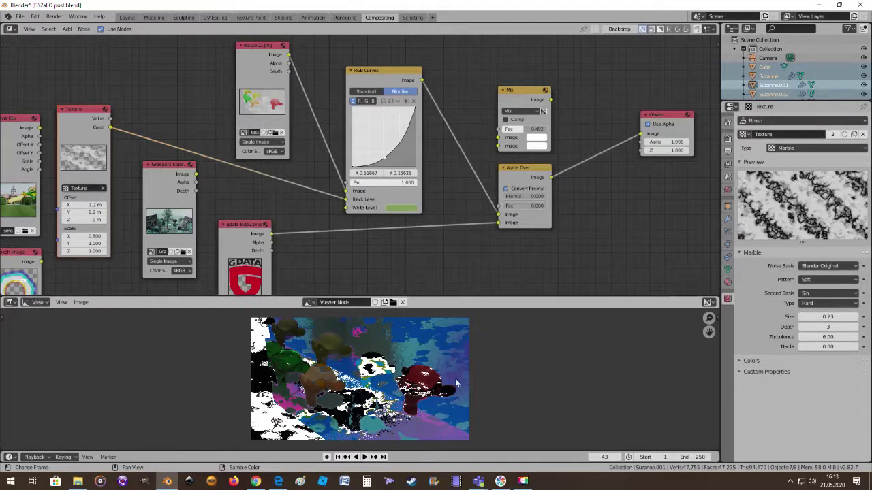
scroll(438, 361, down, 2)
scroll(438, 362, up, 4)
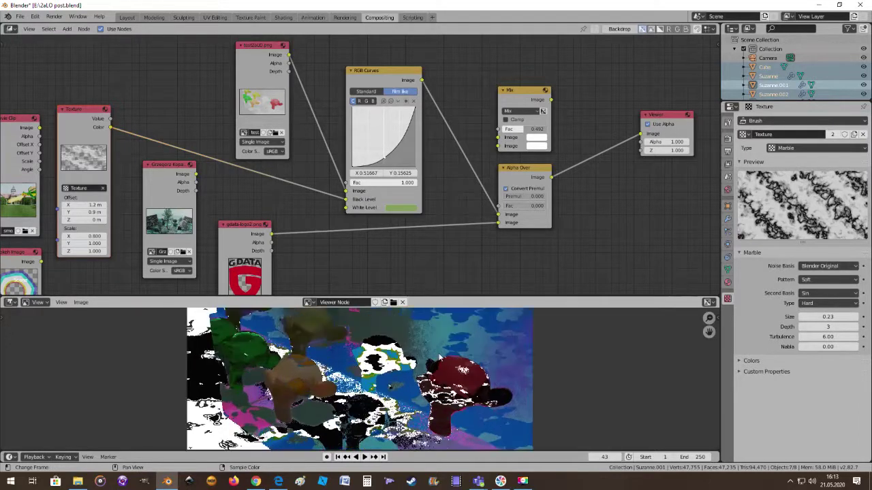
scroll(438, 361, down, 2)
scroll(380, 245, down, 1)
scroll(380, 246, up, 1)
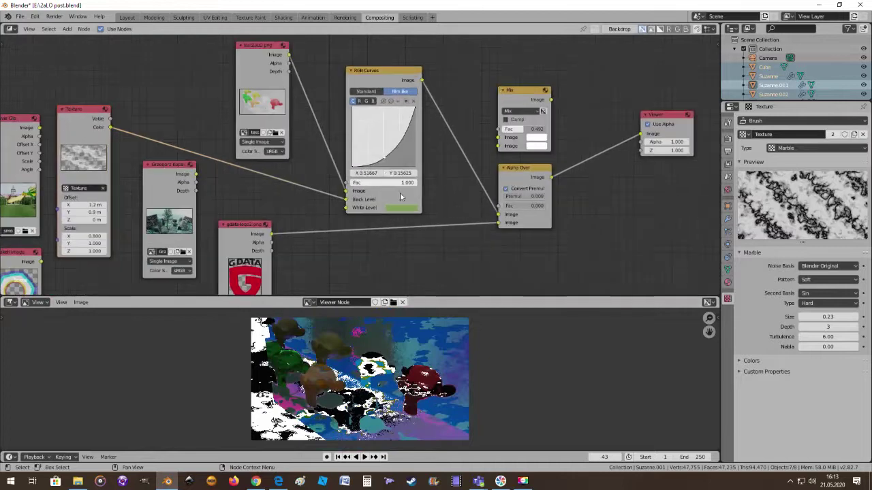
Delete the RGB Curves node and link the test render's Image output directly to Alpha Over's first Image input.
drag(386, 73, 389, 70)
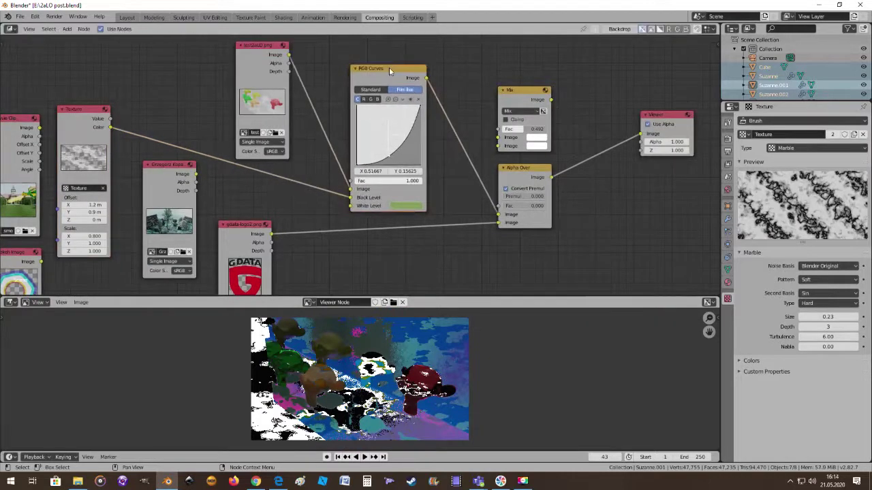
key(x)
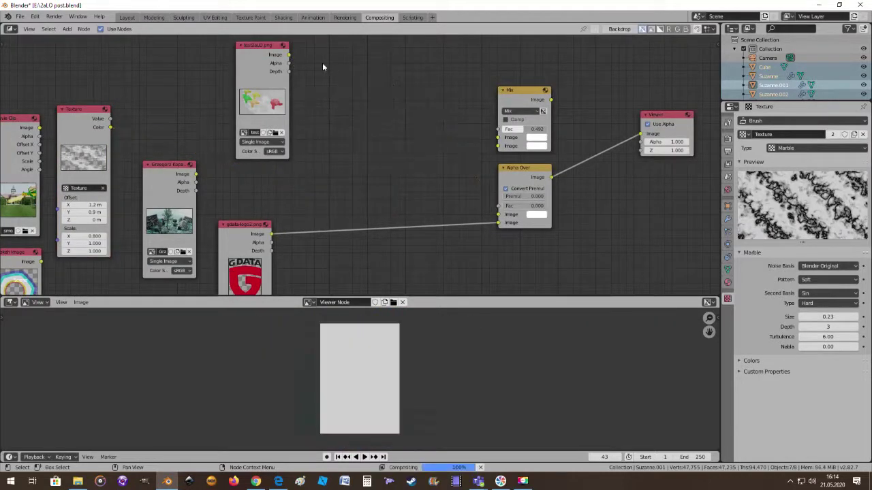
drag(289, 55, 499, 215)
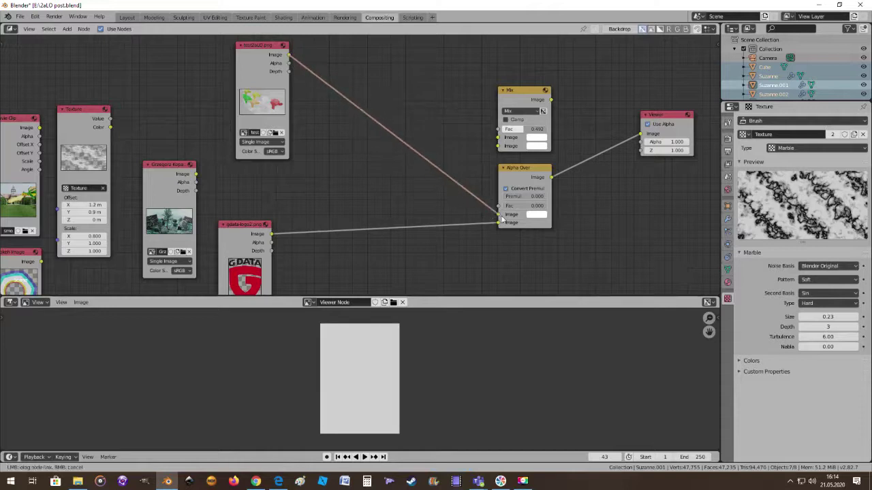
drag(259, 45, 236, 86)
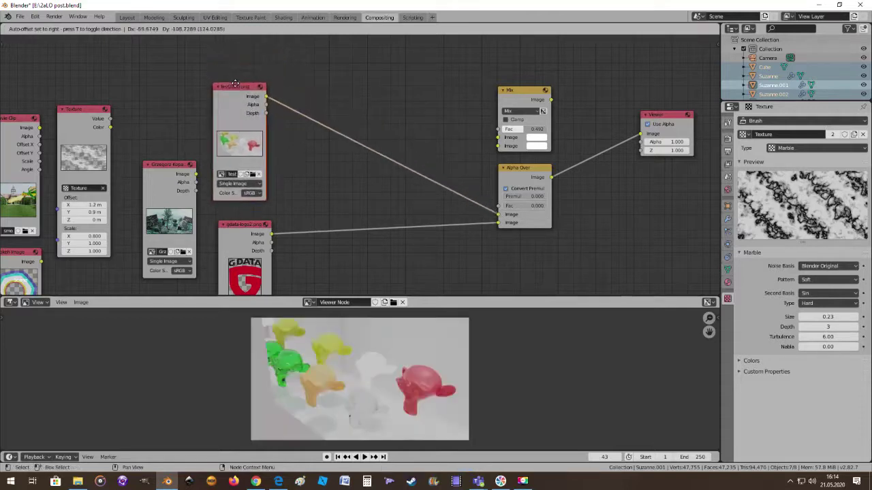
Add a Tonemap node and insert it into the link between the test render and Alpha Over.
click(66, 28)
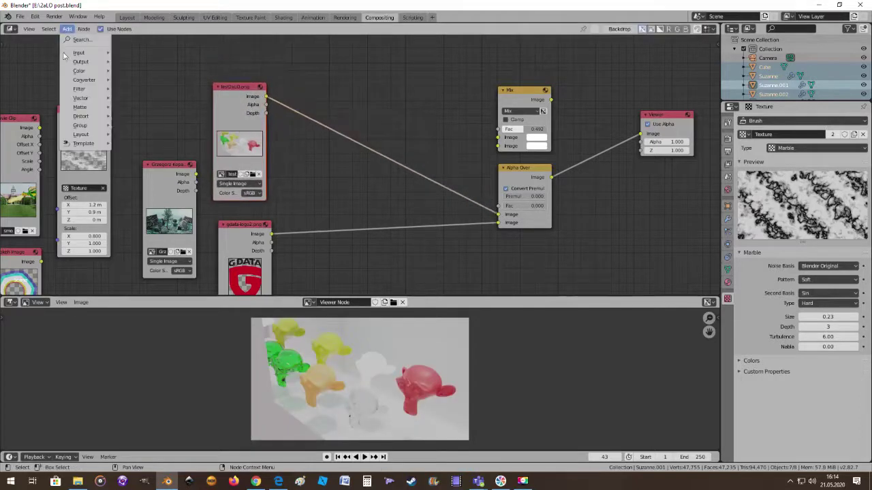
mouse_move(85, 78)
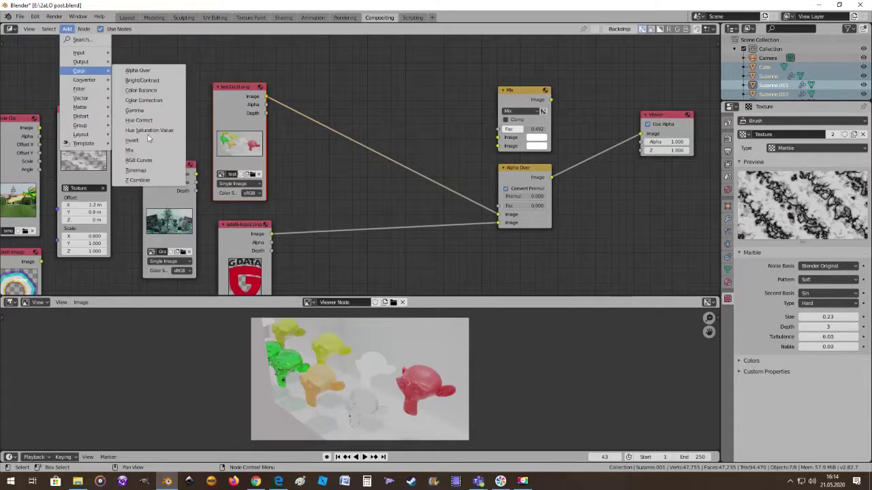
click(153, 172)
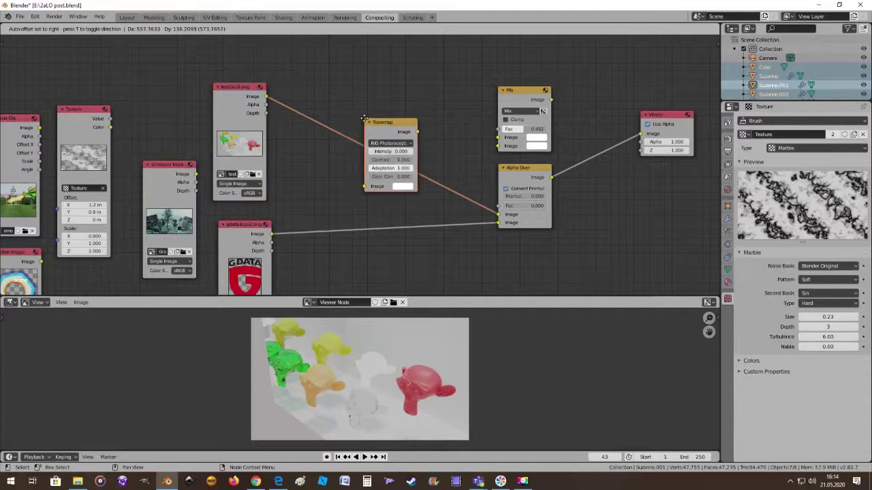
click(361, 123)
scroll(361, 167, up, 2)
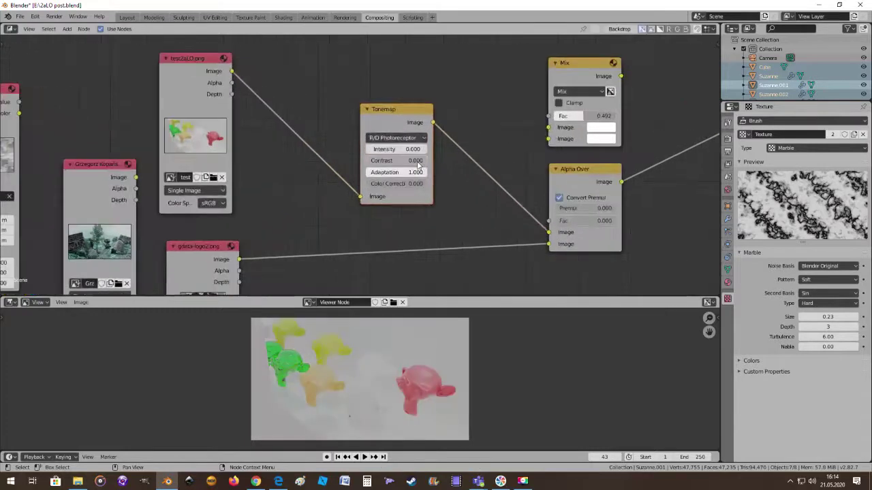
Switch the Tonemap type to Rh Simple and raise its Key to about 0.472.
click(427, 137)
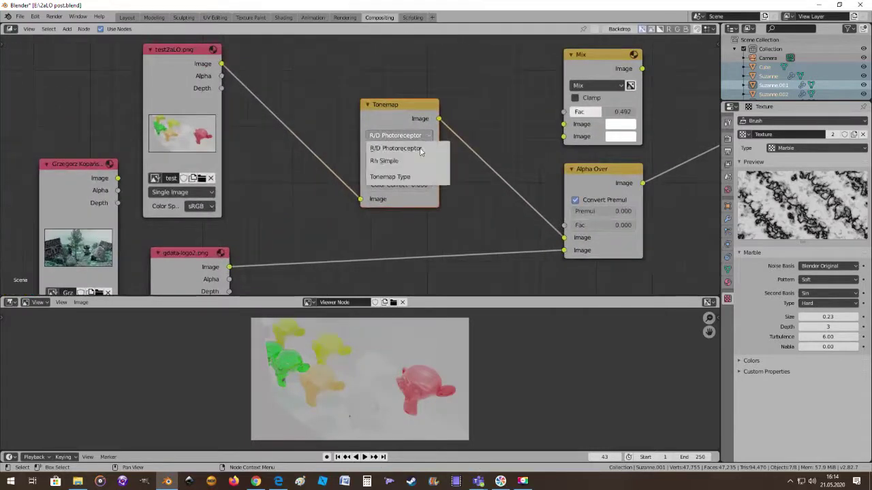
click(400, 160)
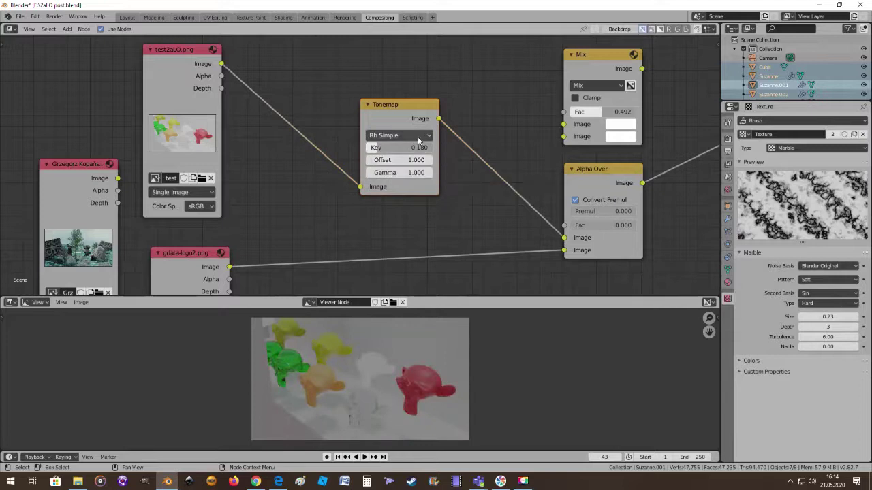
drag(376, 148, 426, 147)
click(392, 147)
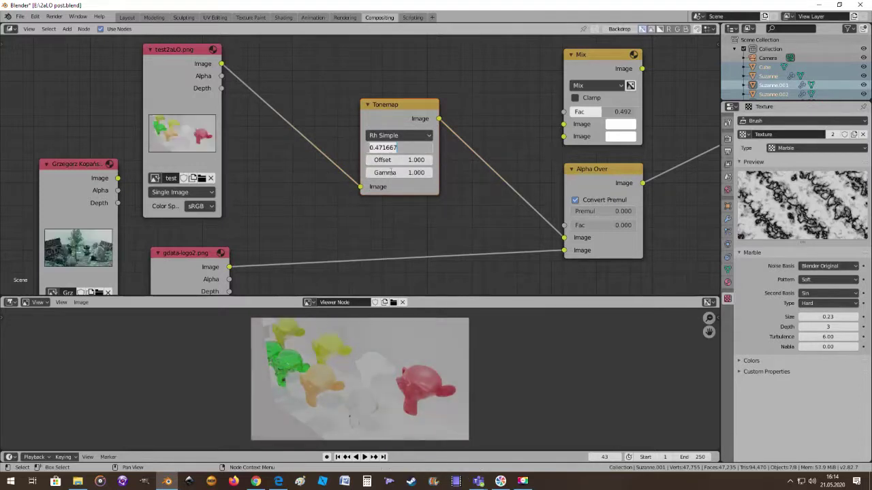
key(Return)
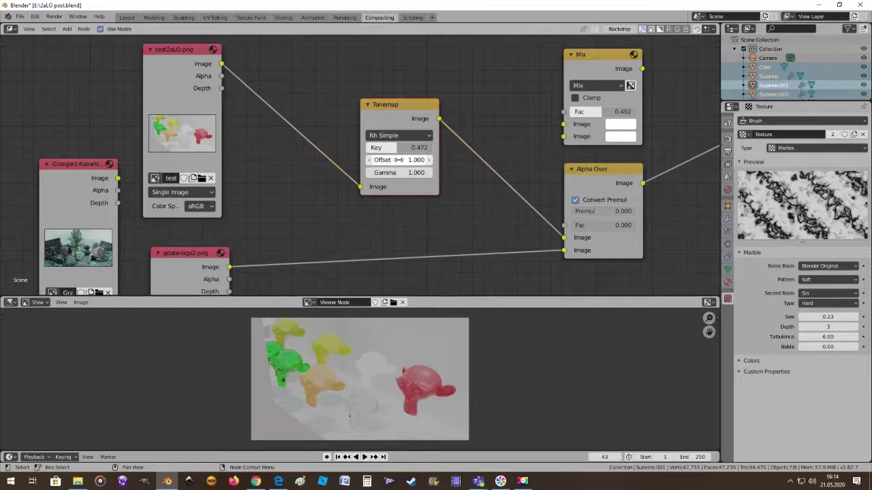
Set the Tonemap node's Offset to 4 and Gamma to 1.3.
click(391, 160)
drag(390, 161, 406, 172)
click(398, 173)
drag(399, 172, 413, 173)
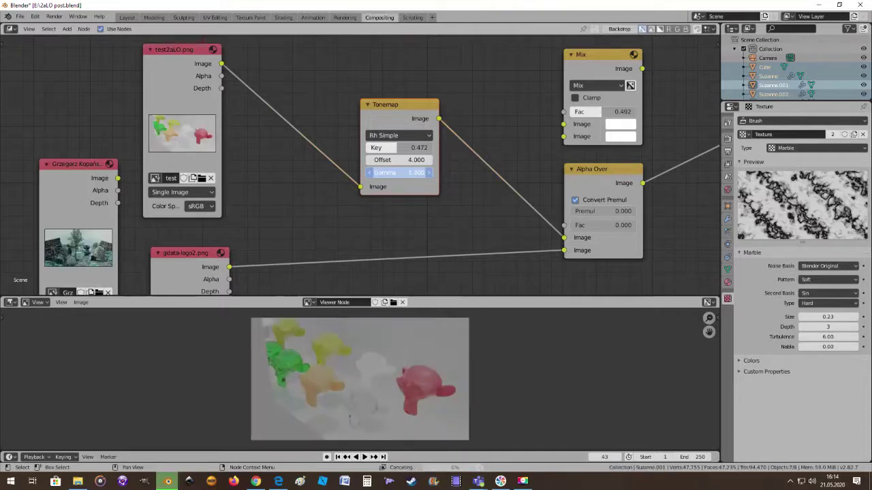
click(397, 172)
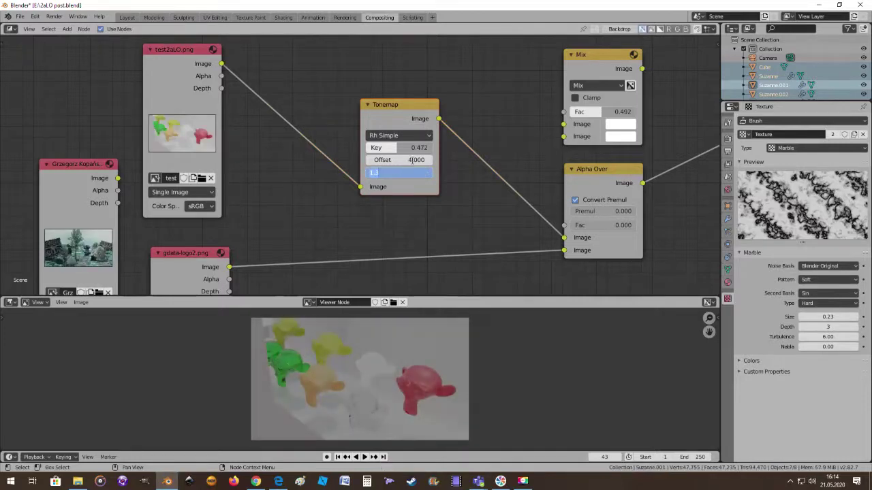
text(1.3)
key(Return)
Reroute the test render's Image link straight into Alpha Over's first Image input, and move the disconnected Tonemap node closer to the image nodes.
scroll(451, 160, down, 2)
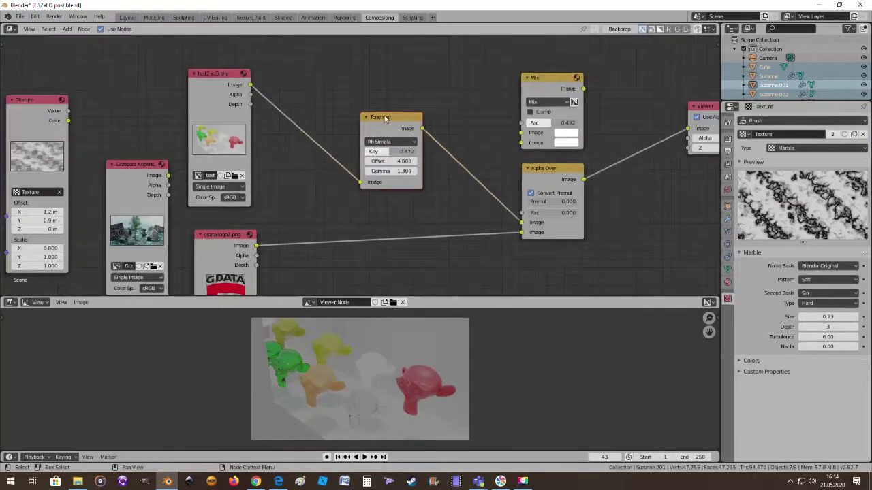
drag(383, 117, 375, 127)
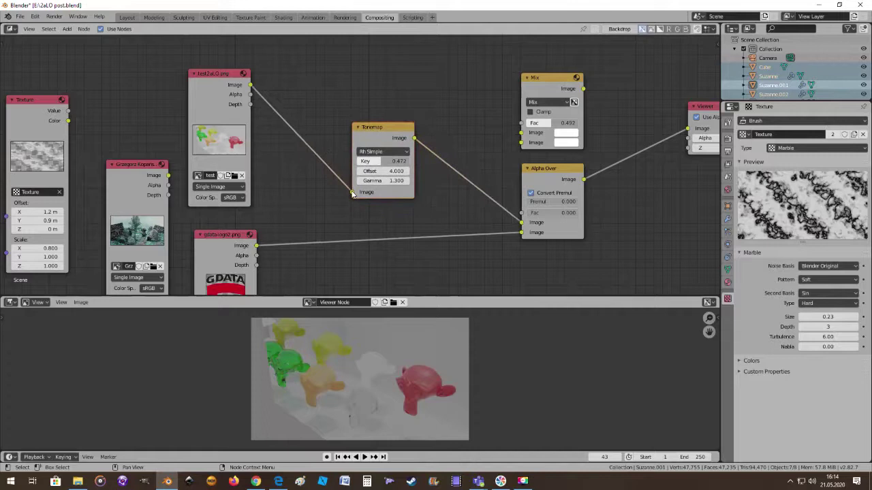
drag(352, 193, 521, 222)
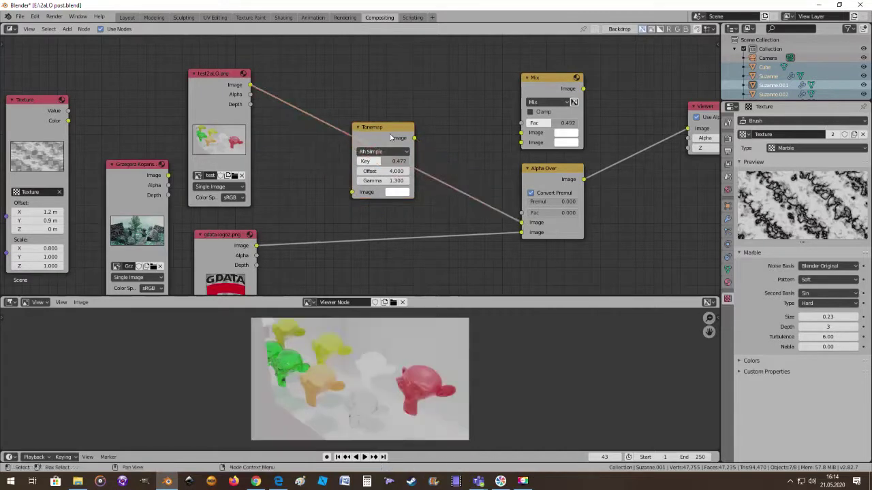
drag(387, 132, 320, 154)
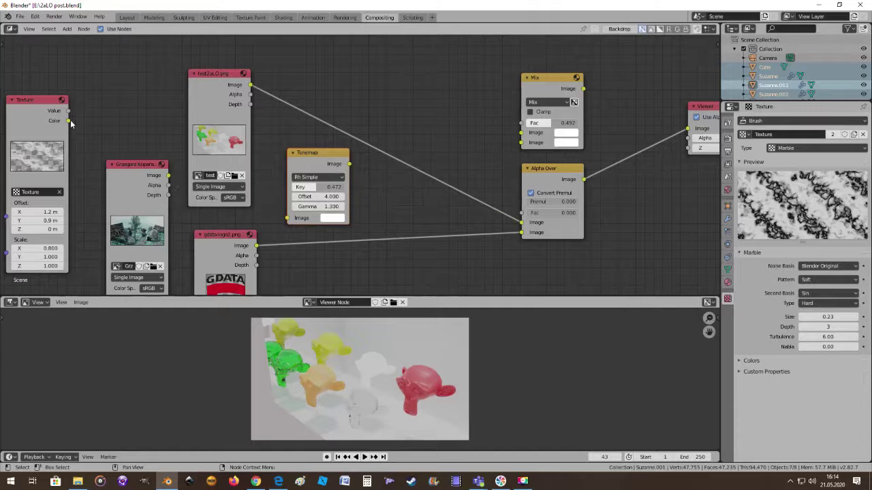
Connect the Texture node's Color output to Tonemap's Image input, and Tonemap's Image output to Alpha Over's Fac input.
drag(69, 120, 290, 219)
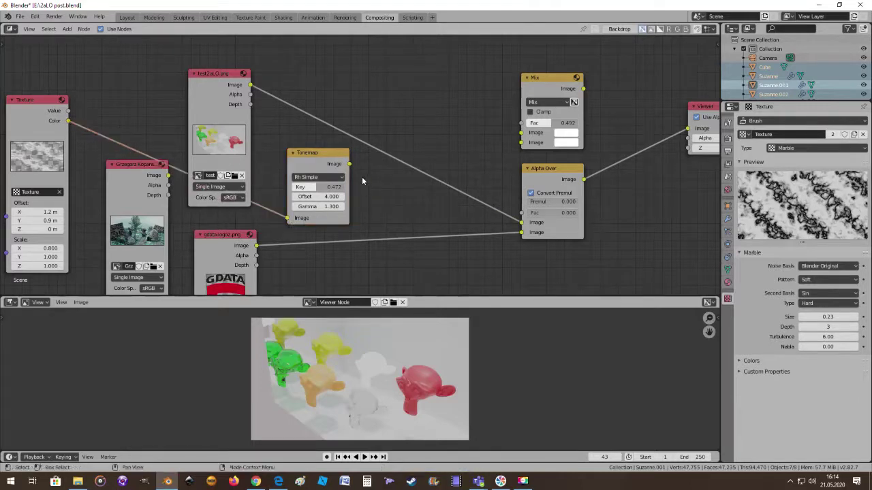
drag(349, 166, 521, 212)
scroll(374, 373, up, 3)
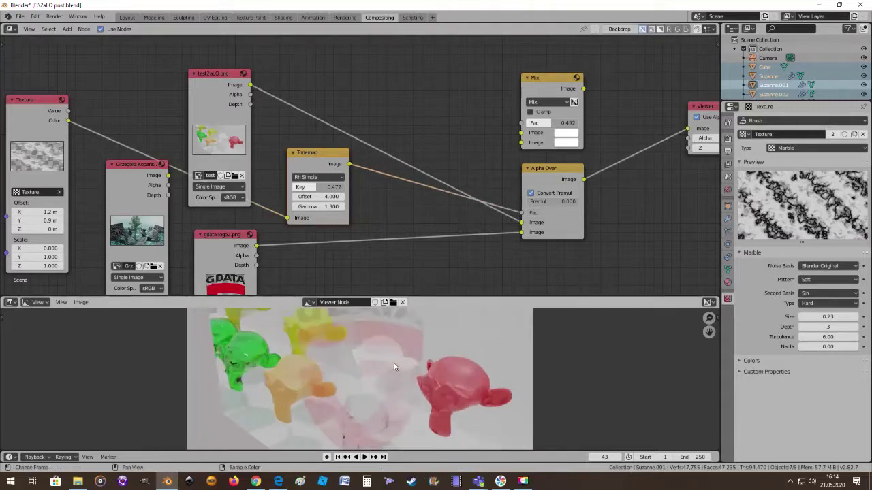
scroll(392, 392, down, 1)
scroll(368, 360, down, 2)
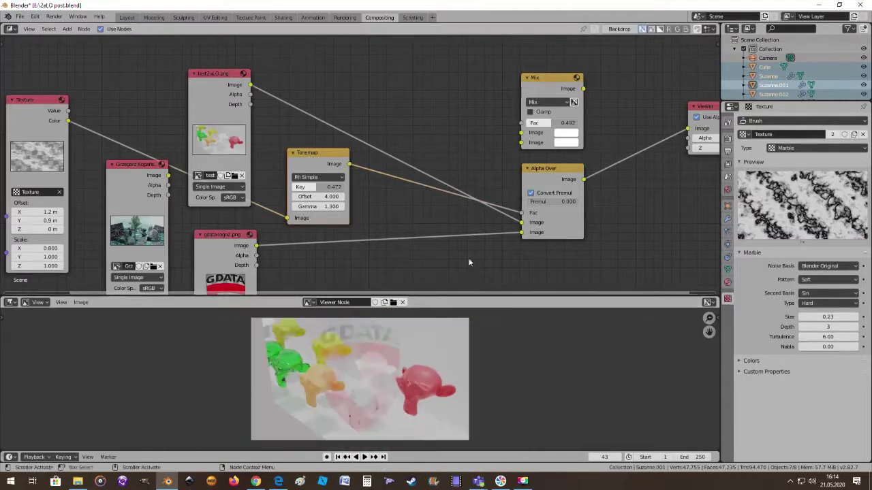
Set the Alpha Over node's Premul value to 1, keeping Convert Premul enabled.
drag(537, 203, 579, 203)
click(552, 201)
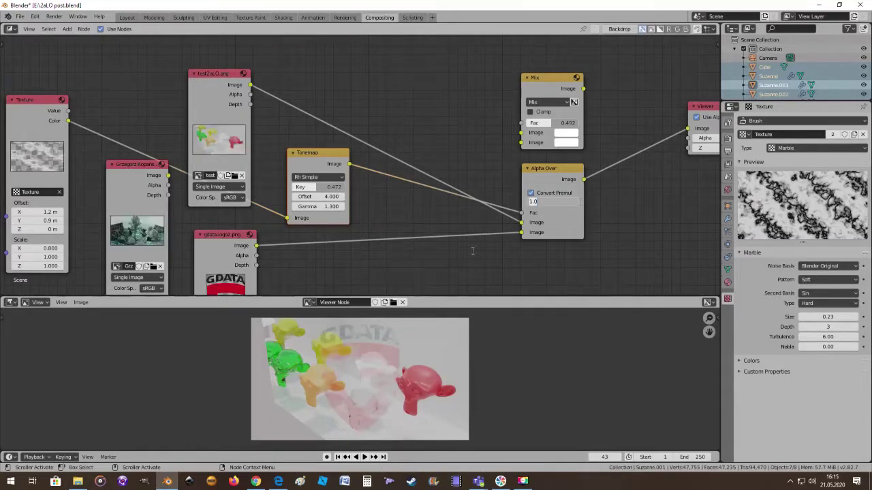
key(Return)
click(532, 194)
scroll(401, 397, up, 3)
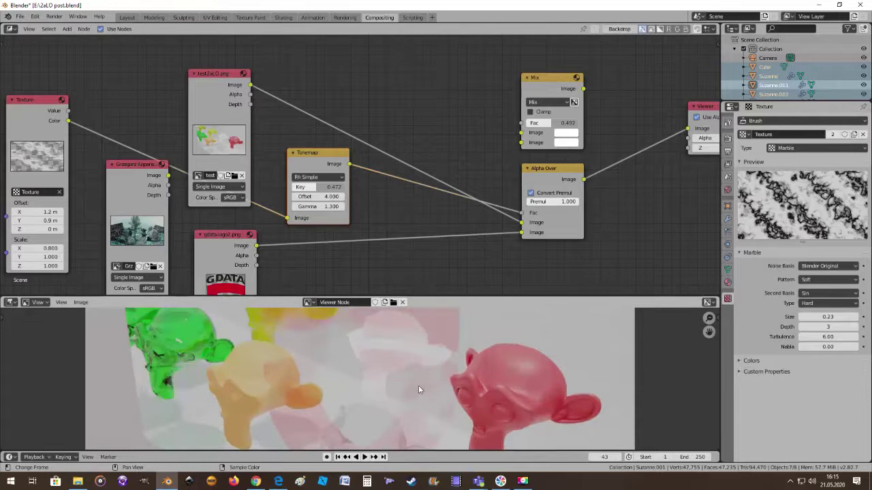
scroll(418, 385, down, 2)
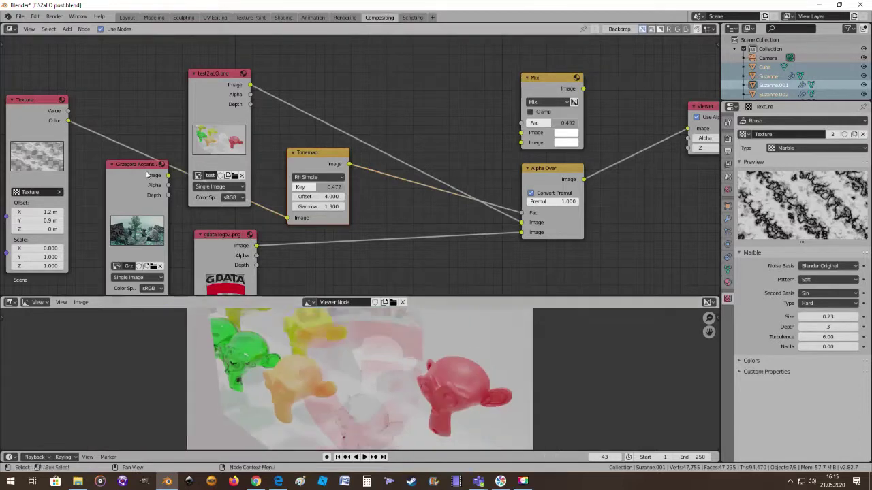
Move the Texture node closer to the image nodes and shift the Tonemap node slightly towards Alpha Over.
drag(30, 104, 74, 88)
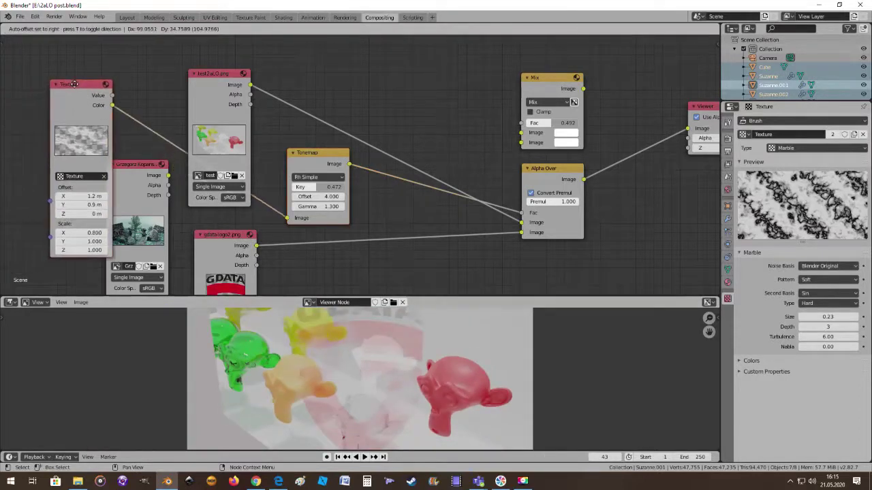
drag(315, 155, 337, 156)
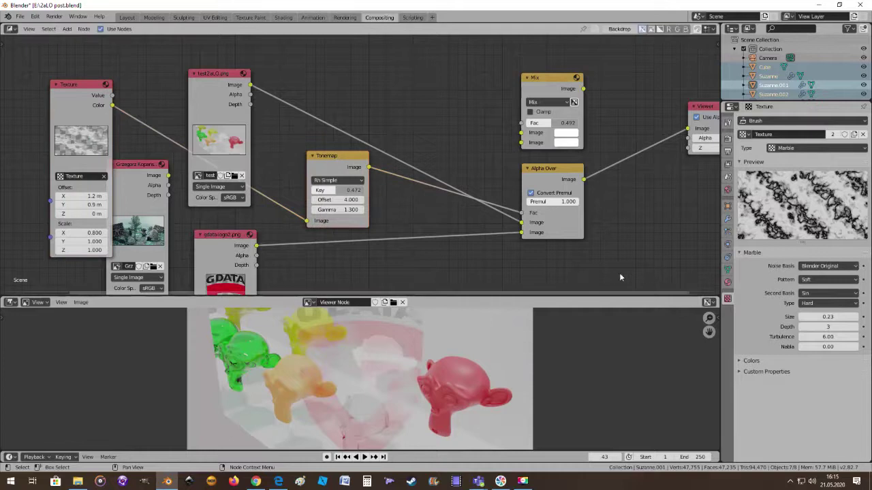
scroll(401, 260, down, 1)
middle_drag(400, 254, 425, 209)
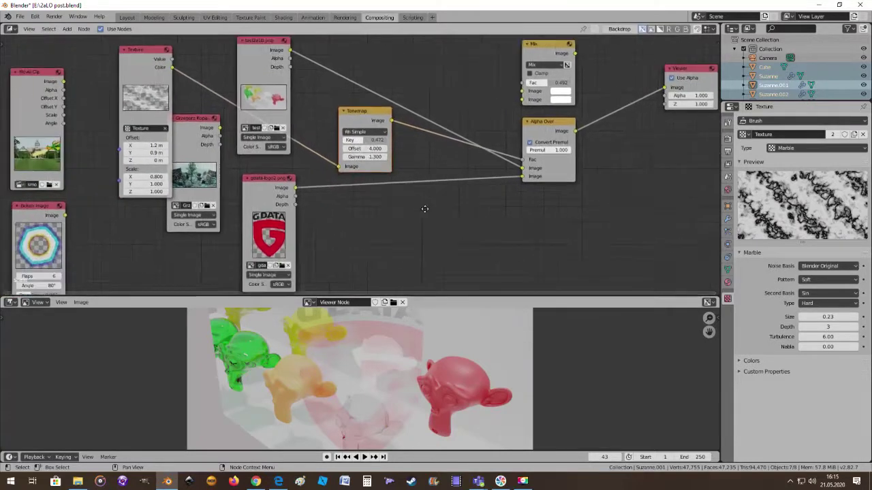
Set the Tonemap node's Key to 1, Offset to 1.2 and Gamma to 2.2.
scroll(416, 210, up, 1)
scroll(417, 213, up, 1)
drag(372, 128, 419, 128)
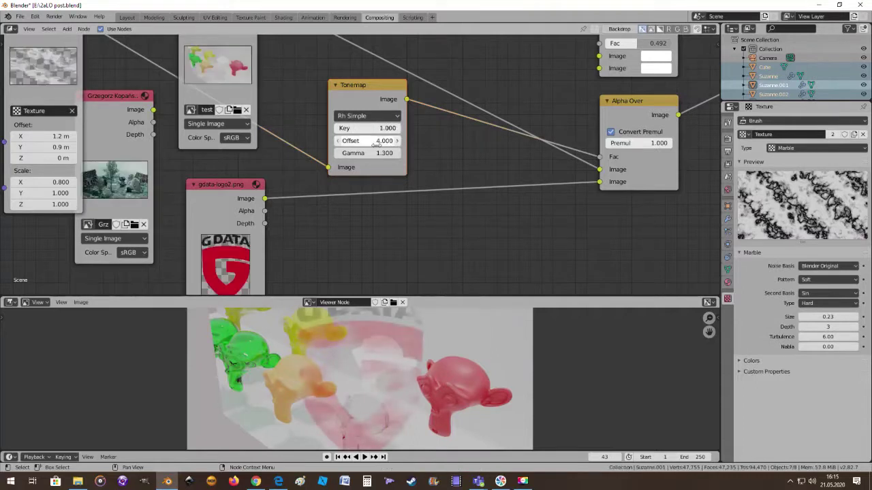
drag(364, 141, 335, 141)
drag(366, 153, 351, 153)
scroll(458, 349, down, 2)
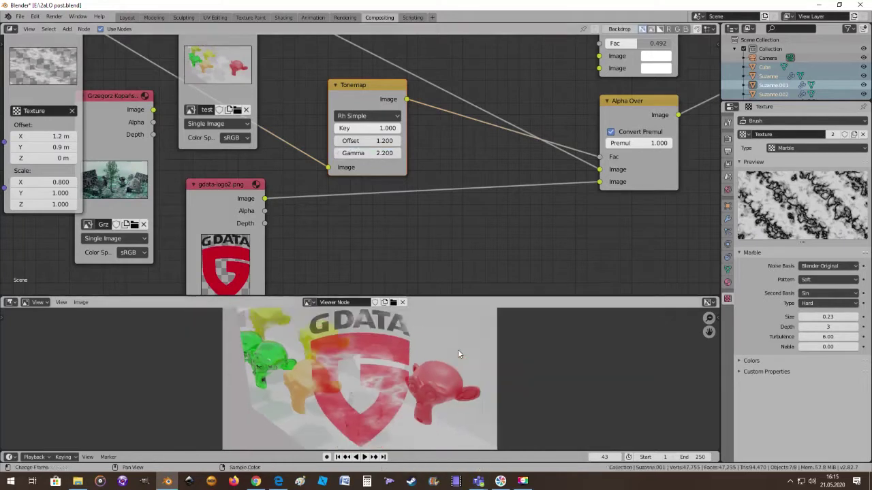
scroll(368, 357, up, 1)
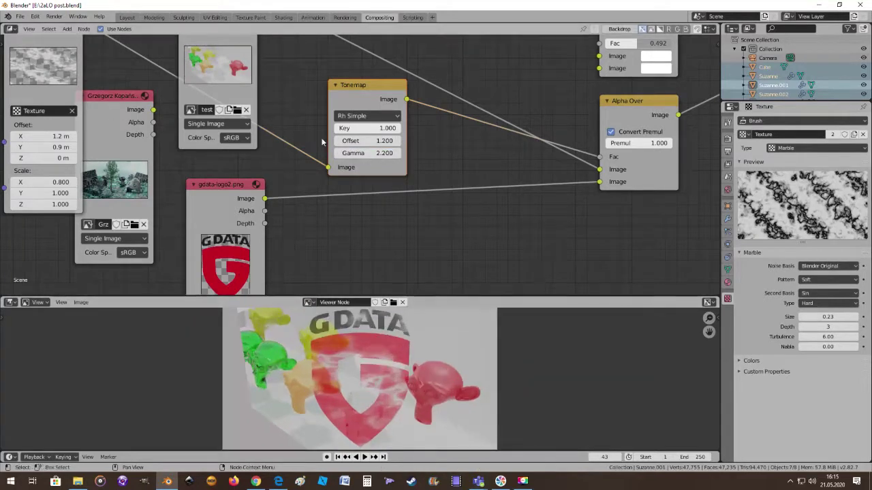
scroll(376, 155, down, 2)
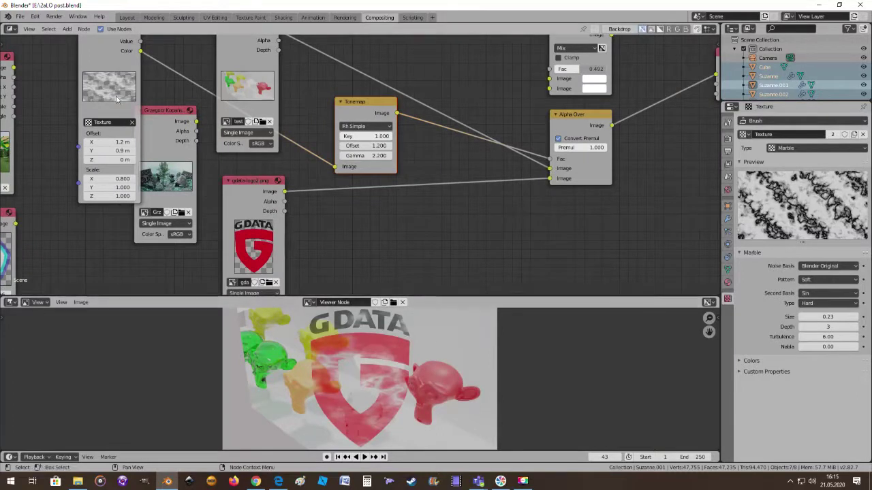
scroll(361, 160, up, 1)
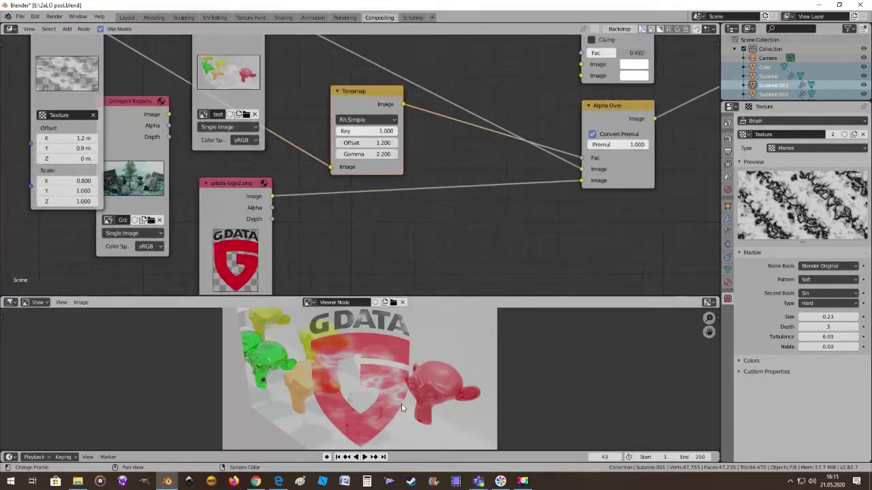
scroll(358, 392, up, 2)
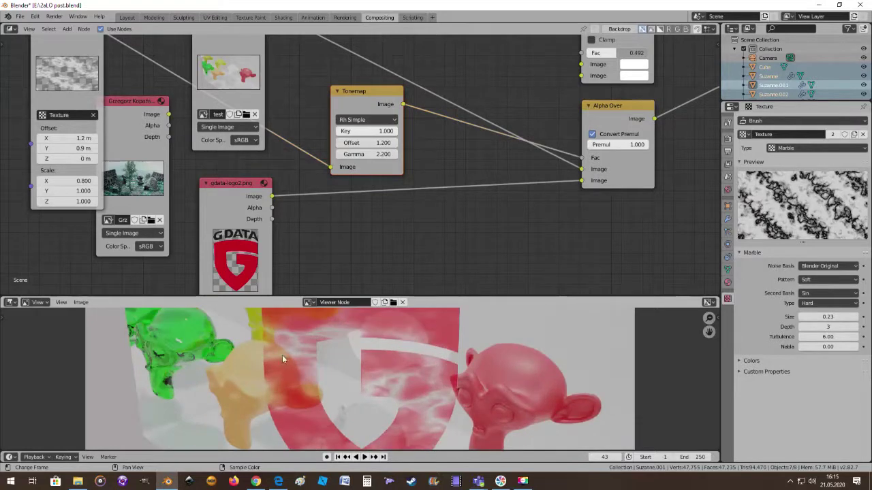
scroll(375, 353, down, 5)
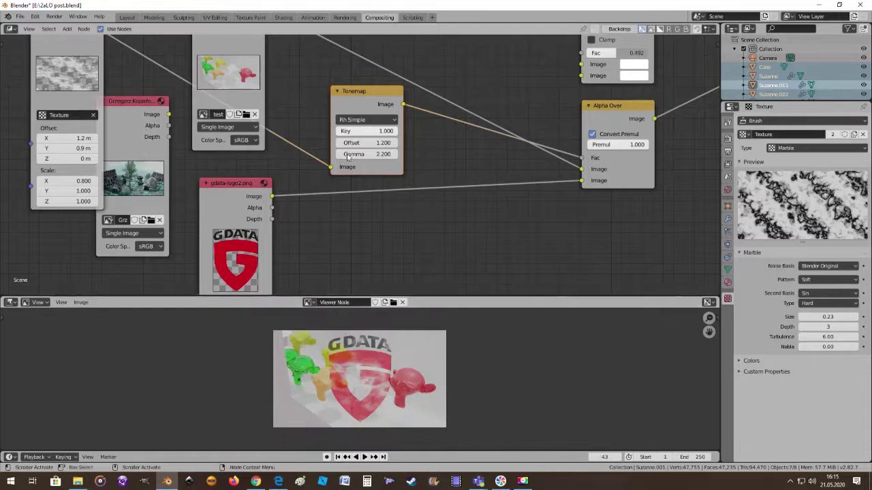
Move the teal scene image node clear of the Texture node, nudge Alpha Over, and raise the test render node above Tonemap's links.
drag(141, 102, 158, 124)
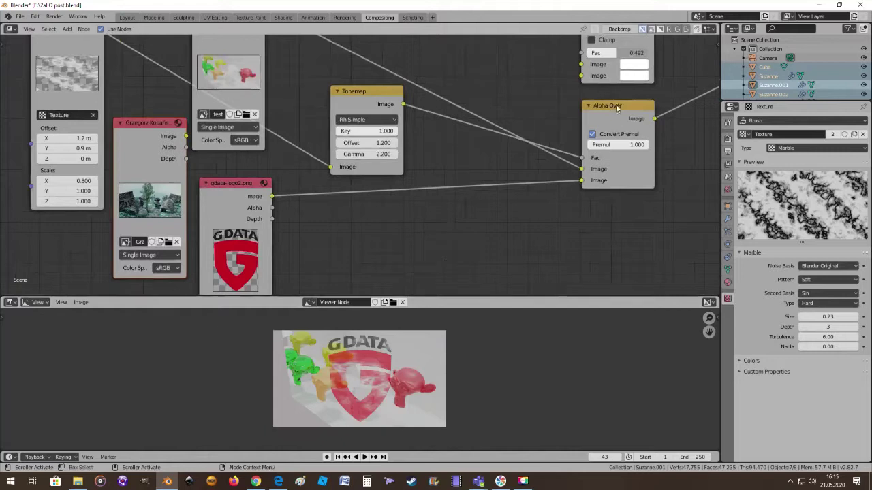
drag(615, 104, 619, 106)
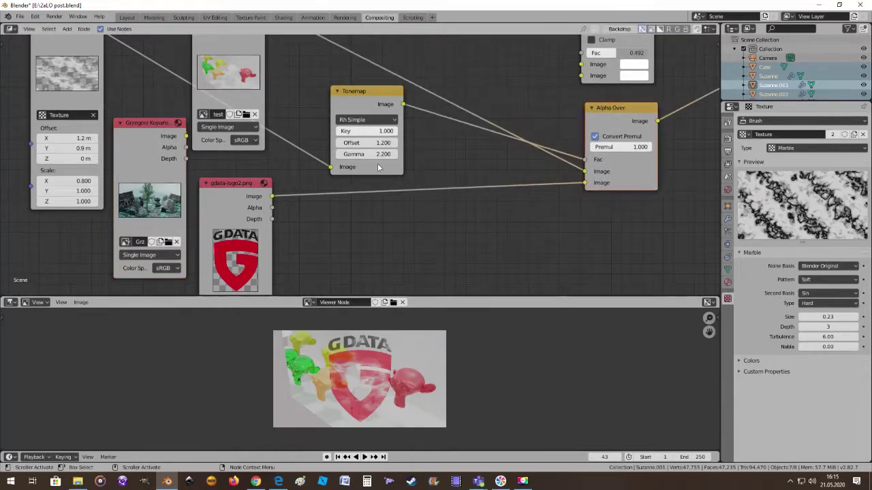
scroll(399, 220, down, 1)
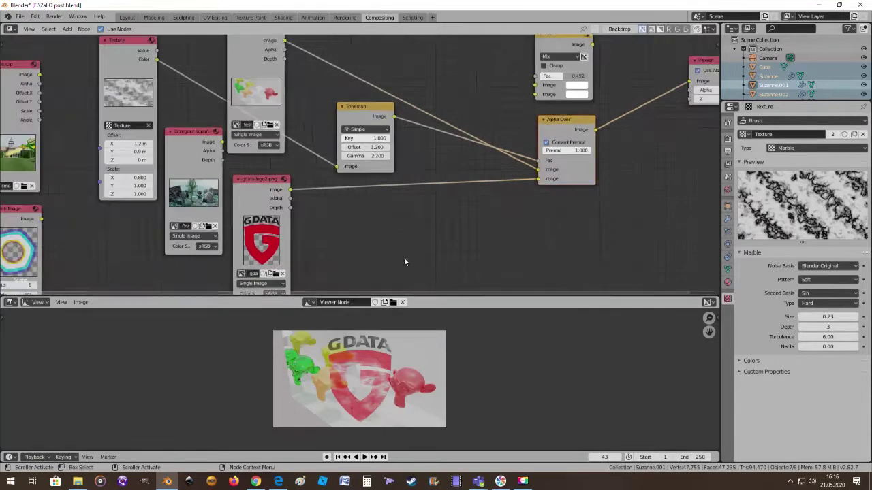
scroll(405, 258, down, 1)
mouse_move(272, 61)
mouse_down()
mouse_move(285, 37)
mouse_move(284, 48)
mouse_up()
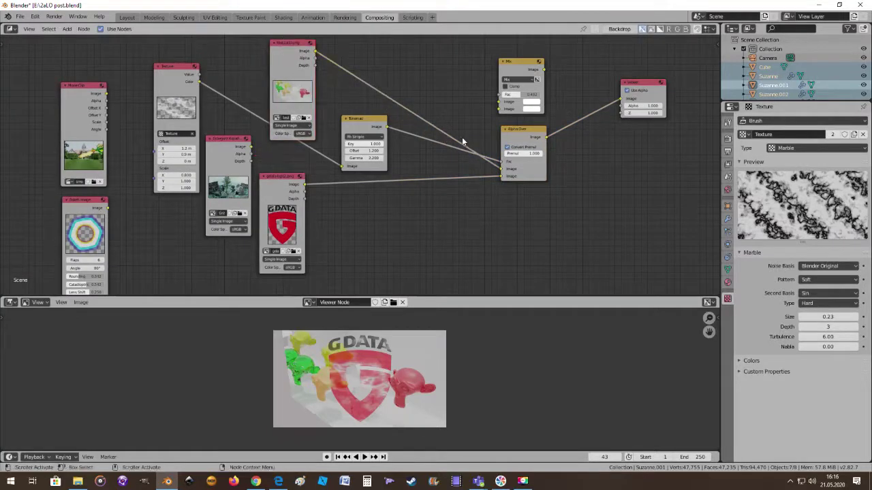
scroll(462, 140, up, 2)
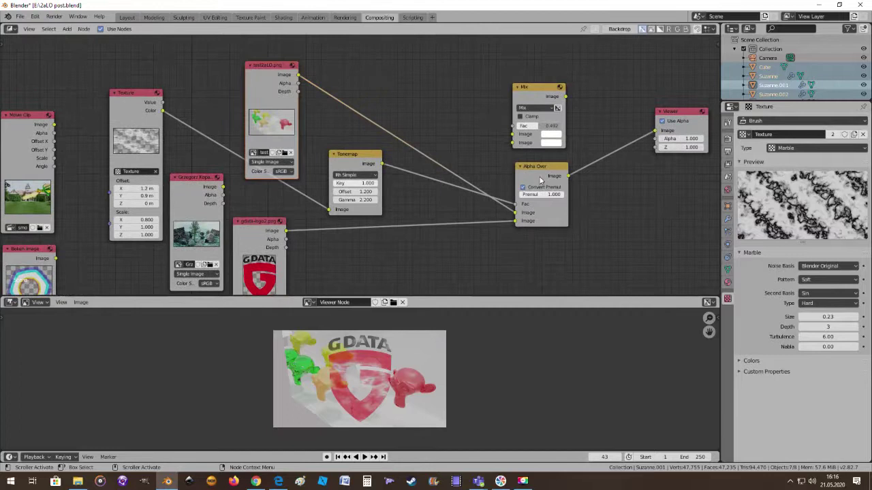
drag(265, 65, 252, 57)
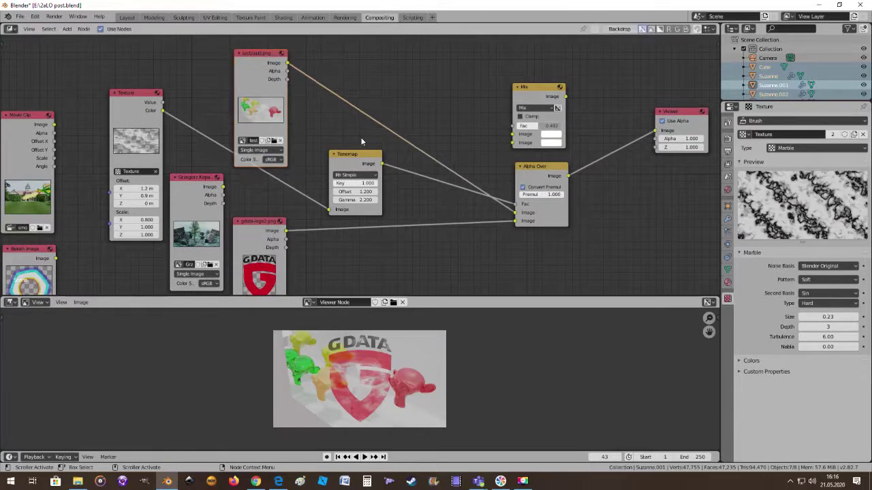
Move the Tonemap node slightly farther from the image nodes and a little higher.
scroll(415, 166, up, 2)
scroll(414, 166, down, 3)
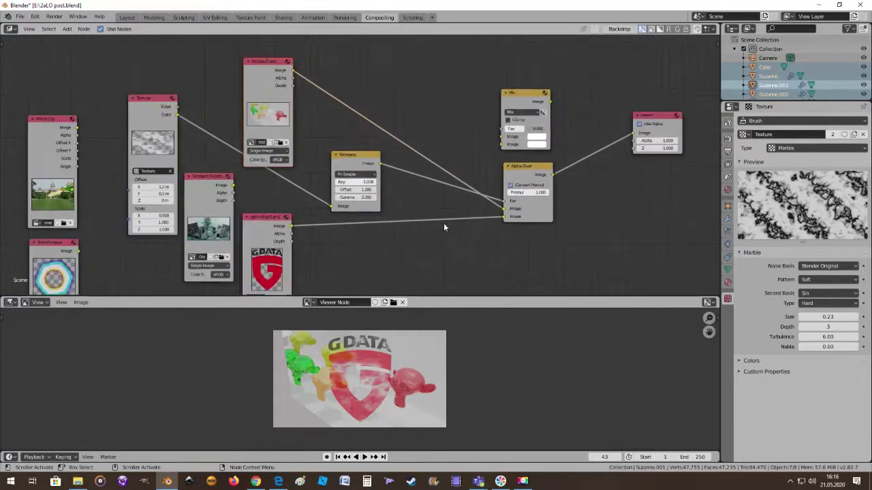
middle_drag(431, 231, 422, 208)
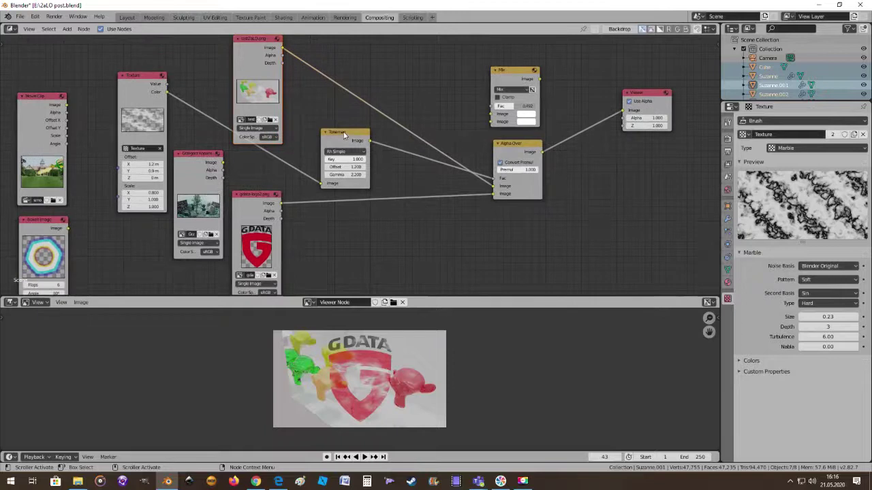
key(g)
click(400, 173)
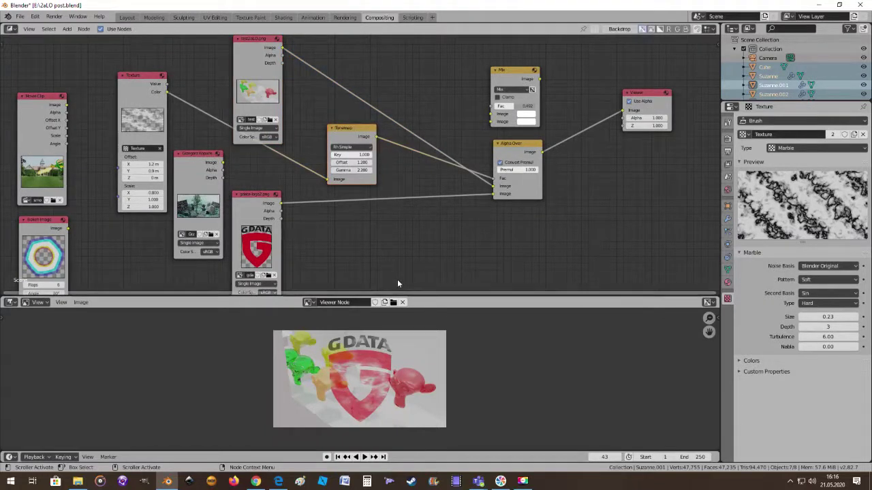
Examine how the tonemapped texture blends the logo over the render in the Viewer preview.
scroll(384, 380, up, 3)
scroll(385, 383, down, 1)
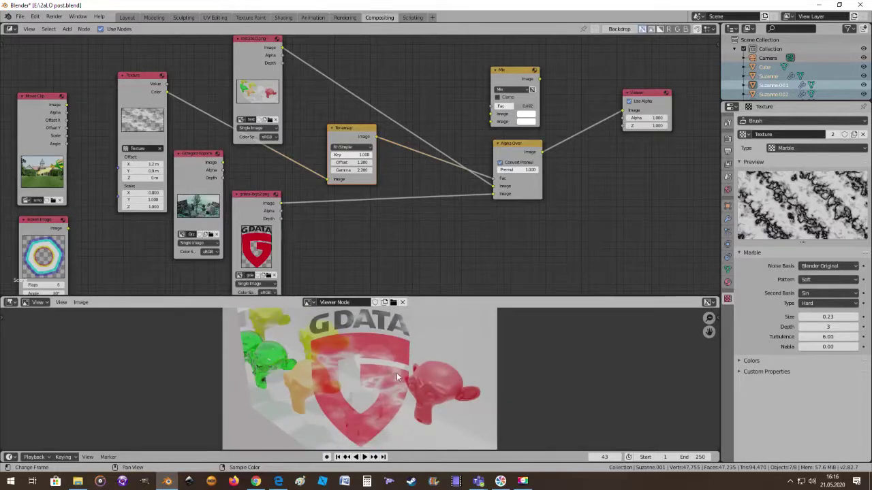
scroll(376, 365, down, 1)
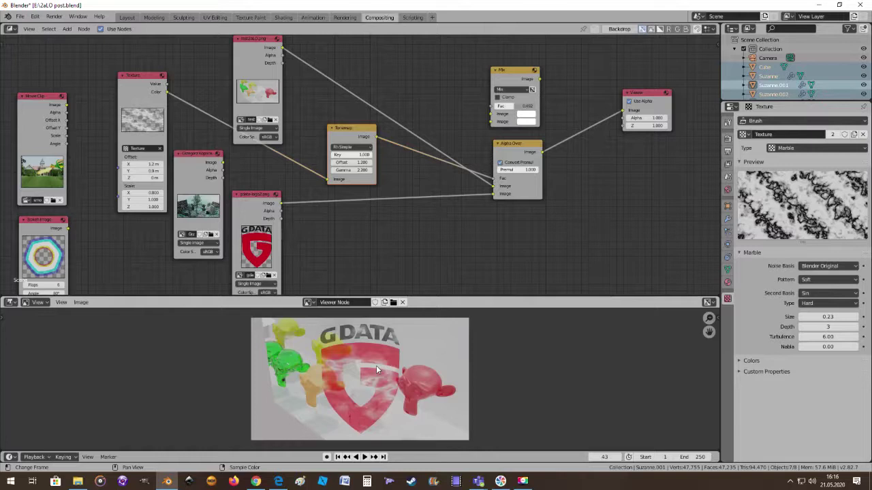
scroll(376, 365, up, 1)
scroll(376, 365, down, 2)
scroll(377, 366, up, 2)
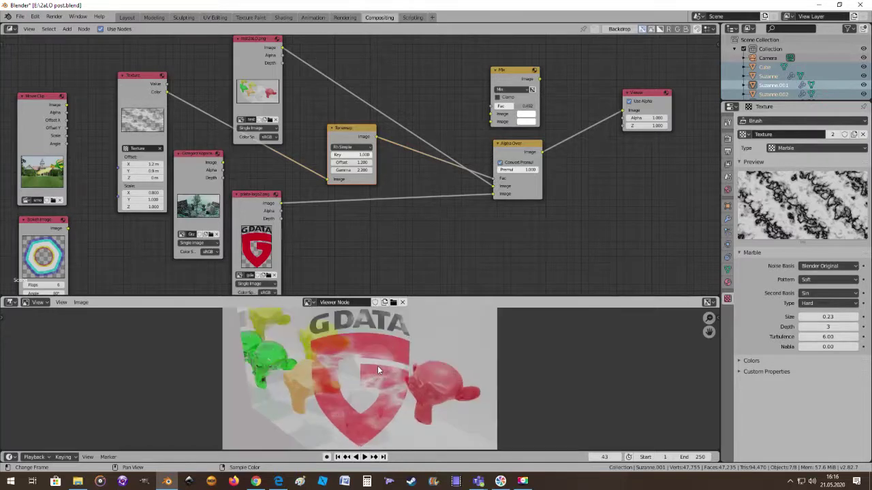
scroll(377, 367, down, 1)
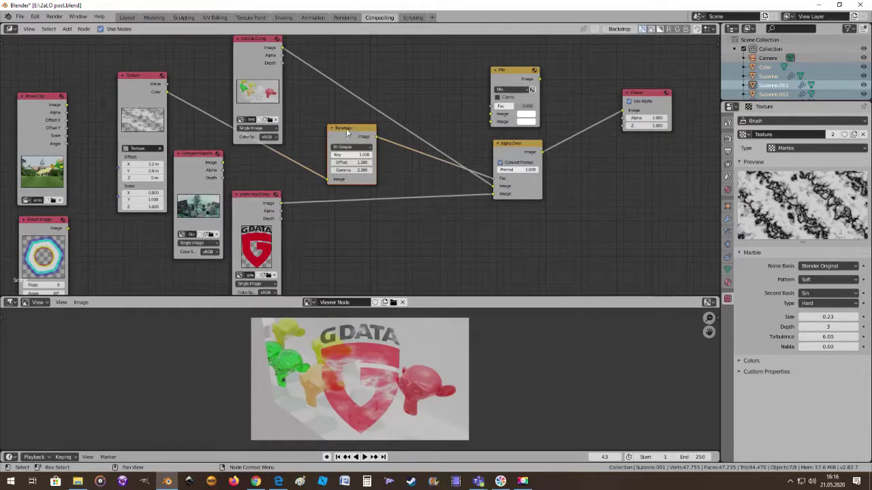
Delete the Tonemap node and add a Z Combine node below Alpha Over.
key(x)
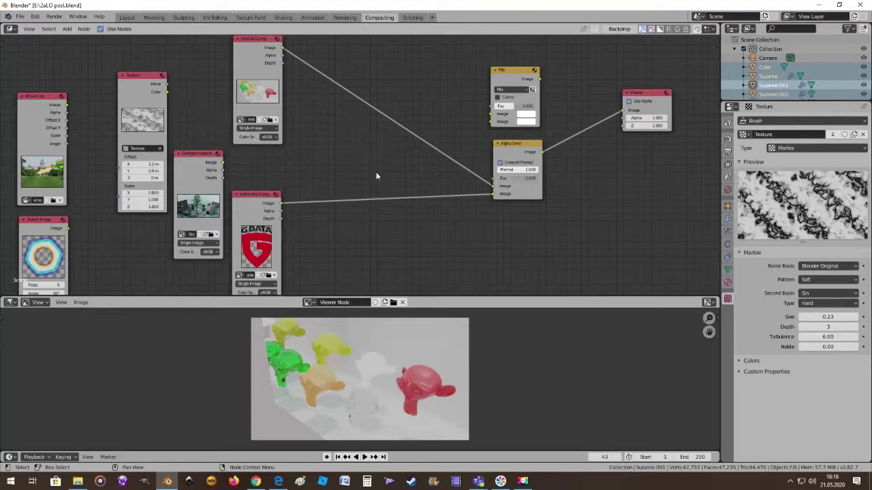
click(67, 29)
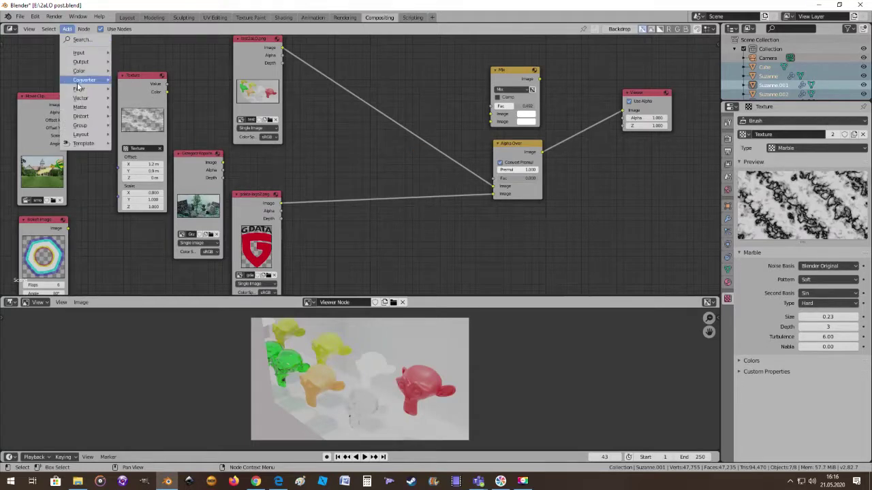
mouse_move(82, 71)
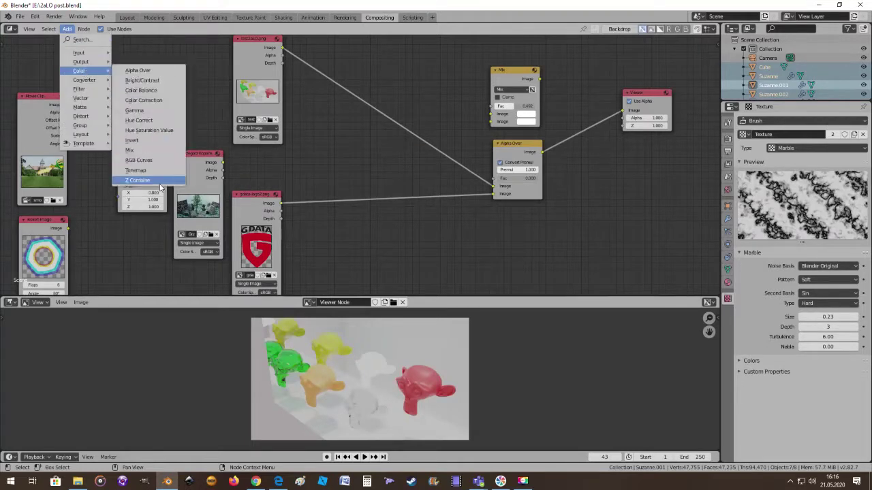
click(155, 180)
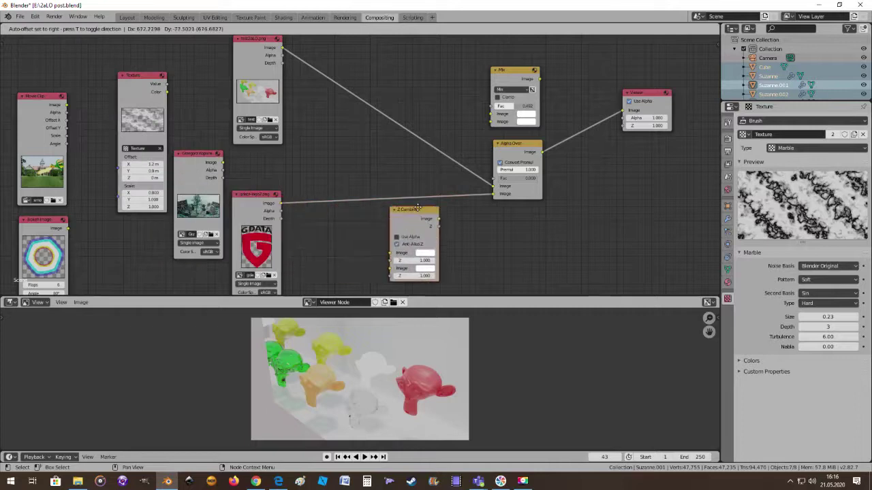
click(496, 211)
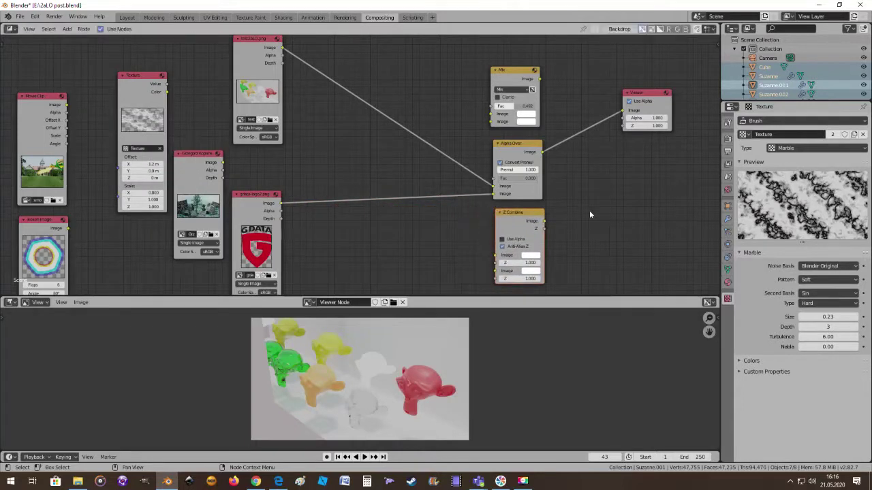
Reroute the test render and logo Image links from Alpha Over to Z Combine's first and second Image inputs.
scroll(592, 210, up, 2)
middle_drag(590, 208, 495, 208)
scroll(547, 194, down, 1)
scroll(543, 194, up, 1)
scroll(511, 200, down, 1)
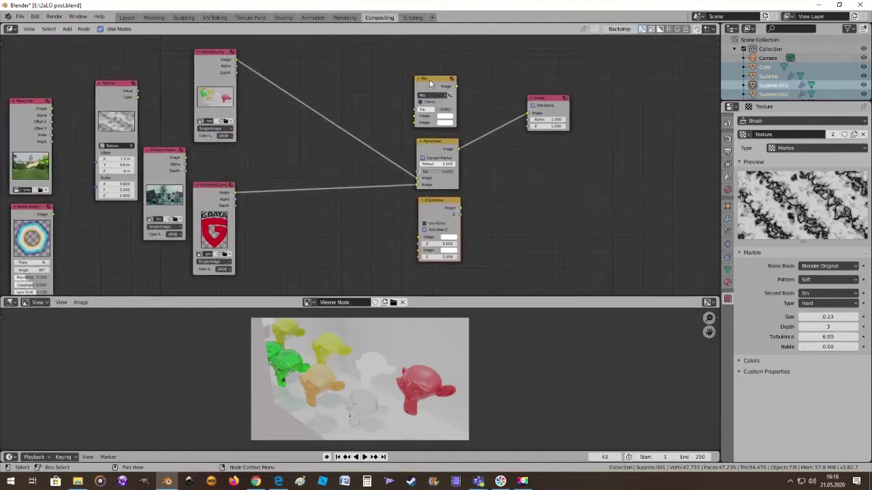
scroll(476, 252, up, 2)
scroll(488, 250, down, 1)
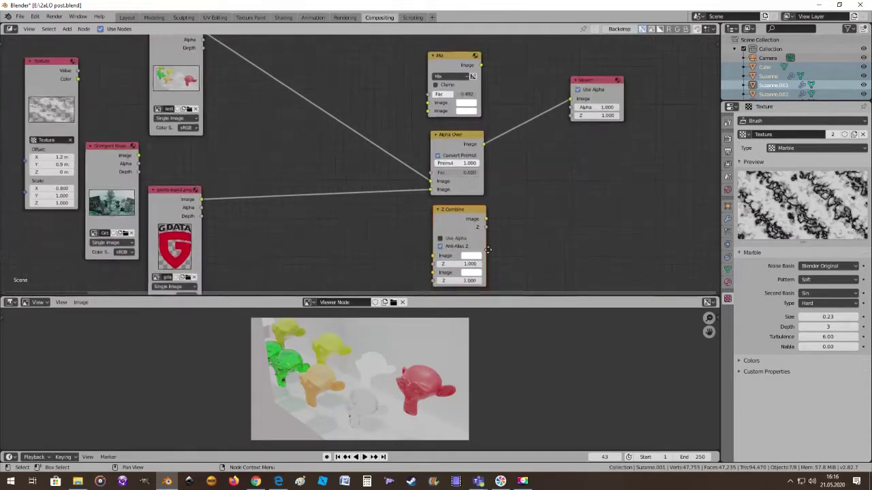
scroll(488, 250, down, 1)
middle_drag(488, 250, 476, 243)
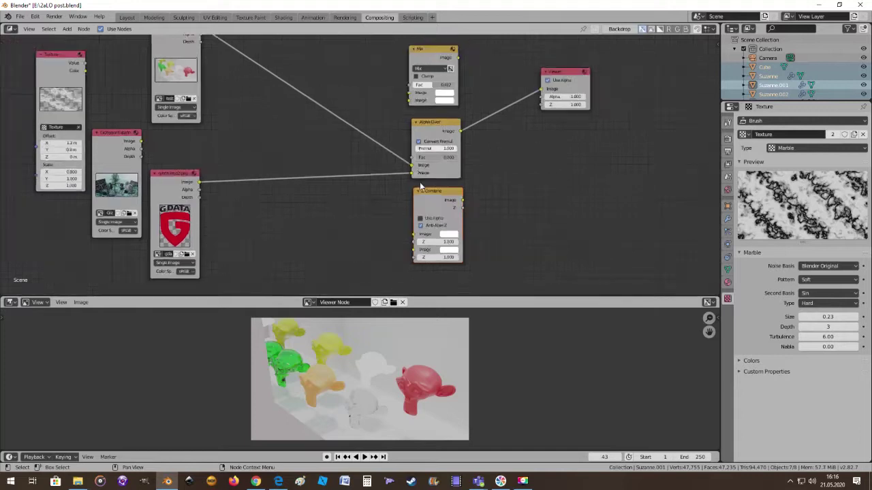
drag(411, 166, 414, 235)
drag(410, 173, 413, 249)
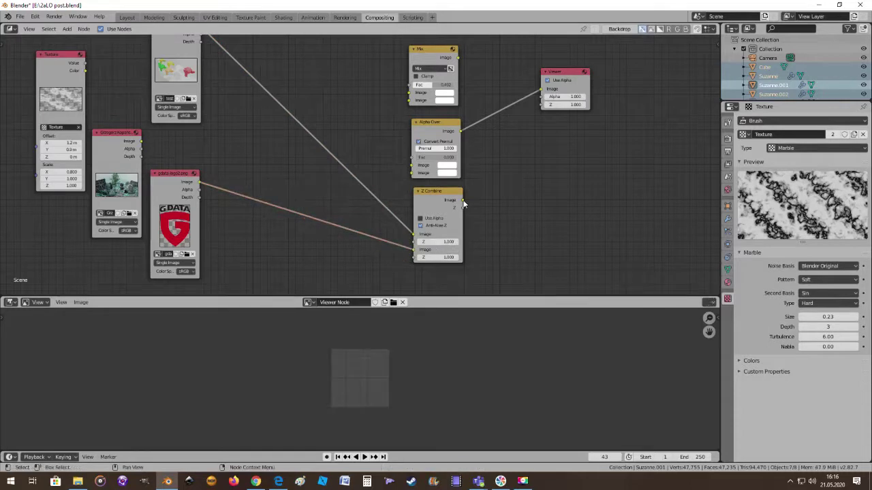
Feed Z Combine's Image output into the Viewer and set its first Z value to 5.7 and second Z value to 0.
drag(462, 201, 543, 90)
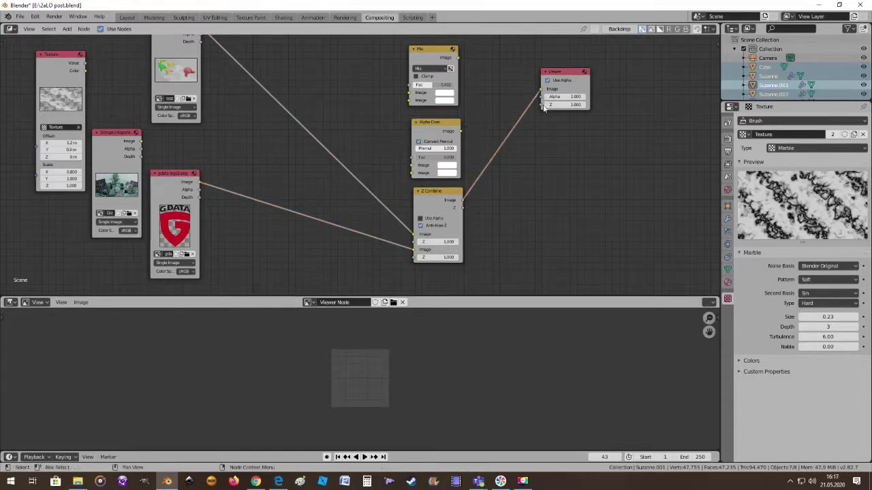
scroll(525, 190, up, 3)
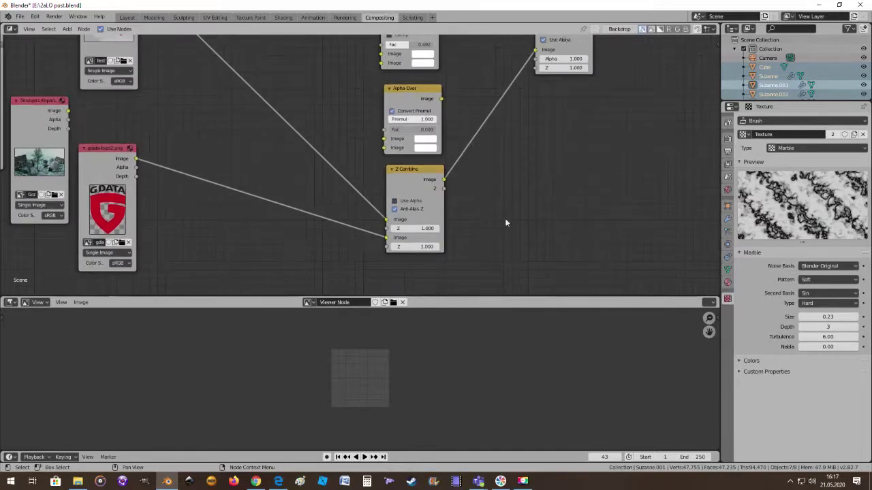
scroll(505, 218, up, 1)
click(422, 239)
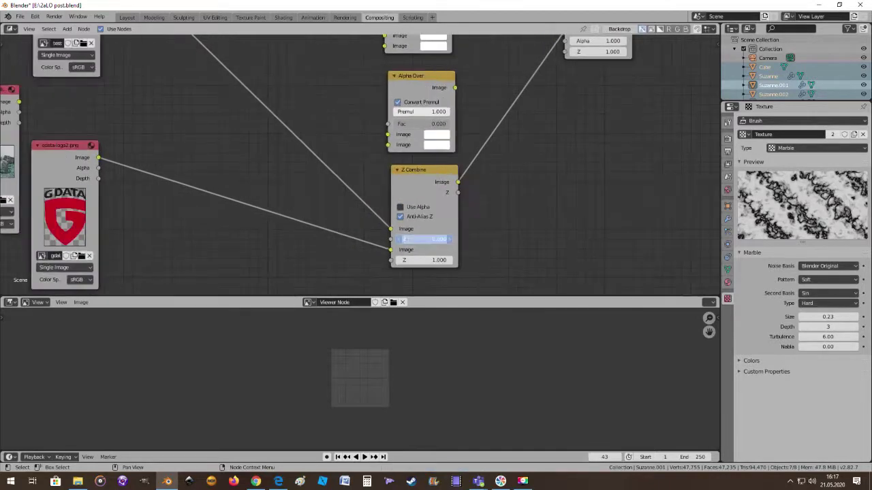
drag(422, 239, 406, 259)
scroll(486, 232, down, 2)
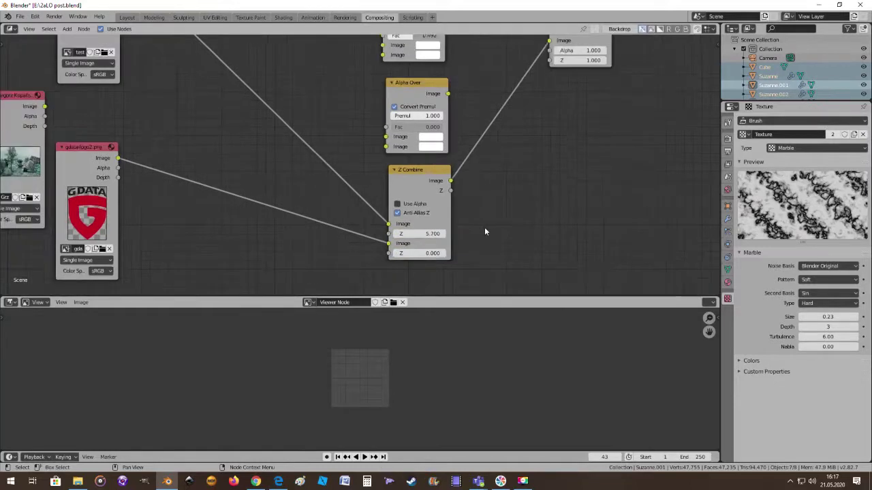
Connect Z Combine's Z output to the Viewer node's Z input.
middle_drag(473, 210, 456, 220)
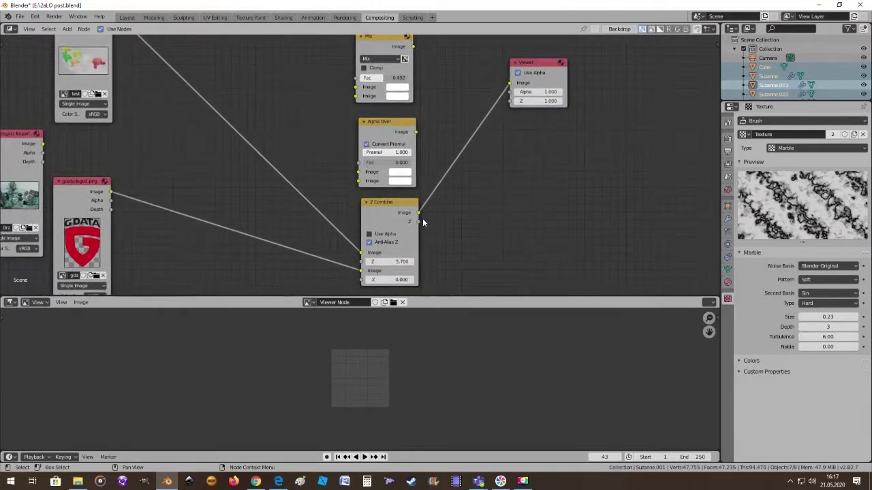
drag(418, 221, 511, 101)
middle_drag(529, 165, 578, 125)
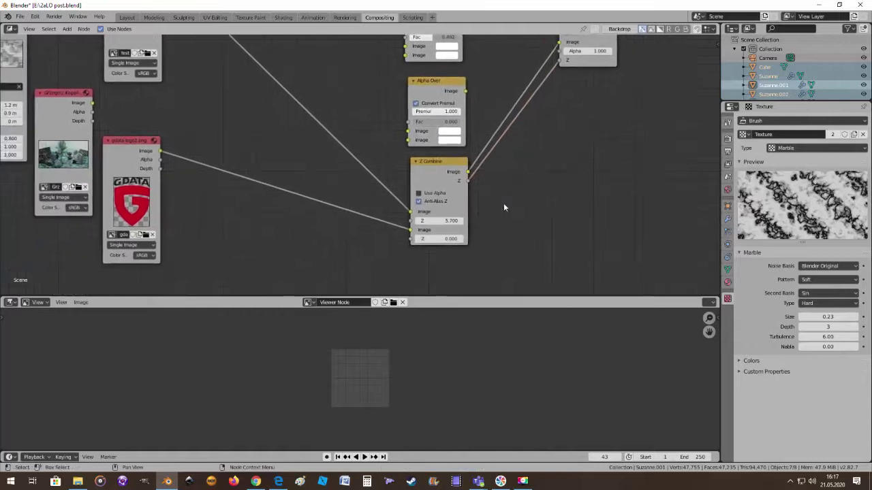
Move the logo and test render image nodes closer to the colour nodes, with the render above the logo.
scroll(503, 203, up, 1)
scroll(366, 253, down, 1)
drag(116, 142, 223, 174)
scroll(240, 170, down, 1)
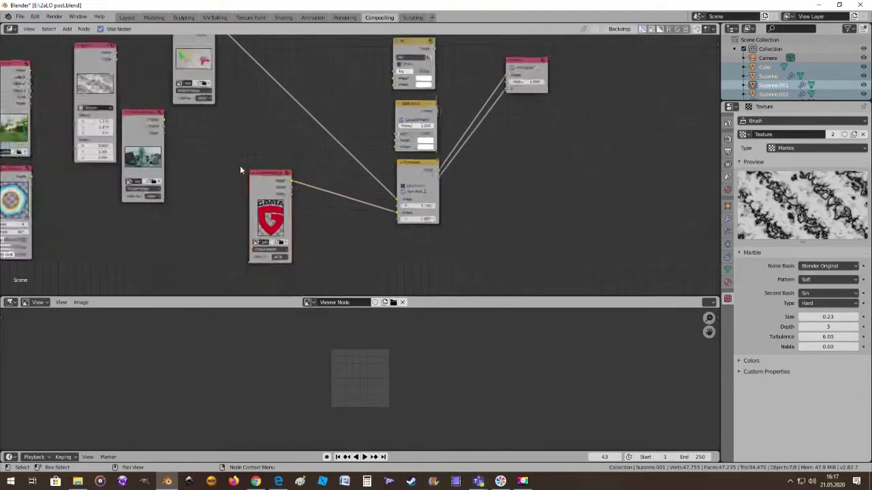
scroll(240, 170, down, 1)
drag(230, 45, 329, 68)
drag(290, 173, 332, 162)
Set Z Combine's second Z value to 2.5.
scroll(494, 232, up, 3)
middle_drag(501, 234, 471, 239)
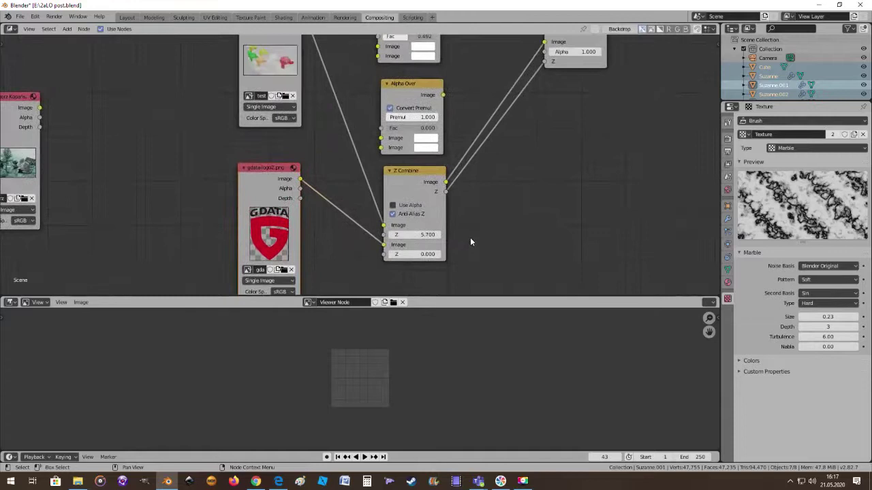
click(413, 253)
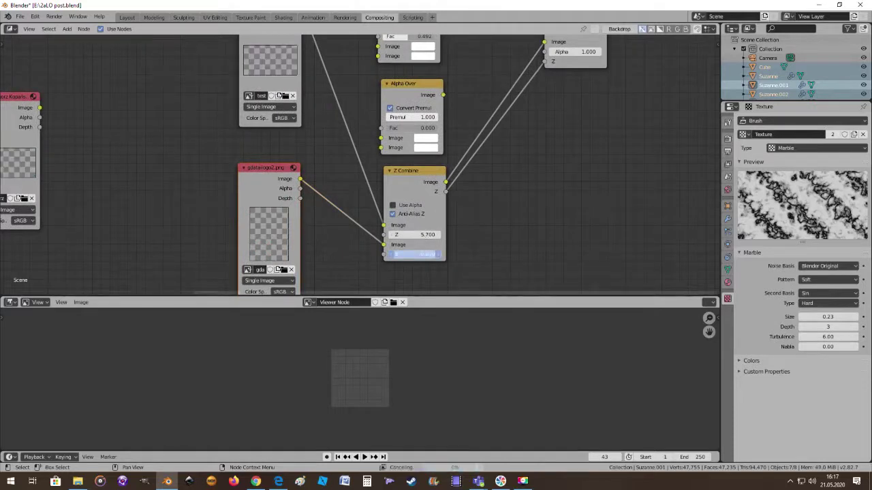
text(2.5)
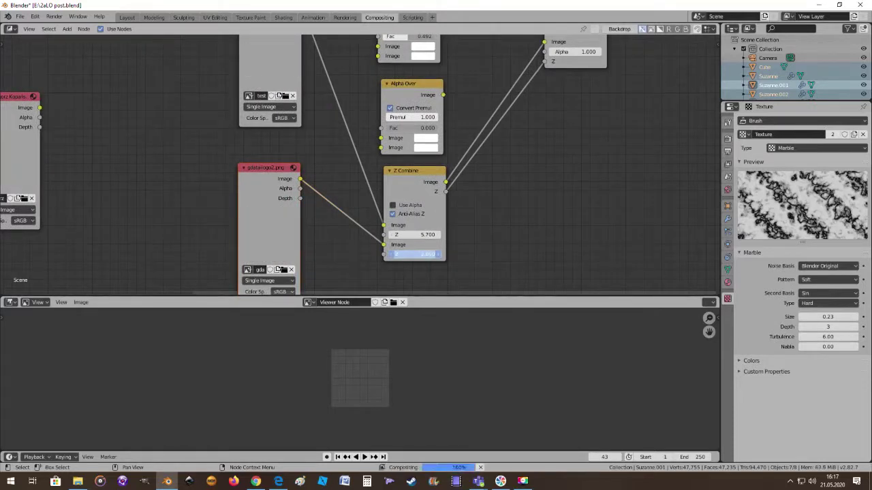
key(Return)
Nudge the Alpha Over node and move the test render and logo image nodes higher and farther from the colour nodes.
scroll(495, 184, down, 2)
middle_drag(495, 184, 434, 238)
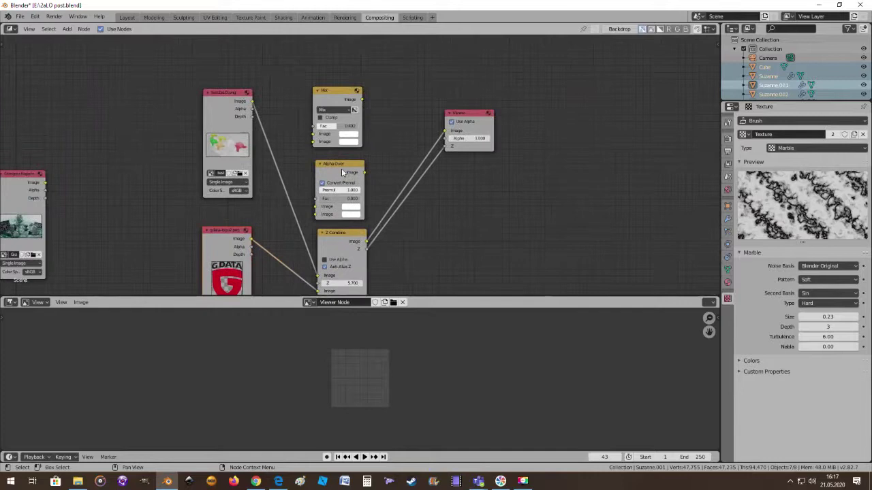
drag(347, 169, 352, 168)
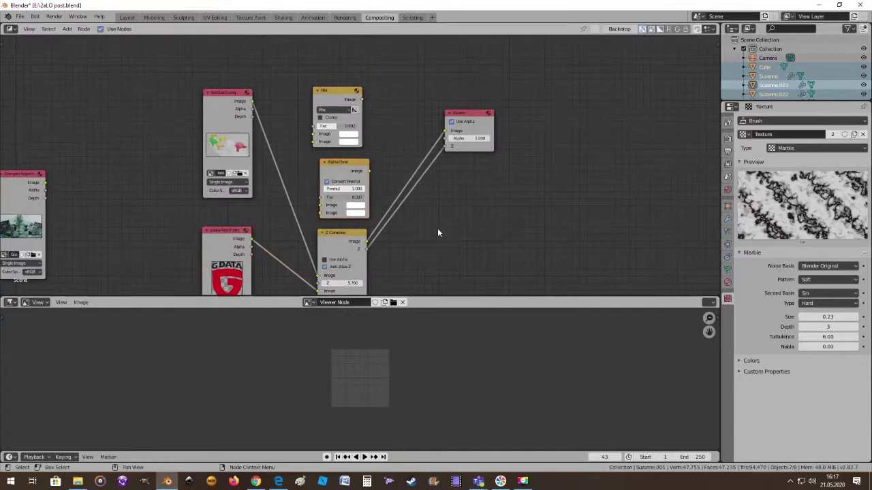
scroll(437, 231, down, 1)
middle_drag(432, 227, 471, 208)
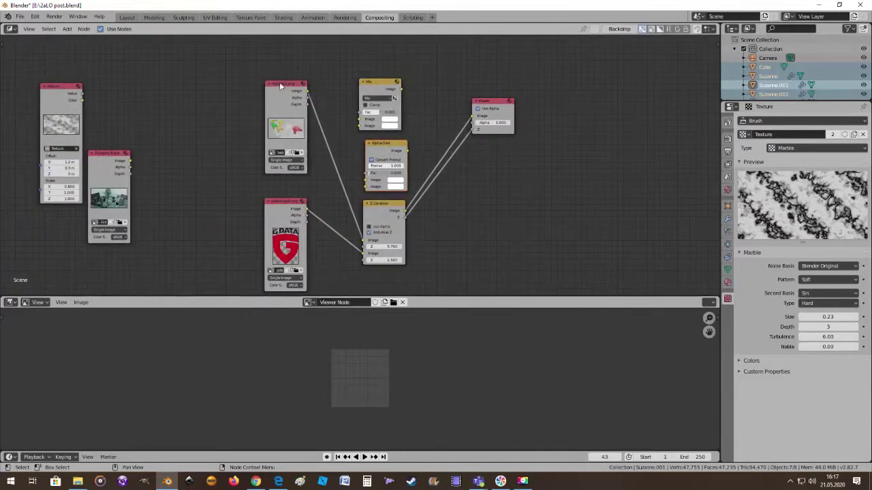
drag(280, 86, 246, 57)
drag(285, 203, 249, 167)
Rearrange the colour nodes by moving Mix, Alpha Over and Z Combine slightly higher and closer to the Viewer.
scroll(347, 167, up, 1)
drag(376, 61, 390, 59)
scroll(419, 239, down, 1)
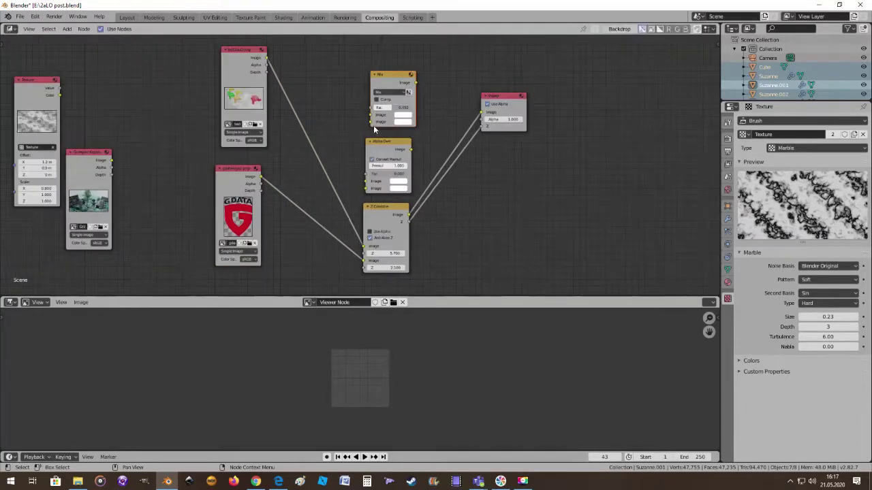
drag(380, 142, 389, 140)
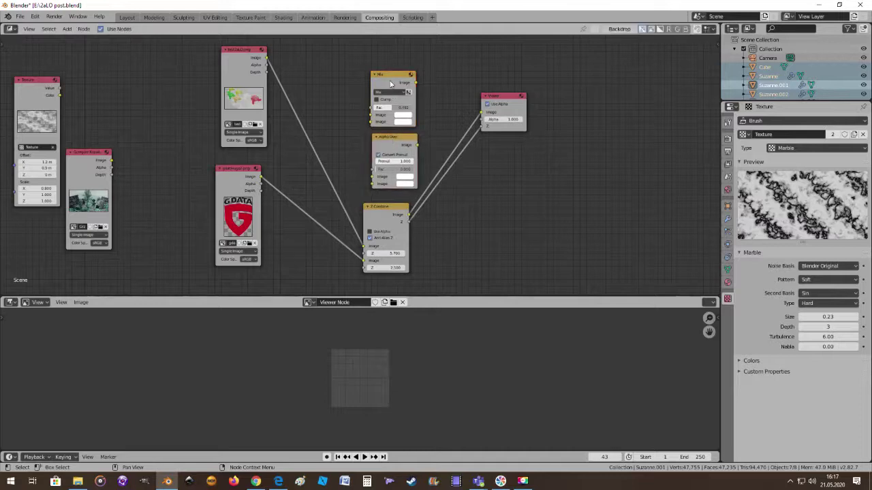
drag(393, 80, 398, 55)
drag(388, 142, 394, 116)
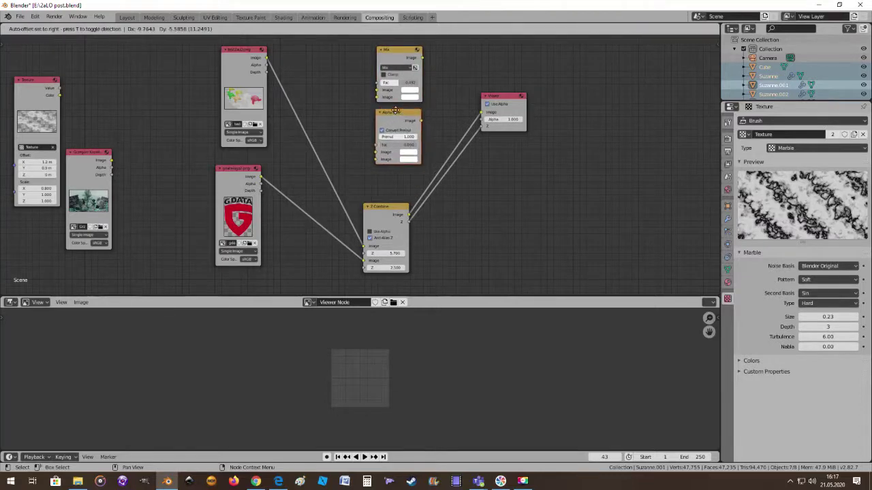
scroll(393, 213, up, 1)
drag(393, 213, 404, 197)
scroll(426, 212, down, 1)
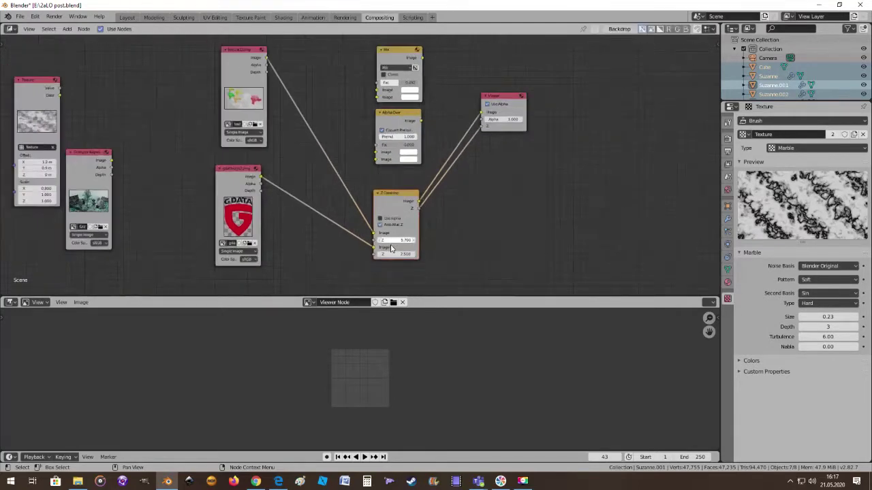
Swap the render and logo links between Z Combine's two Image inputs and enable Use Alpha.
drag(374, 234, 374, 246)
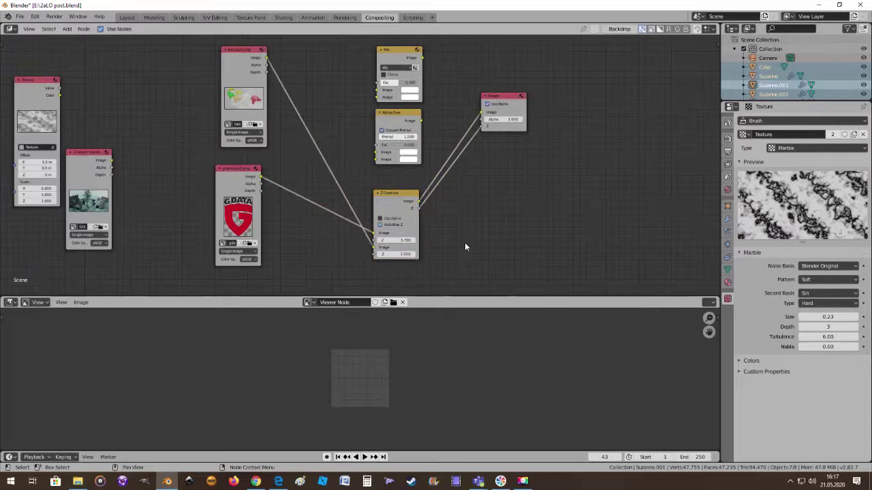
scroll(462, 243, up, 1)
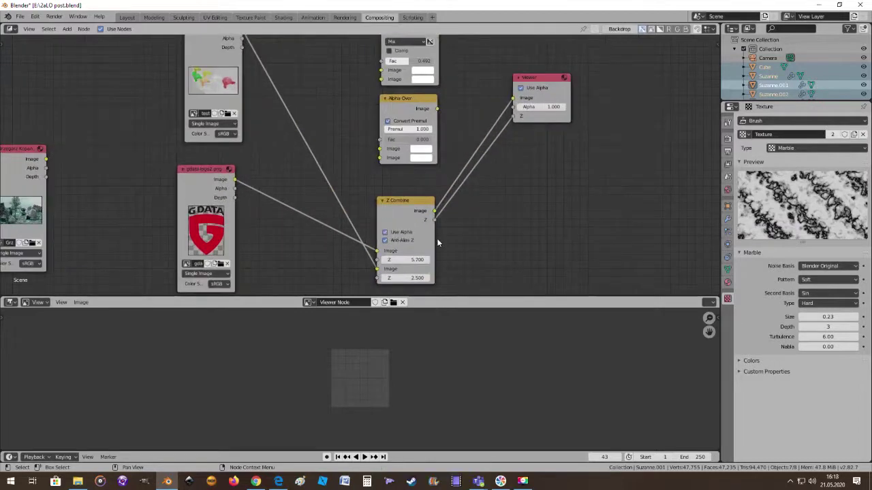
Reroute the test render's Image link to Z Combine's first Z input and the logo's Image link to its second Z input.
scroll(376, 248, down, 1)
drag(374, 254, 375, 246)
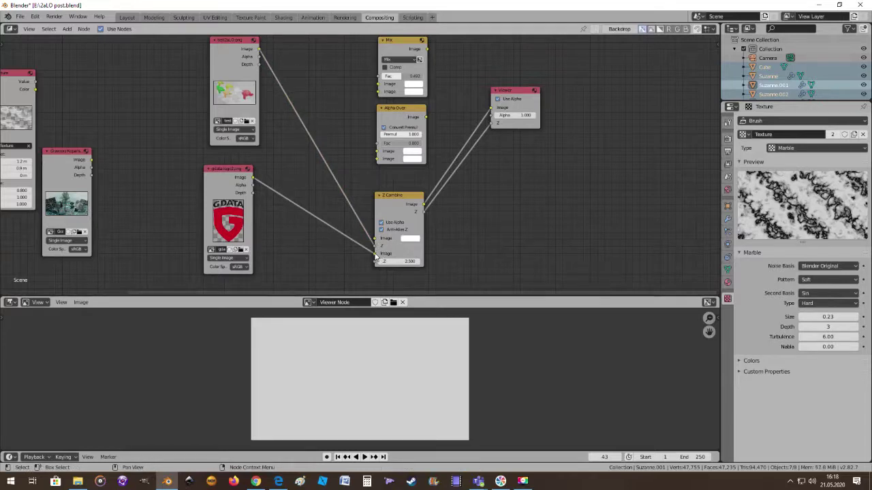
drag(374, 257, 372, 266)
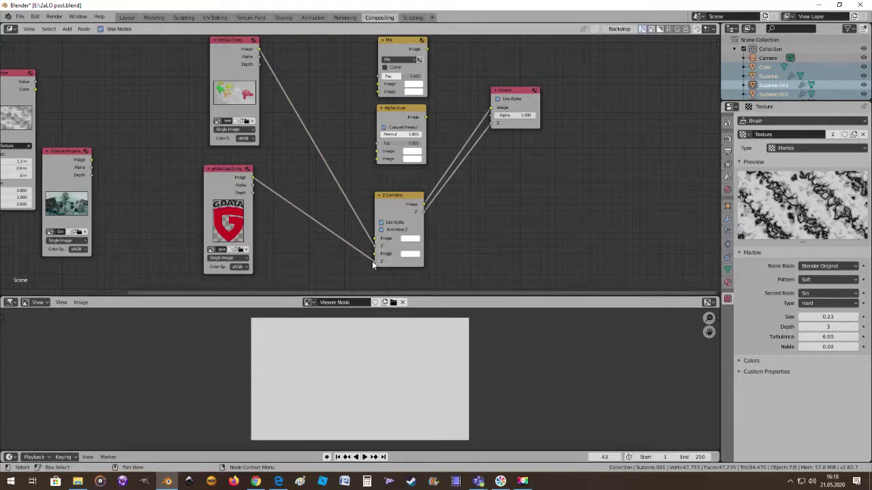
Set Z Combine's second Image colour to bright red and disable Use Alpha.
click(409, 253)
click(429, 202)
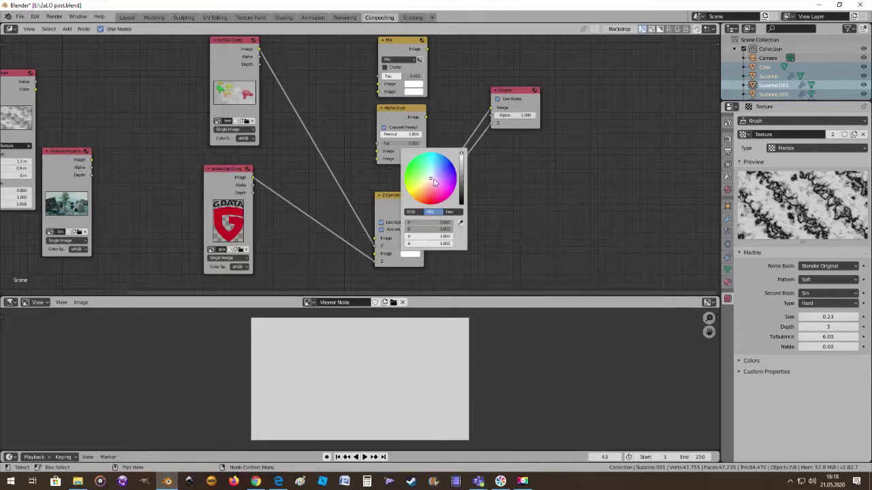
drag(430, 203, 429, 199)
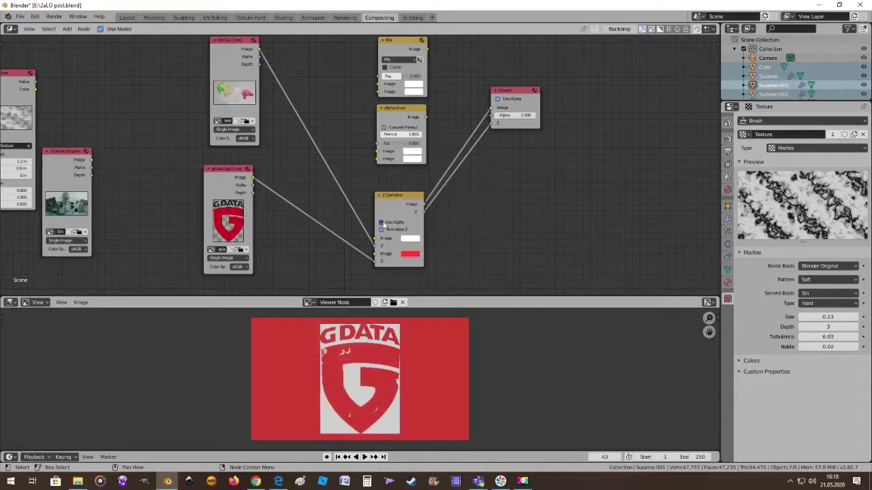
scroll(402, 235, up, 1)
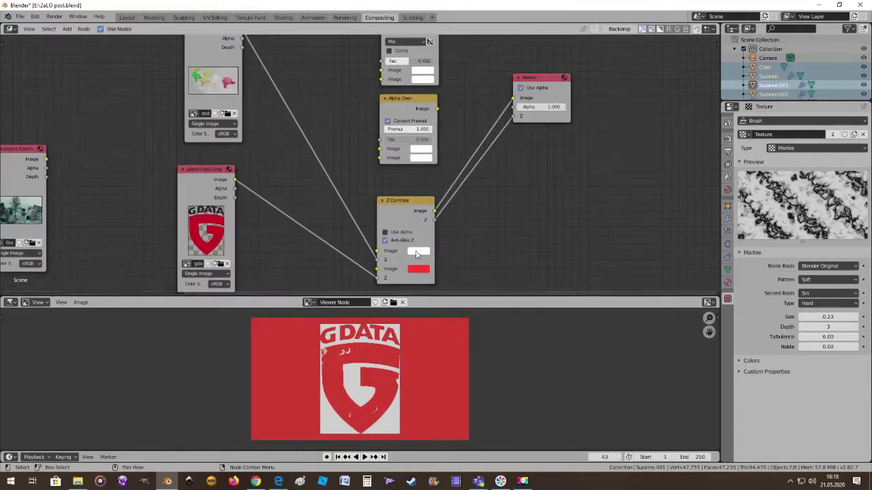
key(e)
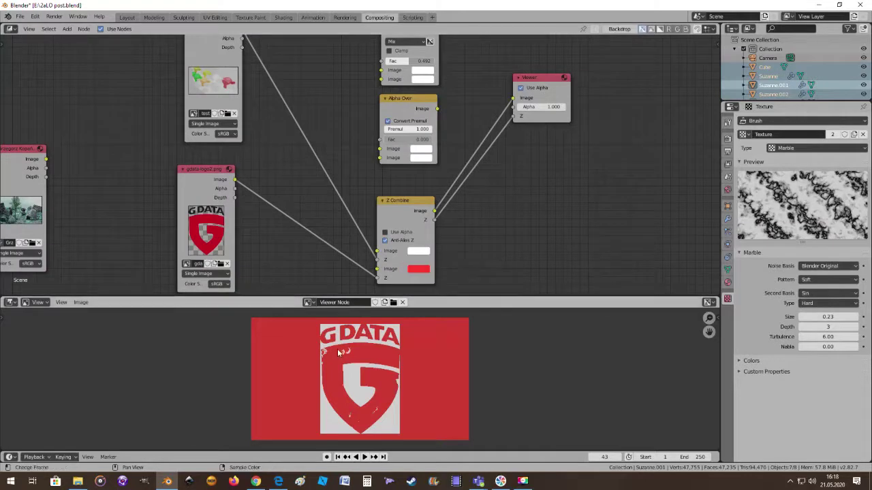
click(339, 353)
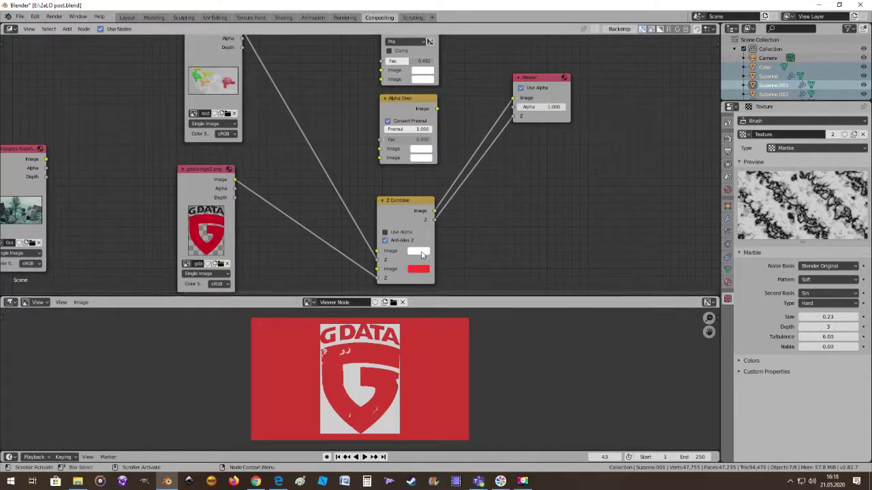
Move the Z Combine node slightly higher and closer to the Viewer node.
scroll(422, 254, down, 1)
scroll(423, 254, up, 1)
drag(401, 203, 427, 183)
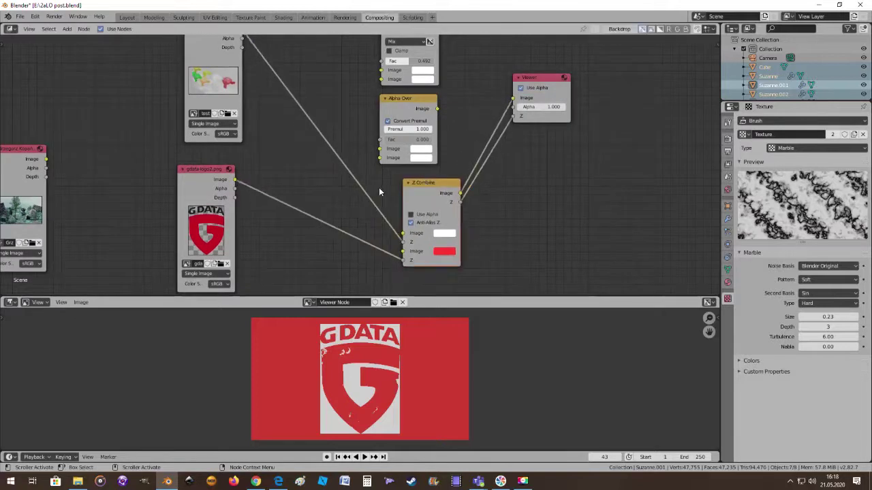
scroll(378, 187, down, 1)
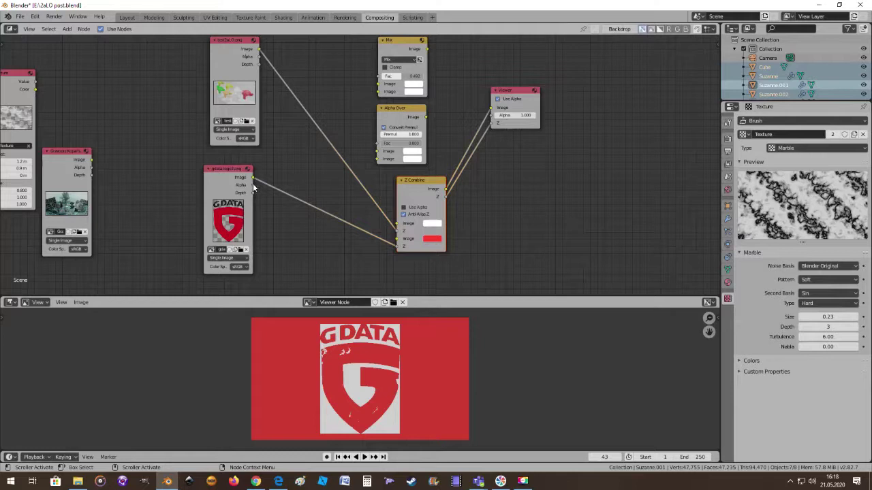
Reroute the logo's Image link to Z Combine's second Image input and connect the logo's Alpha to the second Z input.
scroll(342, 243, up, 2)
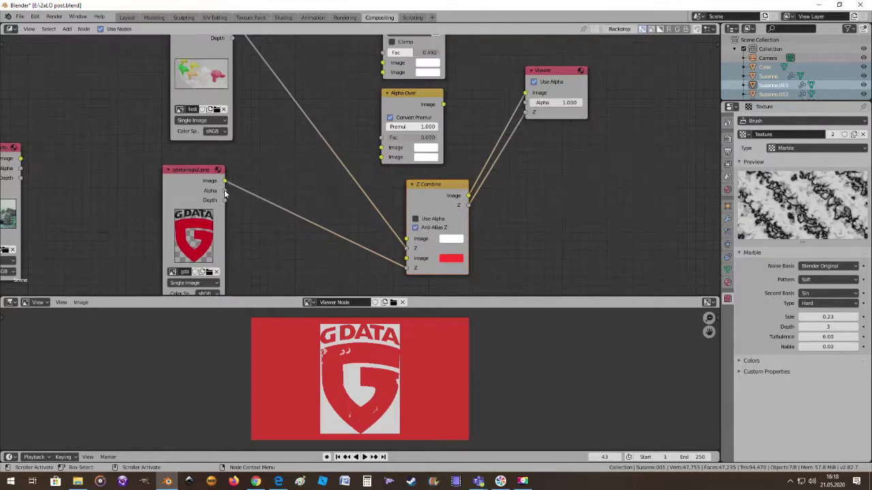
drag(224, 191, 269, 213)
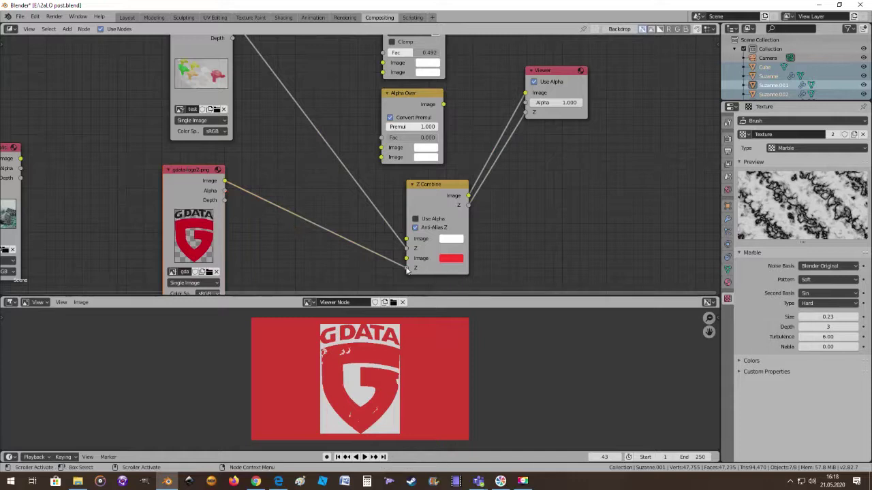
drag(407, 268, 407, 260)
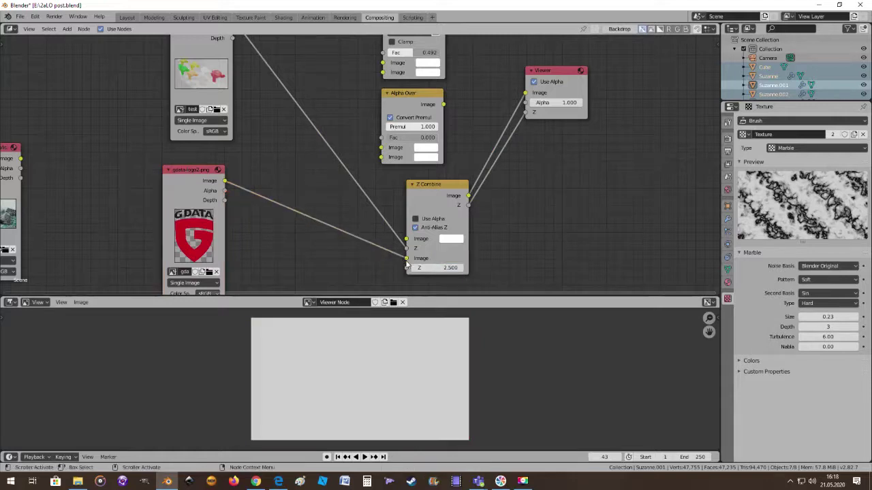
drag(226, 191, 407, 268)
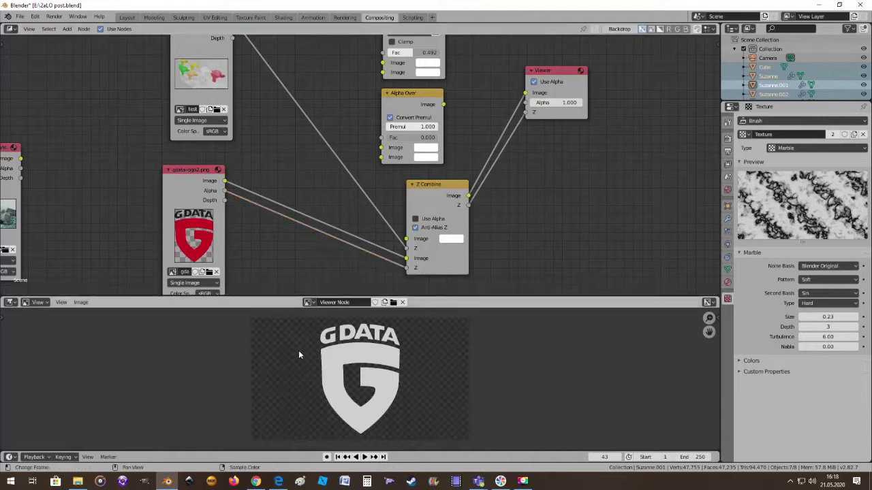
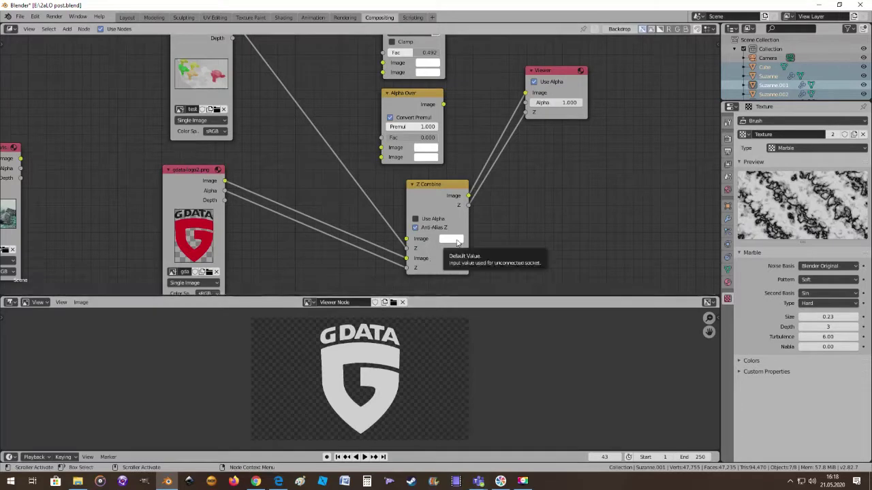
Disconnect the logo's Image link from Z Combine's second Image input, keeping its Alpha link on the second Z input.
drag(406, 258, 382, 244)
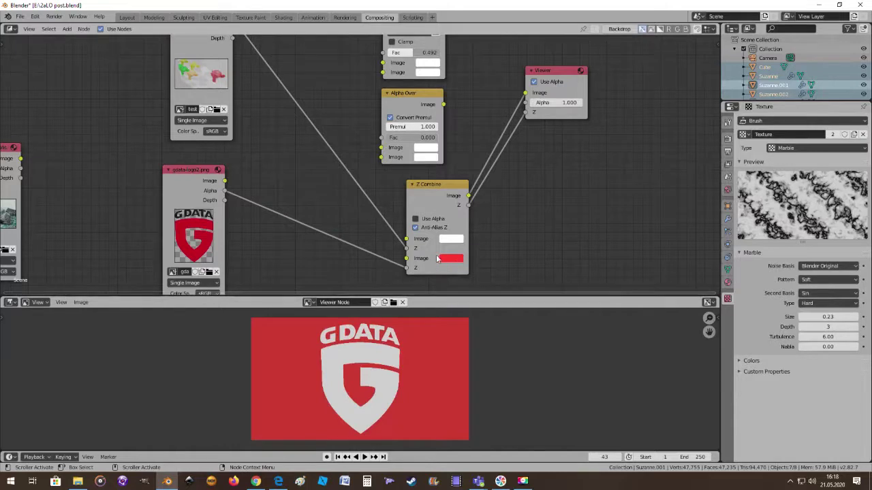
scroll(345, 218, down, 2)
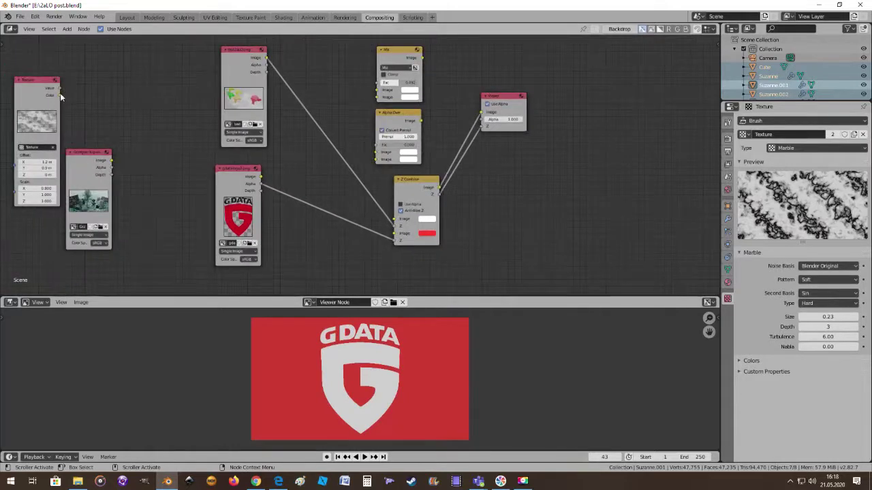
Connect the Texture node's Color output to Z Combine's second Image input and move the logo node lower, clear of the link.
drag(60, 95, 398, 235)
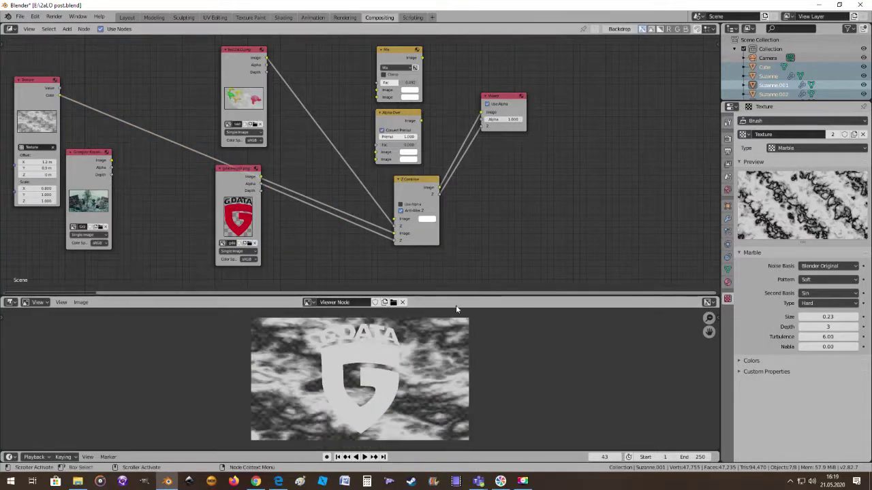
scroll(455, 280, up, 1)
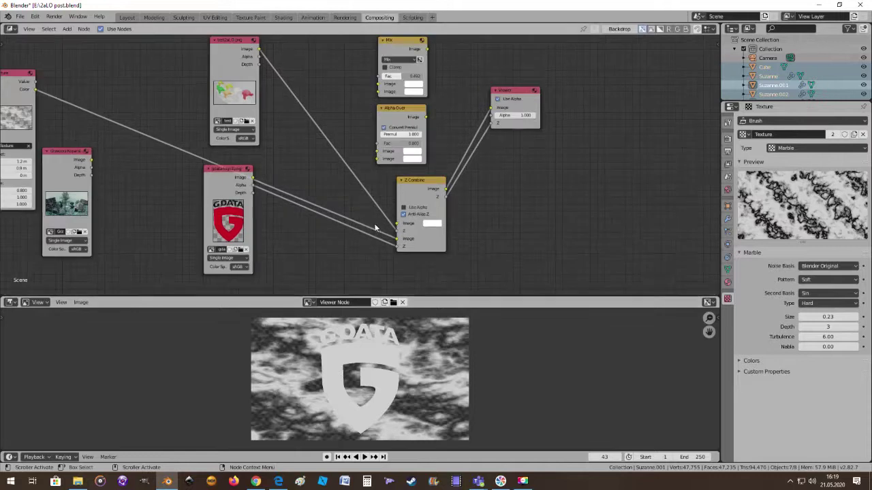
click(213, 172)
drag(213, 173, 213, 195)
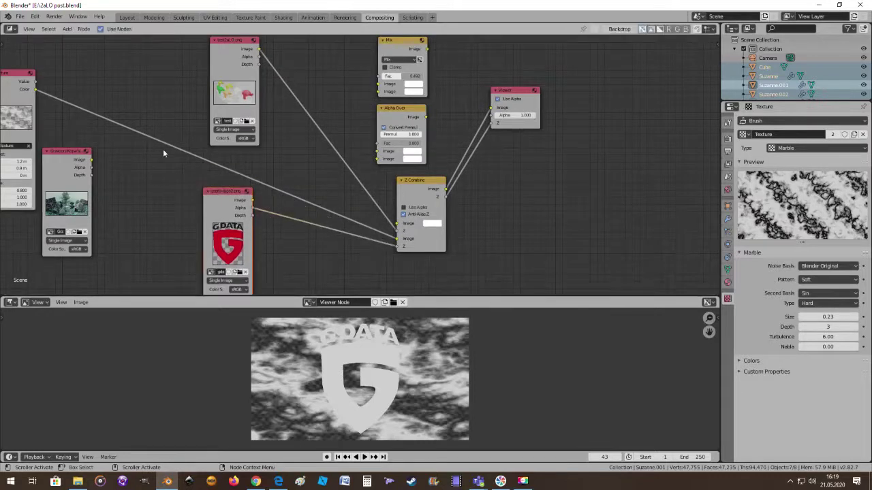
Move the Texture node closer to Z Combine, between the landscape image node and the logo node.
drag(8, 74, 160, 124)
scroll(449, 252, up, 2)
scroll(481, 254, down, 1)
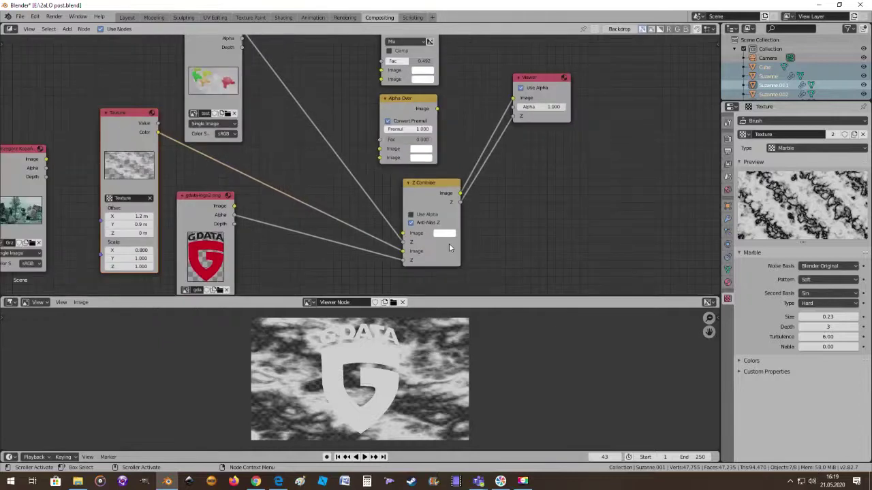
scroll(456, 240, down, 1)
middle_drag(492, 233, 469, 225)
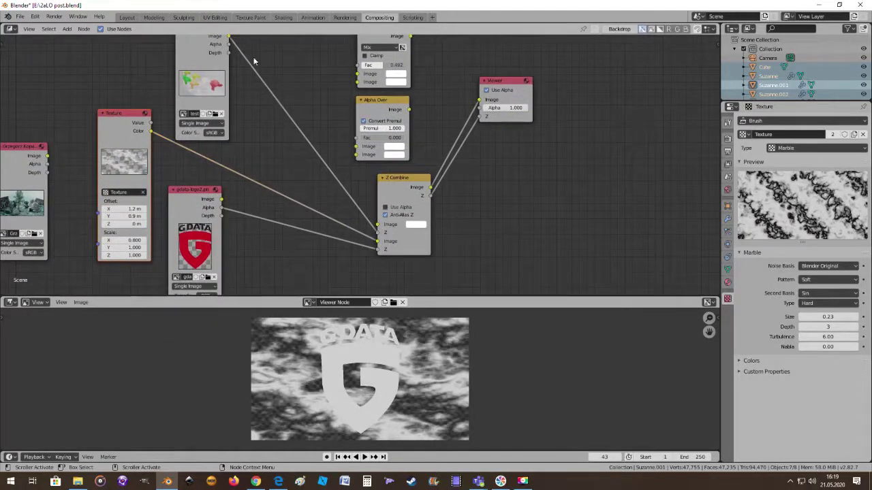
Connect the render's Image output to Z Combine's first Image input and inspect the composite.
drag(229, 38, 379, 225)
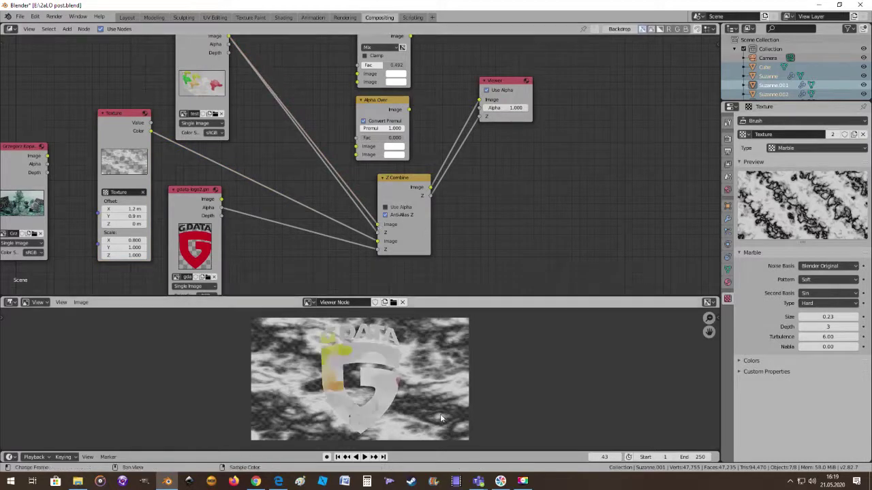
scroll(394, 362, up, 2)
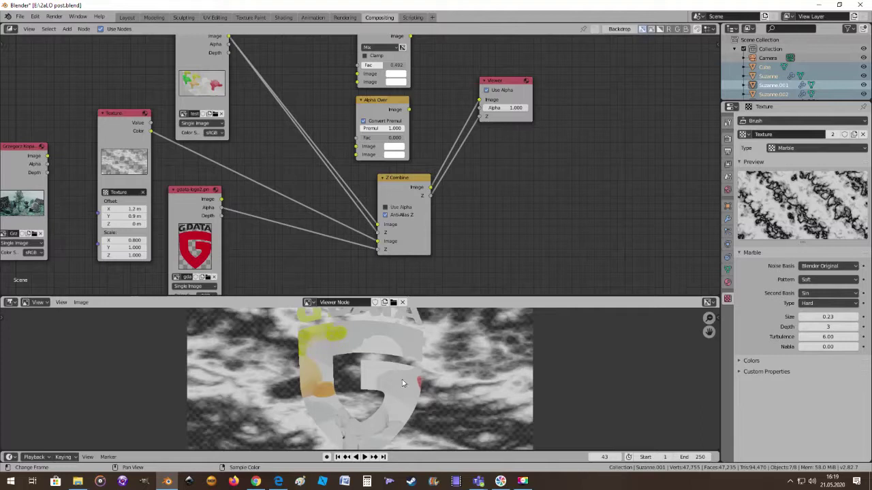
scroll(400, 376, down, 1)
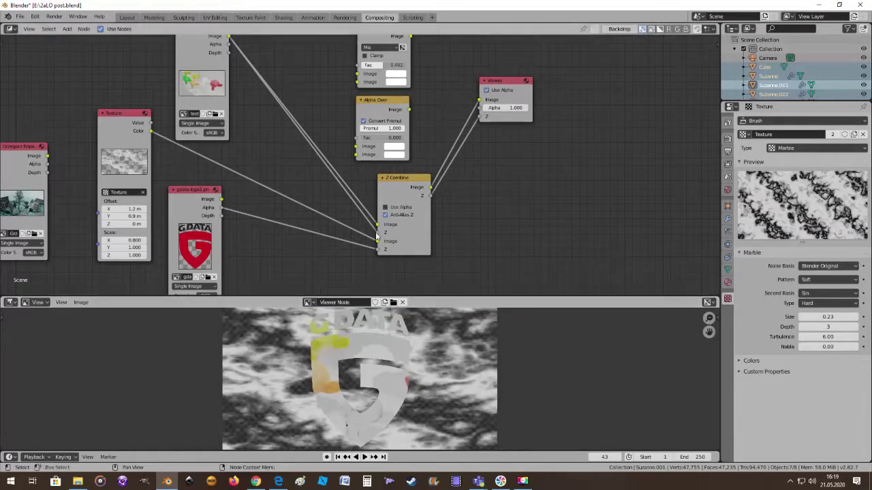
Replace the render's Image link on Z Combine's first Z input with the render's Alpha output.
drag(377, 233, 365, 230)
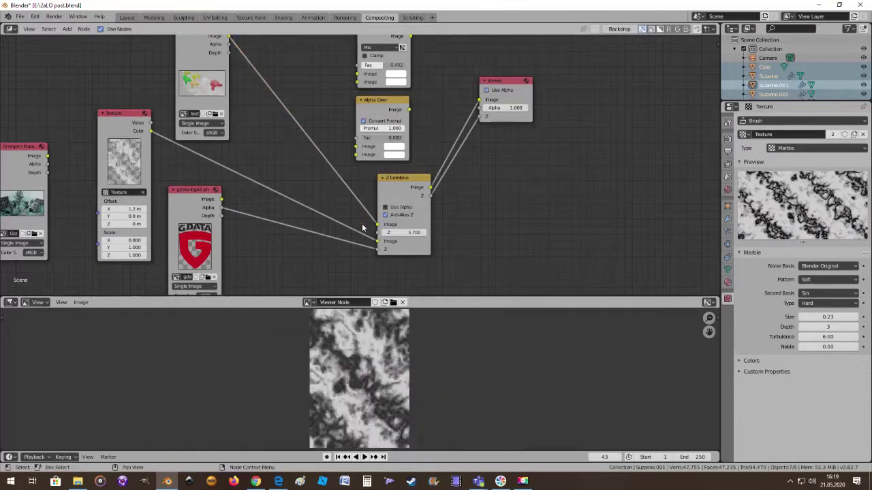
scroll(347, 215, down, 1)
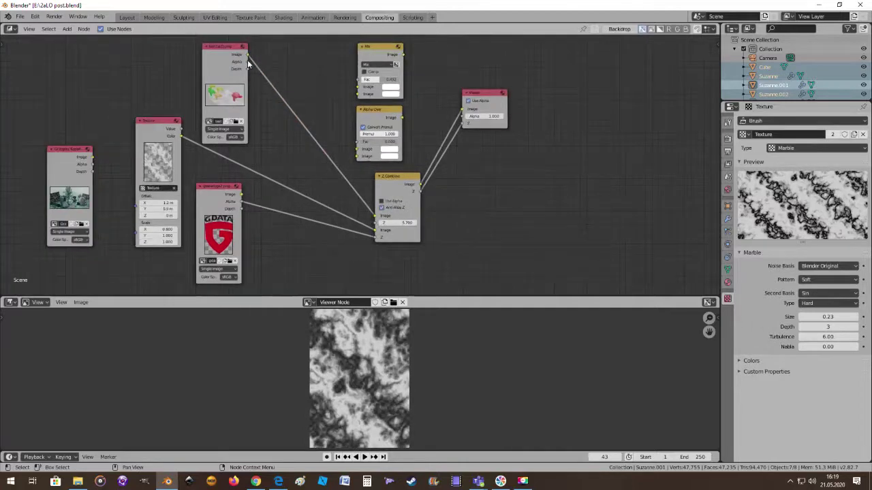
drag(247, 60, 374, 224)
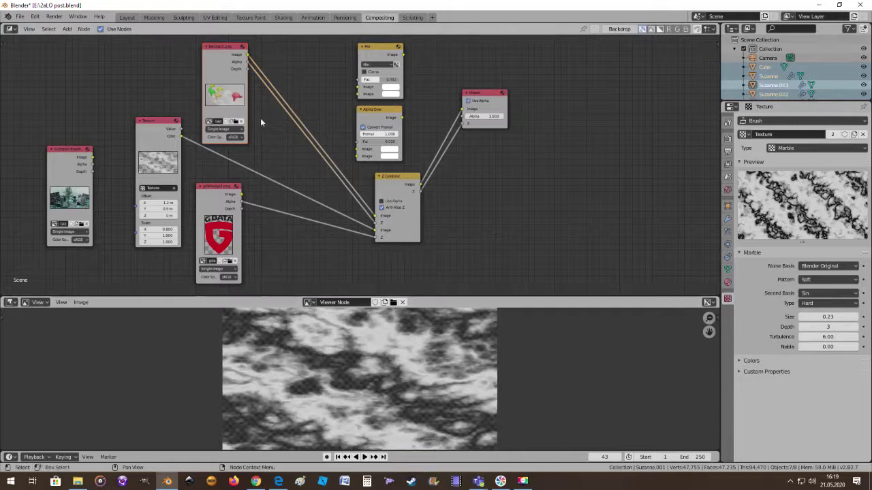
Move the render node slightly closer to Z Combine and reroute its Image link from the first Image input to the first Z input.
drag(230, 49, 249, 55)
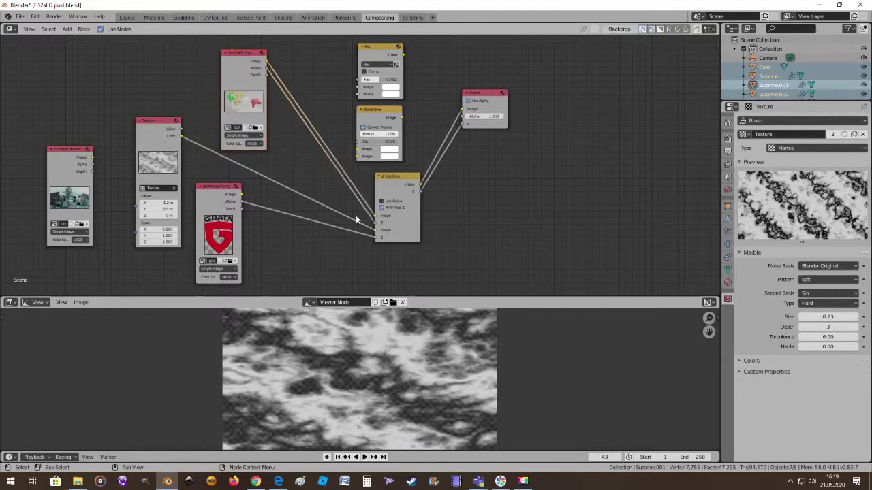
drag(374, 224, 375, 222)
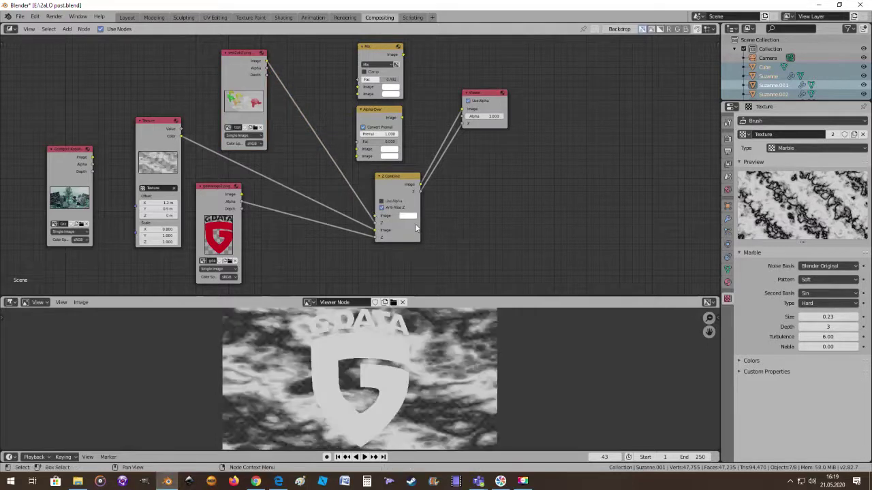
scroll(427, 352, up, 2)
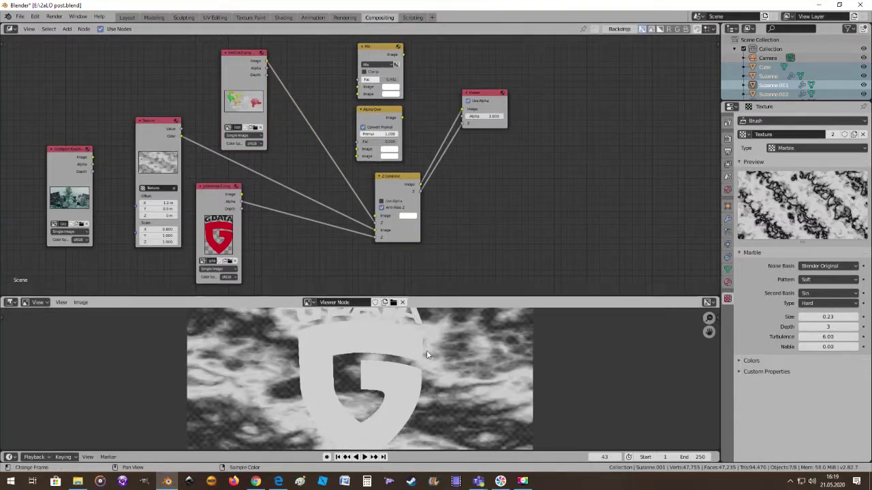
scroll(411, 252, up, 2)
scroll(411, 252, down, 1)
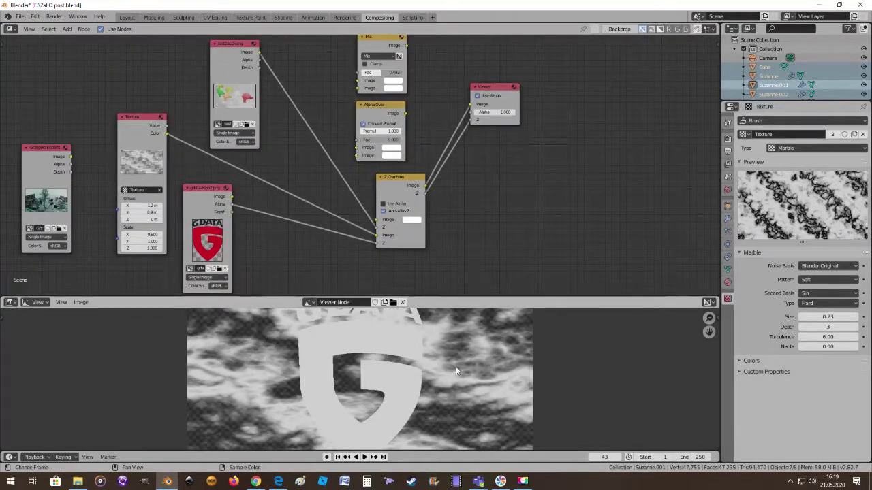
Reroute the Texture's Color link from Z Combine's second Image input to its first, and shift the Z Combine and logo nodes slightly.
scroll(457, 371, down, 2)
drag(399, 177, 405, 175)
scroll(151, 140, up, 1)
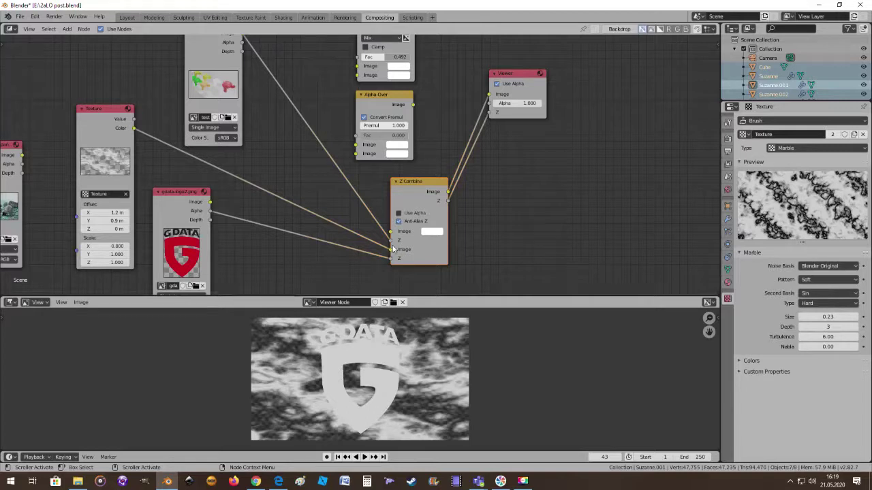
drag(391, 250, 392, 233)
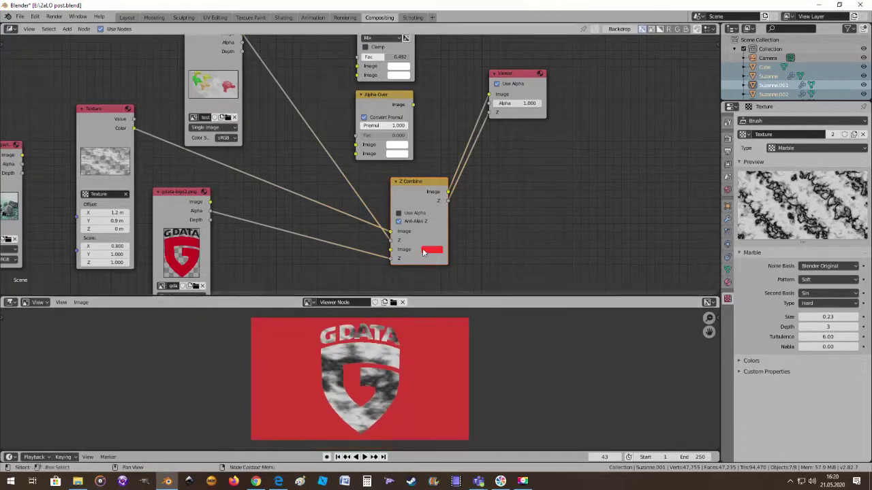
drag(184, 195, 191, 209)
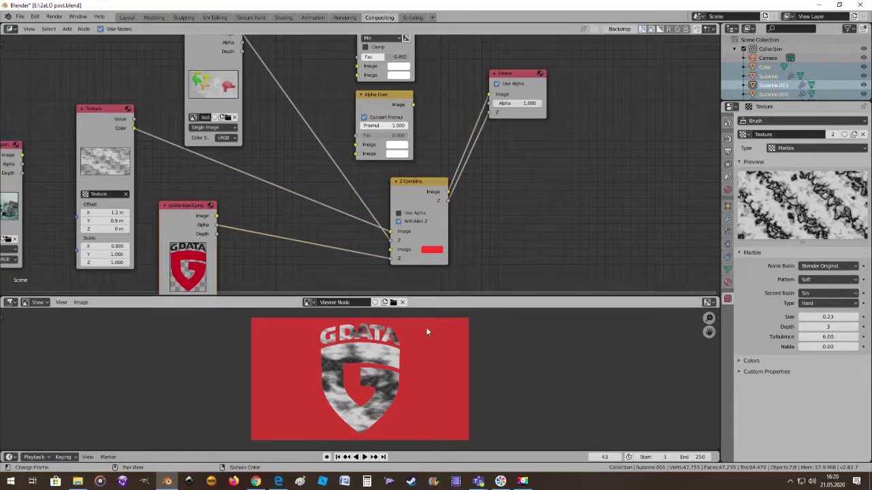
Connect the landscape image's Image output to Z Combine's second Image input and inspect the composite.
scroll(405, 276, down, 1)
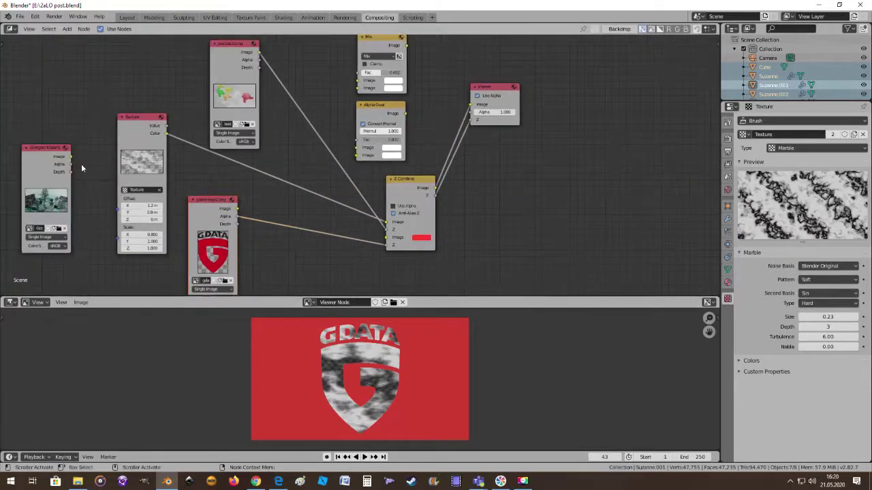
drag(71, 156, 387, 237)
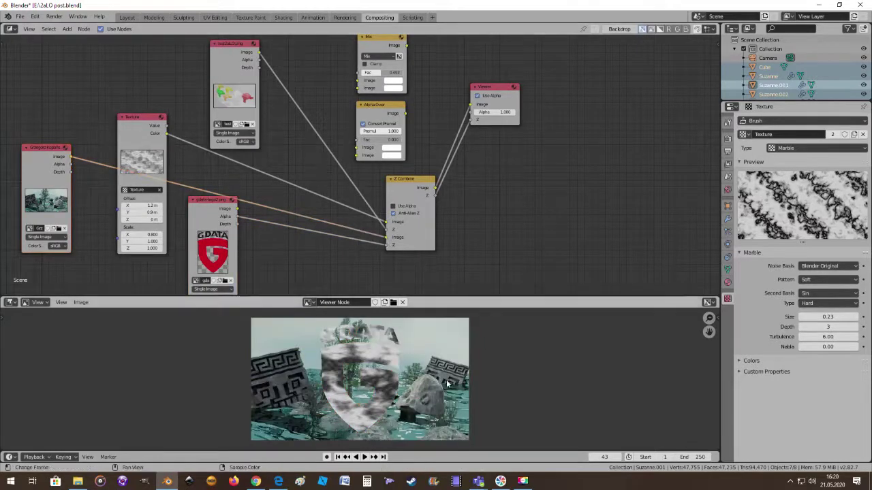
scroll(444, 380, up, 1)
scroll(445, 380, down, 1)
scroll(442, 383, up, 1)
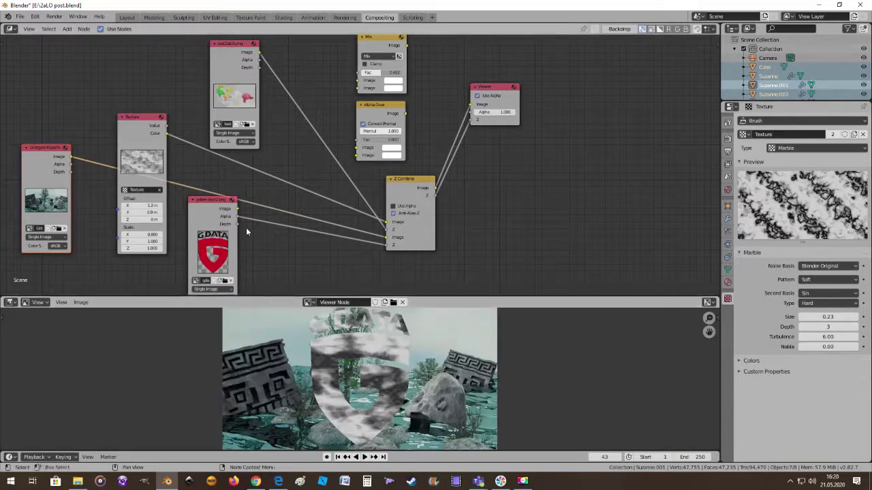
Rearrange the source nodes, placing the logo and landscape nodes lower and the Texture node higher.
drag(208, 205, 232, 235)
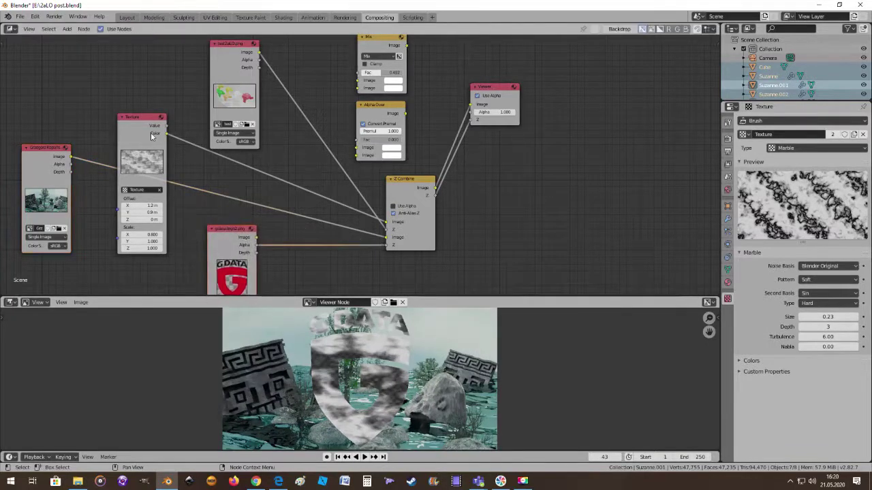
drag(145, 117, 161, 87)
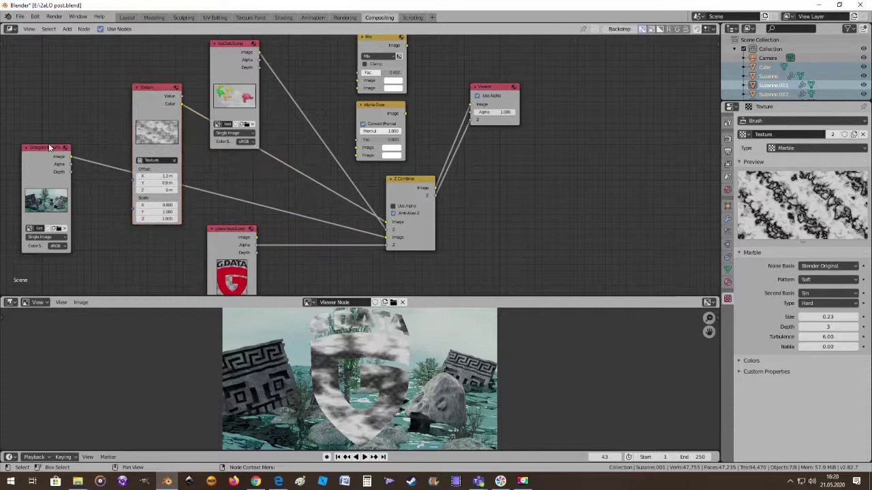
drag(64, 171, 110, 232)
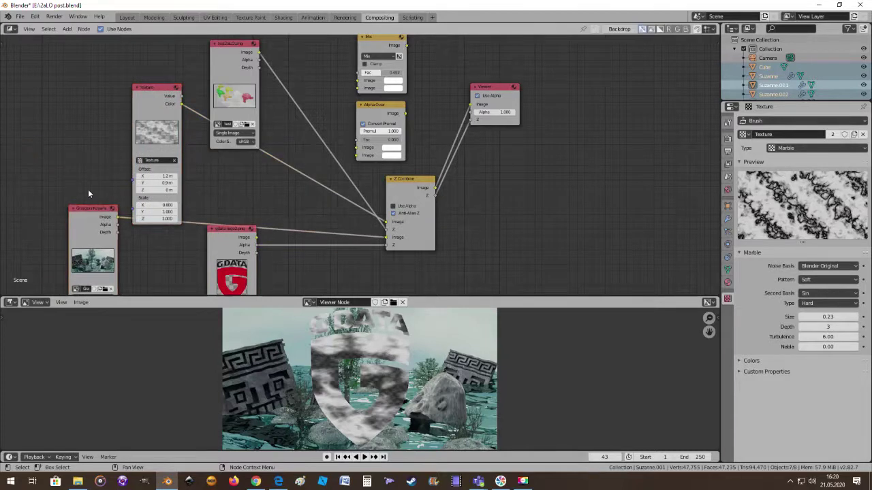
Disconnect Z Combine's Z output from the Viewer's Z input and move Z Combine nearer to the source nodes.
scroll(496, 259, up, 2)
middle_drag(495, 258, 470, 216)
drag(394, 147, 373, 141)
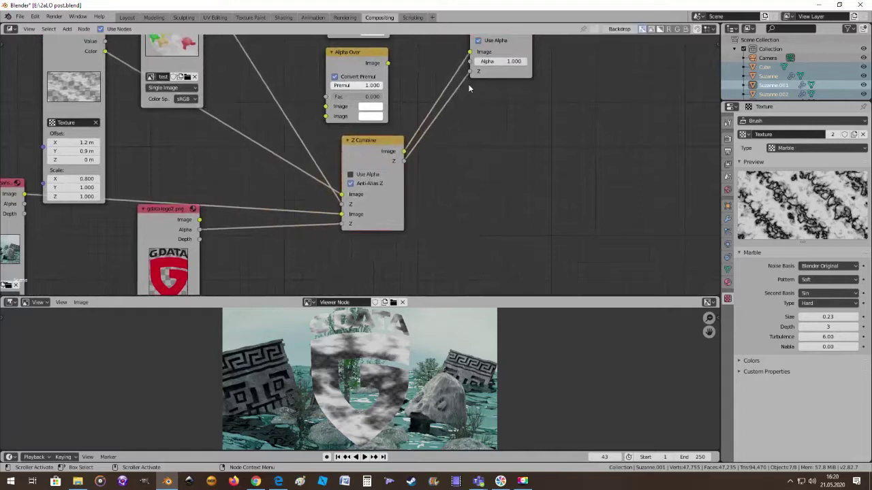
drag(469, 73, 462, 86)
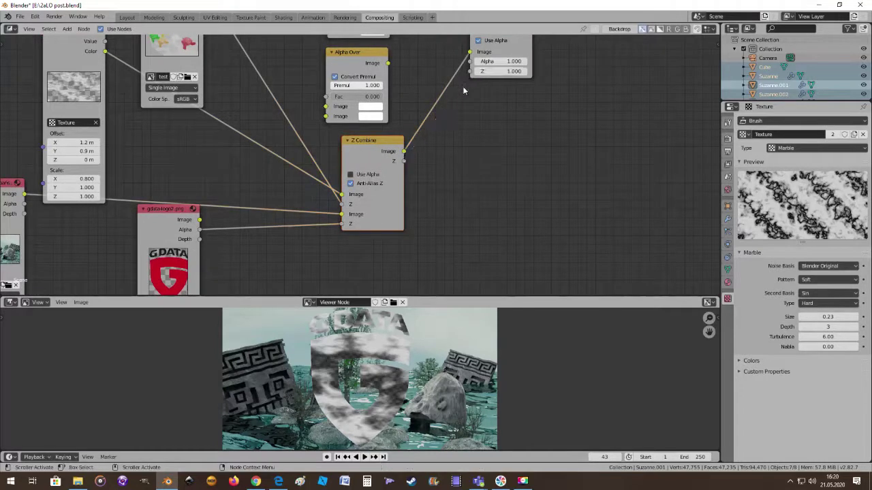
scroll(523, 161, down, 2)
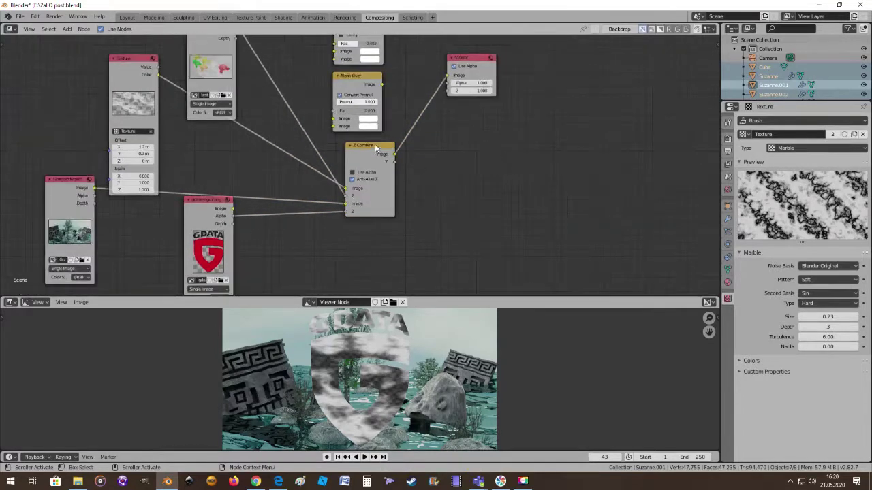
drag(375, 143, 357, 151)
Examine how the render, Texture, landscape and logo nodes feed Z Combine's Image and Z inputs.
scroll(378, 196, up, 2)
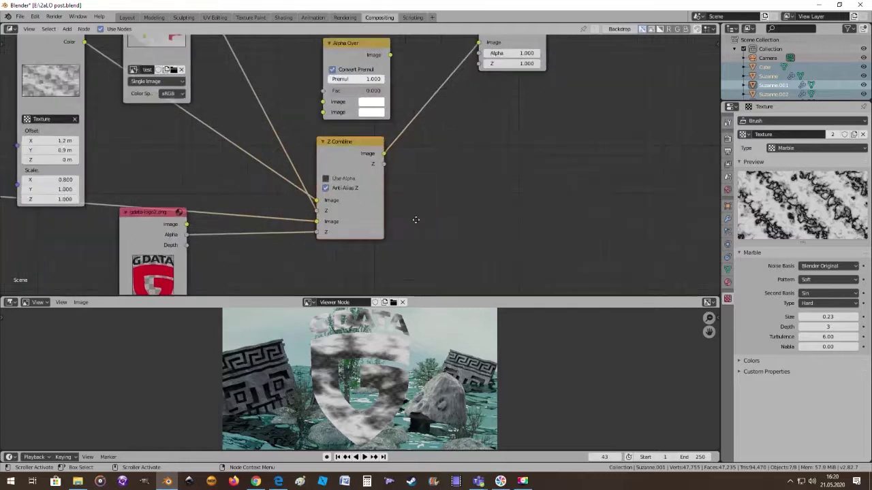
middle_drag(414, 218, 502, 175)
scroll(352, 207, down, 2)
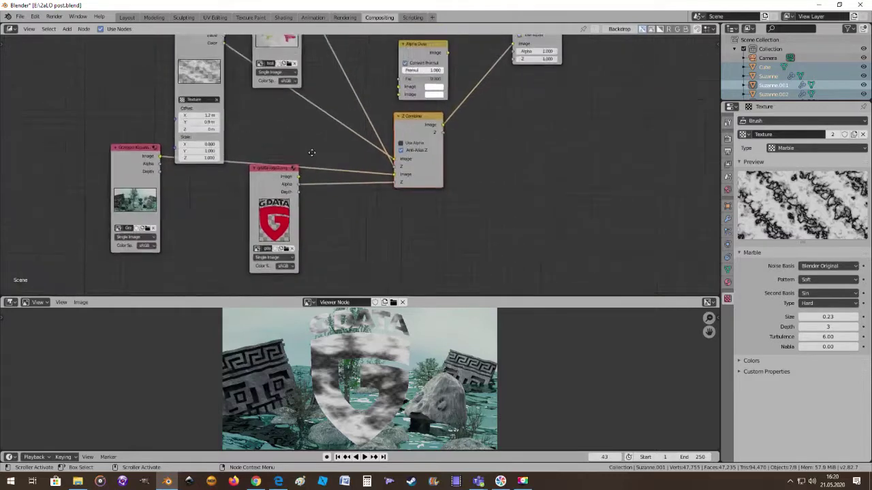
middle_drag(299, 121, 288, 172)
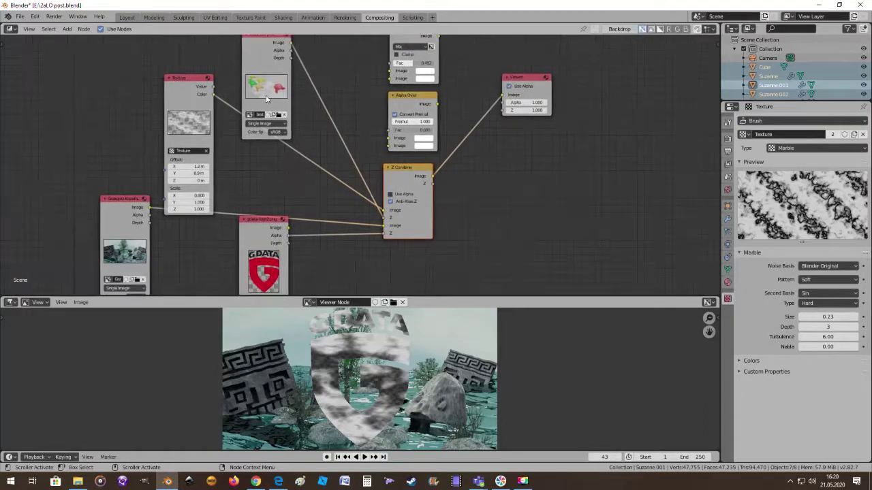
scroll(351, 256, up, 1)
middle_drag(544, 265, 542, 207)
scroll(398, 174, down, 1)
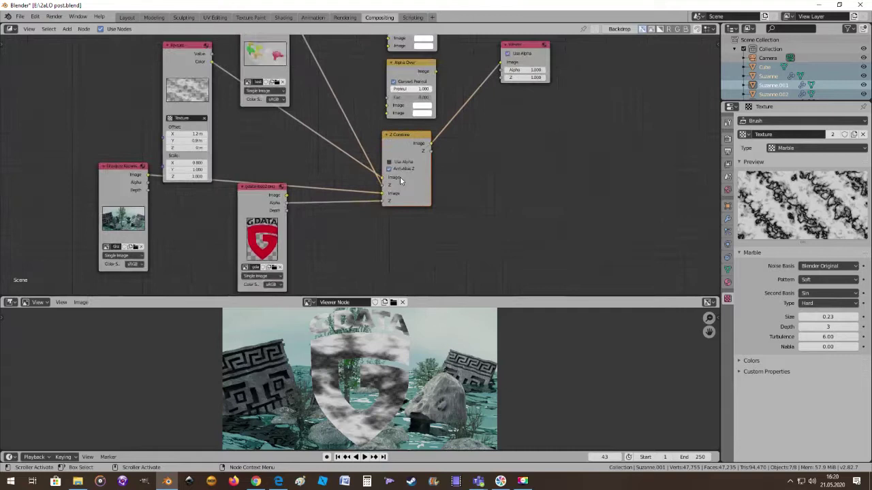
Disconnect the render's Image link from Z Combine's first Z input, then reconnect it to the same input.
scroll(399, 175, up, 1)
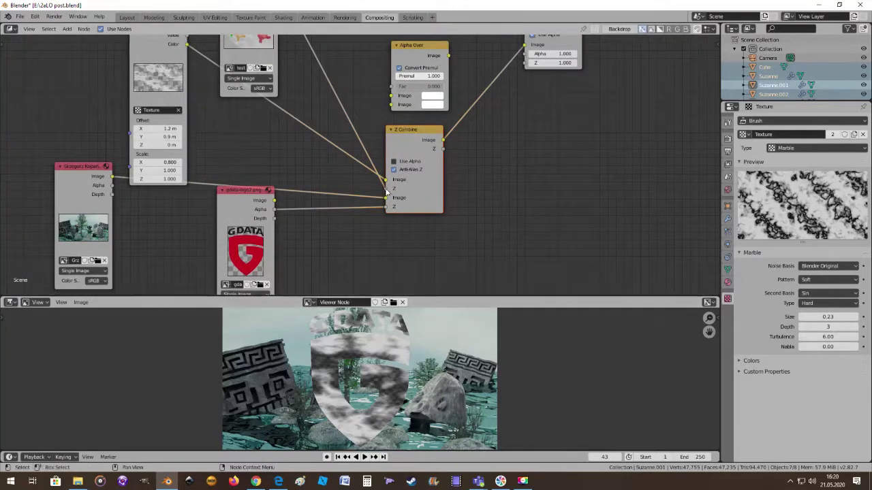
drag(386, 189, 357, 189)
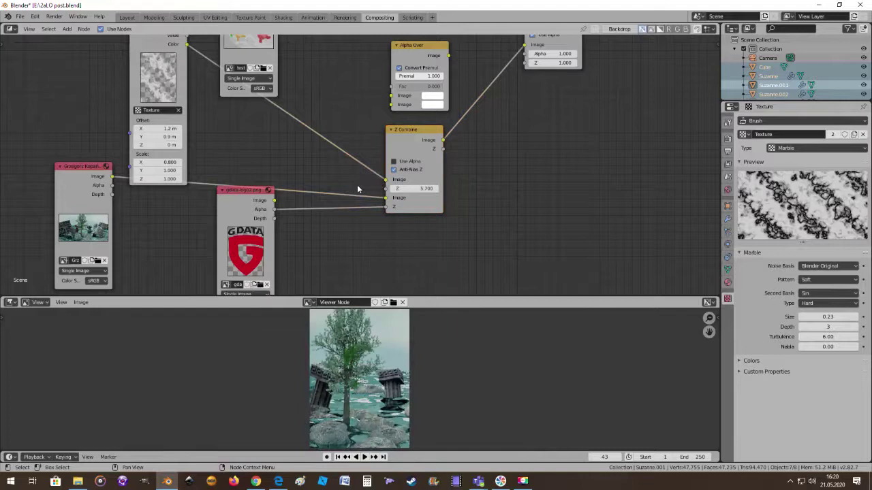
scroll(327, 58, down, 2)
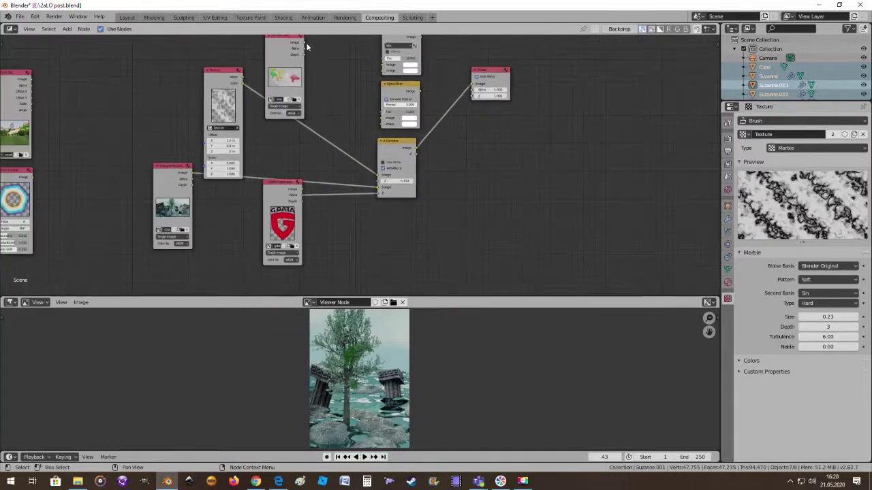
drag(304, 42, 379, 186)
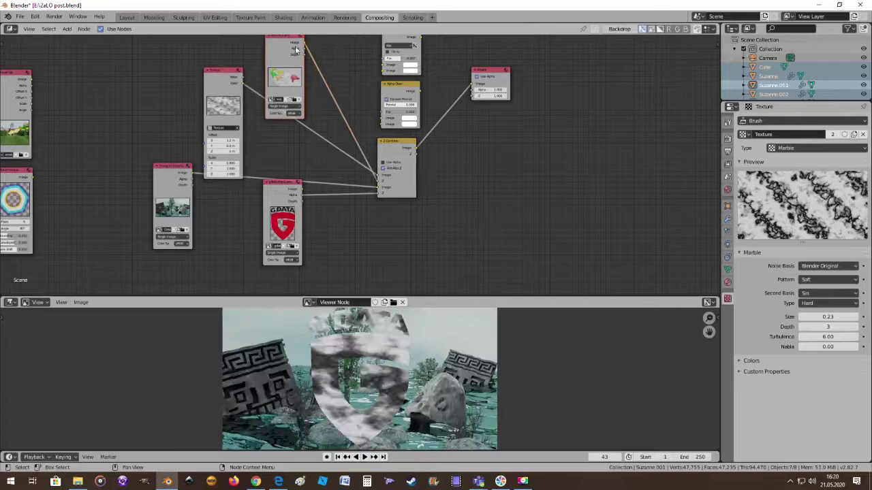
Move the landscape image node closer to the logo node and shift the logo node slightly lower.
scroll(360, 379, up, 2)
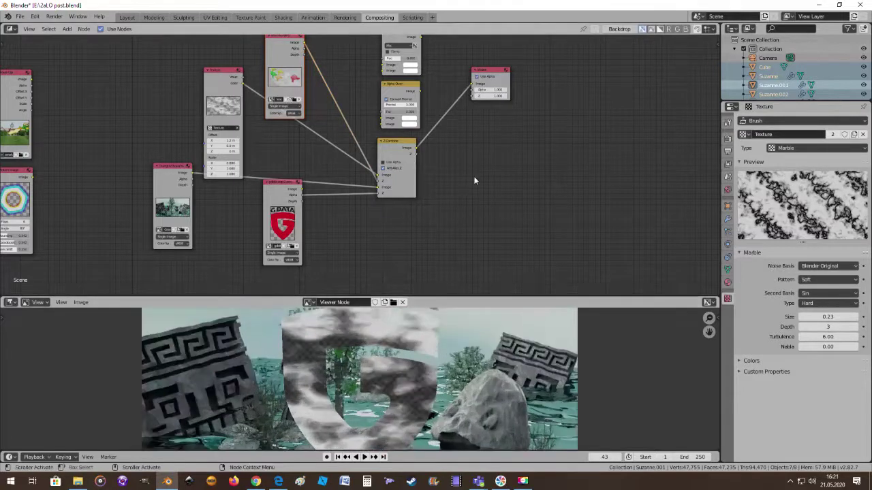
mouse_move(473, 176)
middle_down()
mouse_move(462, 229)
mouse_move(475, 185)
middle_up()
scroll(458, 356, down, 2)
scroll(458, 355, down, 1)
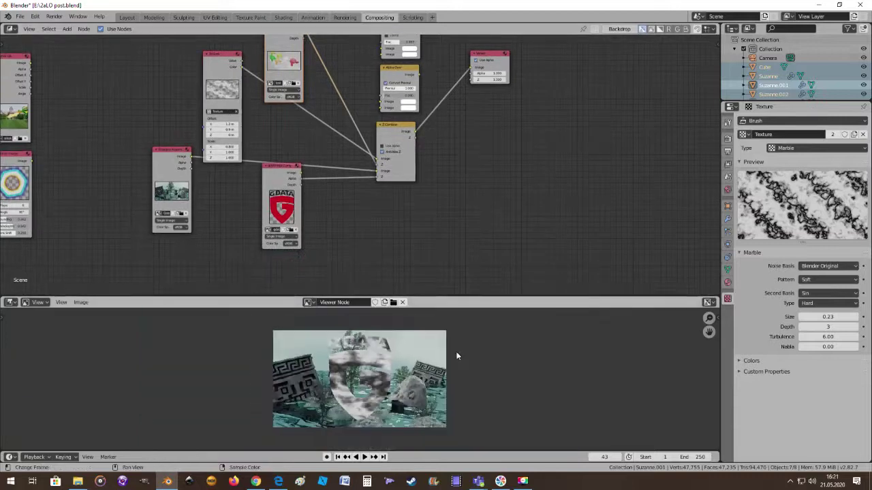
scroll(458, 356, up, 1)
scroll(413, 245, up, 2)
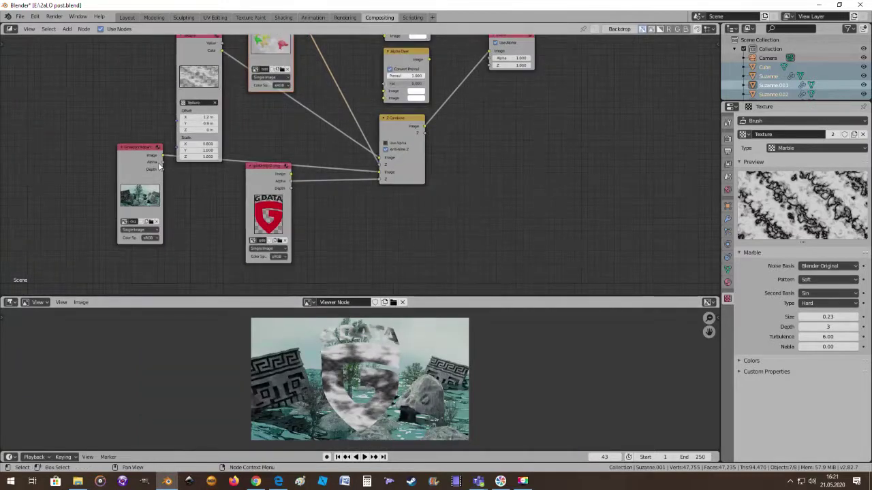
drag(141, 150, 167, 173)
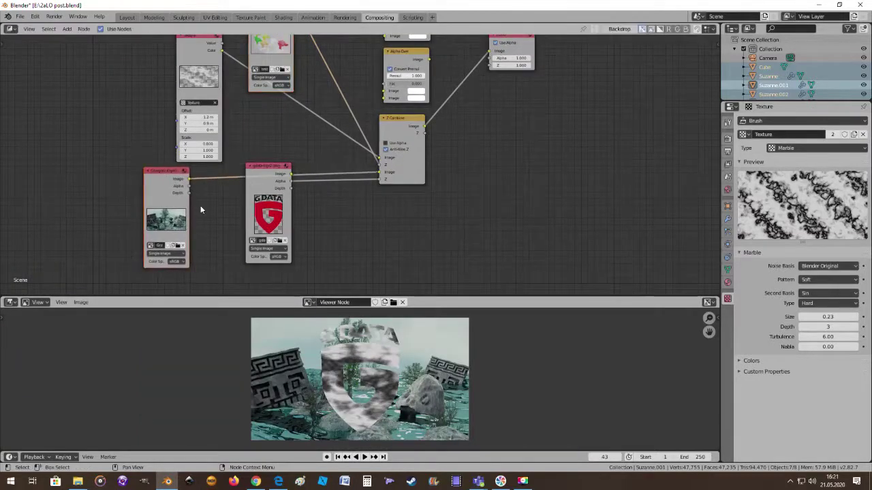
drag(276, 169, 278, 186)
scroll(380, 240, up, 1)
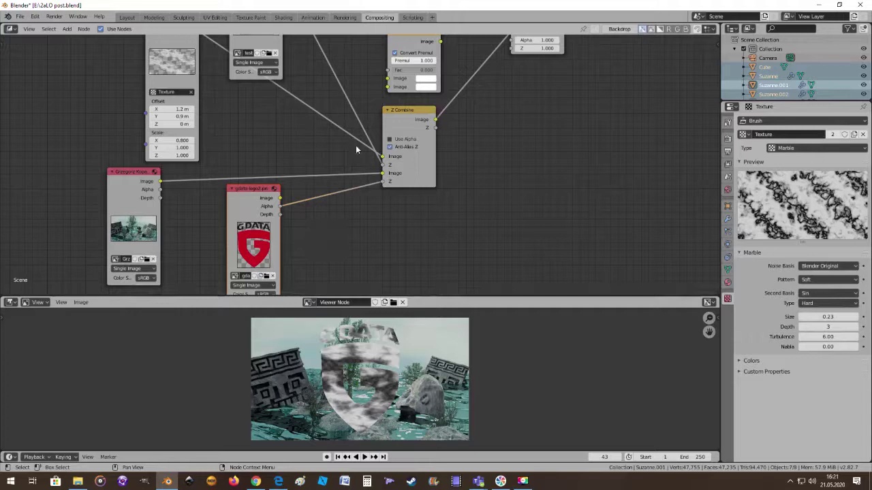
Link the render to Z Combine's first Image input and the Texture's Color to the first Z input, and move Texture farther from Z Combine.
scroll(245, 133, down, 2)
scroll(373, 153, up, 1)
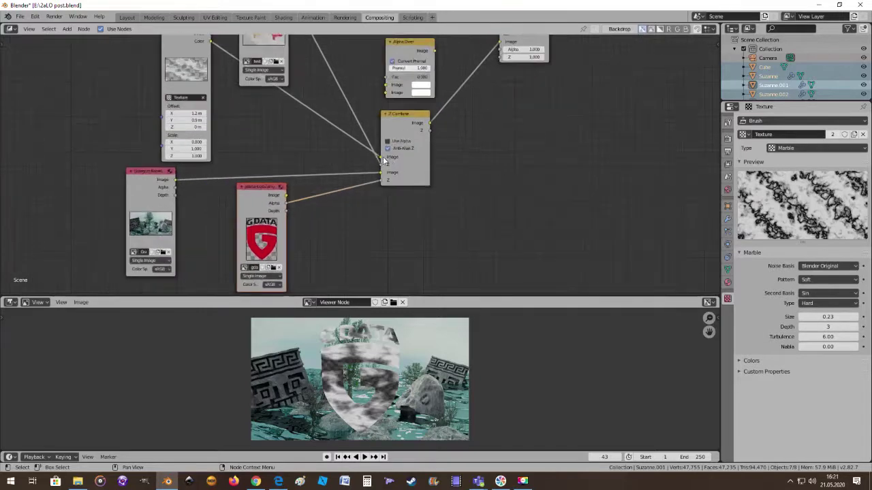
drag(381, 165, 383, 164)
scroll(225, 70, down, 1)
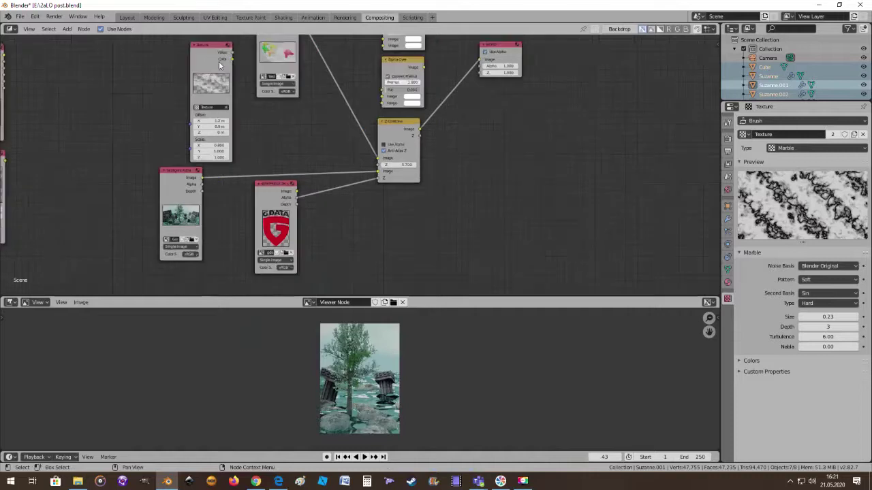
drag(232, 56, 378, 166)
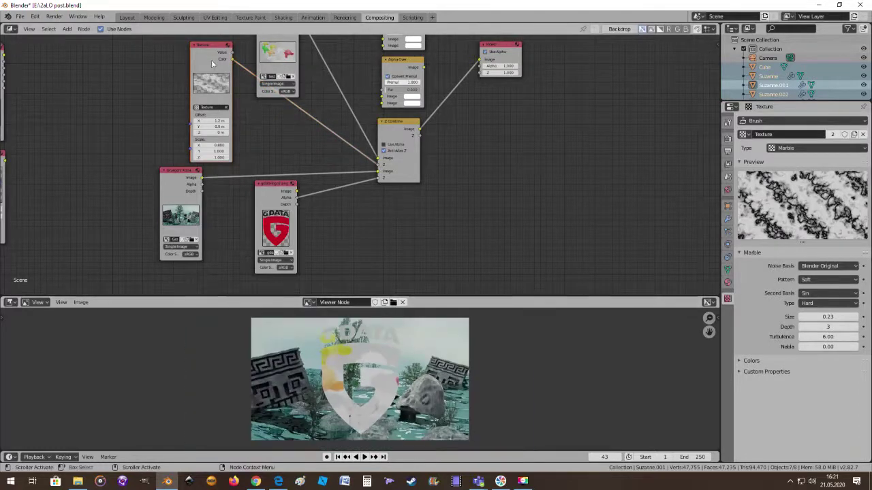
drag(203, 50, 175, 45)
Examine the Z Combine result in the viewer image and how the source nodes feed it.
scroll(363, 146, up, 3)
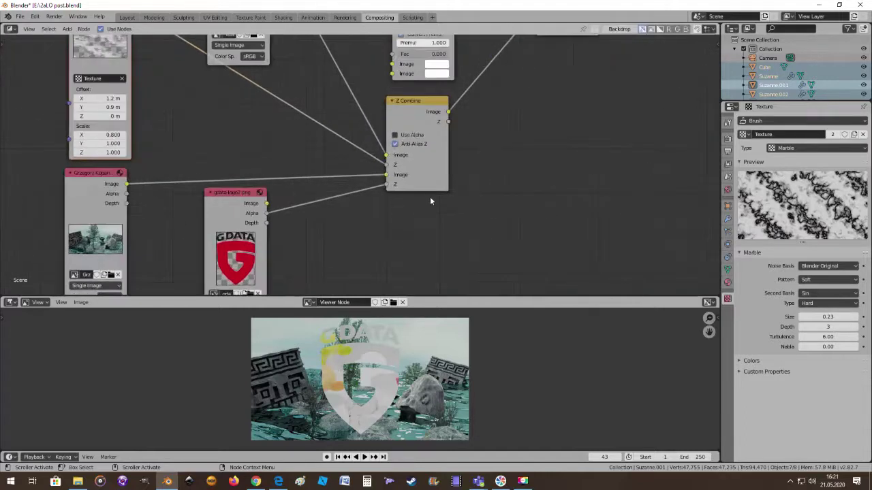
scroll(355, 352, up, 5)
scroll(382, 367, down, 2)
scroll(395, 372, up, 2)
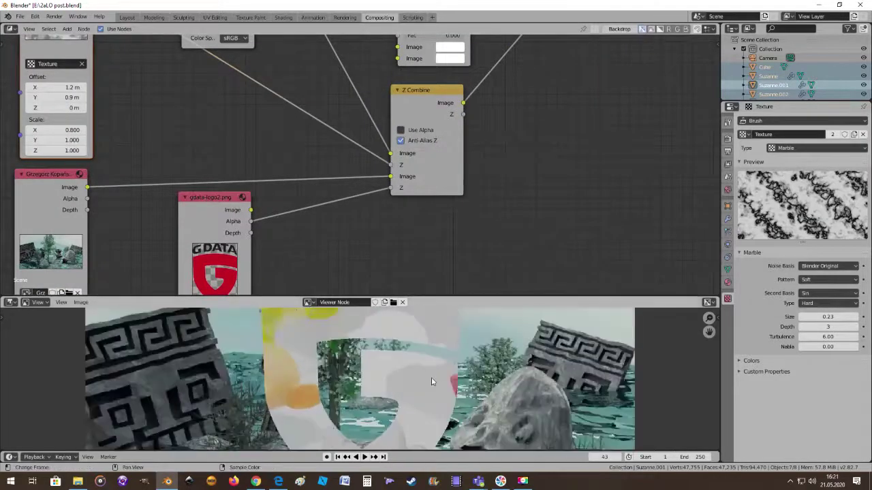
scroll(430, 379, down, 3)
scroll(380, 416, down, 1)
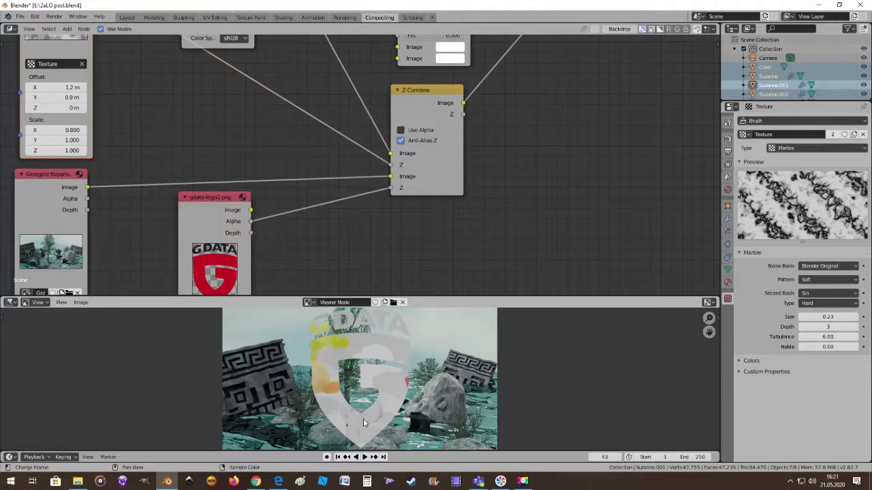
scroll(375, 422, down, 3)
scroll(409, 354, up, 3)
middle_drag(420, 271, 409, 331)
scroll(481, 157, down, 3)
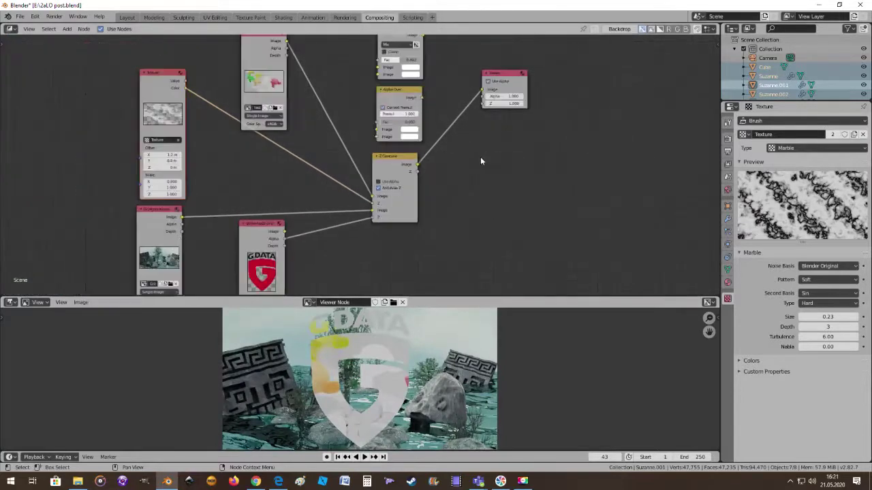
scroll(397, 157, down, 1)
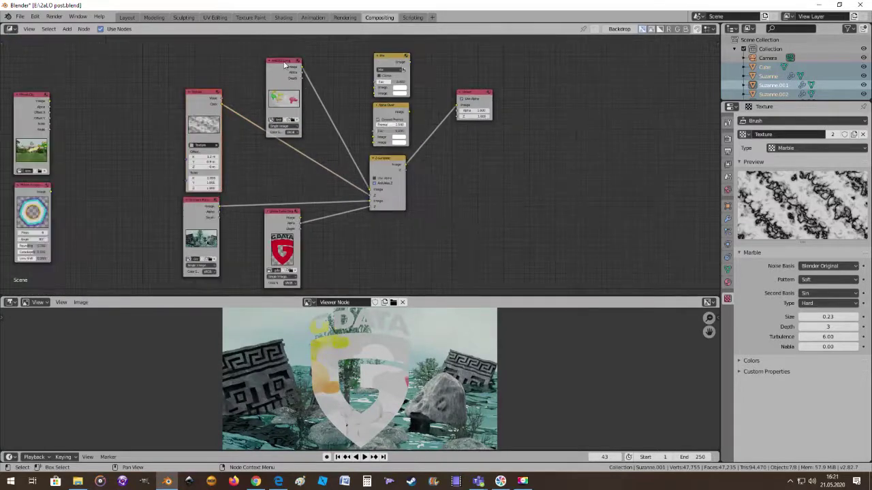
scroll(413, 186, up, 2)
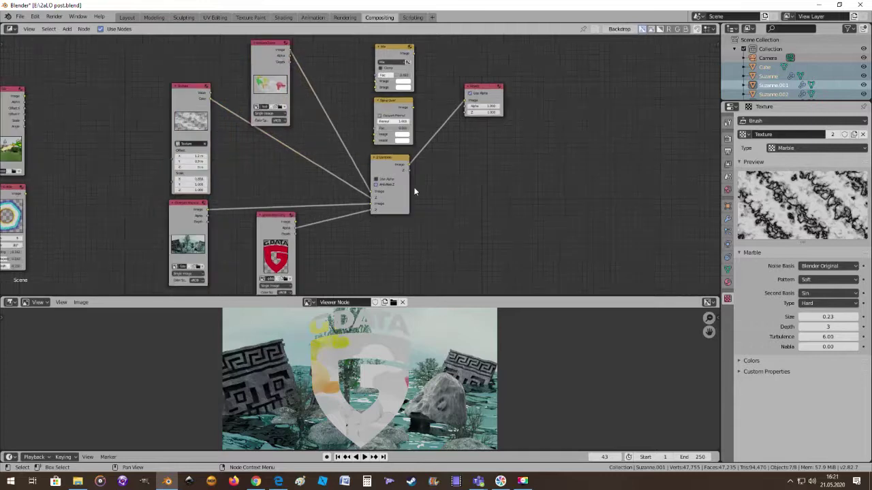
Lower the logo node, and connect the logo's Image to Z Combine's second Image input and the landscape's Image to the second Z input.
drag(287, 225, 288, 236)
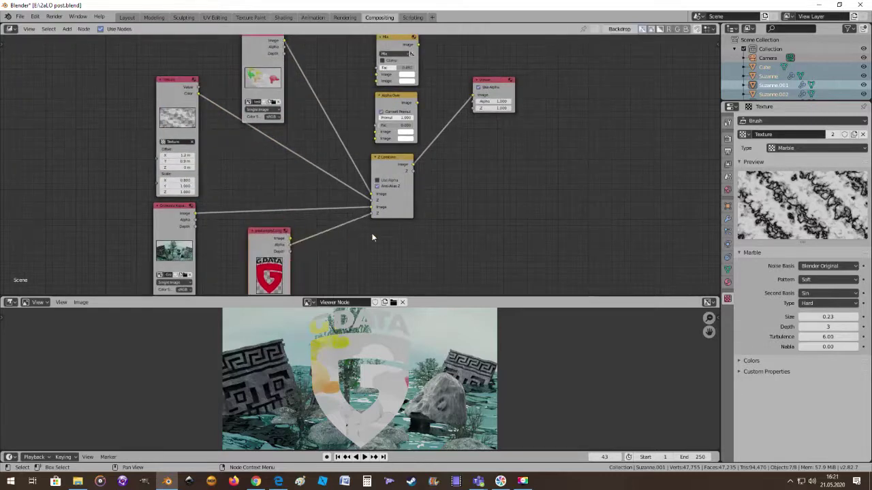
scroll(407, 186, down, 1)
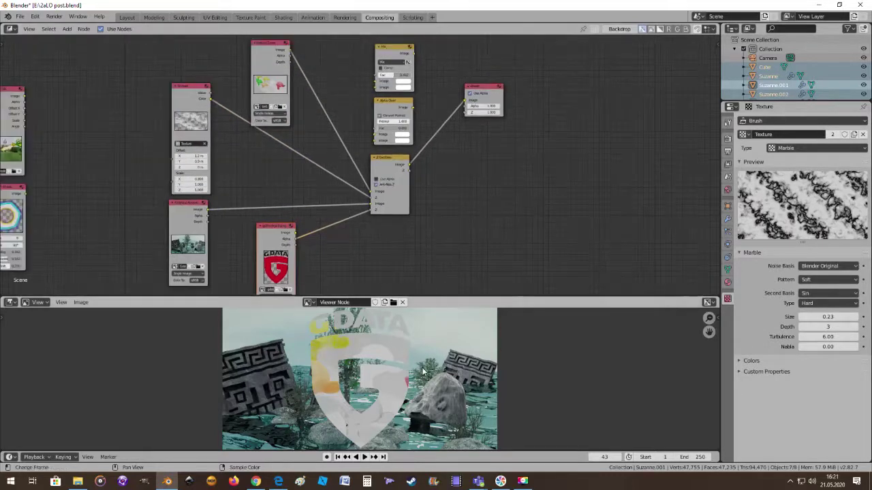
scroll(409, 359, down, 1)
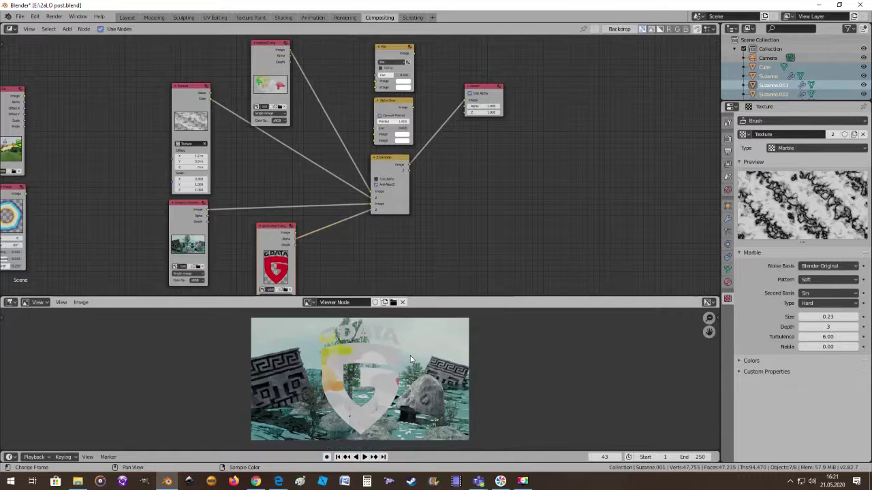
scroll(411, 241, up, 1)
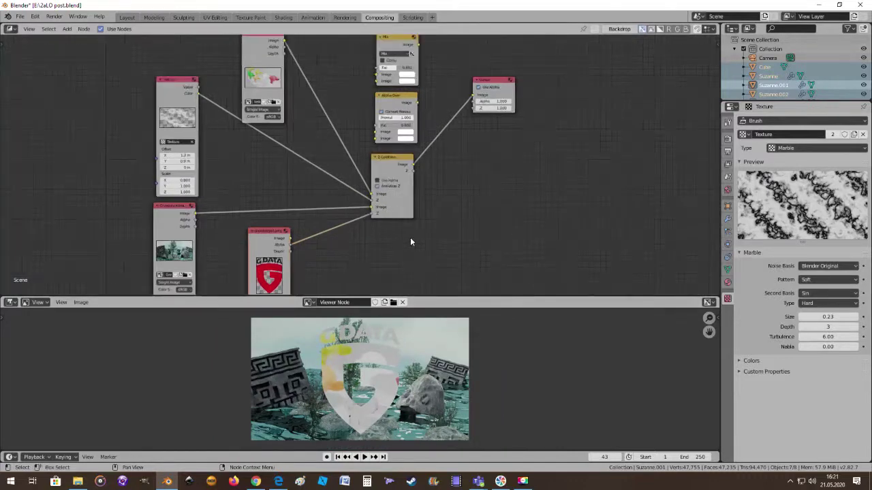
drag(371, 213, 373, 207)
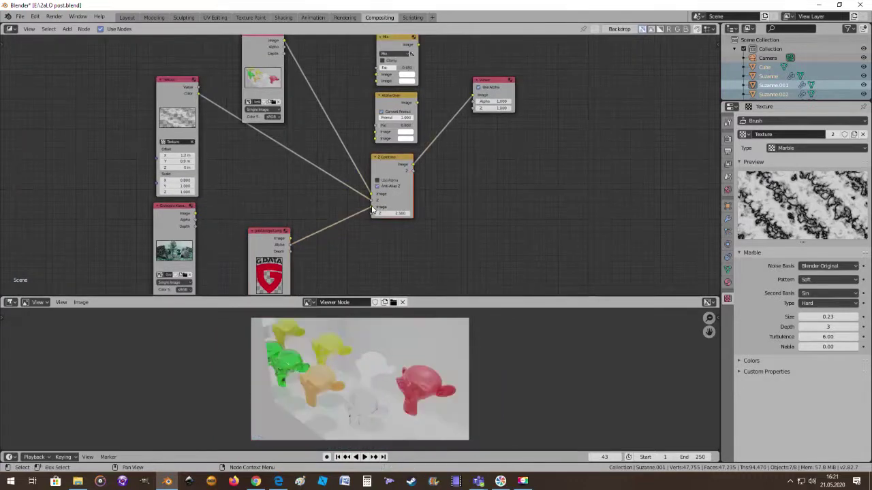
scroll(378, 231, up, 1)
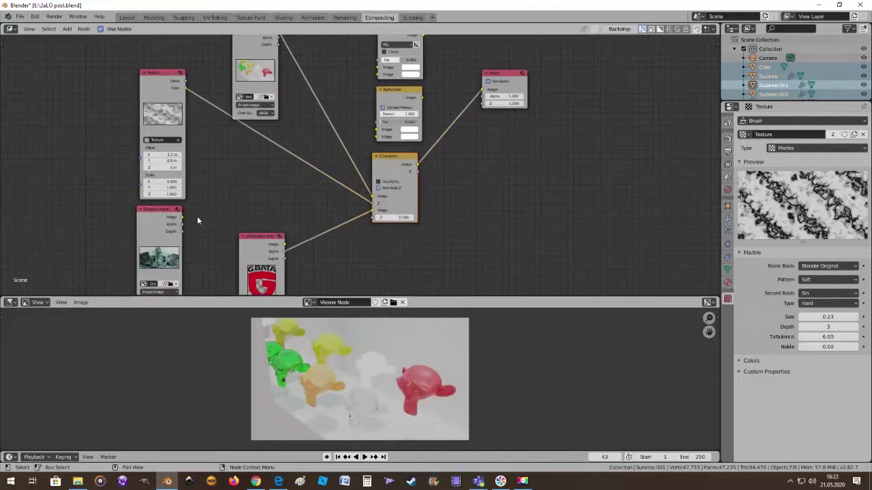
mouse_move(182, 219)
mouse_down()
mouse_move(368, 218)
mouse_move(256, 222)
mouse_move(327, 229)
mouse_move(372, 212)
mouse_up()
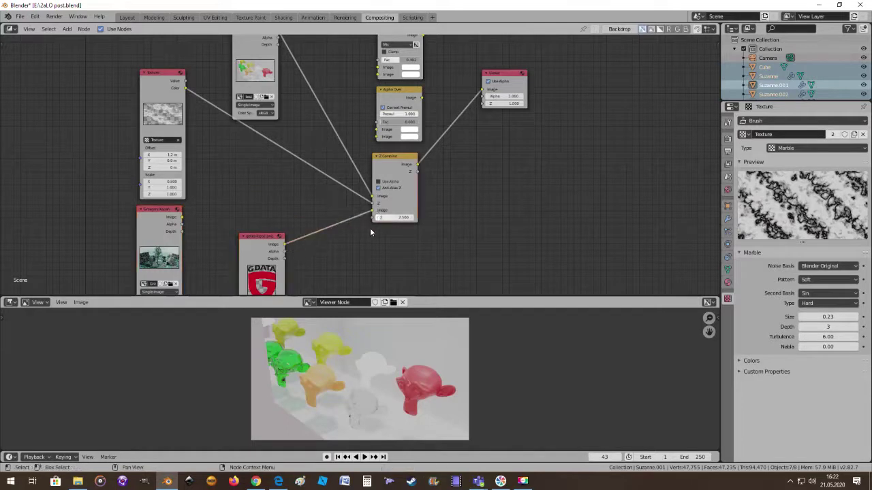
drag(182, 216, 372, 216)
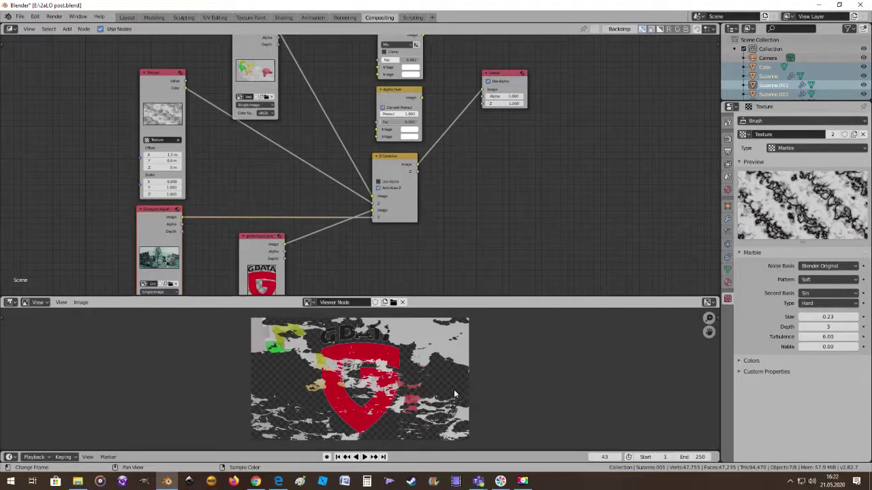
Examine how the landscape's brightness used as depth mixes the render and logo in the viewer image.
scroll(424, 417, up, 2)
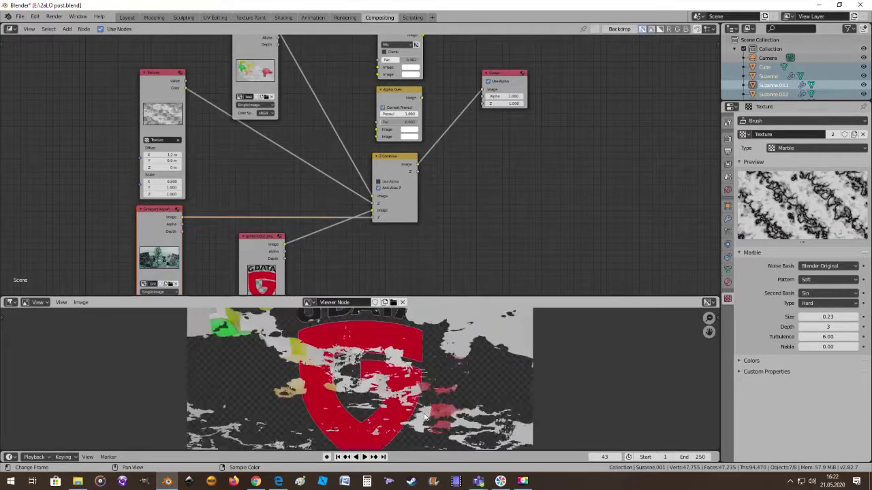
scroll(419, 399, down, 3)
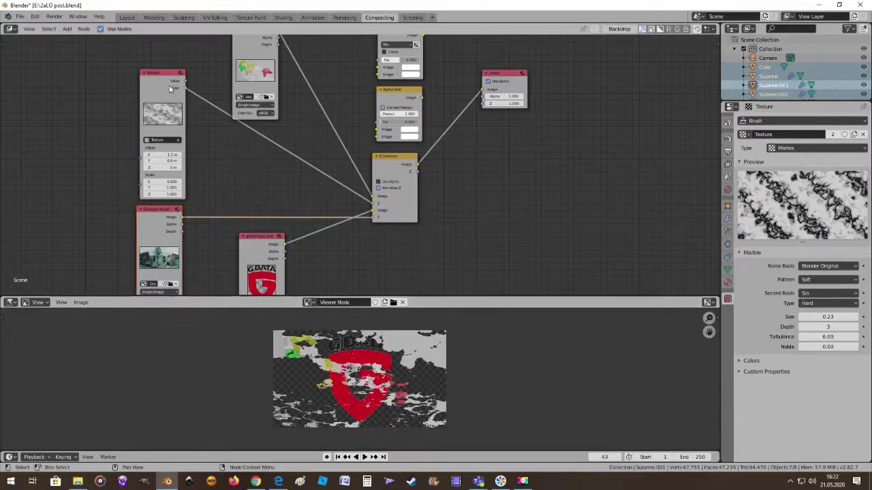
scroll(416, 381, up, 2)
scroll(416, 381, down, 1)
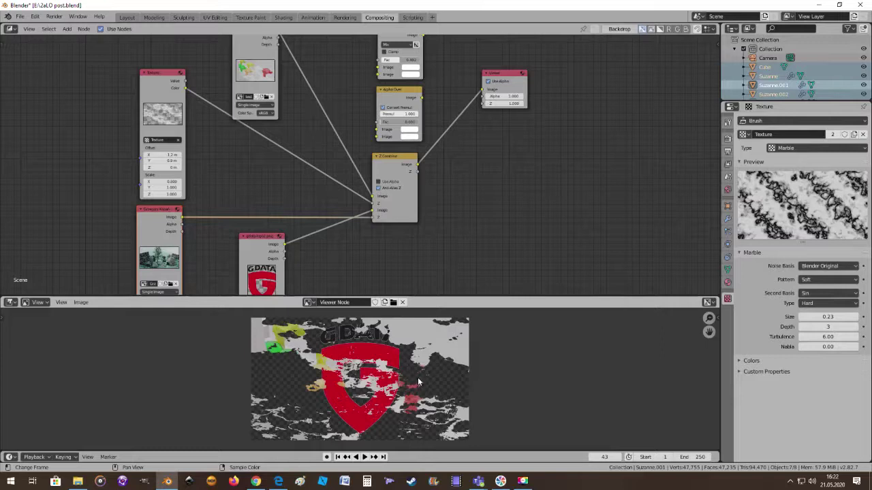
scroll(418, 378, down, 1)
scroll(417, 378, up, 2)
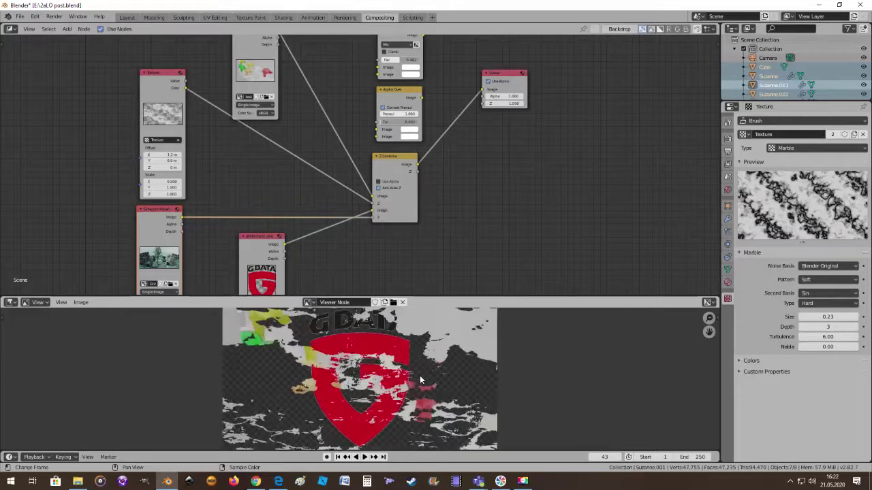
scroll(419, 375, down, 1)
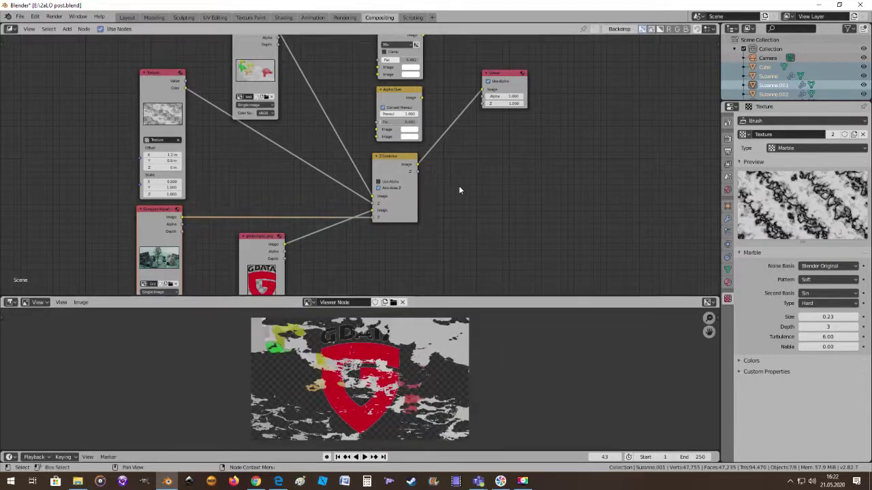
scroll(508, 130, down, 1)
scroll(485, 188, up, 1)
middle_drag(480, 192, 423, 234)
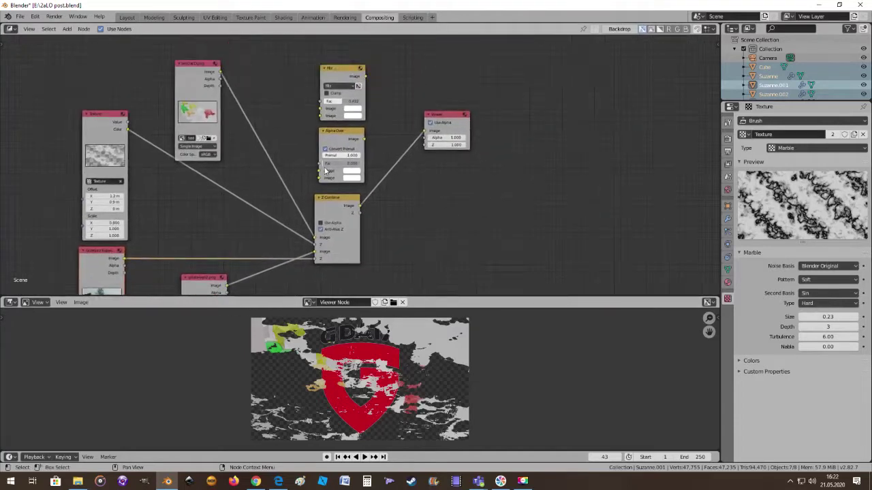
Move the Viewer node farther from Z Combine, insert the Mix node into the link between them, and place Alpha Over higher.
drag(336, 130, 341, 130)
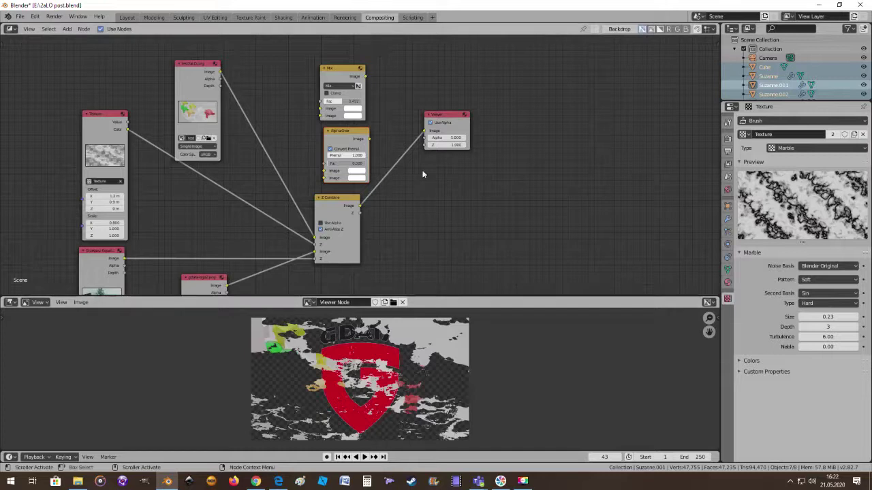
scroll(411, 193, down, 3)
scroll(417, 187, up, 1)
middle_drag(417, 186, 374, 187)
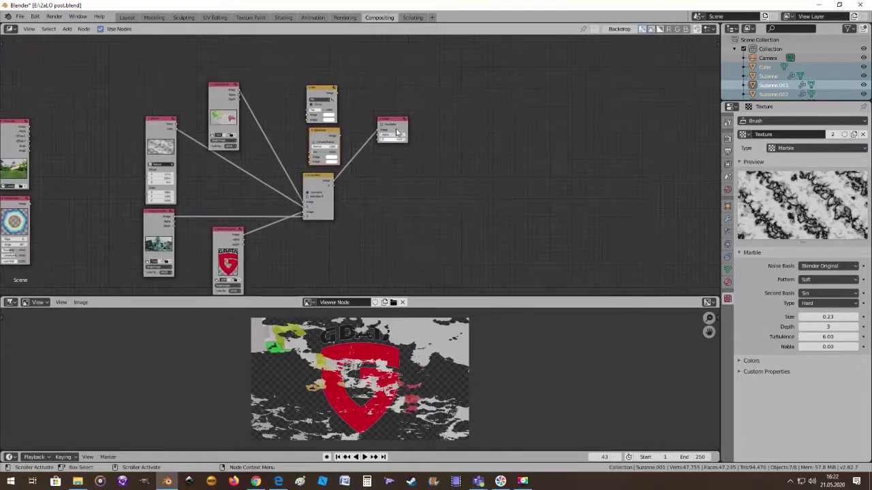
scroll(371, 150, up, 1)
scroll(388, 365, down, 1)
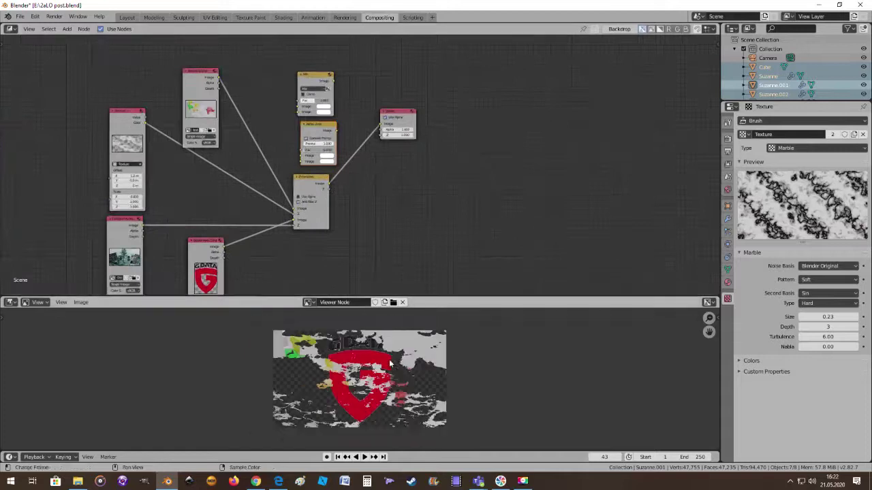
scroll(390, 365, up, 2)
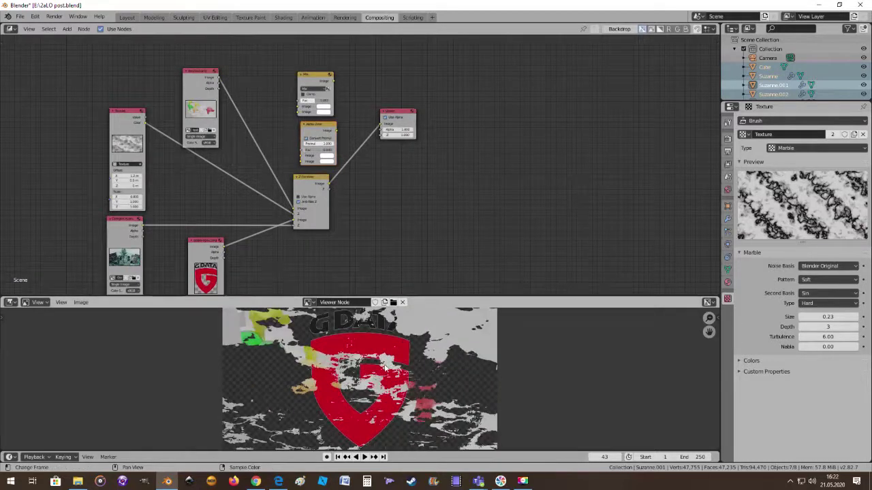
scroll(359, 167, up, 1)
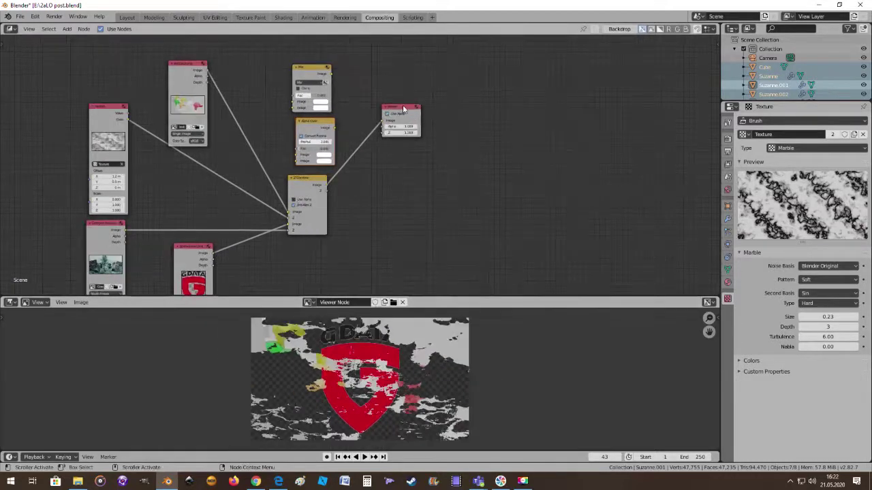
drag(412, 121, 451, 121)
drag(312, 71, 325, 96)
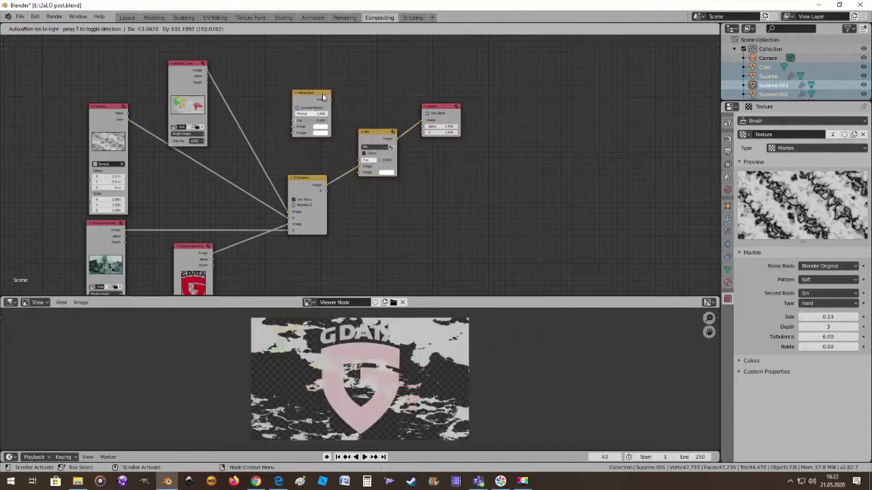
scroll(358, 170, up, 3)
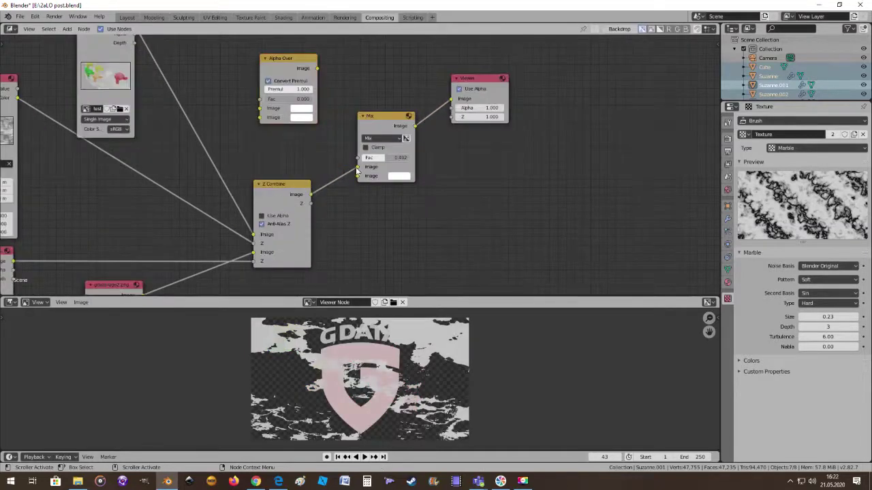
Move Z Combine's link to Mix's second Image input, connect the palace movie clip's Image to the first, and inspect the blend.
drag(357, 166, 357, 176)
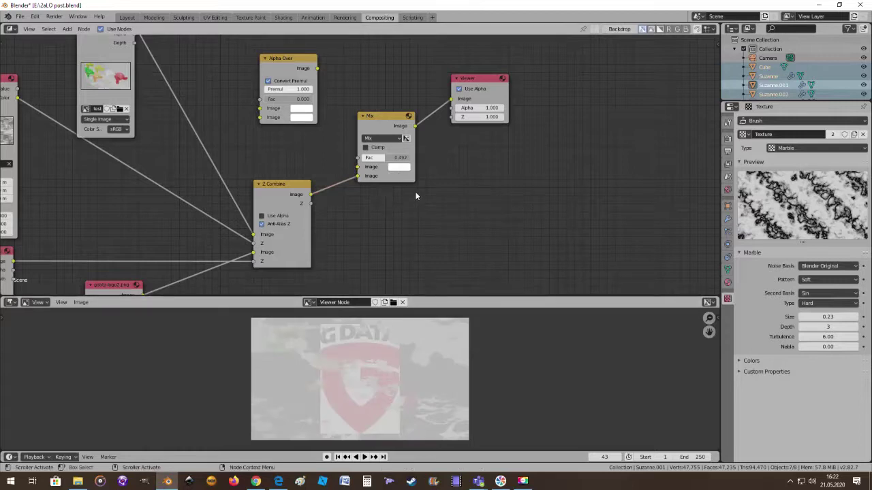
scroll(416, 180, down, 5)
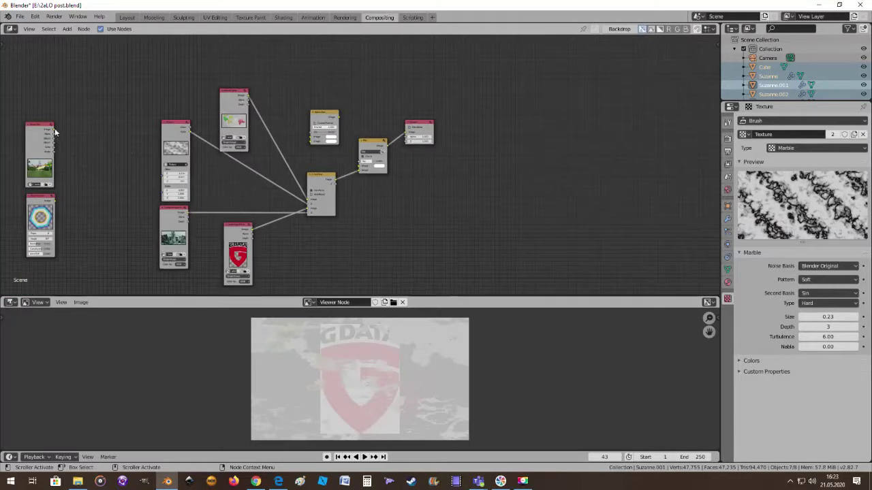
drag(54, 130, 358, 166)
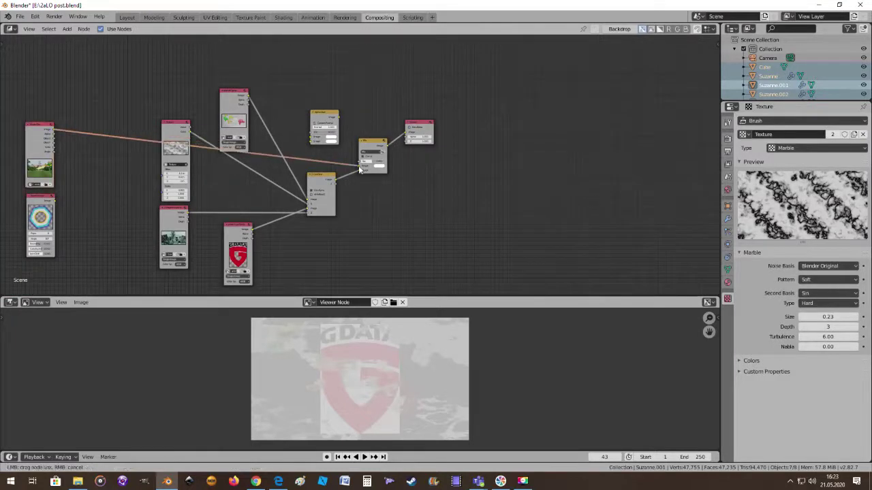
scroll(409, 389, up, 2)
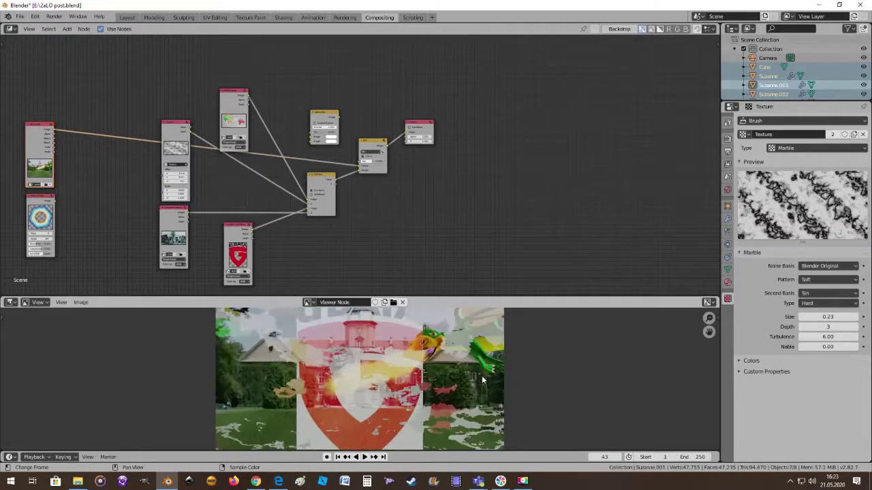
scroll(480, 376, down, 2)
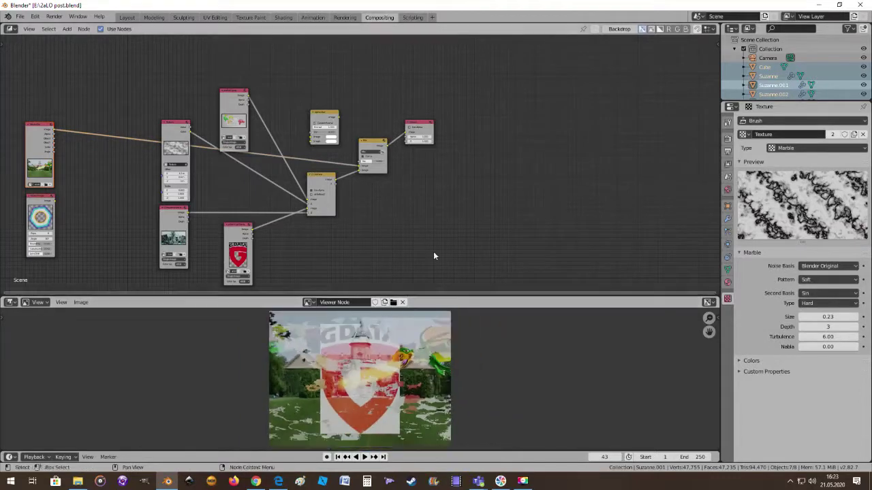
scroll(407, 237, up, 1)
scroll(402, 226, down, 1)
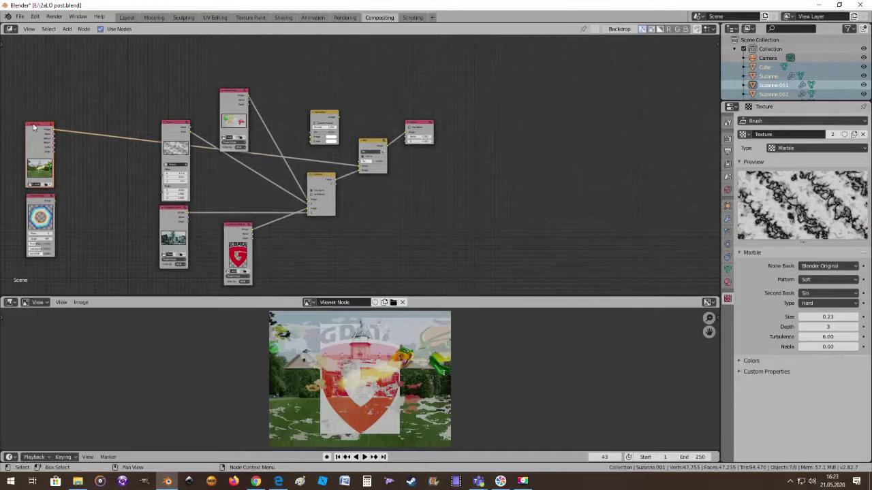
Bring the palace movie clip node closer above the texture node, and shift the texture and Alpha Over nodes slightly for clearer links.
drag(34, 126, 113, 96)
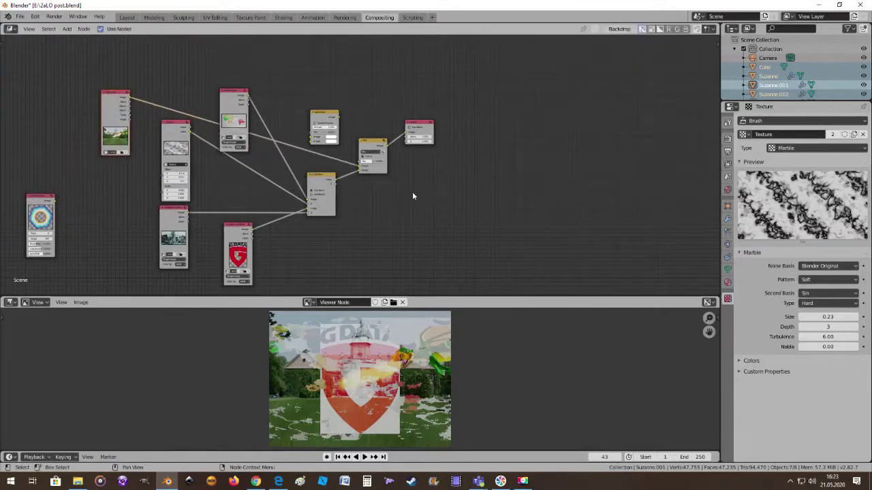
scroll(412, 192, up, 1)
middle_drag(376, 216, 449, 204)
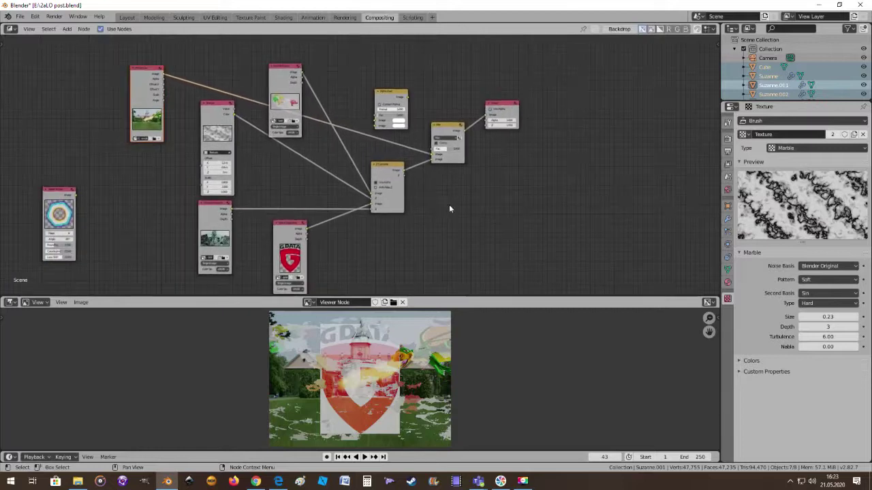
drag(215, 106, 209, 105)
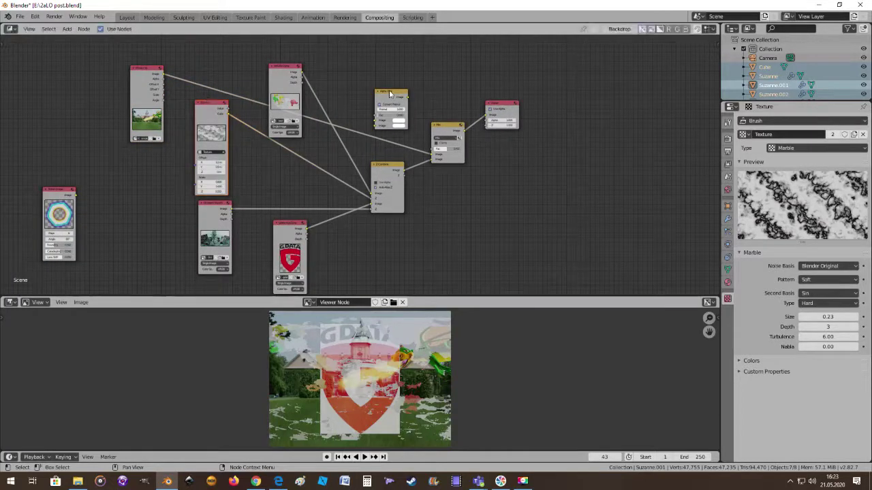
drag(386, 98, 391, 88)
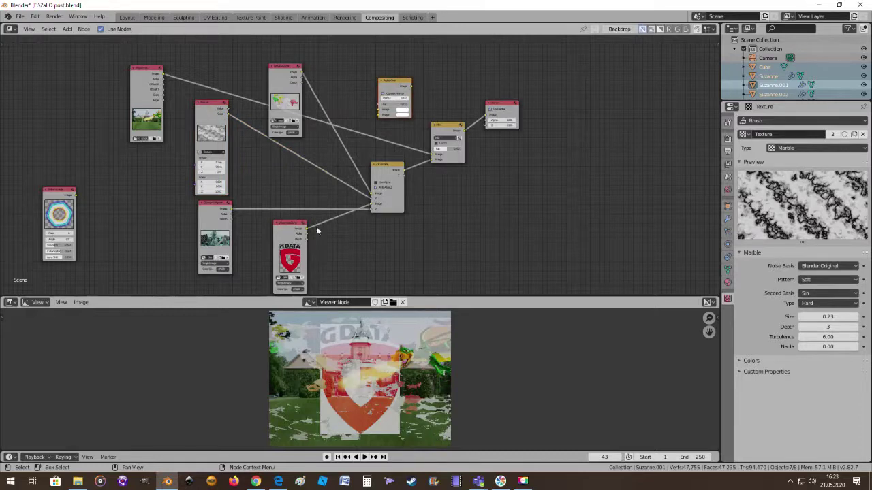
Connect the logo node's Alpha output to the Viewer's Alpha input and check the masked image.
scroll(446, 241, up, 1)
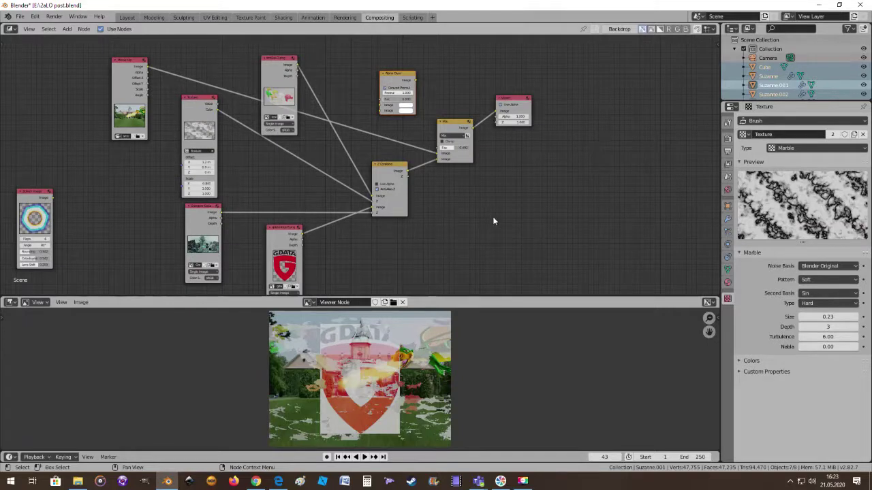
scroll(398, 378, up, 1)
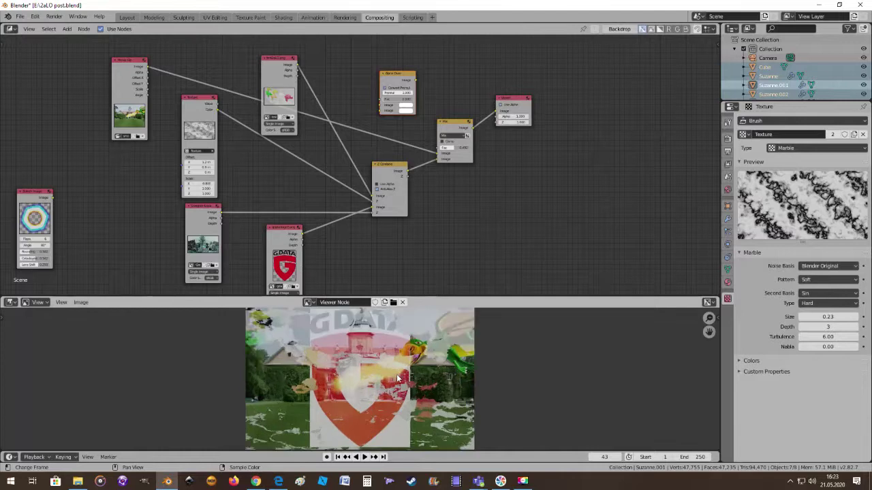
scroll(452, 369, down, 1)
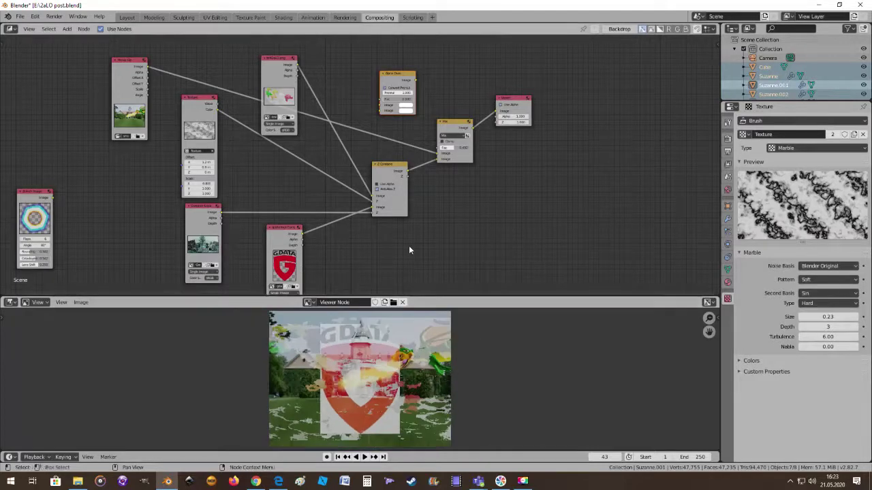
scroll(410, 250, up, 2)
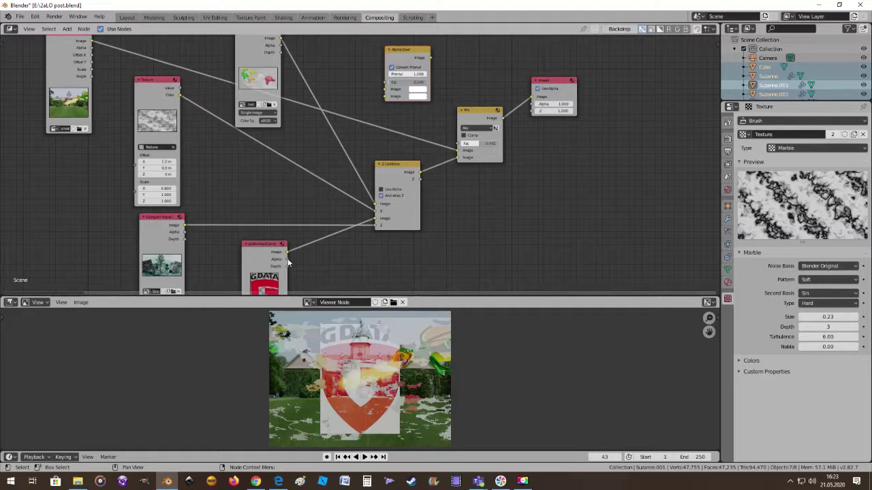
drag(288, 261, 534, 106)
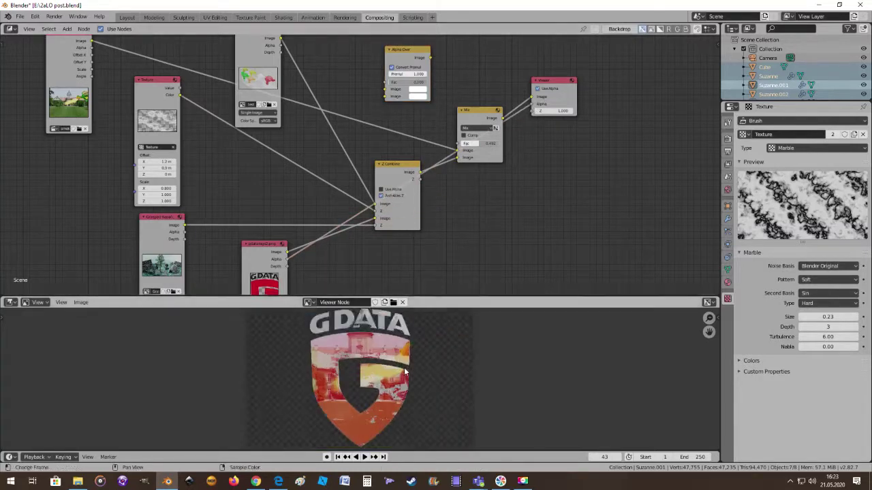
scroll(409, 371, down, 1)
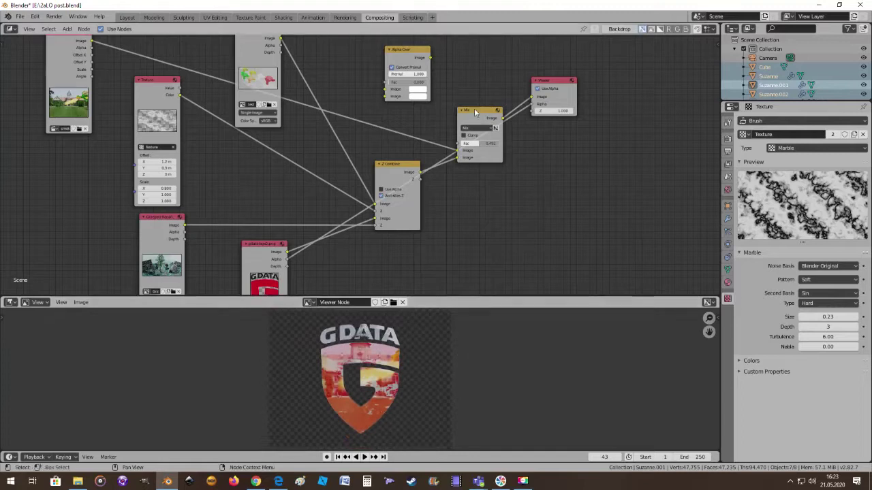
Raise the Mix node beside Alpha Over and move Z Combine up, clear of the logo's alpha link.
drag(475, 110, 469, 68)
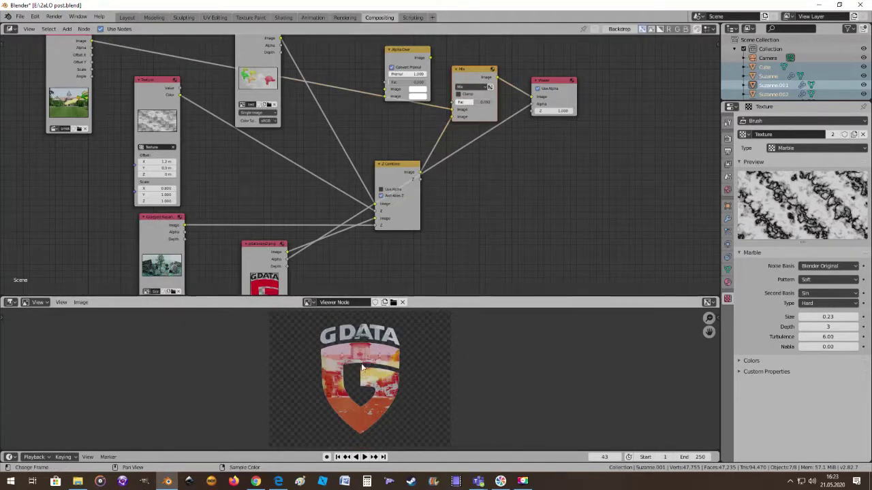
scroll(368, 416, up, 1)
scroll(378, 344, down, 3)
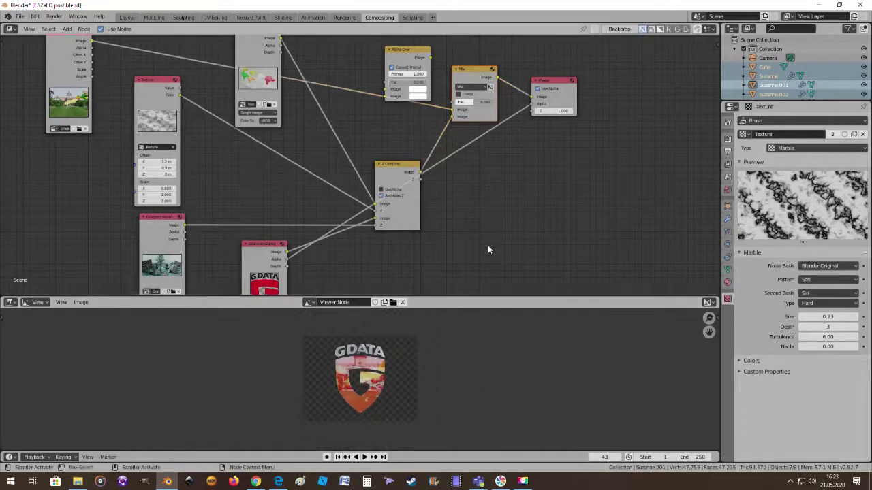
scroll(484, 243, down, 1)
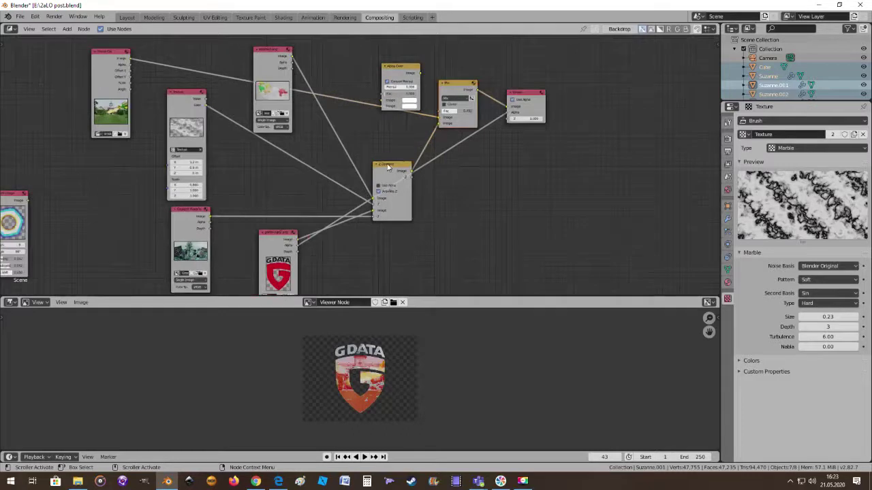
drag(388, 167, 358, 125)
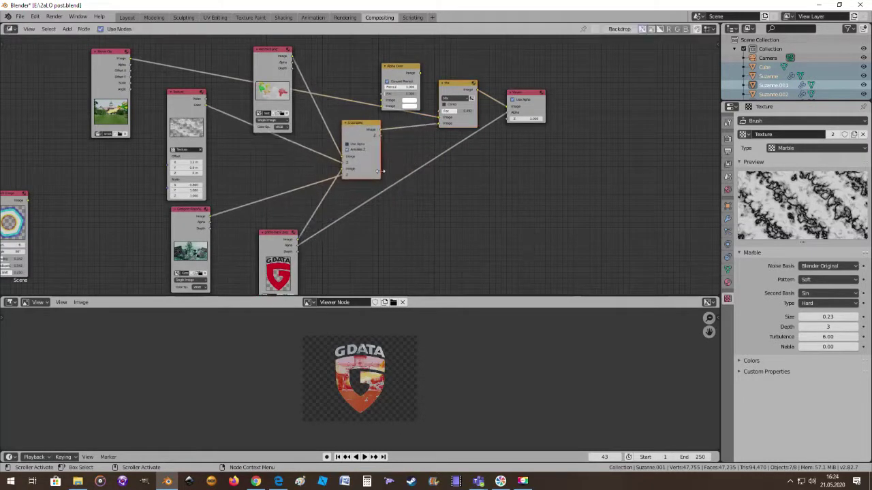
scroll(439, 180, down, 3)
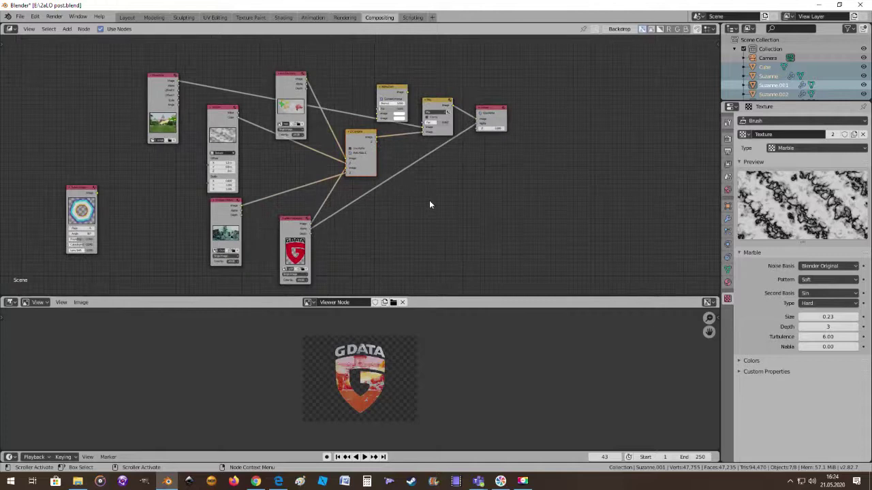
scroll(428, 207, up, 1)
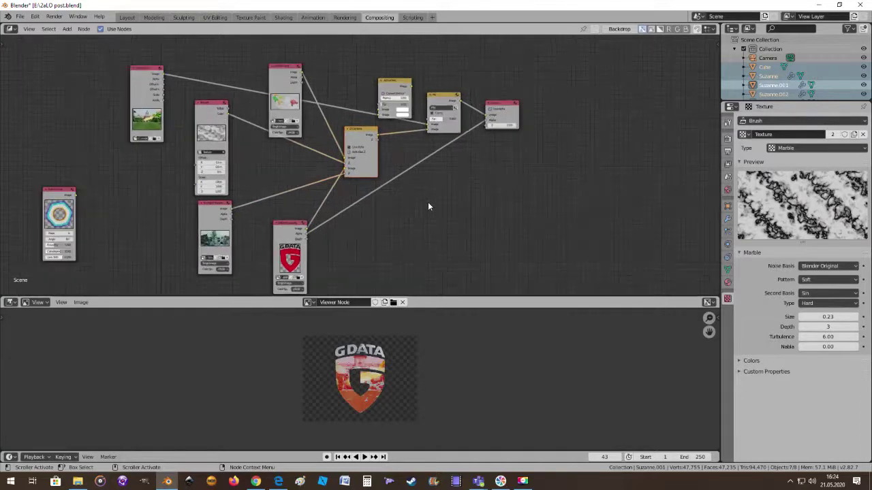
Spread the source nodes slightly apart by shifting the palace movie clip, the logo and the render image nodes.
drag(145, 66, 153, 61)
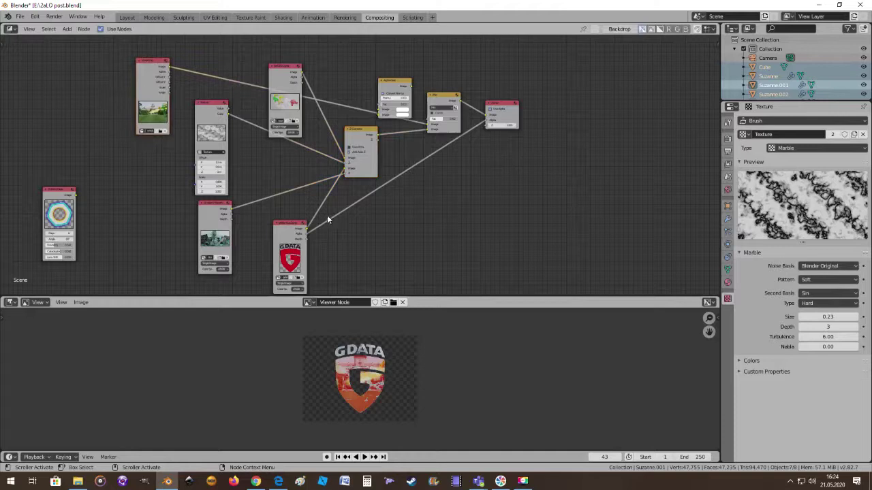
click(289, 225)
drag(289, 225, 283, 224)
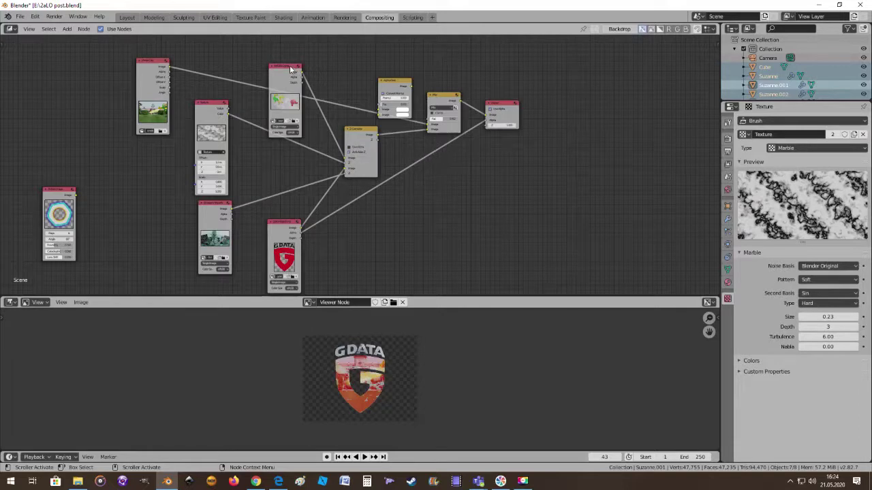
drag(289, 68, 297, 65)
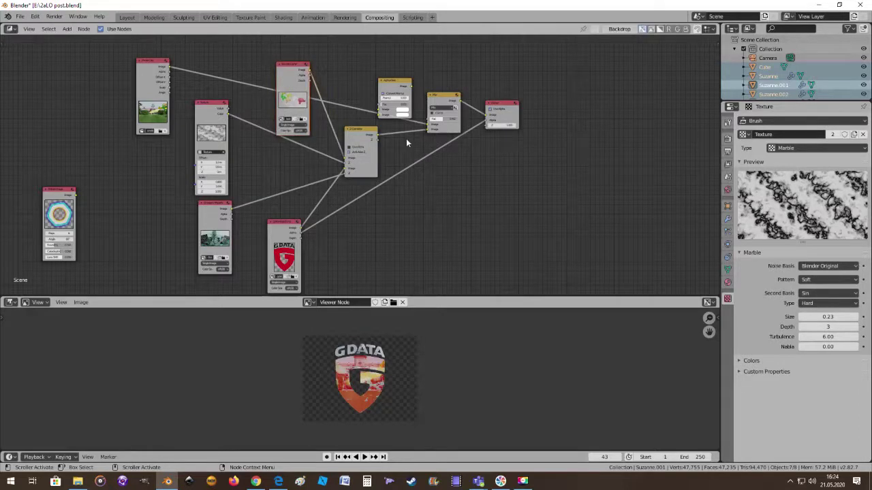